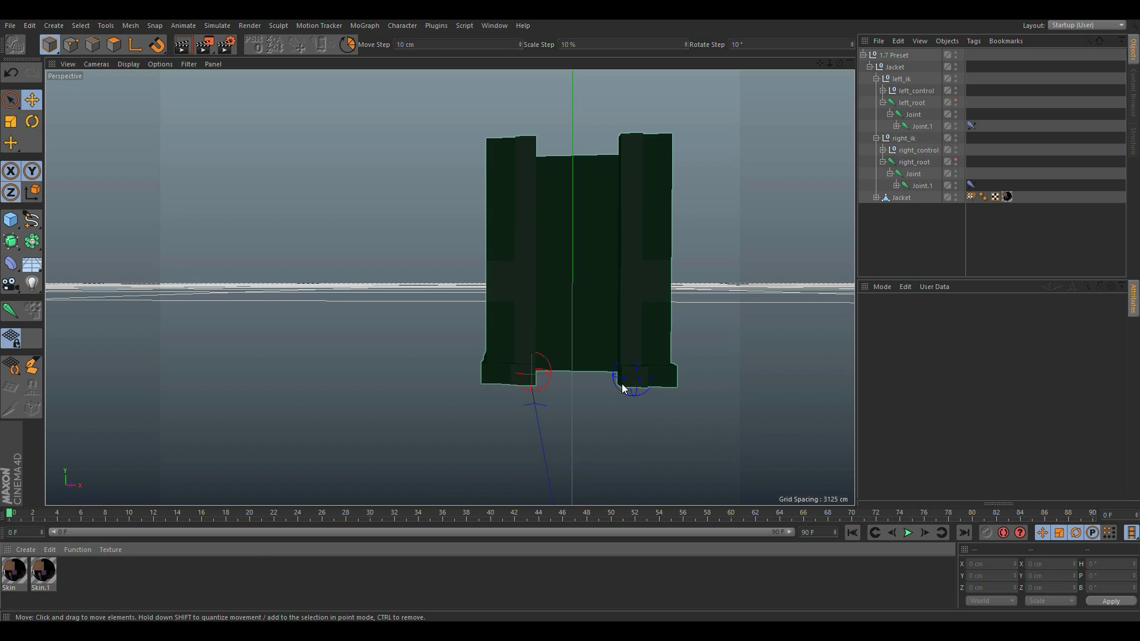
# Move the jacket's left_control handle up and away from the body to bend that side of the jacket.
pyautogui.keyDown('alt'); pyautogui.moveTo(564, 331); pyautogui.dragTo(402, 307); pyautogui.keyUp('alt')
pyautogui.keyDown('alt'); pyautogui.moveTo(402, 307); pyautogui.dragTo(462, 319, button='right'); pyautogui.keyUp('alt')
pyautogui.keyDown('alt'); pyautogui.moveTo(462, 319); pyautogui.dragTo(425, 322); pyautogui.keyUp('alt')
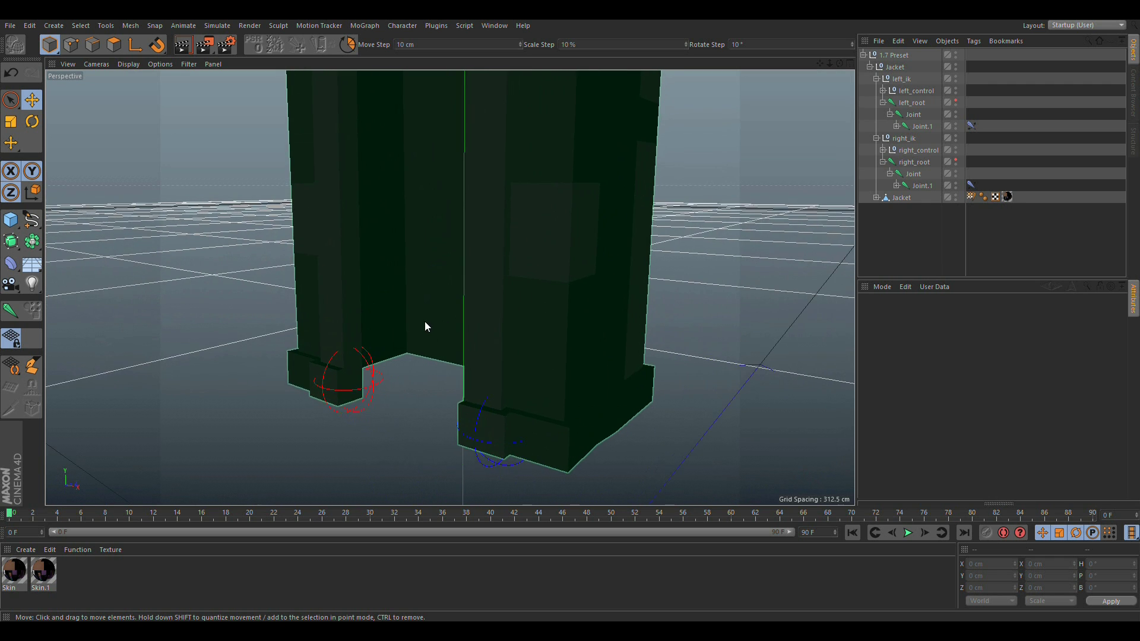
pyautogui.keyDown('alt'); pyautogui.moveTo(461, 374); pyautogui.dragTo(483, 342, button='middle'); pyautogui.keyUp('alt')
pyautogui.keyDown('alt'); pyautogui.moveTo(484, 347); pyautogui.dragTo(501, 402); pyautogui.keyUp('alt')
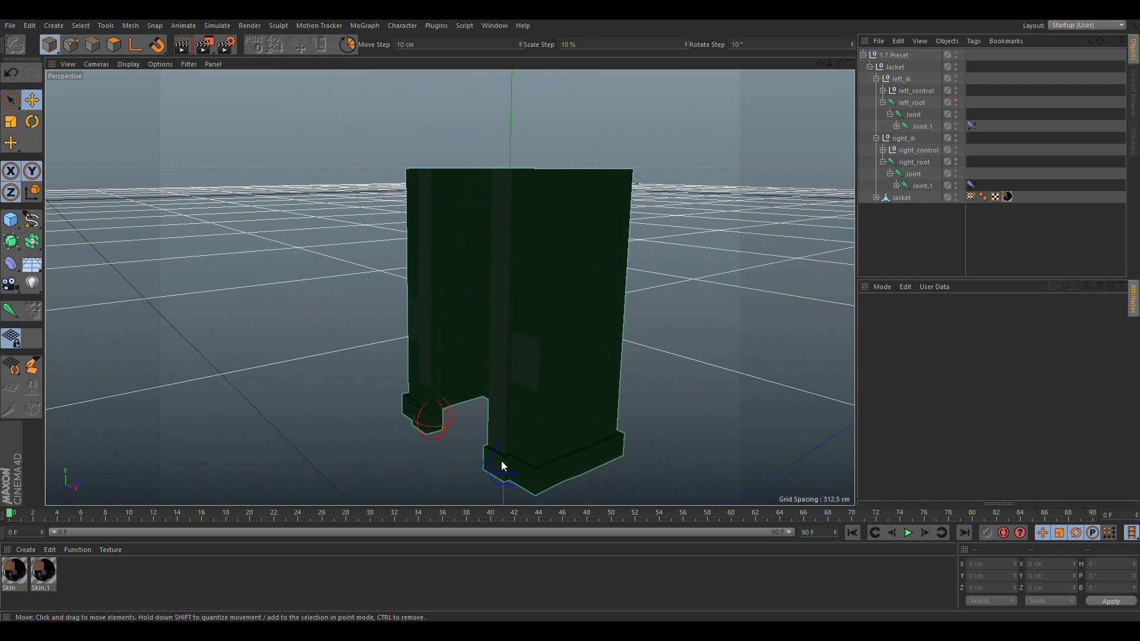
pyautogui.click(491, 475)
pyautogui.click(490, 475)
pyautogui.keyDown('alt'); pyautogui.moveTo(491, 475); pyautogui.dragTo(626, 295); pyautogui.keyUp('alt')
pyautogui.moveTo(625, 295); pyautogui.dragTo(675, 238)
# Reposition the left_control handle further to test the jacket's deformation from several angles.
pyautogui.keyDown('alt'); pyautogui.moveTo(558, 242); pyautogui.dragTo(451, 275); pyautogui.keyUp('alt')
pyautogui.moveTo(681, 310); pyautogui.dragTo(574, 268)
pyautogui.scroll(-5, 525, 279)
pyautogui.keyDown('alt'); pyautogui.moveTo(486, 234); pyautogui.dragTo(600, 223, button='right'); pyautogui.keyUp('alt')
pyautogui.keyDown('alt'); pyautogui.moveTo(427, 318); pyautogui.dragTo(618, 290); pyautogui.keyUp('alt')
pyautogui.keyDown('alt'); pyautogui.moveTo(569, 238); pyautogui.dragTo(445, 323, button='middle'); pyautogui.keyUp('alt')
pyautogui.scroll(5, 500, 357)
pyautogui.scroll(-4, 444, 323)
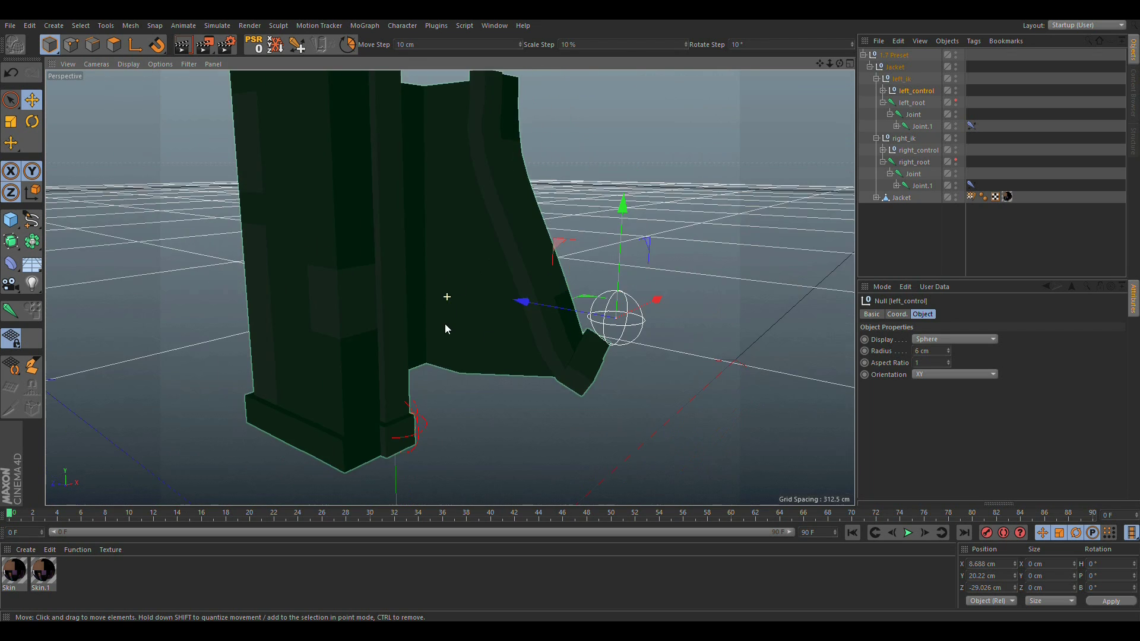
pyautogui.keyDown('alt'); pyautogui.moveTo(444, 323); pyautogui.dragTo(511, 318); pyautogui.keyUp('alt')
pyautogui.moveTo(688, 302); pyautogui.dragTo(448, 323)
# Move the jacket's right_control handle to test how the opposite side deforms.
pyautogui.click(408, 432)
pyautogui.moveTo(434, 431); pyautogui.dragTo(386, 425)
pyautogui.hotkey('ctrl', 'z')
pyautogui.keyDown('alt'); pyautogui.moveTo(471, 258); pyautogui.dragTo(496, 229); pyautogui.keyUp('alt')
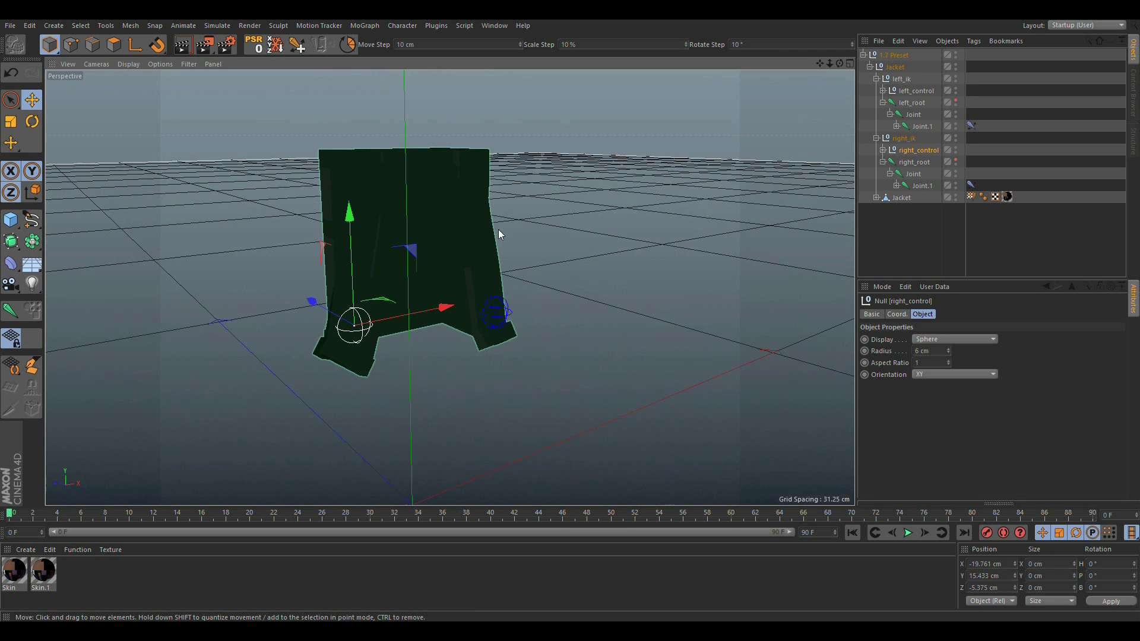
pyautogui.keyDown('alt'); pyautogui.moveTo(410, 236); pyautogui.dragTo(464, 244, button='right'); pyautogui.keyUp('alt')
pyautogui.keyDown('alt'); pyautogui.moveTo(465, 249); pyautogui.dragTo(476, 226); pyautogui.keyUp('alt')
pyautogui.keyDown('alt'); pyautogui.moveTo(475, 226); pyautogui.dragTo(386, 303, button='right'); pyautogui.keyUp('alt')
pyautogui.scroll(5, 471, 267)
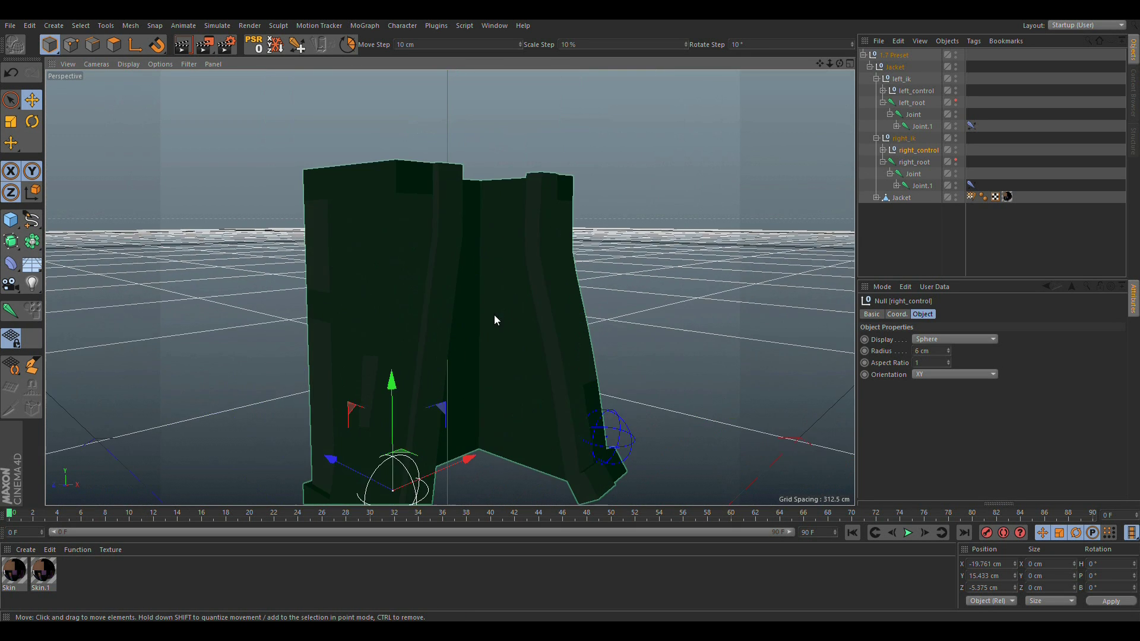
# Undo all control handle moves and earlier changes to return the jacket rig to its original pose.
pyautogui.hotkey('ctrl', 'z')
pyautogui.hotkey('ctrl', 'z')
pyautogui.hotkey('ctrl', 'z')
pyautogui.hotkey('ctrl', 'z')
pyautogui.hotkey('ctrl', 'z')
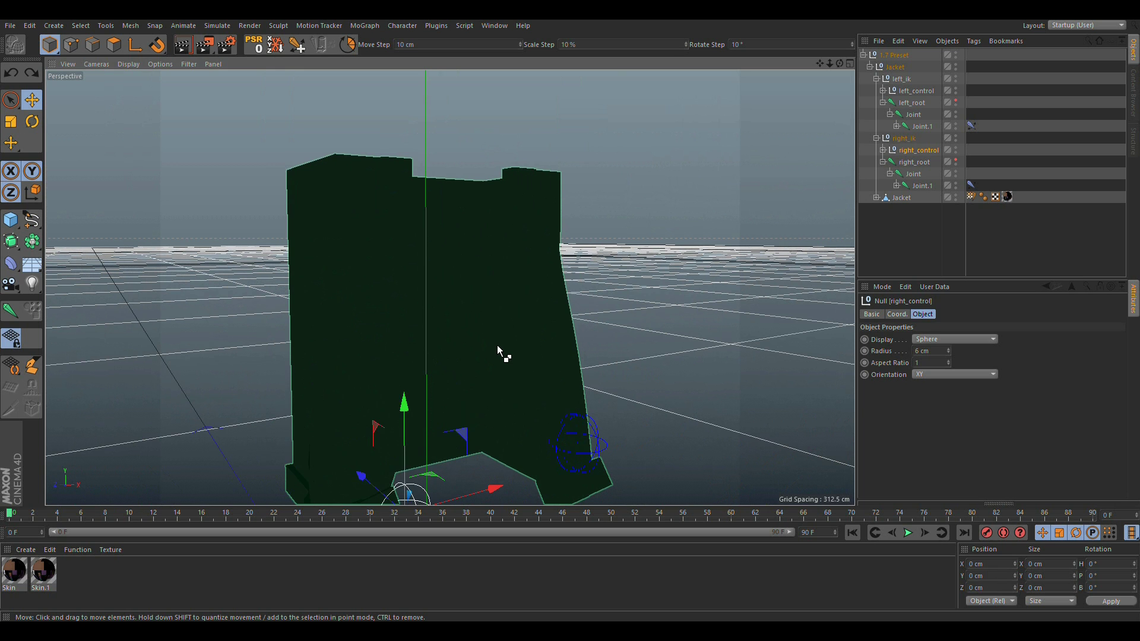
pyautogui.hotkey('ctrl', 'z')
pyautogui.hotkey('ctrl', 'z')
pyautogui.hotkey('ctrl', 'z')
pyautogui.hotkey('ctrl', 'z')
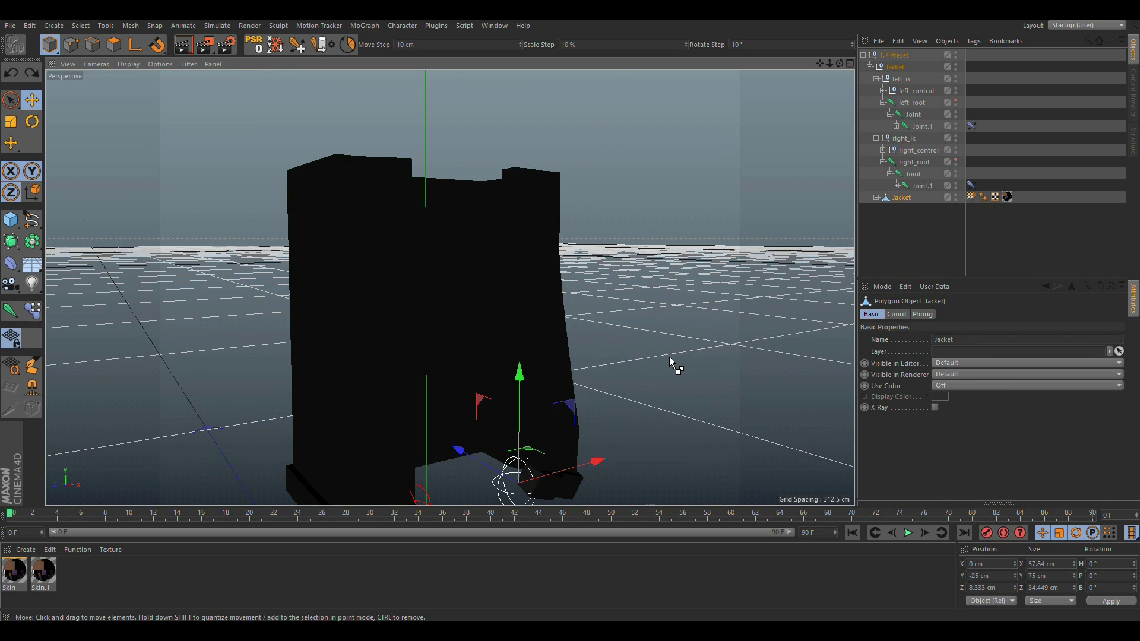
pyautogui.hotkey('ctrl', 'z')
pyautogui.hotkey('ctrl', 'z')
pyautogui.hotkey('ctrl', 'z')
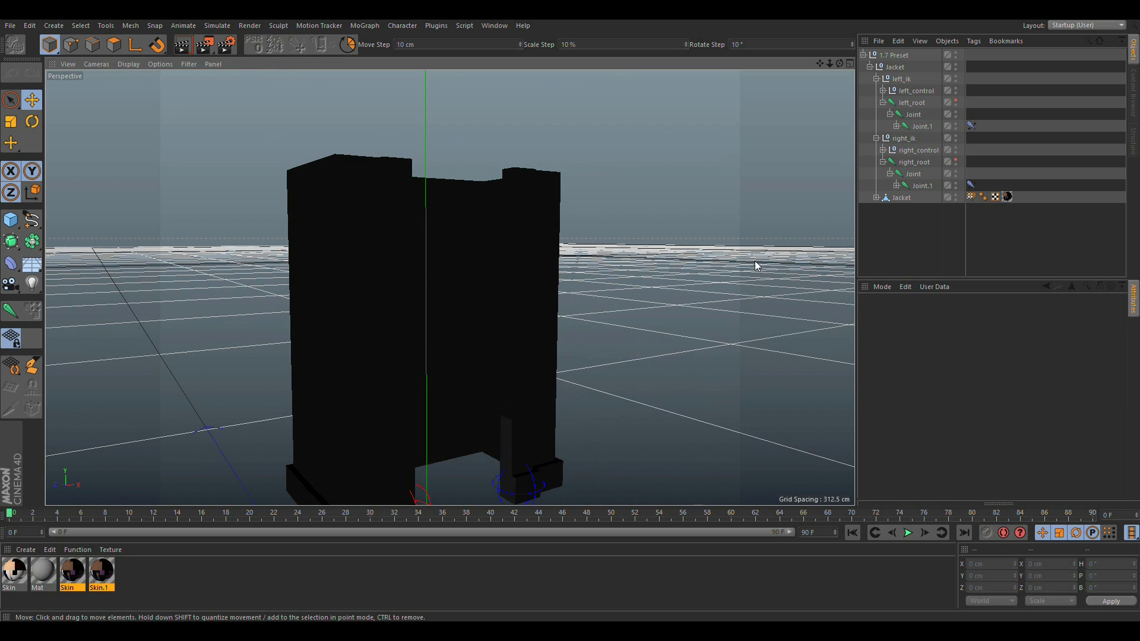
# Try moving the whole 1.7 Preset rig along the X axis, and undo the move.
pyautogui.click(896, 55)
pyautogui.keyDown('alt'); pyautogui.moveTo(486, 371); pyautogui.dragTo(486, 296, button='middle'); pyautogui.keyUp('alt')
pyautogui.scroll(-3, 486, 296)
pyautogui.keyDown('alt'); pyautogui.moveTo(454, 353); pyautogui.dragTo(389, 312); pyautogui.keyUp('alt')
pyautogui.moveTo(452, 292); pyautogui.dragTo(493, 289)
pyautogui.hotkey('ctrl', 'z')
pyautogui.hotkey('ctrl', 'z')
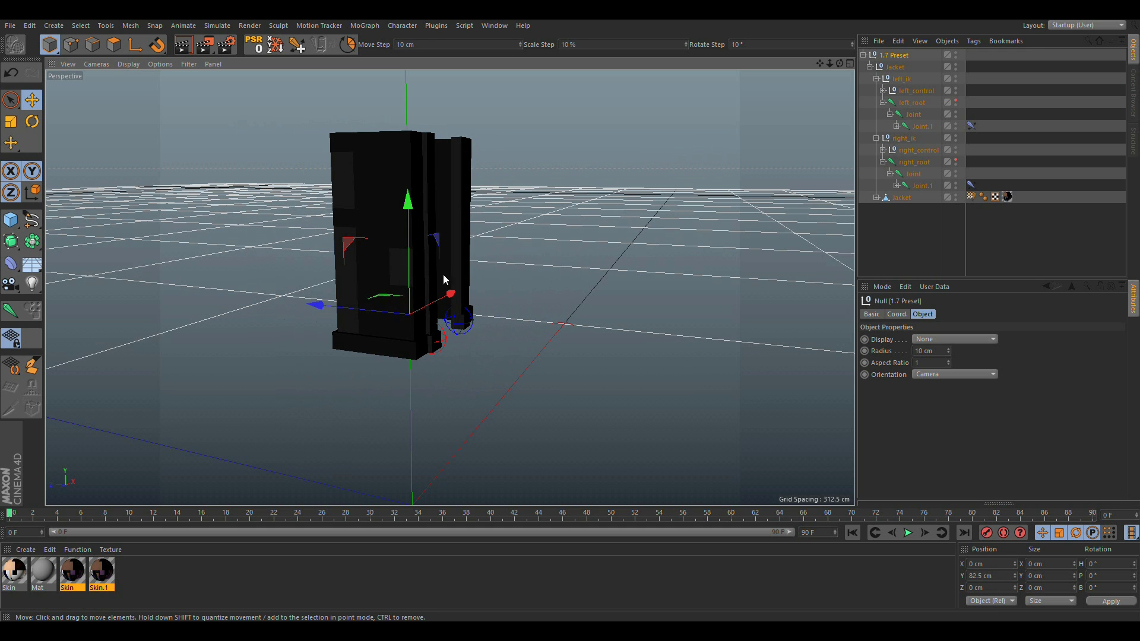
# Switch to the open body mesh.c4d document.
pyautogui.keyDown('alt'); pyautogui.moveTo(410, 267); pyautogui.dragTo(328, 247); pyautogui.keyUp('alt')
pyautogui.keyDown('alt'); pyautogui.moveTo(469, 256); pyautogui.dragTo(511, 326, button='middle'); pyautogui.keyUp('alt')
pyautogui.keyDown('alt'); pyautogui.moveTo(511, 326); pyautogui.dragTo(522, 256); pyautogui.keyUp('alt')
pyautogui.keyDown('alt'); pyautogui.moveTo(522, 255); pyautogui.dragTo(495, 216, button='middle'); pyautogui.keyUp('alt')
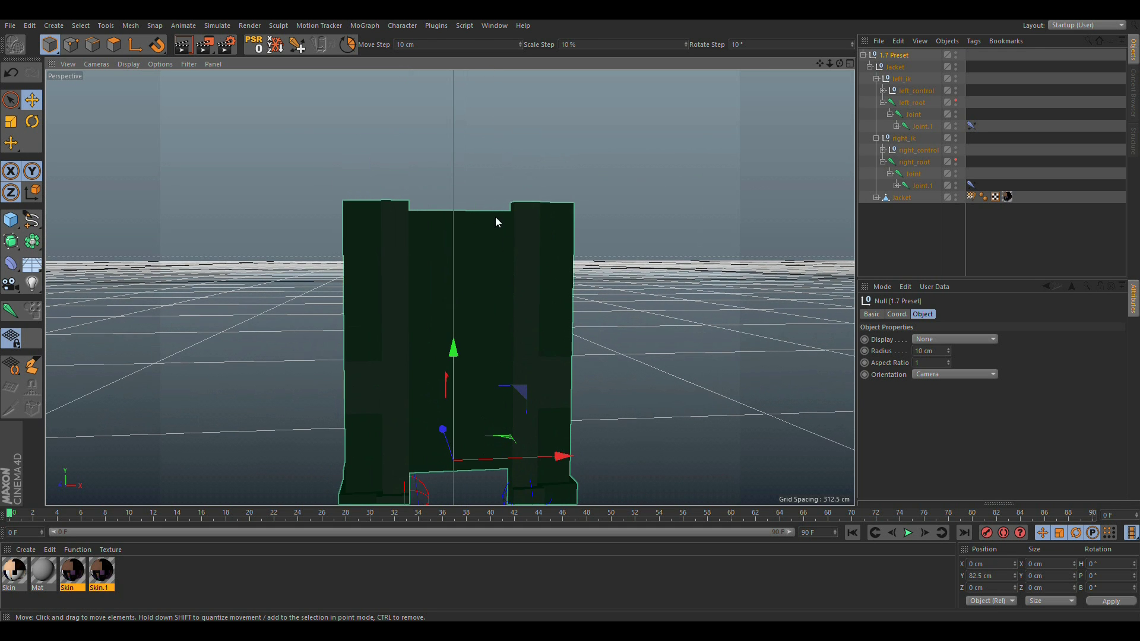
pyautogui.click(498, 26)
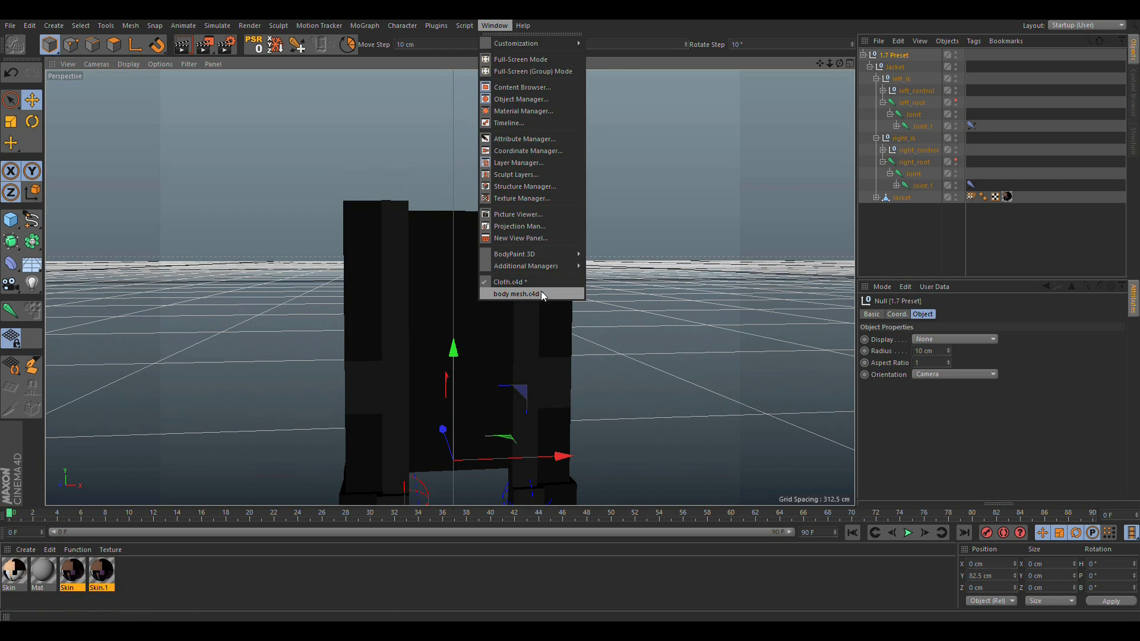
pyautogui.click(516, 294)
pyautogui.click(360, 168)
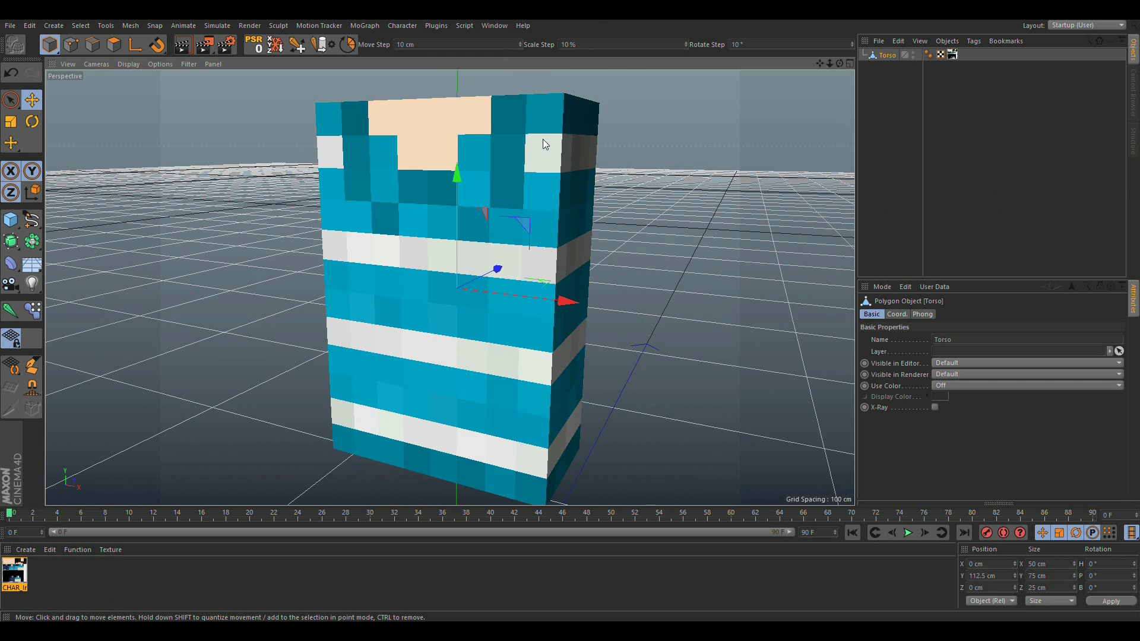
# Examine the striped Torso block from several angles.
pyautogui.scroll(-3, 486, 181)
pyautogui.keyDown('alt'); pyautogui.moveTo(486, 181); pyautogui.dragTo(539, 229); pyautogui.keyUp('alt')
pyautogui.keyDown('alt'); pyautogui.moveTo(539, 229); pyautogui.dragTo(495, 308, button='middle'); pyautogui.keyUp('alt')
pyautogui.keyDown('alt'); pyautogui.moveTo(494, 308); pyautogui.dragTo(572, 284); pyautogui.keyUp('alt')
pyautogui.keyDown('alt'); pyautogui.moveTo(477, 323); pyautogui.dragTo(518, 261, button='middle'); pyautogui.keyUp('alt')
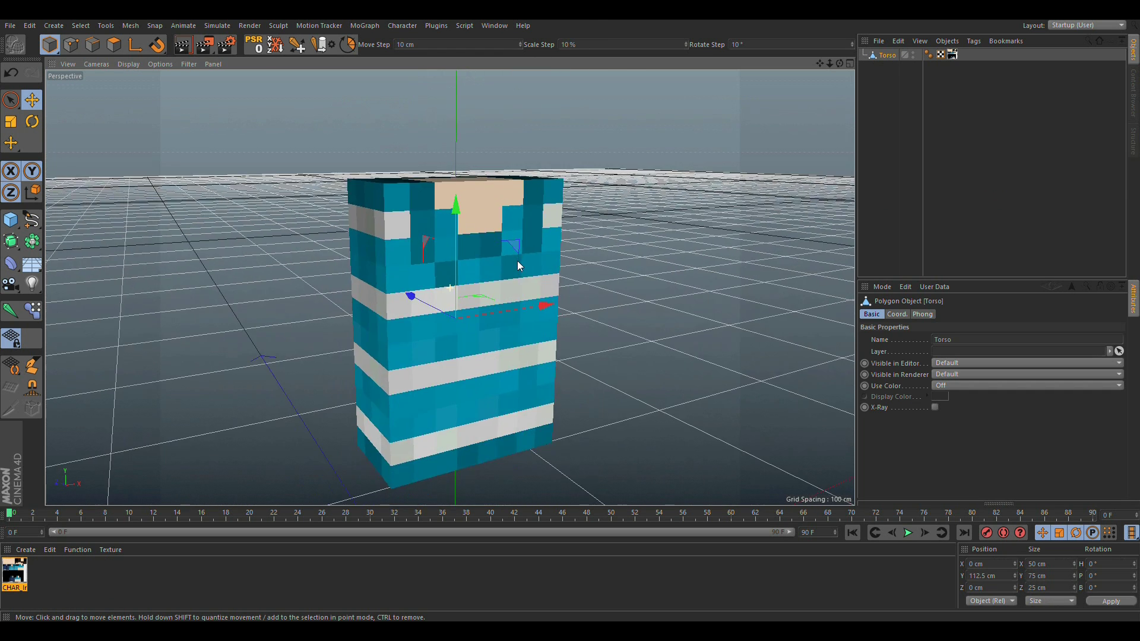
pyautogui.scroll(-4, 518, 261)
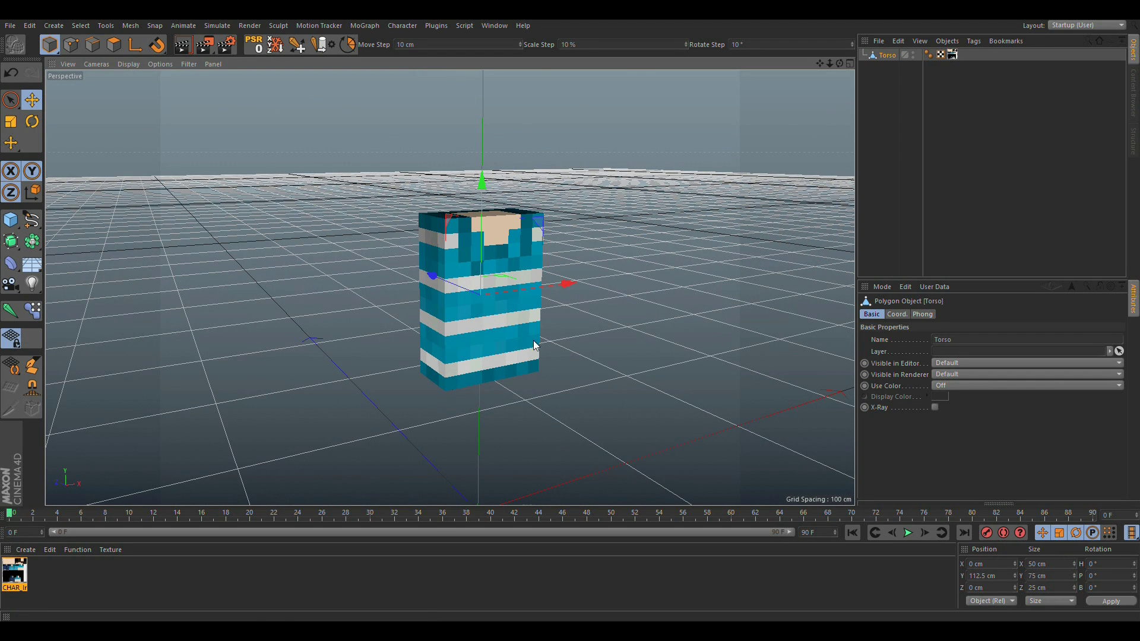
pyautogui.click(890, 77)
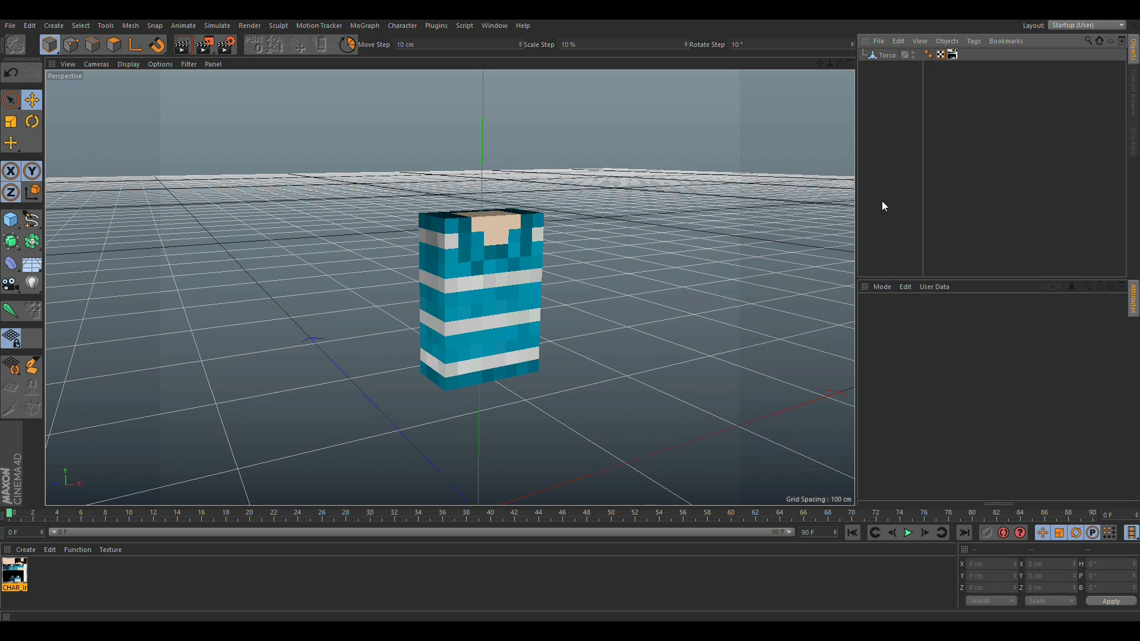
pyautogui.scroll(5, 511, 303)
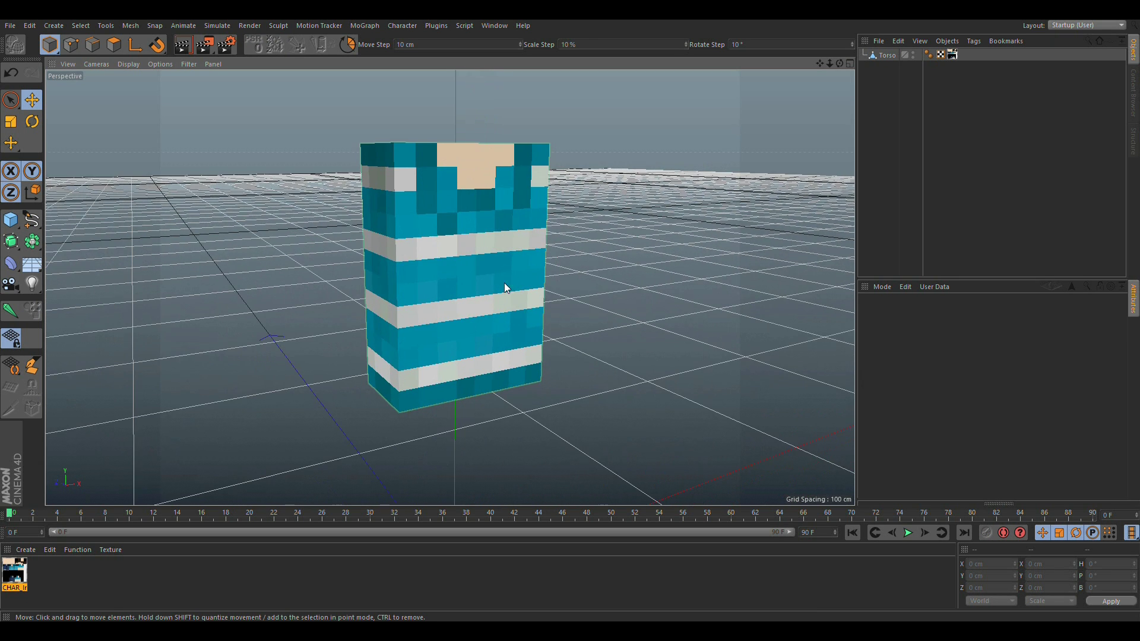
pyautogui.keyDown('alt'); pyautogui.moveTo(504, 283); pyautogui.dragTo(485, 327); pyautogui.keyUp('alt')
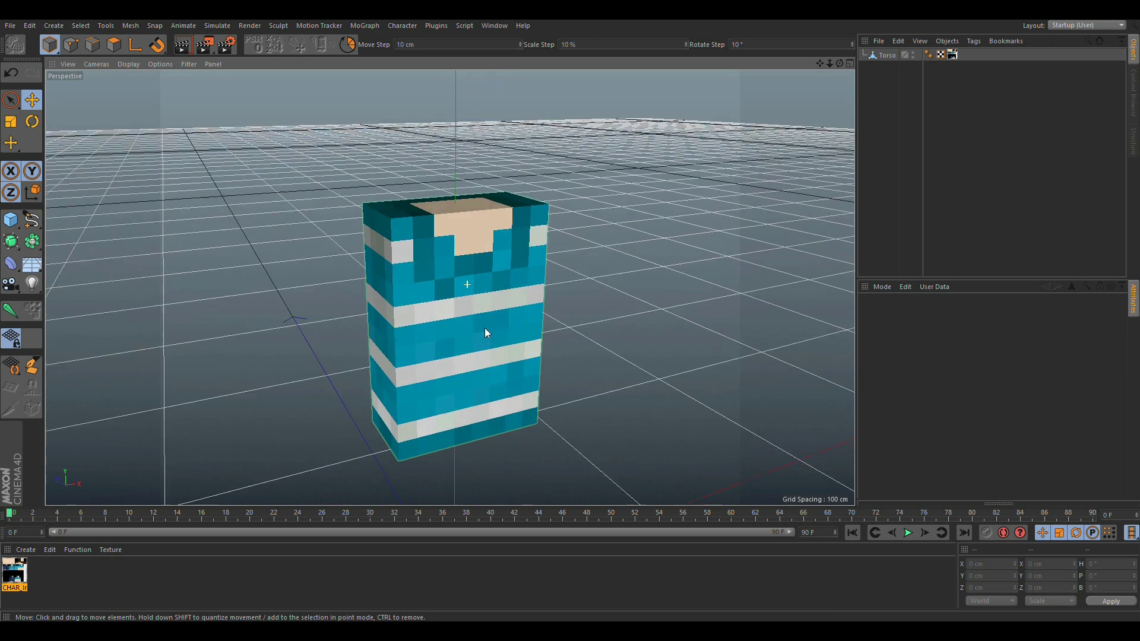
pyautogui.scroll(2, 486, 256)
pyautogui.keyDown('alt'); pyautogui.moveTo(485, 257); pyautogui.dragTo(464, 223, button='middle'); pyautogui.keyUp('alt')
# Put the Torso object into polygon editing with the Live Selection tool.
pyautogui.click(465, 227)
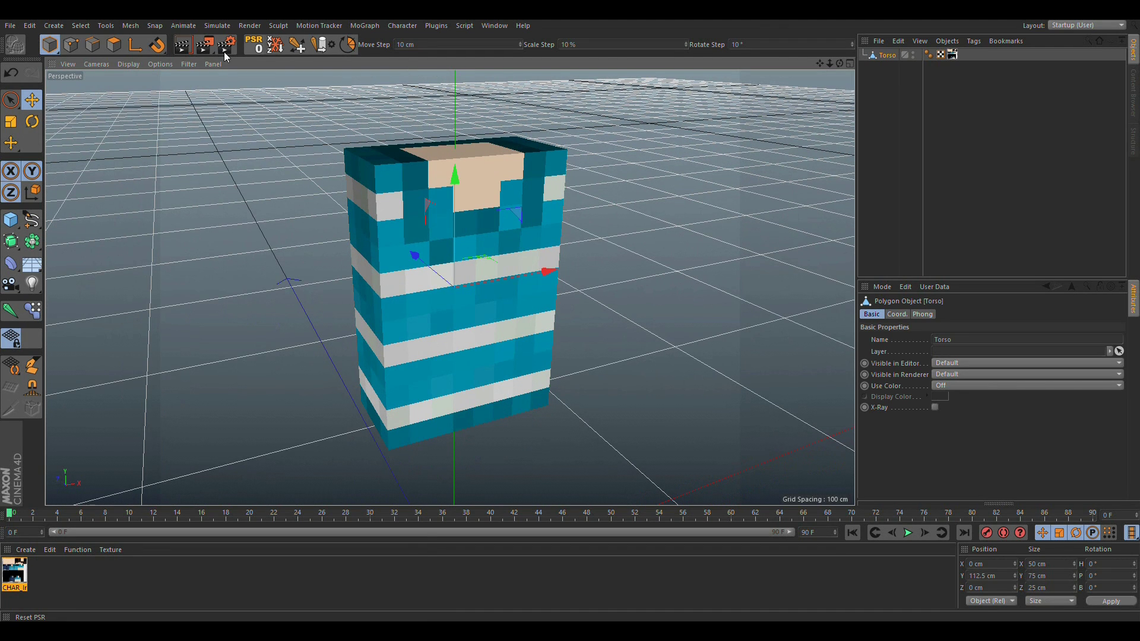
pyautogui.click(111, 50)
pyautogui.click(12, 100)
# Try extruding two polygons on the torso's upper front outward by about 11 cm, and undo it.
pyautogui.click(418, 243)
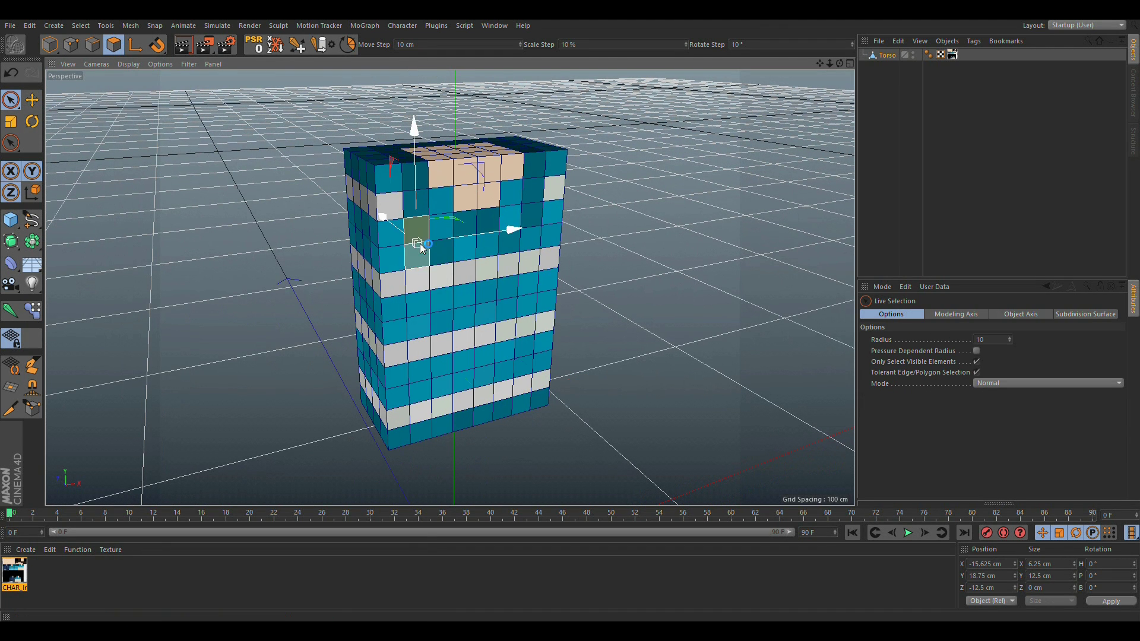
pyautogui.keyDown('ctrl'); pyautogui.moveTo(395, 220); pyautogui.dragTo(489, 203); pyautogui.keyUp('ctrl')
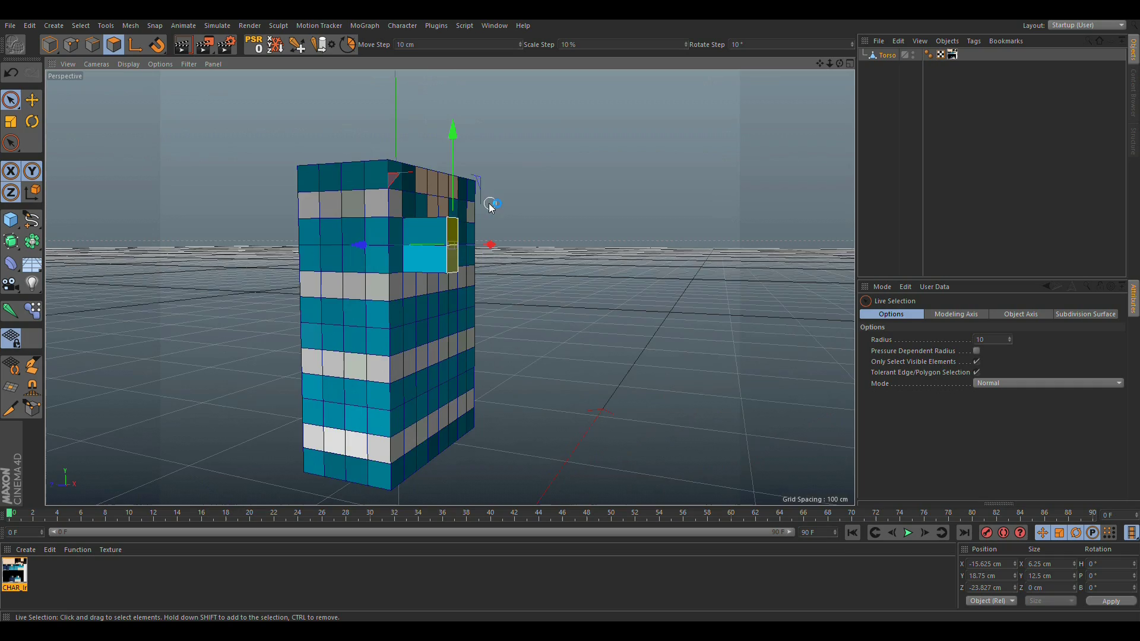
pyautogui.keyDown('alt'); pyautogui.moveTo(424, 221); pyautogui.dragTo(485, 203, button='right'); pyautogui.keyUp('alt')
pyautogui.moveTo(424, 250)
pyautogui.keyDown('alt'); pyautogui.mouseDown()
pyautogui.moveTo(156, 240)
pyautogui.moveTo(234, 226)
pyautogui.moveTo(216, 171)
pyautogui.moveTo(451, 261)
pyautogui.moveTo(436, 181)
pyautogui.moveTo(415, 261)
pyautogui.mouseUp(); pyautogui.keyUp('alt')
pyautogui.hotkey('ctrl', 'z')
pyautogui.click(619, 245)
# Paint a polygon selection across the torso's front and side, and clear it.
pyautogui.scroll(-6, 528, 208)
pyautogui.keyDown('alt'); pyautogui.moveTo(494, 261); pyautogui.dragTo(480, 296); pyautogui.keyUp('alt')
pyautogui.scroll(3, 437, 231)
pyautogui.moveTo(441, 235)
pyautogui.keyDown('alt'); pyautogui.mouseDown()
pyautogui.moveTo(490, 263)
pyautogui.moveTo(441, 204)
pyautogui.moveTo(552, 347)
pyautogui.moveTo(393, 224)
pyautogui.mouseUp(); pyautogui.keyUp('alt')
pyautogui.click(708, 209)
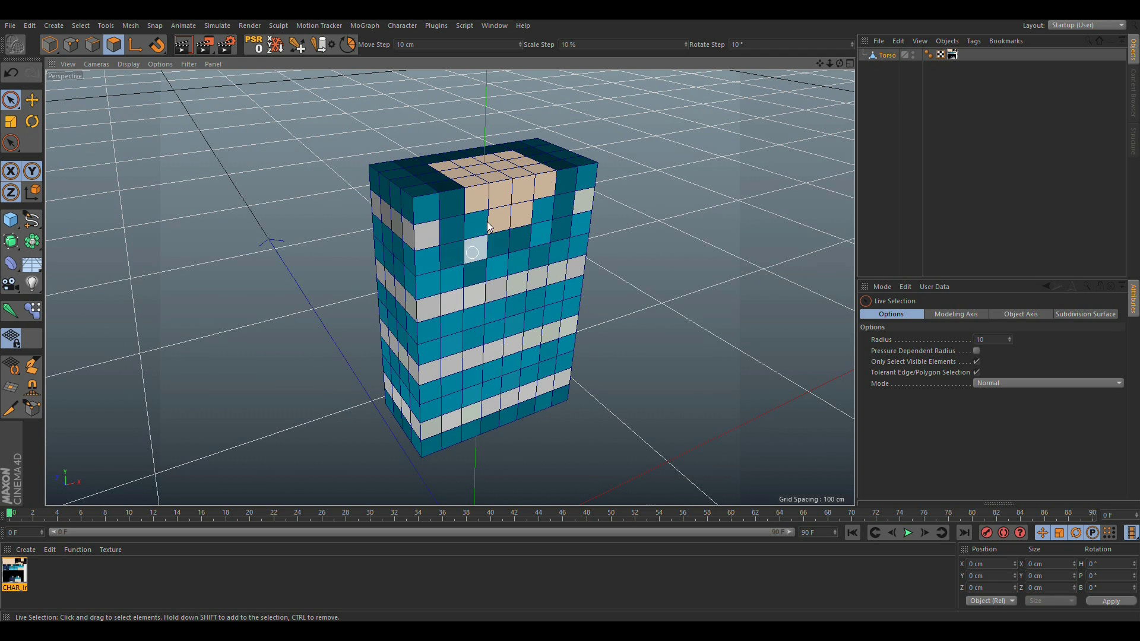
pyautogui.moveTo(447, 343); pyautogui.dragTo(510, 297)
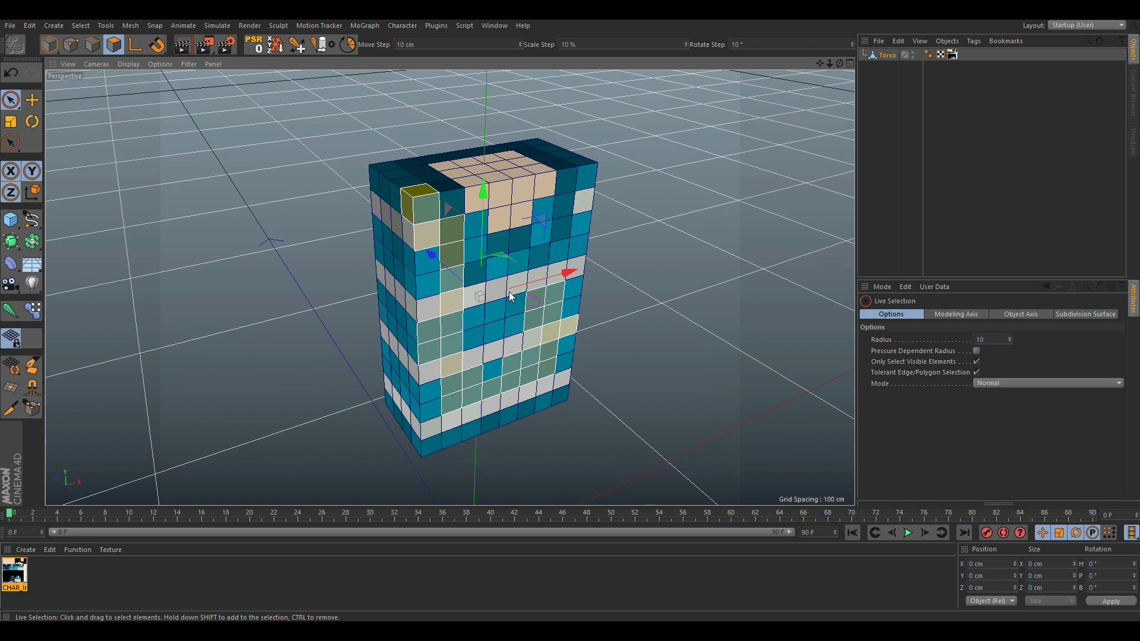
pyautogui.moveTo(449, 321); pyautogui.dragTo(543, 315)
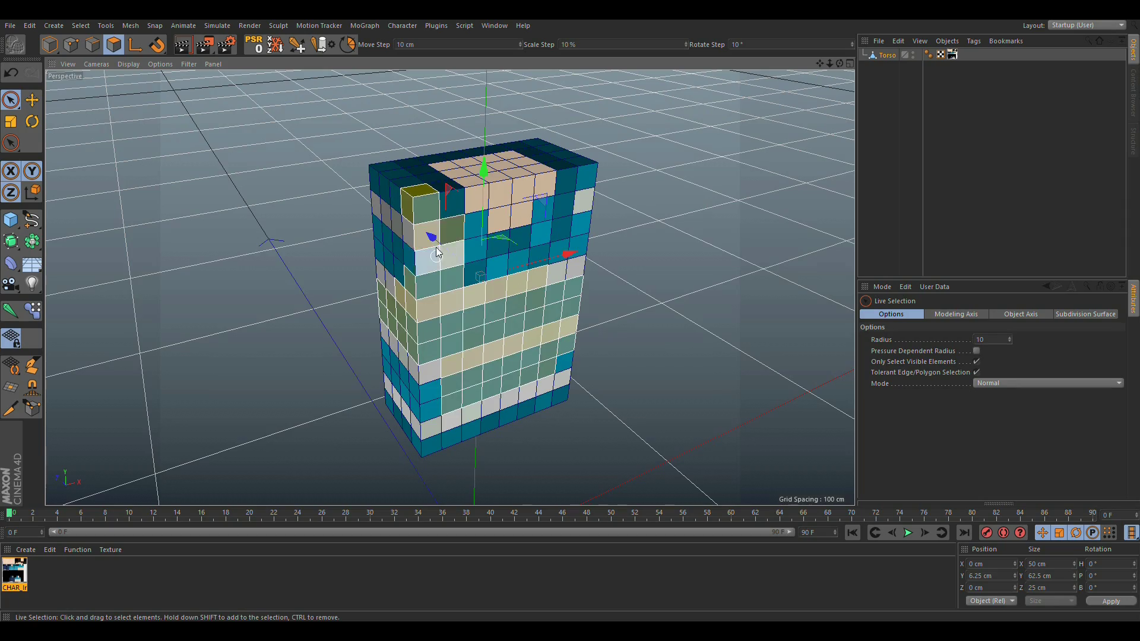
pyautogui.click(450, 233)
pyautogui.click(669, 231)
# Examine the torso's polygon grid from the front, side and top.
pyautogui.keyDown('alt'); pyautogui.moveTo(482, 239); pyautogui.dragTo(444, 218); pyautogui.keyUp('alt')
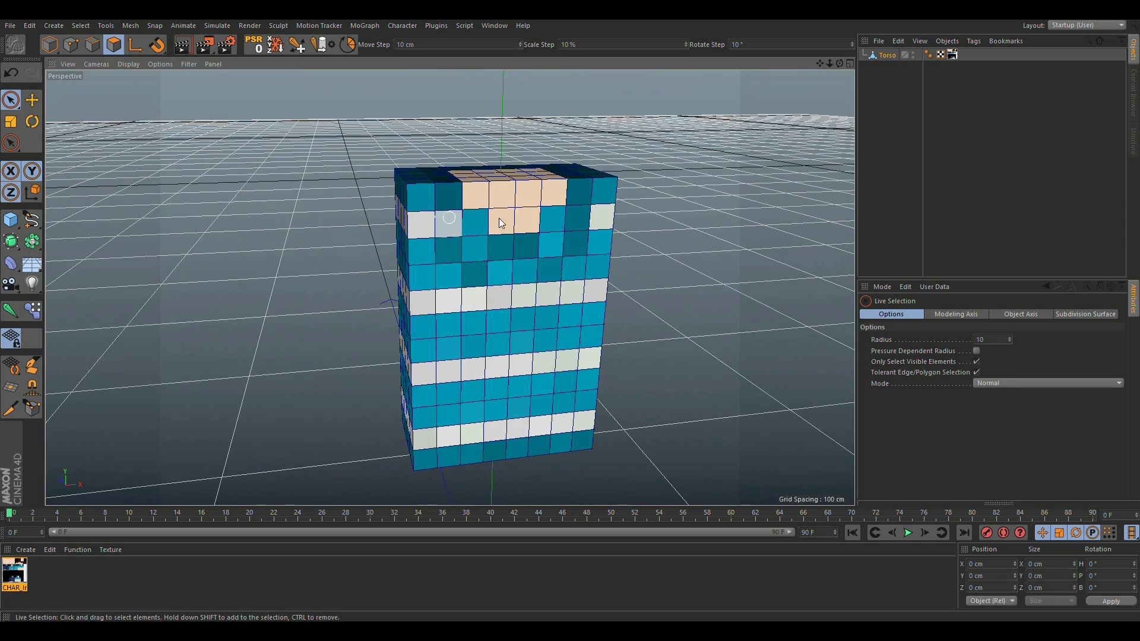
pyautogui.keyDown('alt'); pyautogui.moveTo(513, 206); pyautogui.dragTo(554, 191, button='right'); pyautogui.keyUp('alt')
pyautogui.keyDown('alt'); pyautogui.moveTo(540, 191); pyautogui.dragTo(602, 207); pyautogui.keyUp('alt')
pyautogui.keyDown('alt'); pyautogui.moveTo(582, 254); pyautogui.dragTo(538, 245, button='right'); pyautogui.keyUp('alt')
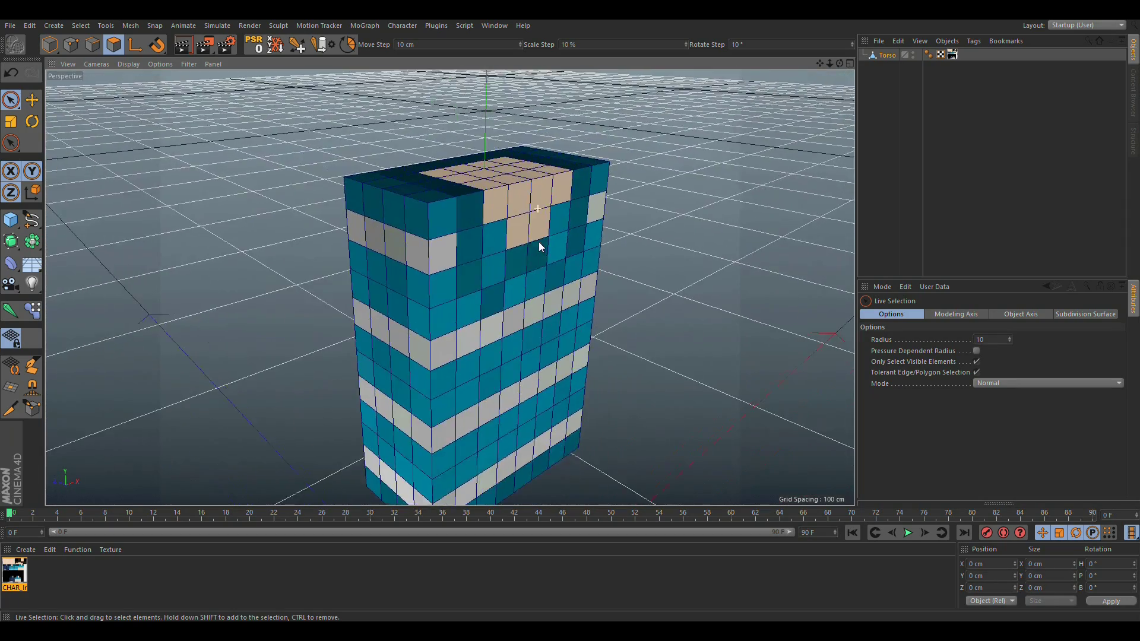
pyautogui.keyDown('alt'); pyautogui.moveTo(510, 237); pyautogui.dragTo(570, 238); pyautogui.keyUp('alt')
pyautogui.keyDown('alt'); pyautogui.moveTo(501, 239); pyautogui.dragTo(451, 220, button='middle'); pyautogui.keyUp('alt')
pyautogui.keyDown('alt'); pyautogui.moveTo(451, 220); pyautogui.dragTo(424, 183, button='right'); pyautogui.keyUp('alt')
pyautogui.moveTo(424, 182)
pyautogui.keyDown('alt'); pyautogui.mouseDown()
pyautogui.moveTo(436, 217)
pyautogui.moveTo(423, 189)
pyautogui.mouseUp(); pyautogui.keyUp('alt')
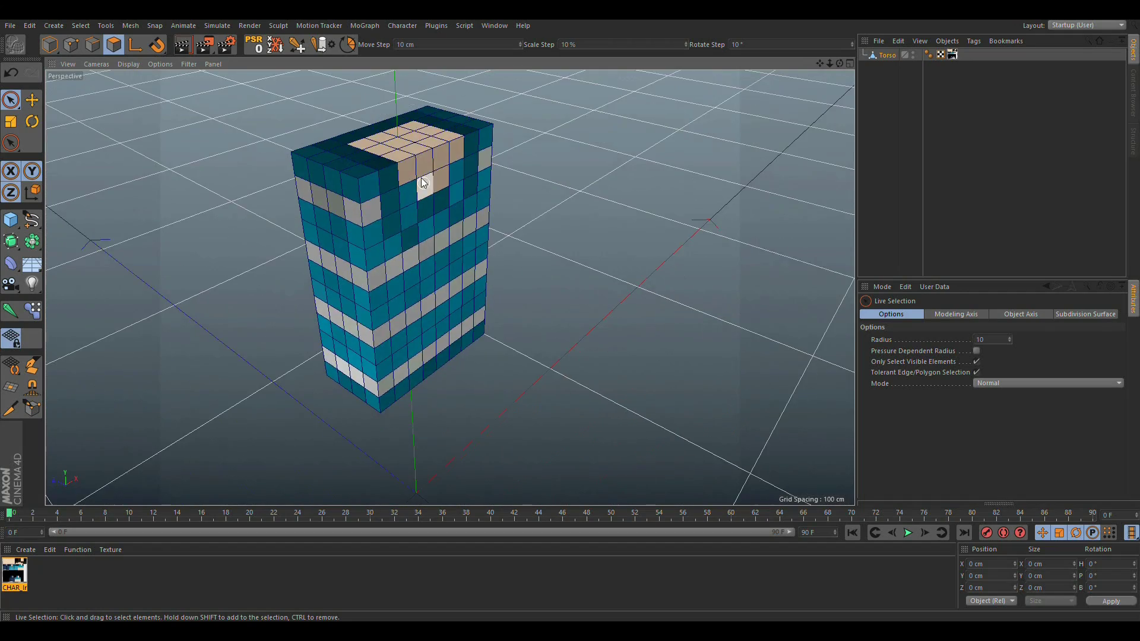
pyautogui.keyDown('alt'); pyautogui.moveTo(423, 189); pyautogui.dragTo(453, 247, button='middle'); pyautogui.keyUp('alt')
pyautogui.moveTo(455, 251)
pyautogui.keyDown('alt'); pyautogui.mouseDown()
pyautogui.moveTo(468, 255)
pyautogui.moveTo(455, 242)
pyautogui.mouseUp(); pyautogui.keyUp('alt')
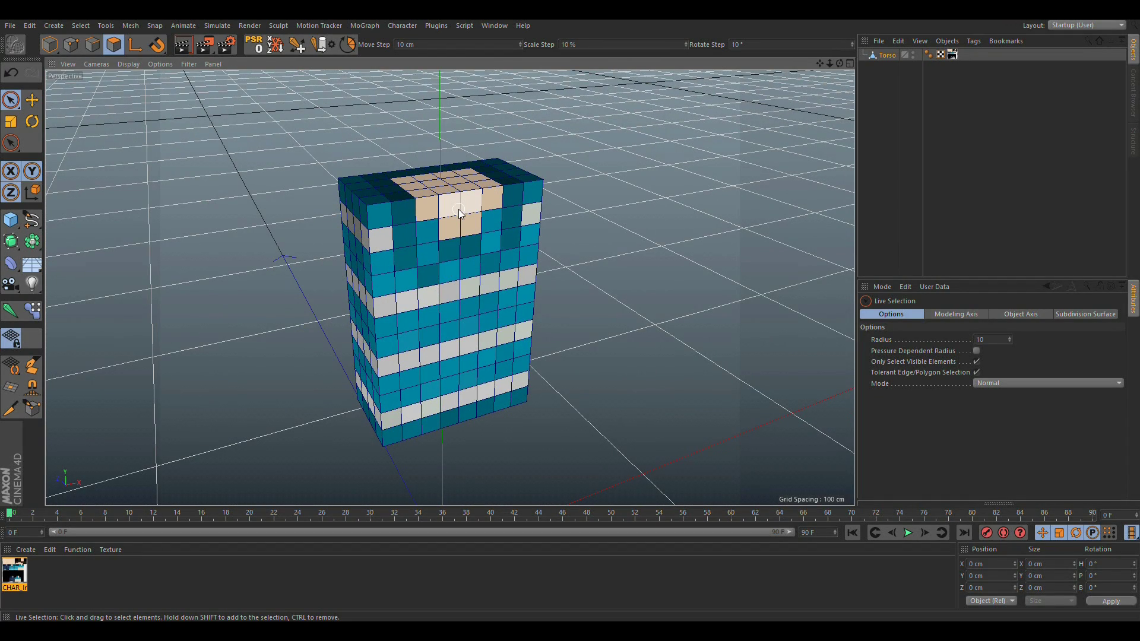
# Open the CHAR_Input material and bring up the file chooser for its color texture.
pyautogui.doubleClick(15, 575)
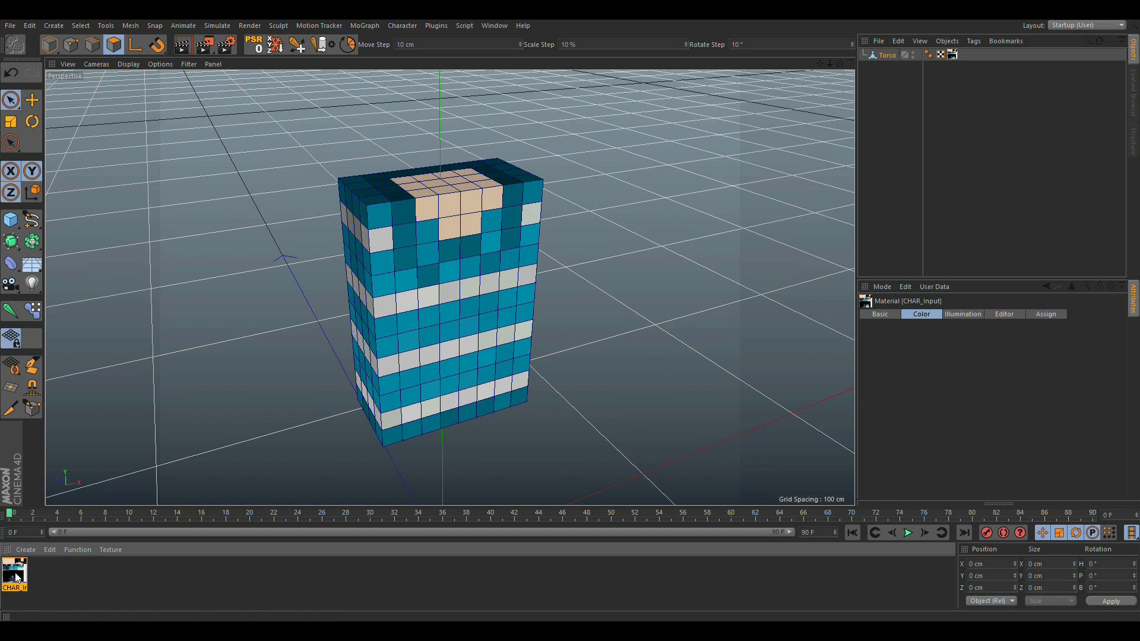
pyautogui.click(325, 199)
pyautogui.click(316, 213)
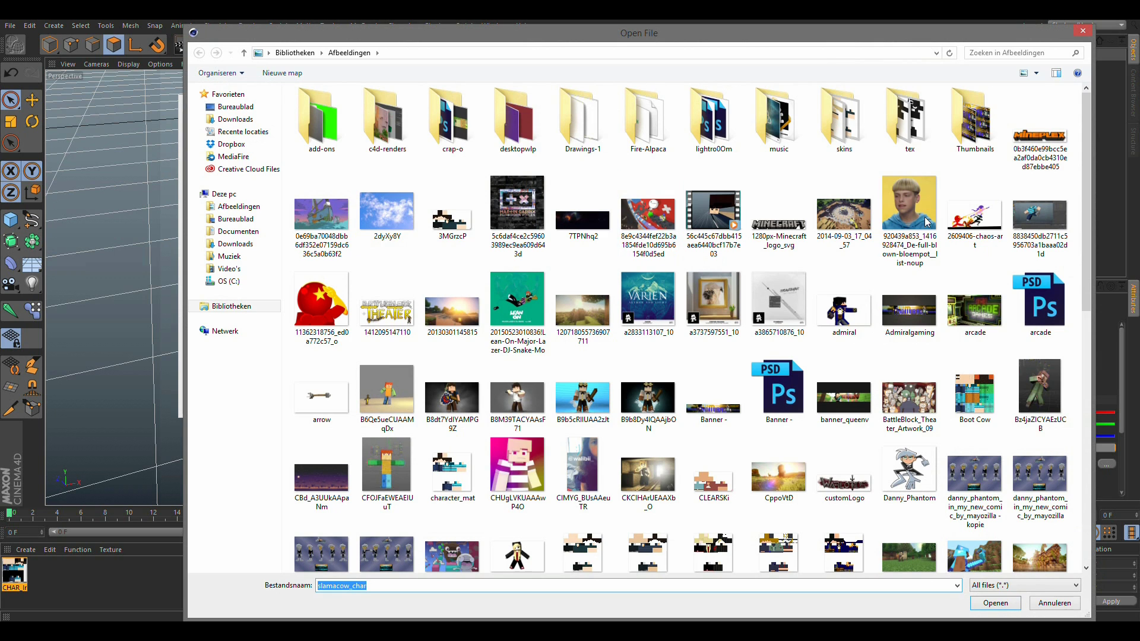
# Look through the tex, skins and 1.8 folders and the main picture library for a skin texture.
pyautogui.doubleClick(903, 143)
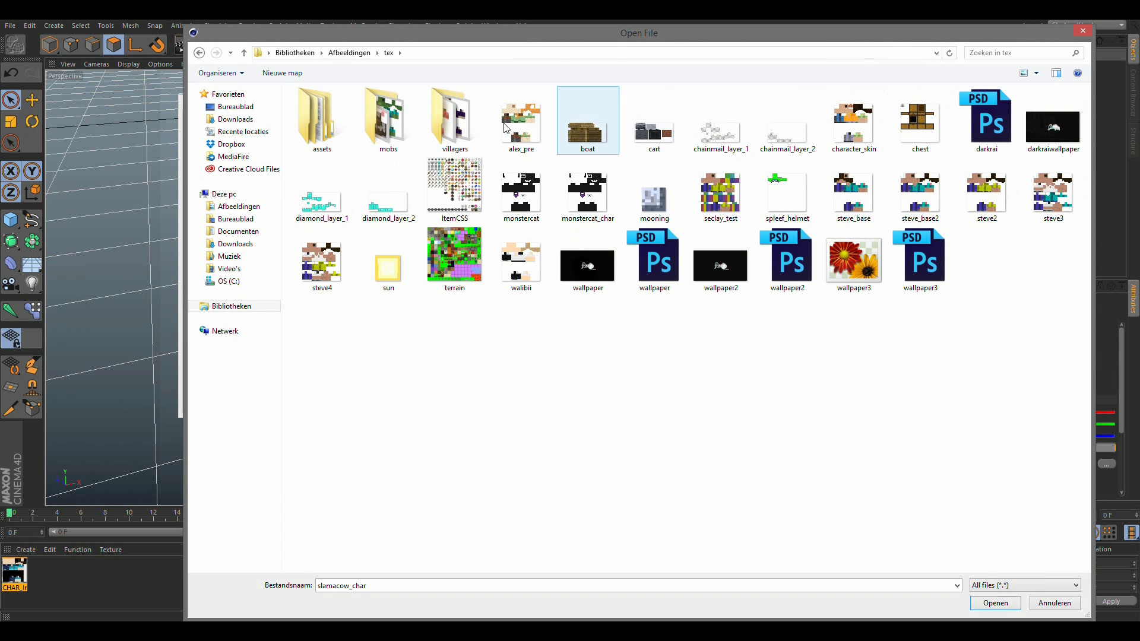
pyautogui.click(244, 53)
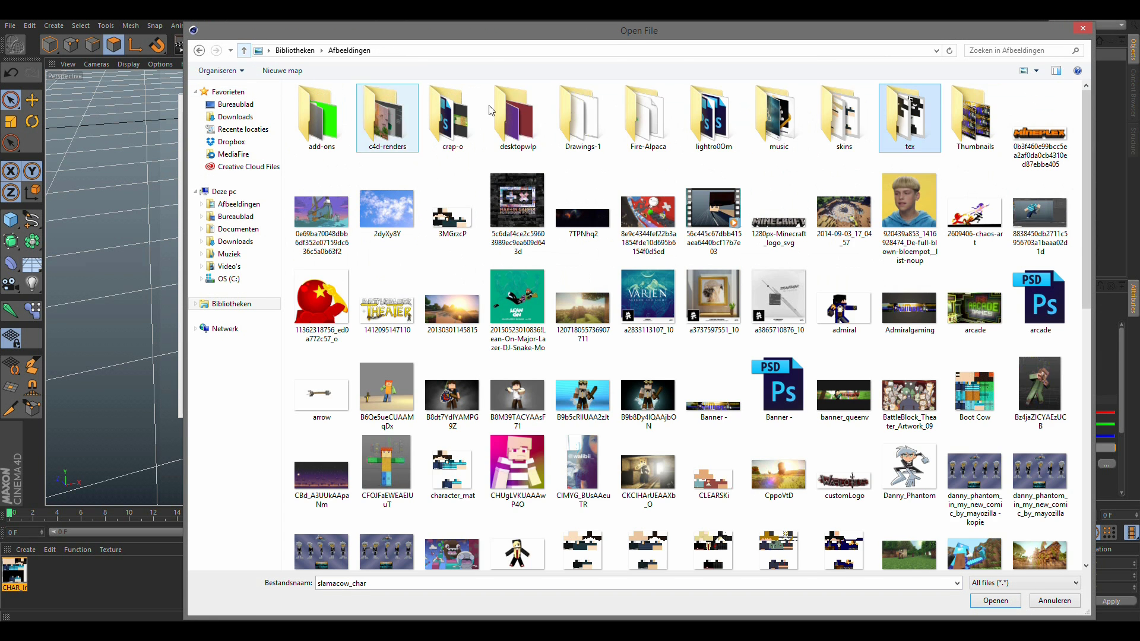
pyautogui.doubleClick(829, 134)
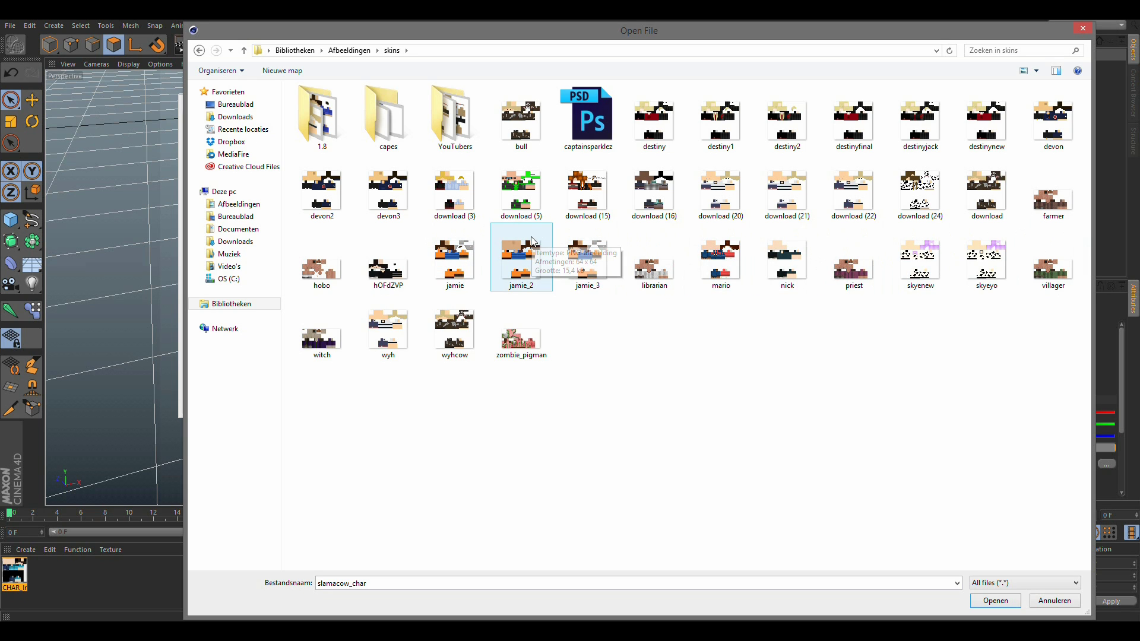
pyautogui.doubleClick(343, 126)
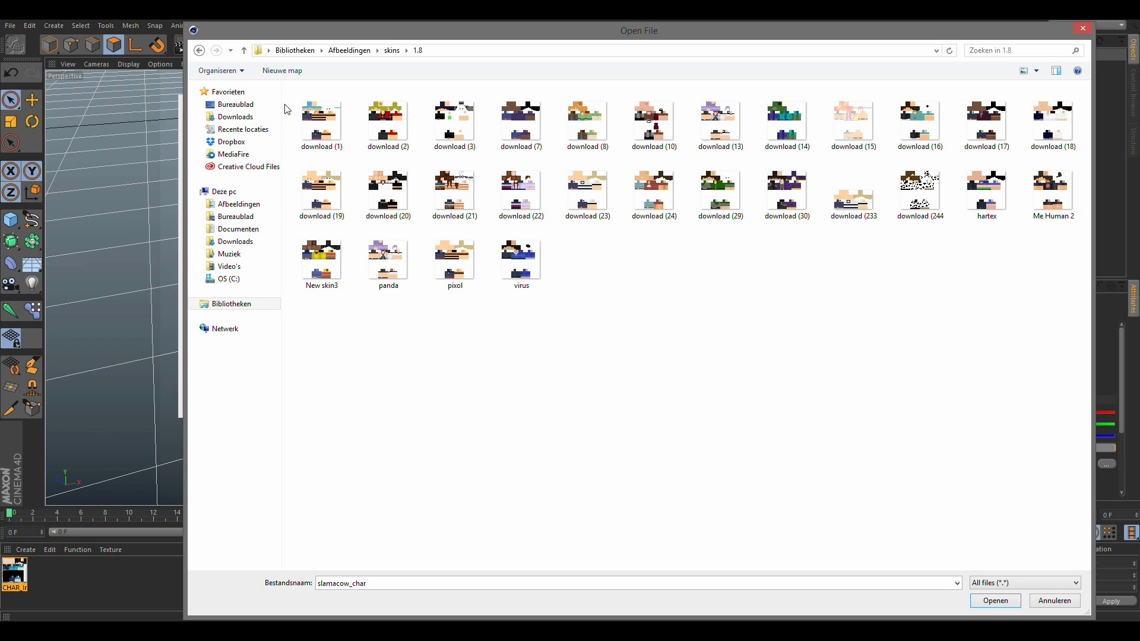
pyautogui.click(244, 51)
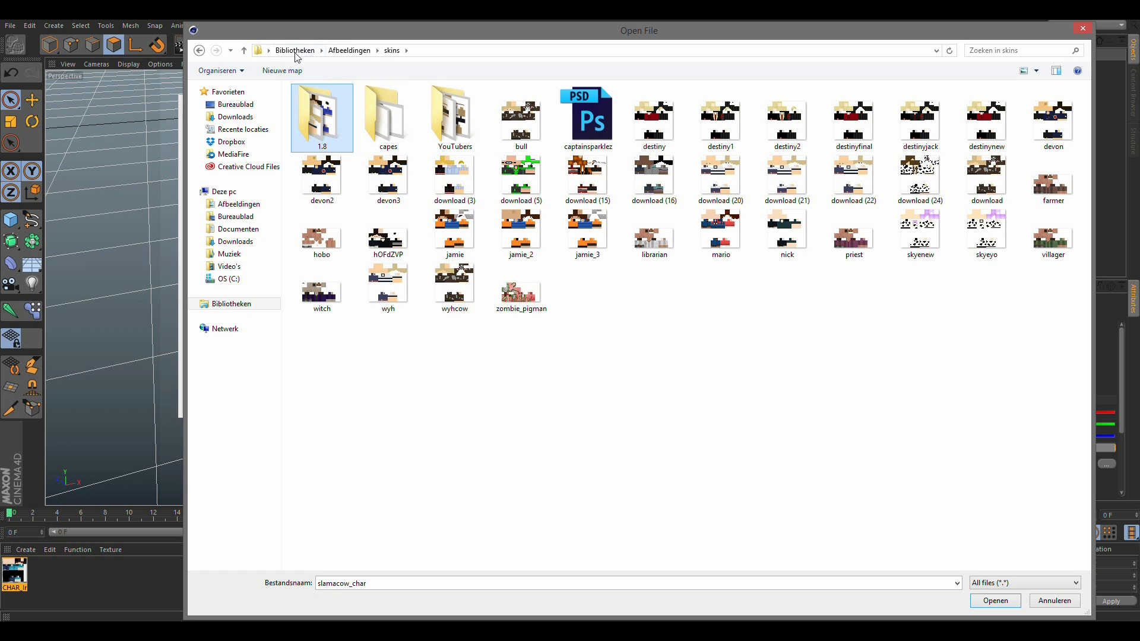
pyautogui.click(244, 51)
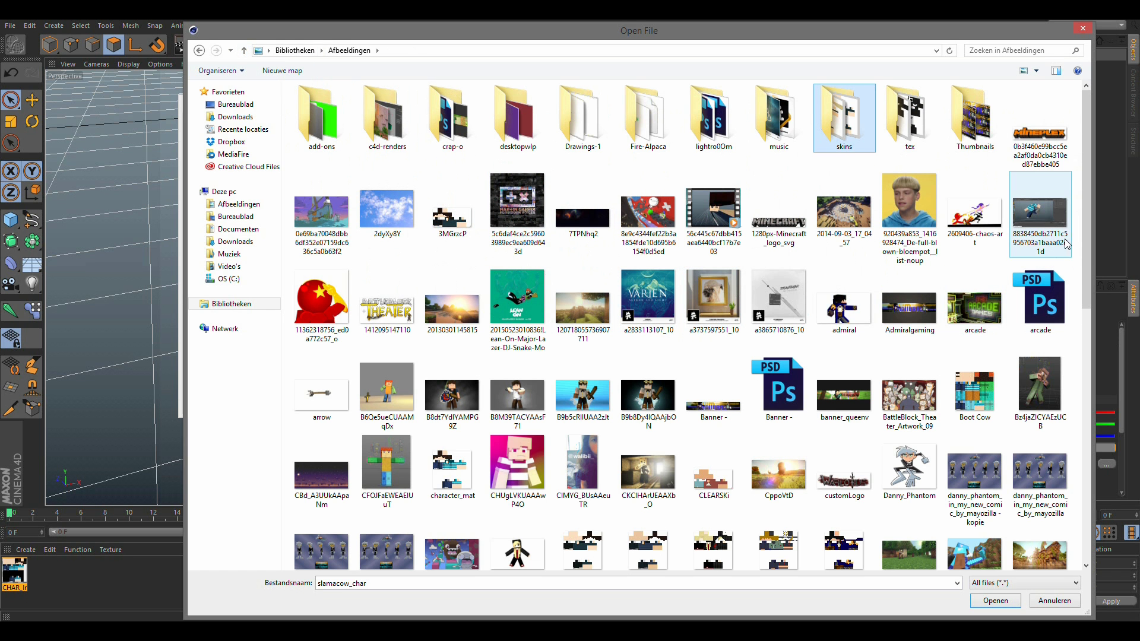
pyautogui.moveTo(1086, 198); pyautogui.dragTo(1101, 455)
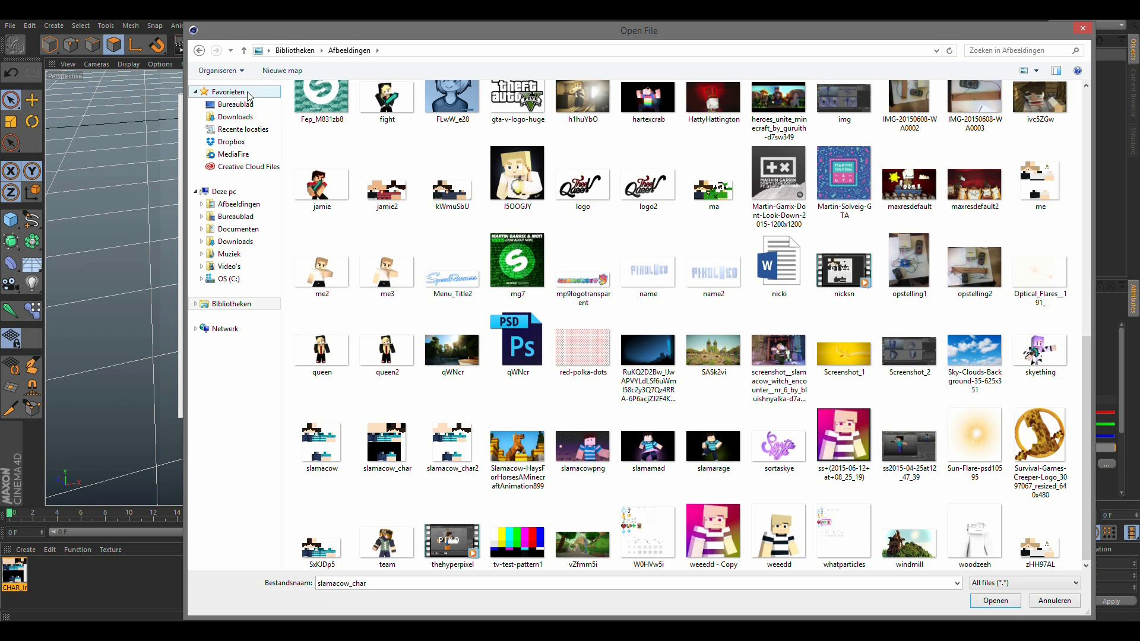
# Load download (5) from the Downloads folder as the color texture without copying it to the project, and close the material editor.
pyautogui.click(253, 123)
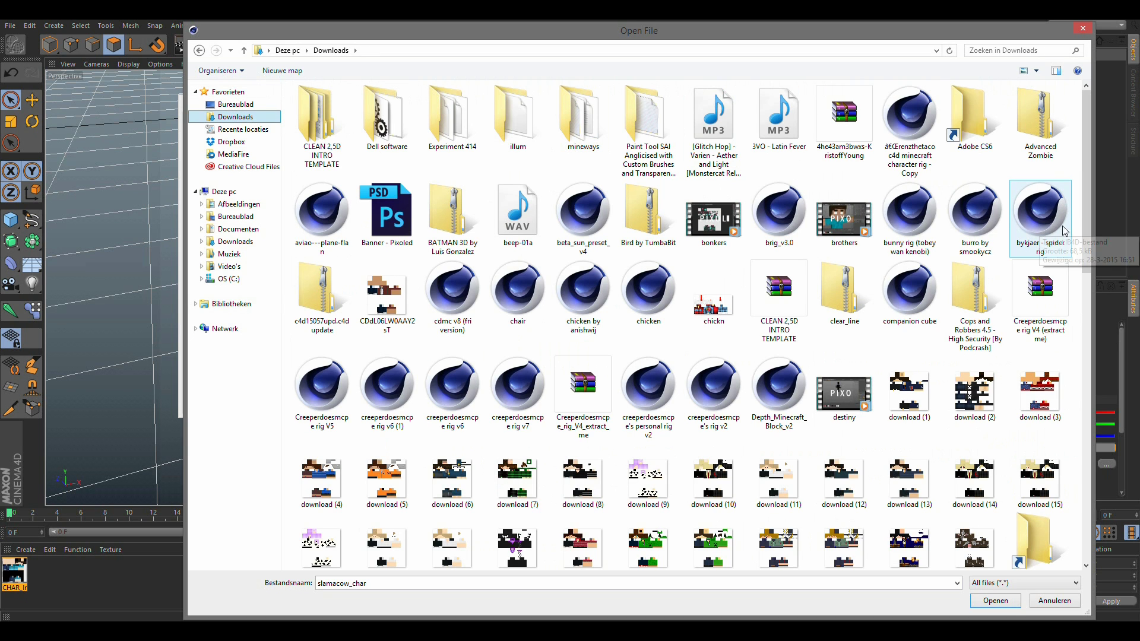
pyautogui.scroll(-1, 1085, 268)
pyautogui.scroll(-2, 1085, 268)
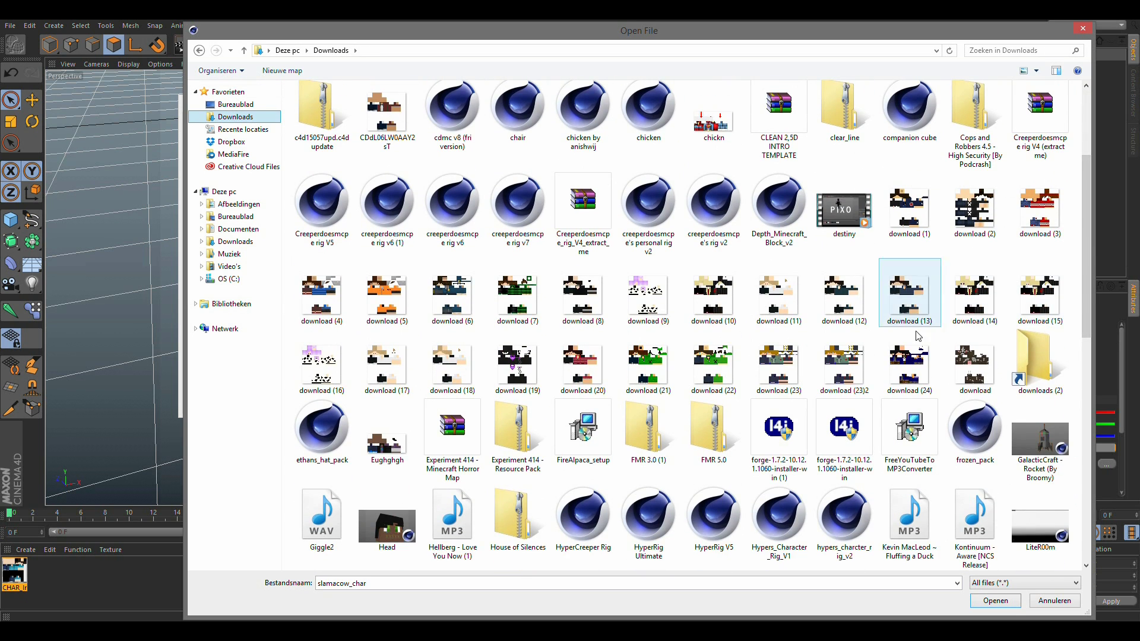
pyautogui.doubleClick(391, 297)
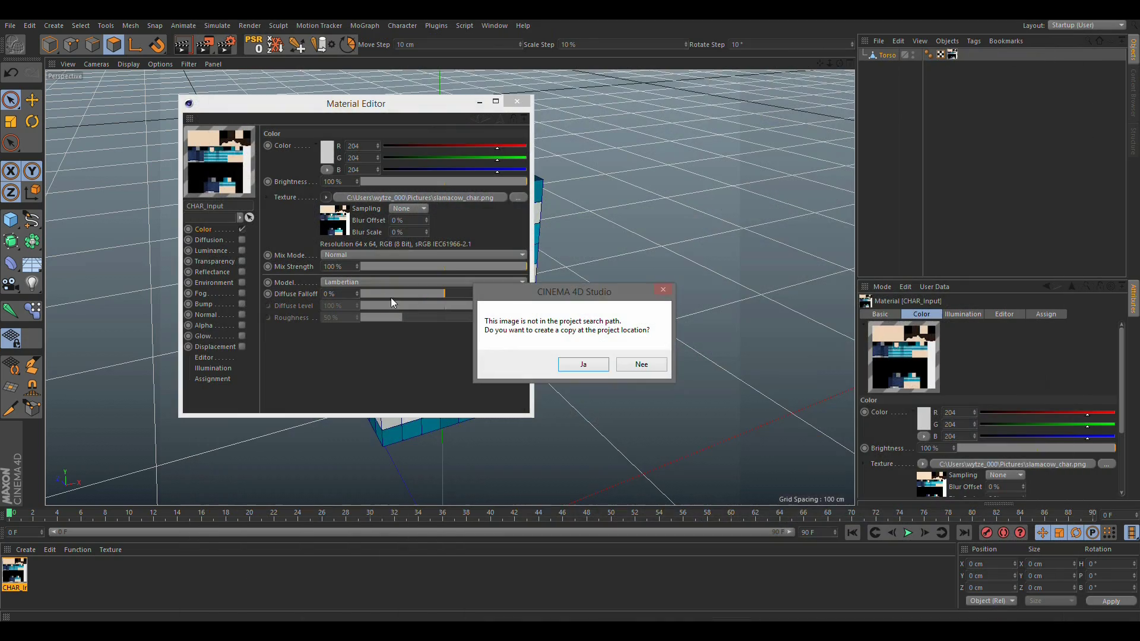
pyautogui.click(621, 363)
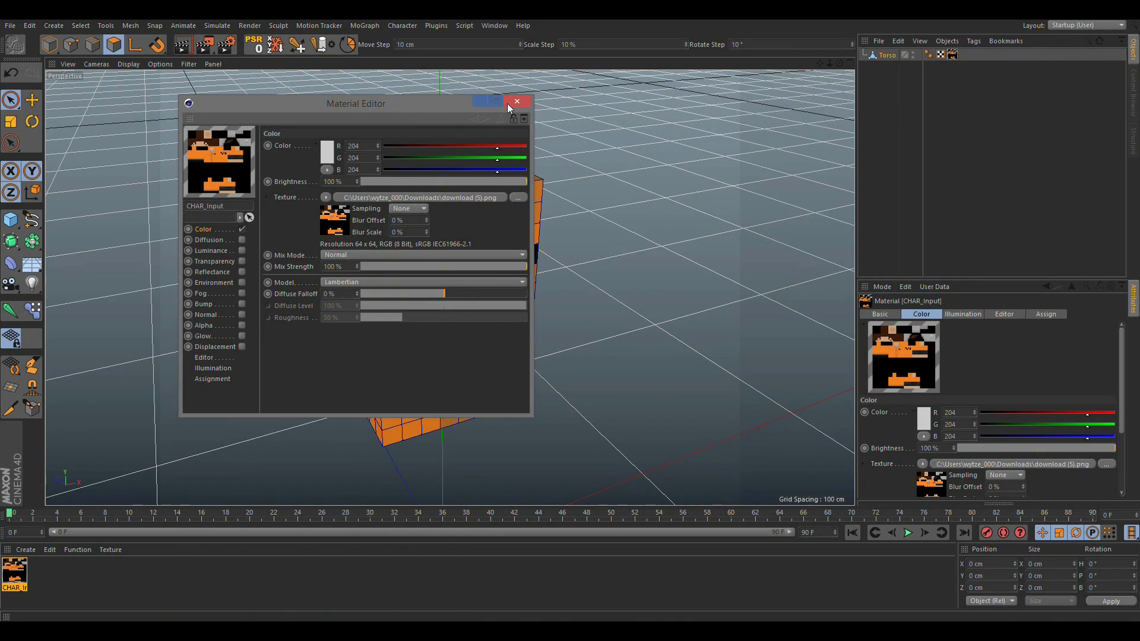
pyautogui.click(508, 103)
# Delete the polygons forming a neck opening on the torso's top and upper front, together with the whole bottom face.
pyautogui.keyDown('alt'); pyautogui.moveTo(467, 280); pyautogui.dragTo(550, 272); pyautogui.keyUp('alt')
pyautogui.keyDown('alt'); pyautogui.moveTo(436, 243); pyautogui.dragTo(457, 329); pyautogui.keyUp('alt')
pyautogui.keyDown('alt'); pyautogui.moveTo(537, 270); pyautogui.dragTo(639, 231, button='right'); pyautogui.keyUp('alt')
pyautogui.keyDown('alt'); pyautogui.moveTo(639, 233); pyautogui.dragTo(633, 274); pyautogui.keyUp('alt')
pyautogui.keyDown('alt'); pyautogui.moveTo(633, 274); pyautogui.dragTo(527, 223, button='middle'); pyautogui.keyUp('alt')
pyautogui.keyDown('alt'); pyautogui.moveTo(526, 224); pyautogui.dragTo(494, 289); pyautogui.keyUp('alt')
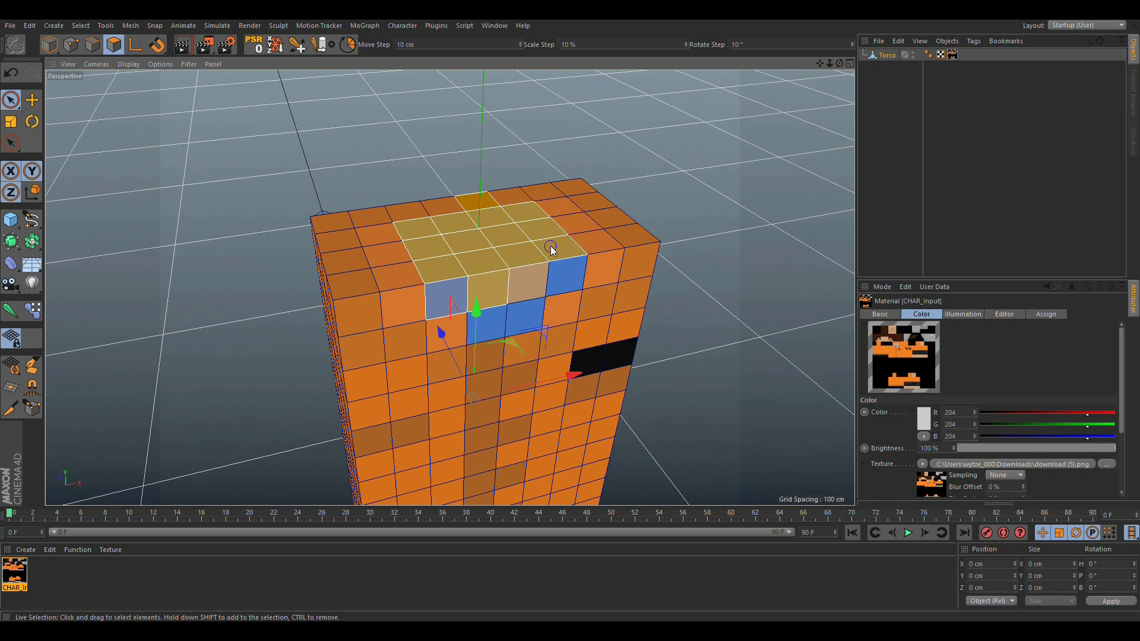
pyautogui.keyDown('alt'); pyautogui.moveTo(463, 202); pyautogui.dragTo(422, 402); pyautogui.keyUp('alt')
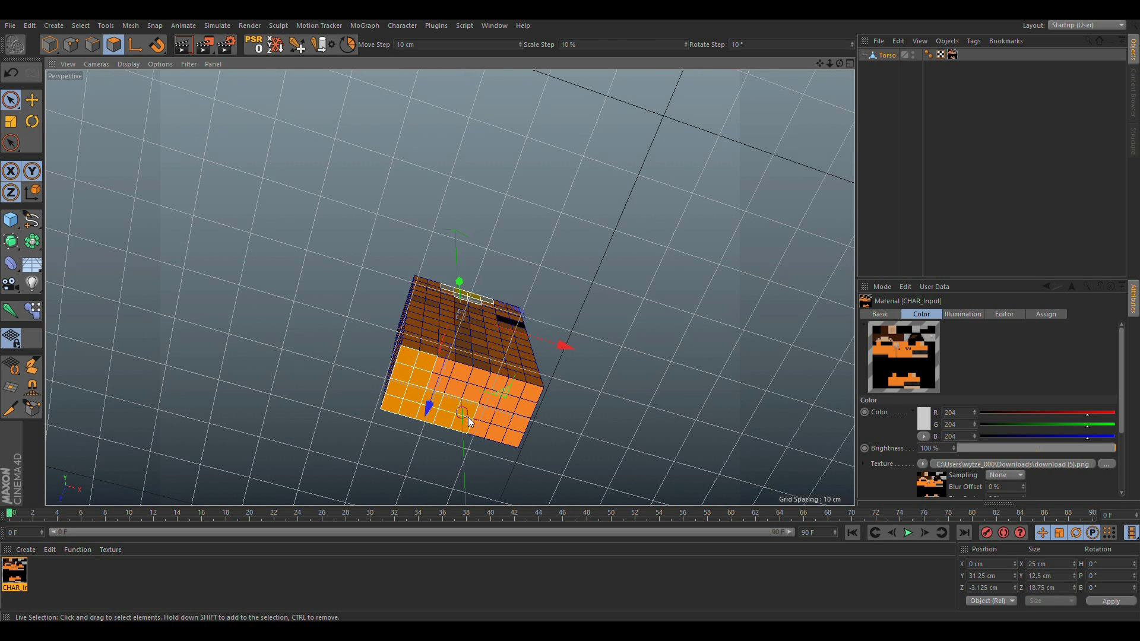
pyautogui.keyDown('alt'); pyautogui.moveTo(504, 423); pyautogui.dragTo(455, 463); pyautogui.keyUp('alt')
pyautogui.keyDown('alt'); pyautogui.moveTo(491, 244); pyautogui.dragTo(383, 253); pyautogui.keyUp('alt')
pyautogui.keyDown('alt'); pyautogui.moveTo(544, 302); pyautogui.dragTo(596, 305, button='right'); pyautogui.keyUp('alt')
pyautogui.keyDown('alt'); pyautogui.moveTo(505, 270); pyautogui.dragTo(493, 300); pyautogui.keyUp('alt')
pyautogui.keyDown('alt'); pyautogui.moveTo(463, 265); pyautogui.dragTo(525, 257, button='right'); pyautogui.keyUp('alt')
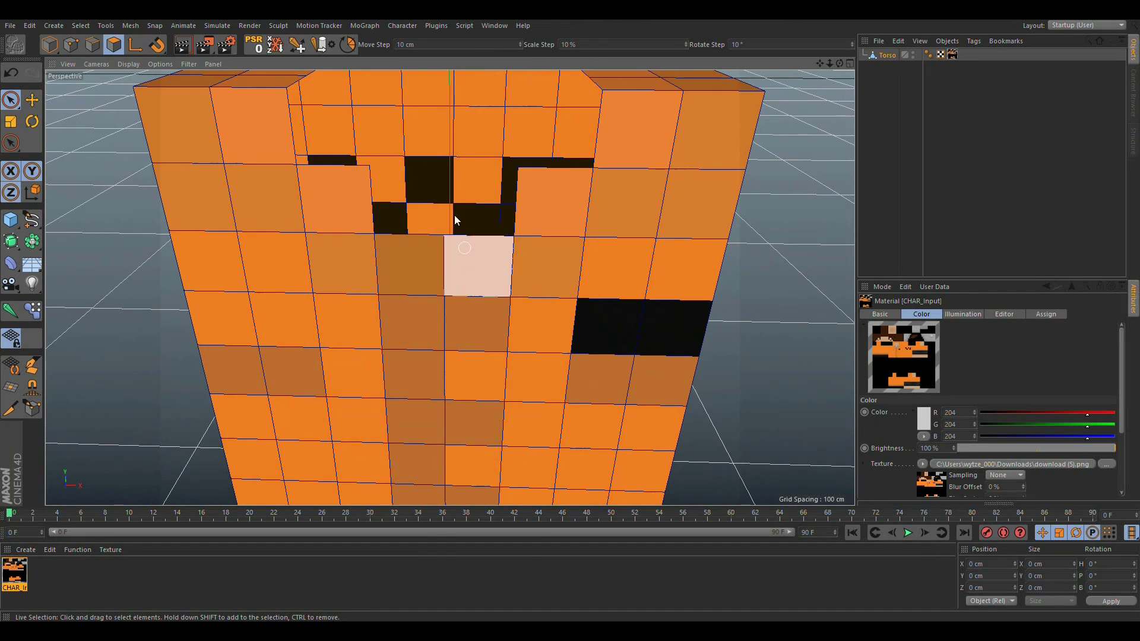
# Cut the torso vertically beside its centre line with the Knife in Plane mode, using the Y-Z plane and a 0.5 cm offset.
pyautogui.rightClick(432, 140)
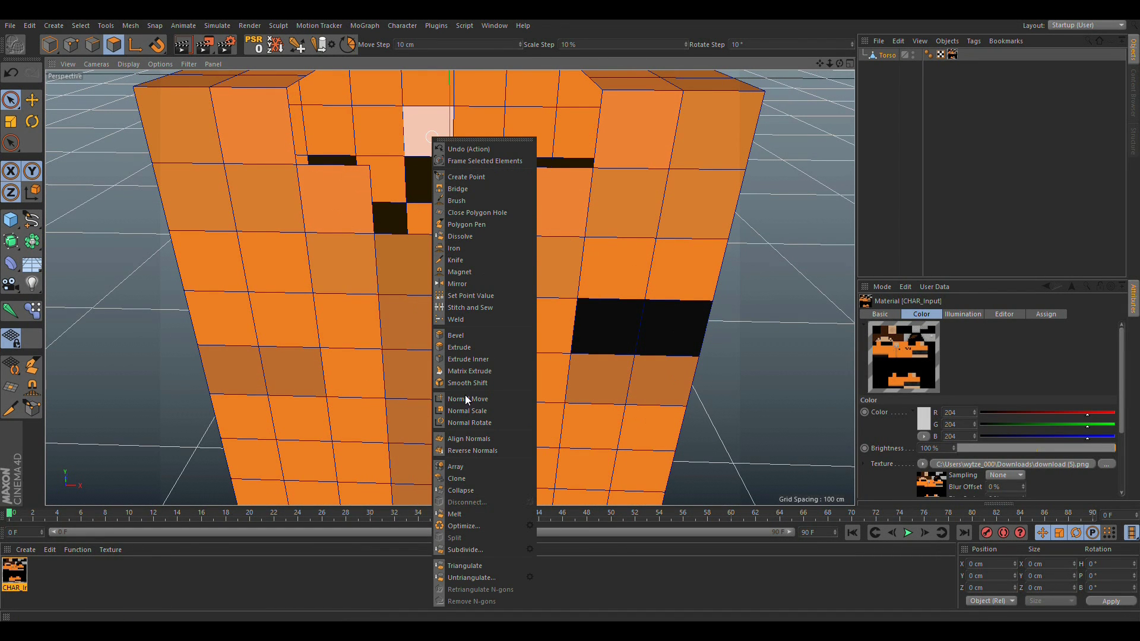
pyautogui.click(907, 329)
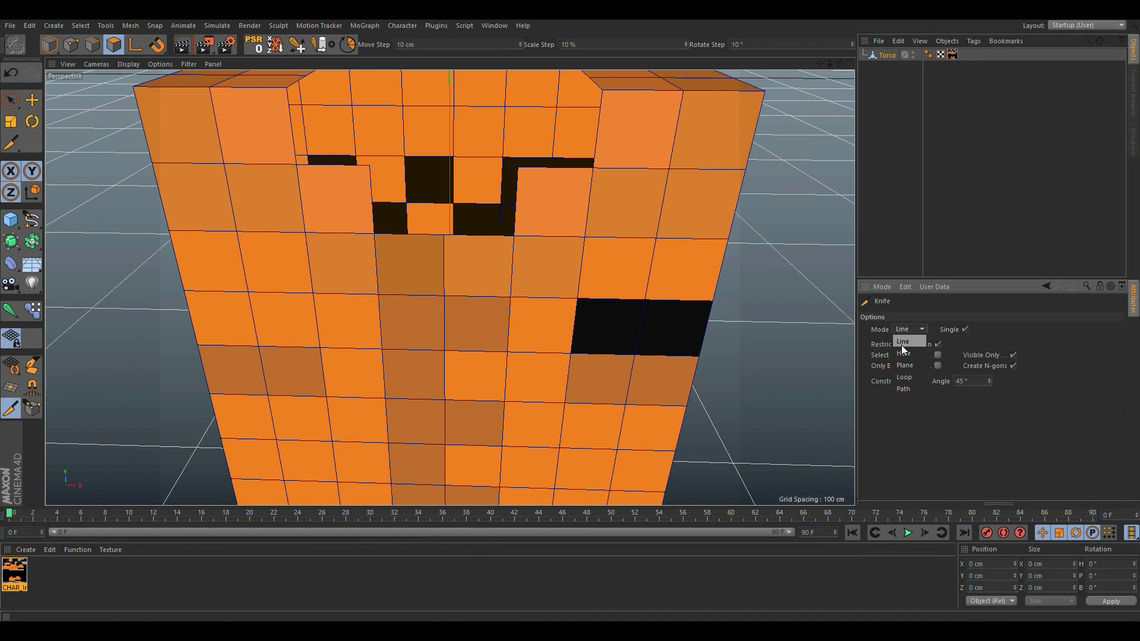
pyautogui.click(910, 364)
pyautogui.keyDown('alt'); pyautogui.moveTo(425, 127); pyautogui.dragTo(449, 287); pyautogui.keyUp('alt')
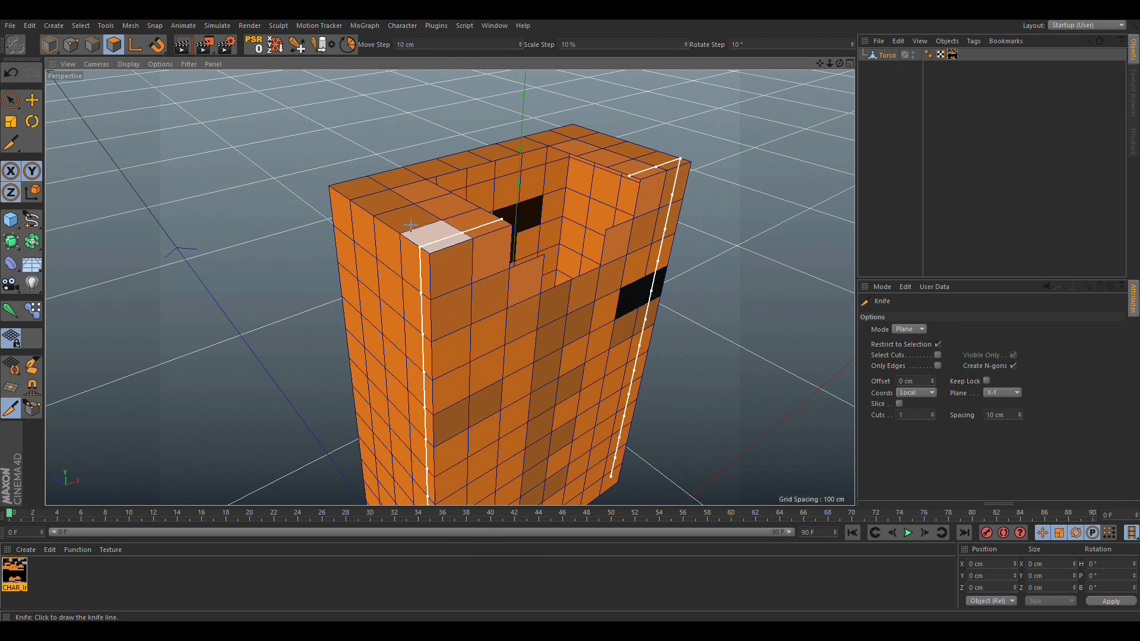
pyautogui.click(1006, 392)
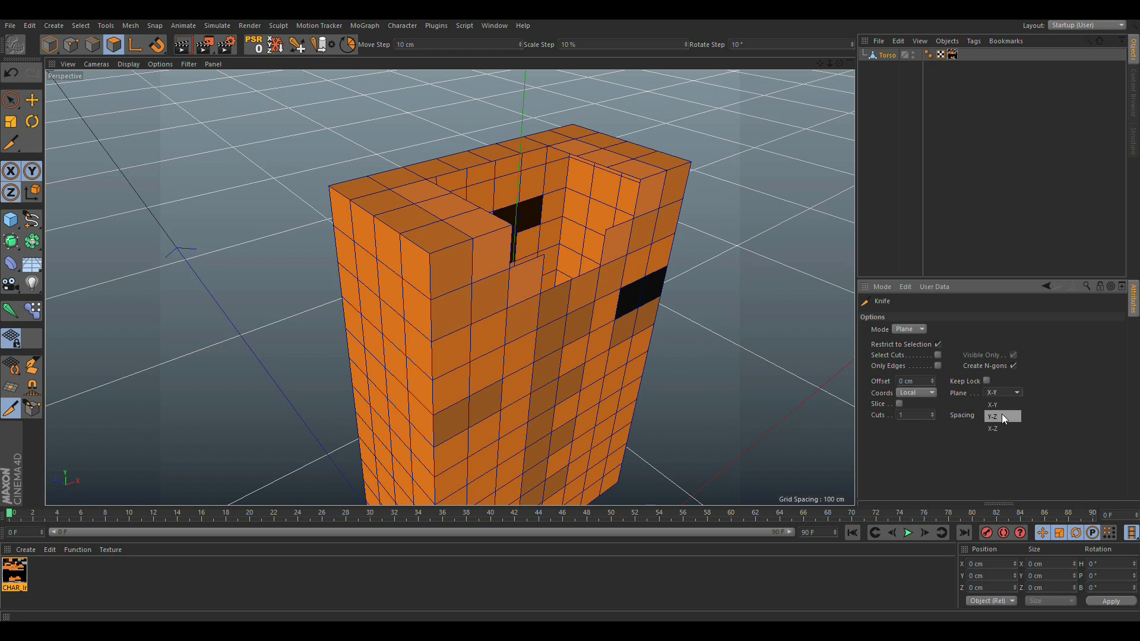
pyautogui.click(998, 417)
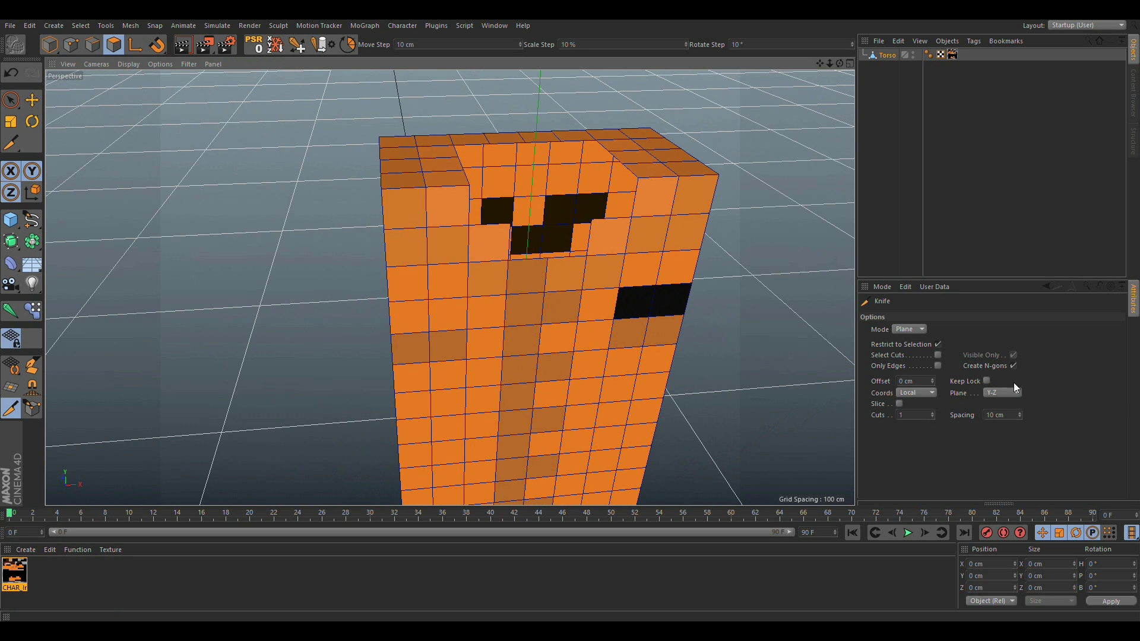
pyautogui.keyDown('alt'); pyautogui.moveTo(649, 256); pyautogui.dragTo(552, 275); pyautogui.keyUp('alt')
pyautogui.scroll(5, 543, 181)
pyautogui.moveTo(558, 163)
pyautogui.keyDown('alt'); pyautogui.mouseDown()
pyautogui.moveTo(542, 194)
pyautogui.moveTo(566, 183)
pyautogui.mouseUp(); pyautogui.keyUp('alt')
pyautogui.keyDown('alt'); pyautogui.moveTo(529, 133); pyautogui.dragTo(570, 122, button='right'); pyautogui.keyUp('alt')
pyautogui.keyDown('alt'); pyautogui.moveTo(569, 122); pyautogui.dragTo(585, 393, button='middle'); pyautogui.keyUp('alt')
pyautogui.click(920, 380)
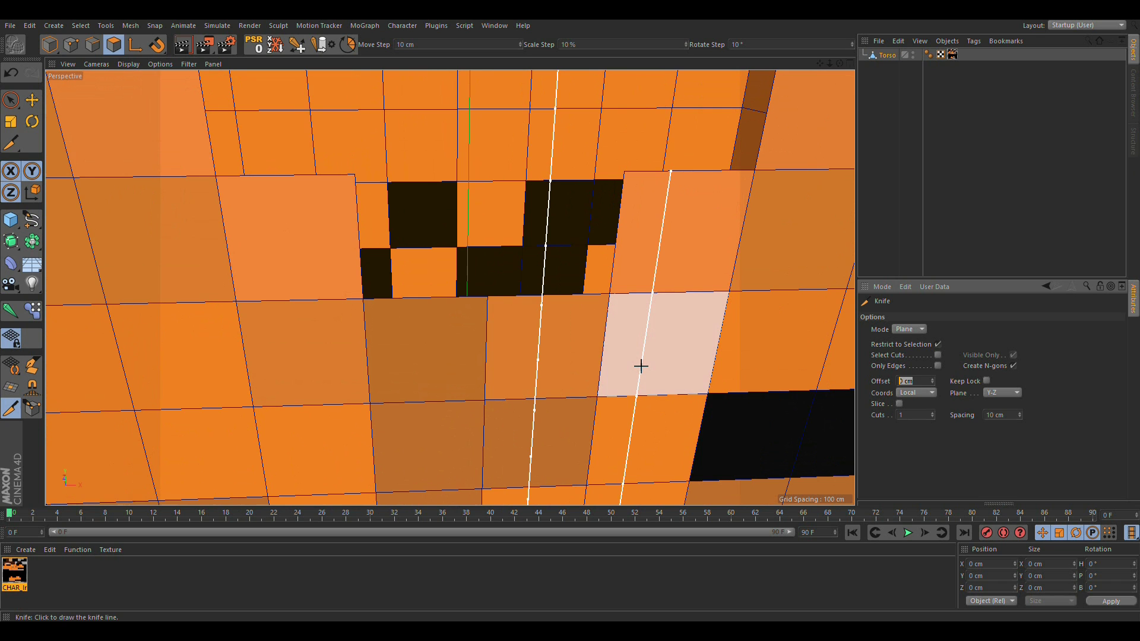
pyautogui.press('Return')
pyautogui.keyDown('alt'); pyautogui.moveTo(518, 313); pyautogui.dragTo(567, 318); pyautogui.keyUp('alt')
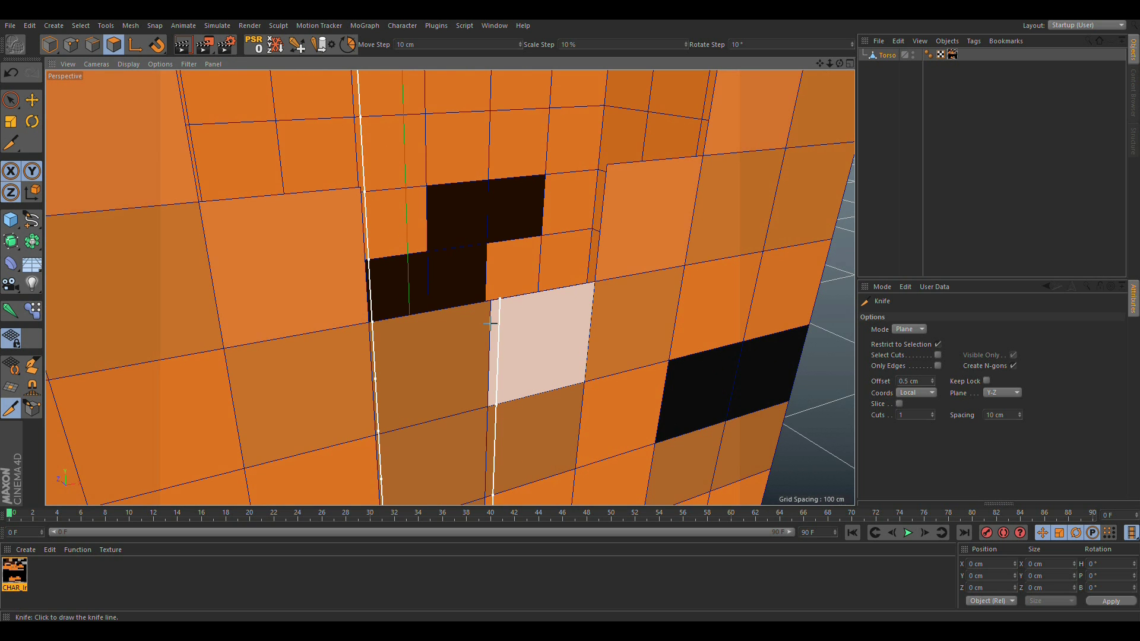
pyautogui.keyDown('alt'); pyautogui.moveTo(546, 357); pyautogui.dragTo(495, 320); pyautogui.keyUp('alt')
pyautogui.keyDown('alt'); pyautogui.moveTo(493, 323); pyautogui.dragTo(552, 316, button='right'); pyautogui.keyUp('alt')
# Make a second vertical plane cut on the other side of the torso's centre line with an offset of -0.5 cm.
pyautogui.keyDown('alt'); pyautogui.moveTo(519, 303); pyautogui.dragTo(519, 318); pyautogui.keyUp('alt')
pyautogui.scroll(-4, 519, 318)
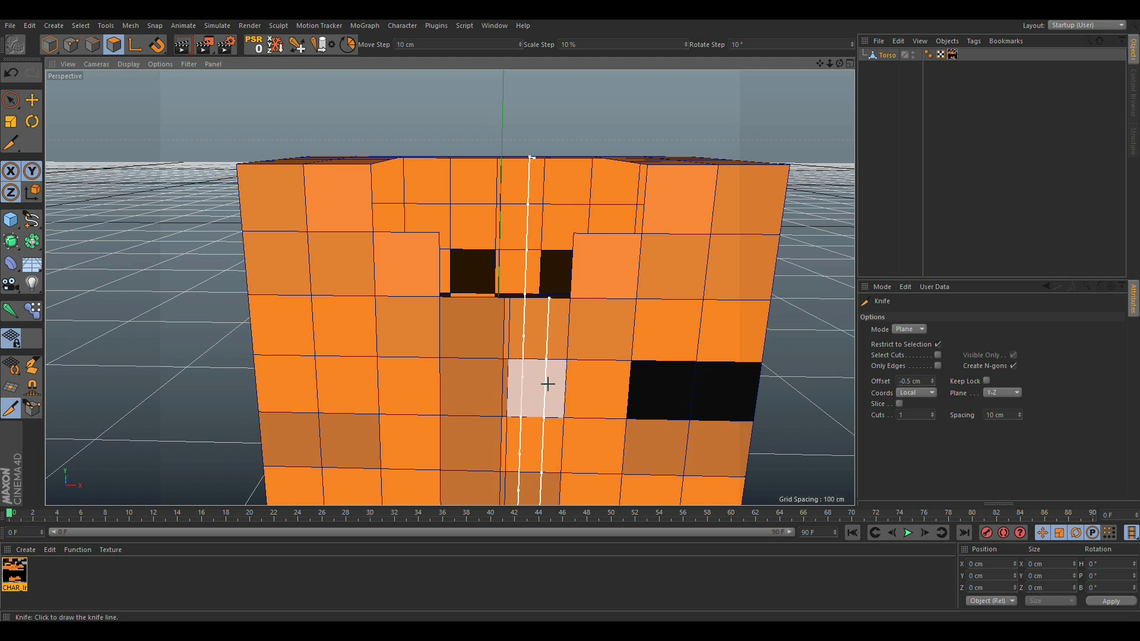
pyautogui.scroll(8, 516, 331)
pyautogui.scroll(-3, 538, 293)
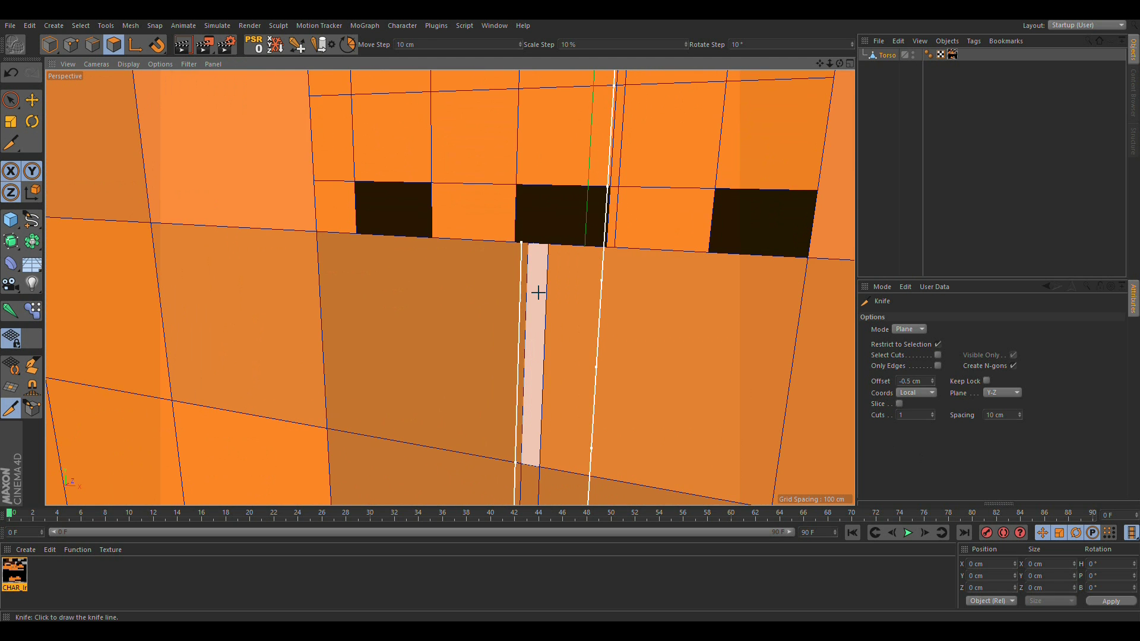
pyautogui.click(527, 279)
pyautogui.keyDown('alt'); pyautogui.moveTo(557, 308); pyautogui.dragTo(603, 302); pyautogui.keyUp('alt')
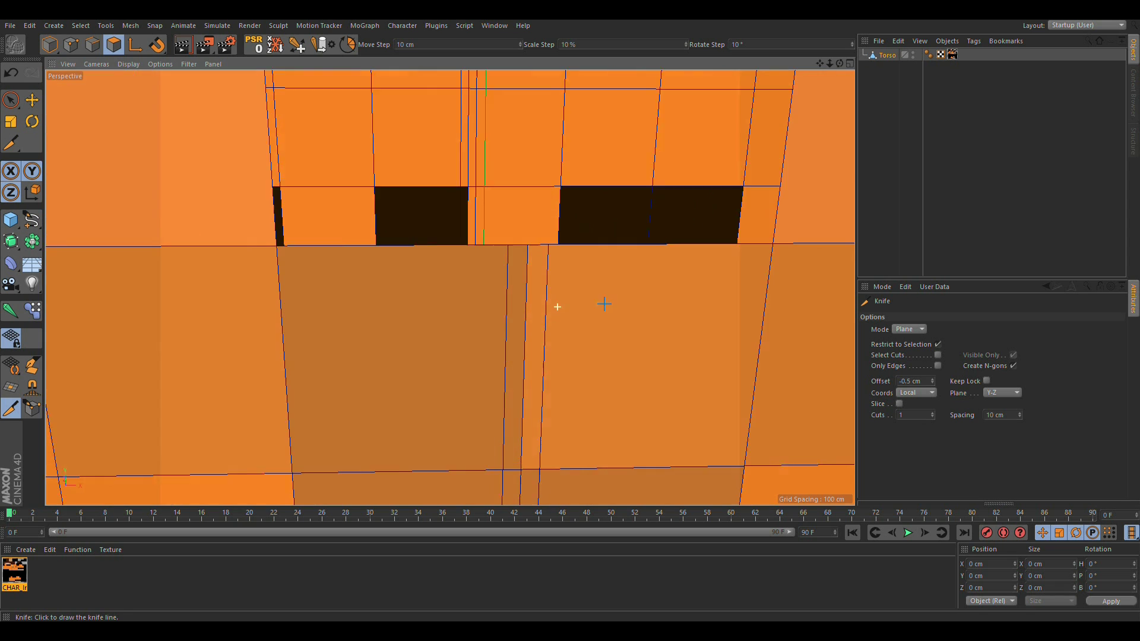
# Select the two narrow polygon strips along the torso's front centre line with Loop Selection.
pyautogui.scroll(-4, 593, 346)
pyautogui.keyDown('alt'); pyautogui.moveTo(593, 346); pyautogui.dragTo(603, 298); pyautogui.keyUp('alt')
pyautogui.scroll(-5, 593, 344)
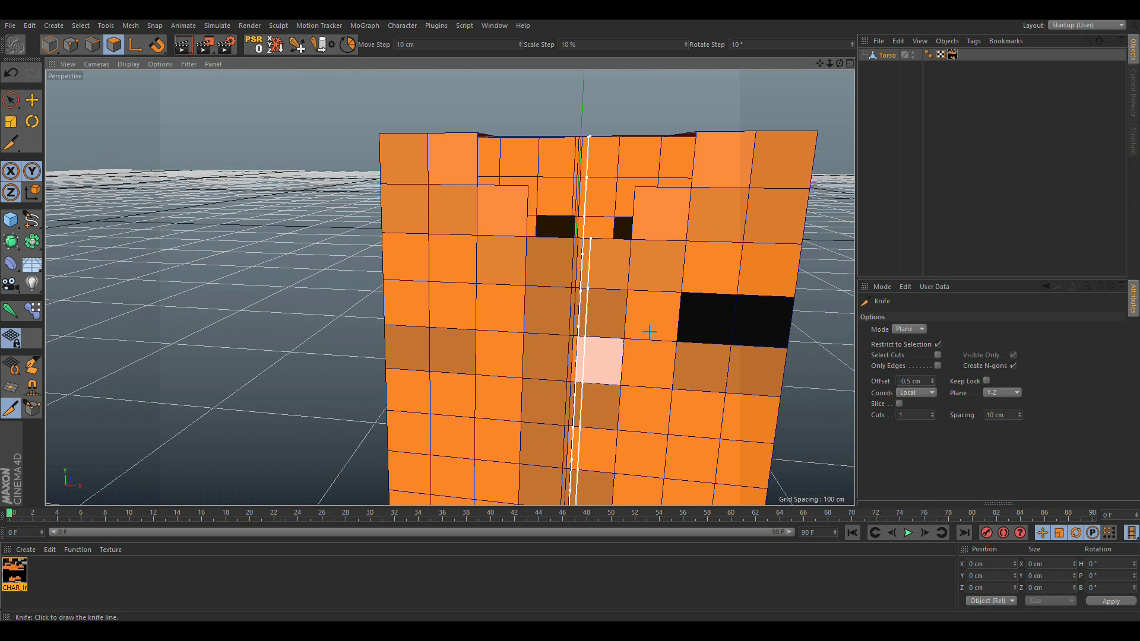
pyautogui.keyDown('alt'); pyautogui.moveTo(649, 331); pyautogui.dragTo(593, 332); pyautogui.keyUp('alt')
pyautogui.scroll(-4, 593, 332)
pyautogui.keyDown('alt'); pyautogui.moveTo(594, 377); pyautogui.dragTo(550, 233, button='middle'); pyautogui.keyUp('alt')
pyautogui.keyDown('alt'); pyautogui.moveTo(566, 344); pyautogui.dragTo(547, 340); pyautogui.keyUp('alt')
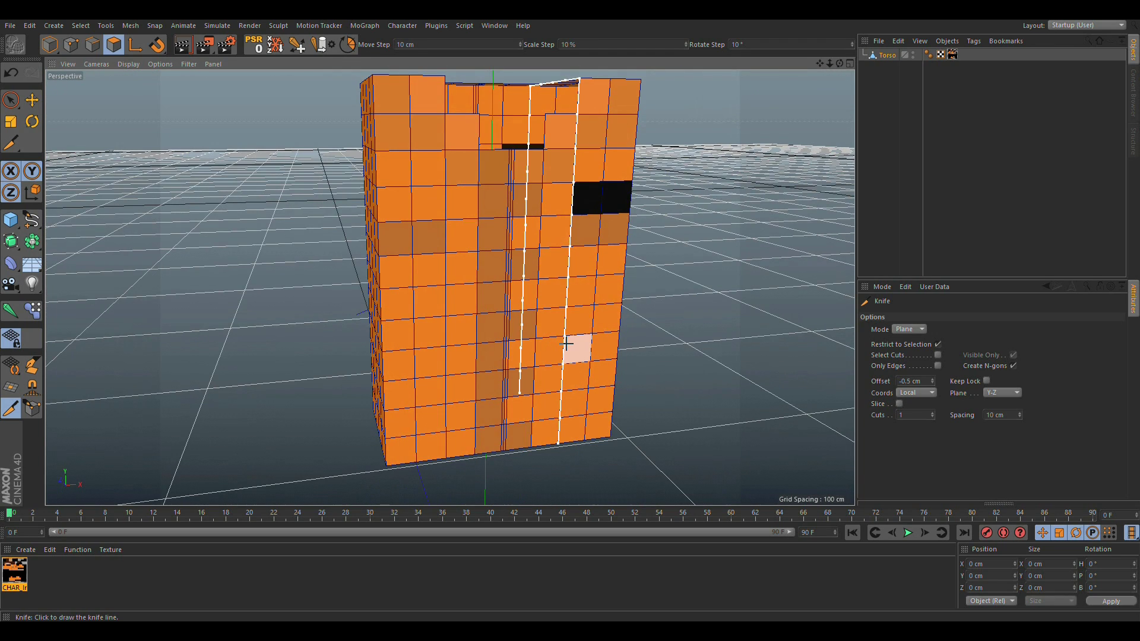
pyautogui.press('u')
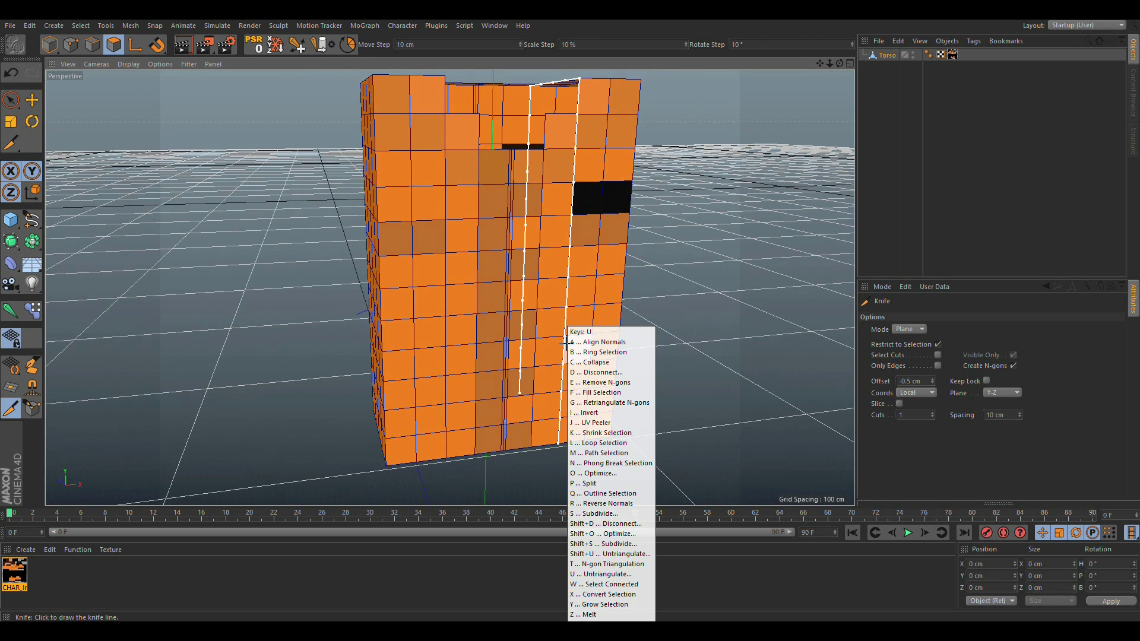
pyautogui.press('l')
pyautogui.keyDown('alt'); pyautogui.moveTo(568, 268); pyautogui.dragTo(575, 313, button='middle'); pyautogui.keyUp('alt')
pyautogui.keyDown('alt'); pyautogui.moveTo(575, 312); pyautogui.dragTo(558, 330); pyautogui.keyUp('alt')
pyautogui.keyDown('alt'); pyautogui.moveTo(520, 326); pyautogui.dragTo(575, 291, button='right'); pyautogui.keyUp('alt')
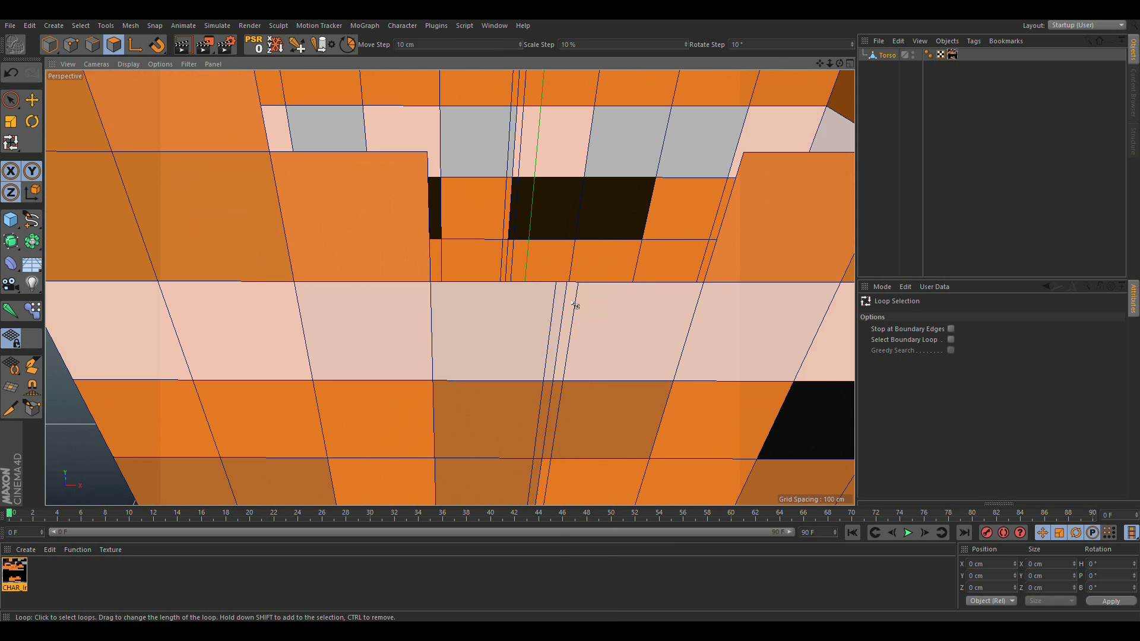
pyautogui.click(553, 390)
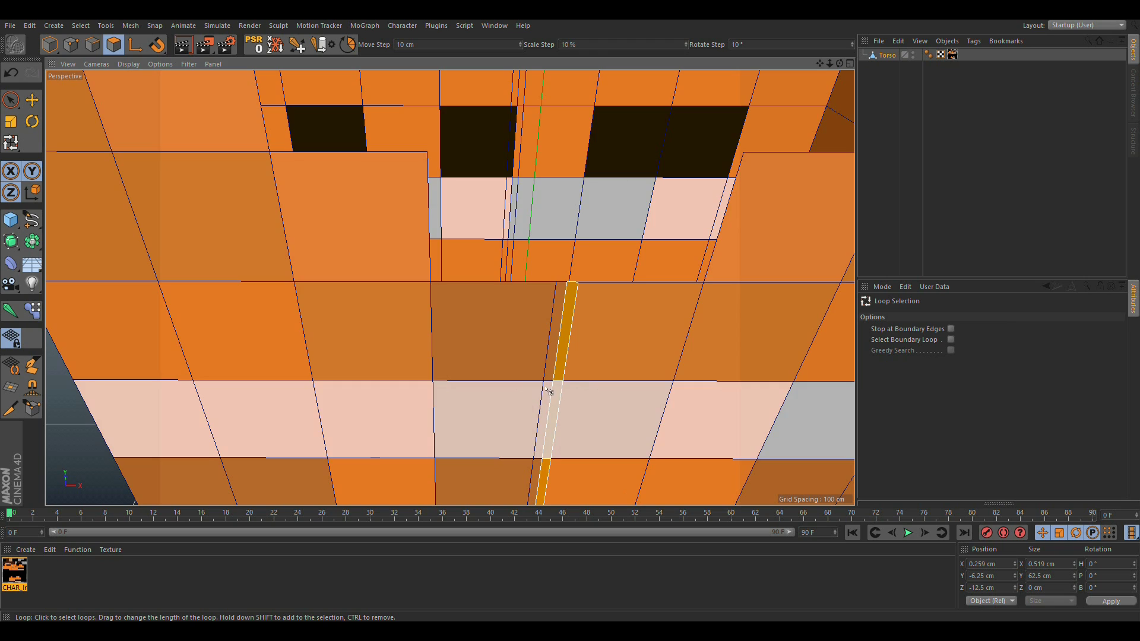
pyautogui.keyDown('shift'); pyautogui.click(550, 386); pyautogui.keyUp('shift')
# Add the narrow centre strips on the torso's back and top edge to the loop selection.
pyautogui.keyDown('alt'); pyautogui.moveTo(613, 336); pyautogui.dragTo(559, 356, button='right'); pyautogui.keyUp('alt')
pyautogui.keyDown('alt'); pyautogui.moveTo(559, 356); pyautogui.dragTo(809, 393); pyautogui.keyUp('alt')
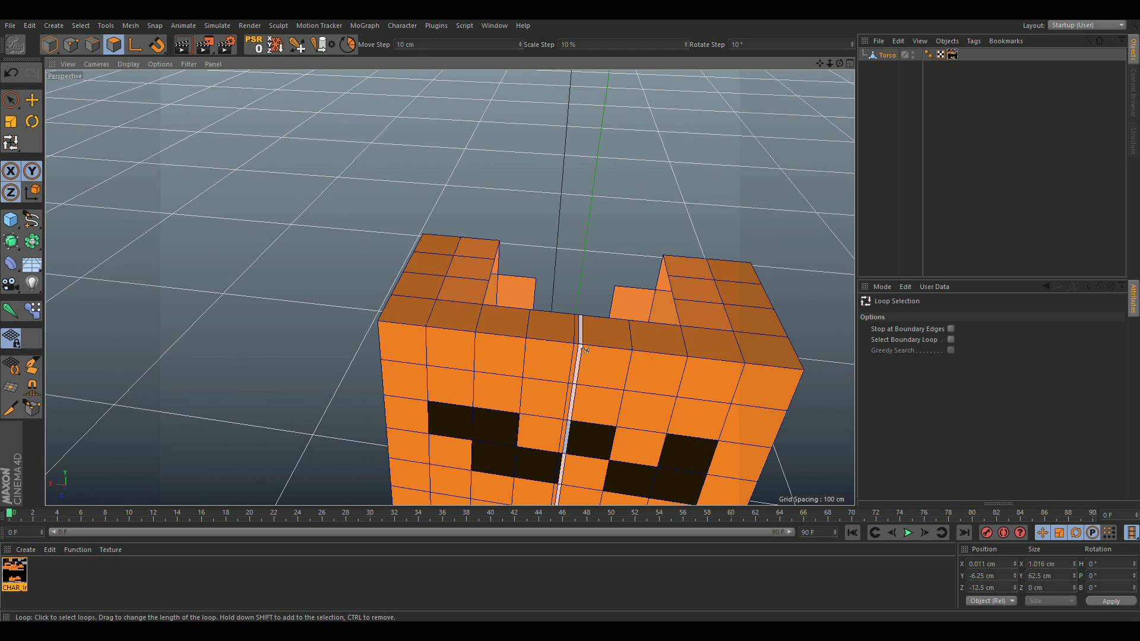
pyautogui.scroll(-4, 640, 382)
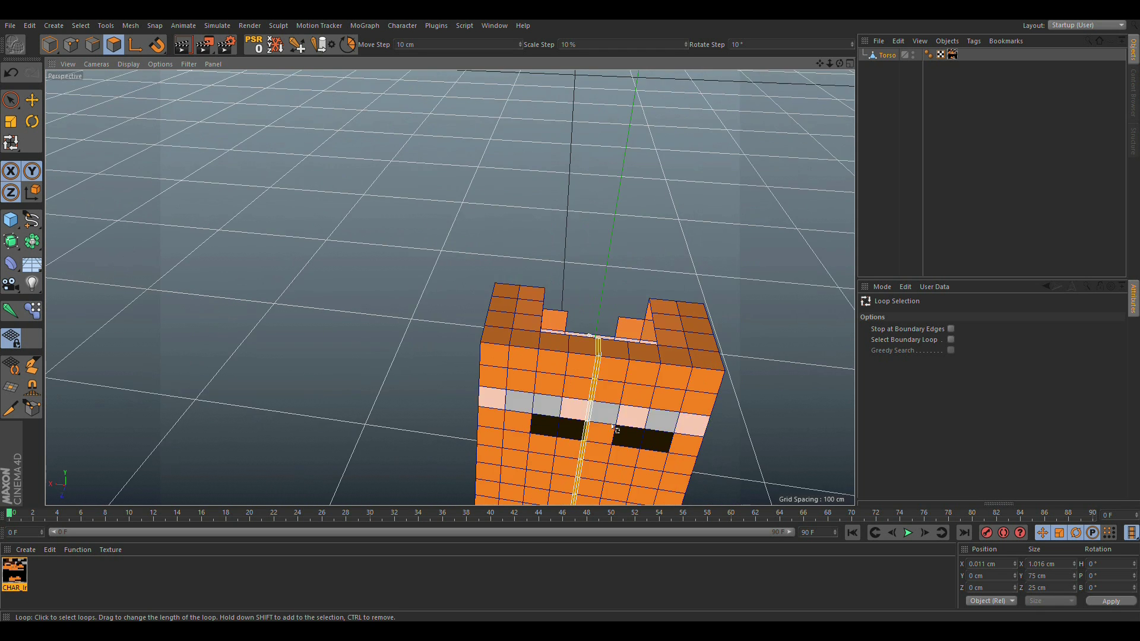
# Try deleting the selected centre strips on the torso's front, top and back, and undo the deletion.
pyautogui.keyDown('alt'); pyautogui.moveTo(624, 415); pyautogui.dragTo(634, 244, button='middle'); pyautogui.keyUp('alt')
pyautogui.keyDown('alt'); pyautogui.moveTo(575, 290); pyautogui.dragTo(853, 231); pyautogui.keyUp('alt')
pyautogui.scroll(-4, 746, 238)
pyautogui.keyDown('alt'); pyautogui.moveTo(699, 255); pyautogui.dragTo(716, 350); pyautogui.keyUp('alt')
pyautogui.keyDown('alt'); pyautogui.moveTo(689, 269); pyautogui.dragTo(586, 334, button='middle'); pyautogui.keyUp('alt')
pyautogui.scroll(5, 589, 267)
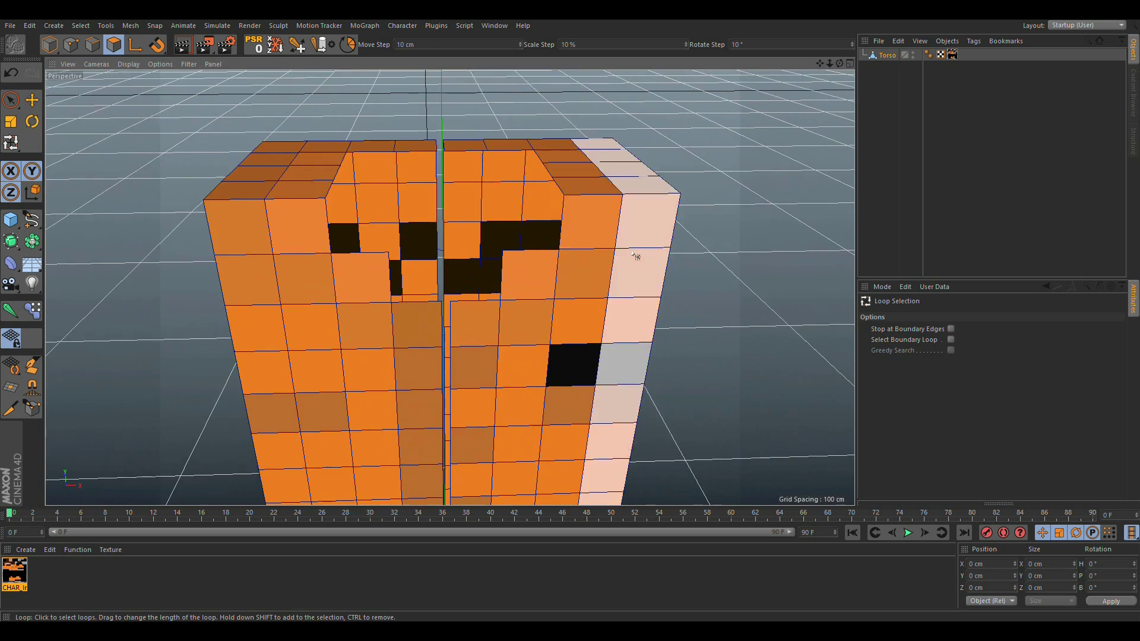
pyautogui.keyDown('alt'); pyautogui.moveTo(634, 256); pyautogui.dragTo(615, 241); pyautogui.keyUp('alt')
pyautogui.scroll(3, 523, 301)
pyautogui.keyDown('alt'); pyautogui.moveTo(527, 296); pyautogui.dragTo(486, 307); pyautogui.keyUp('alt')
pyautogui.scroll(-5, 486, 306)
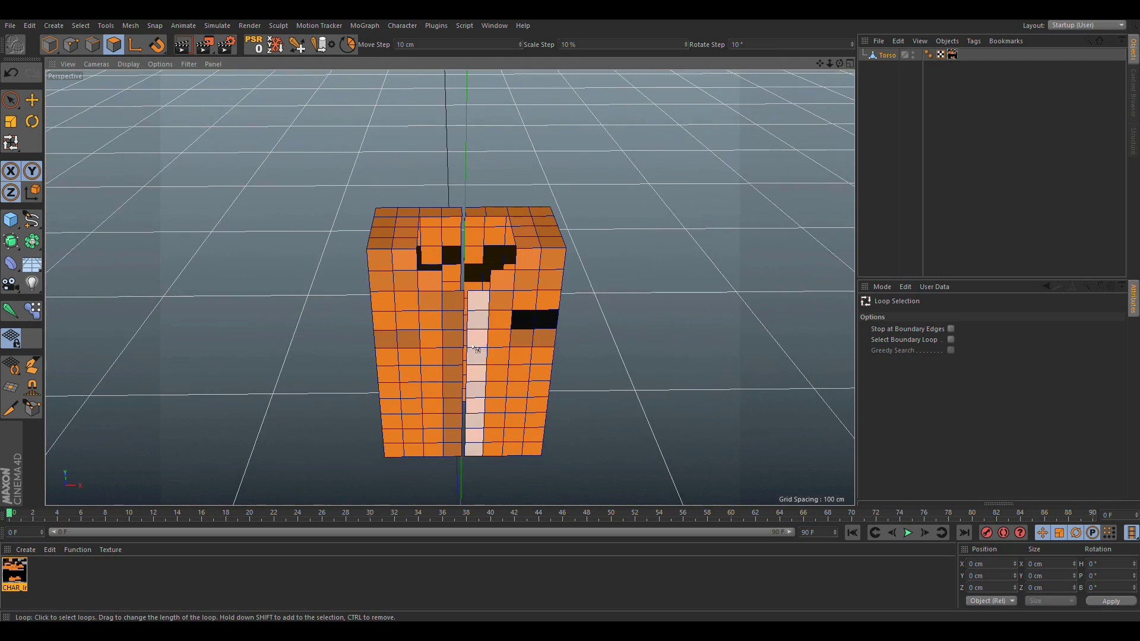
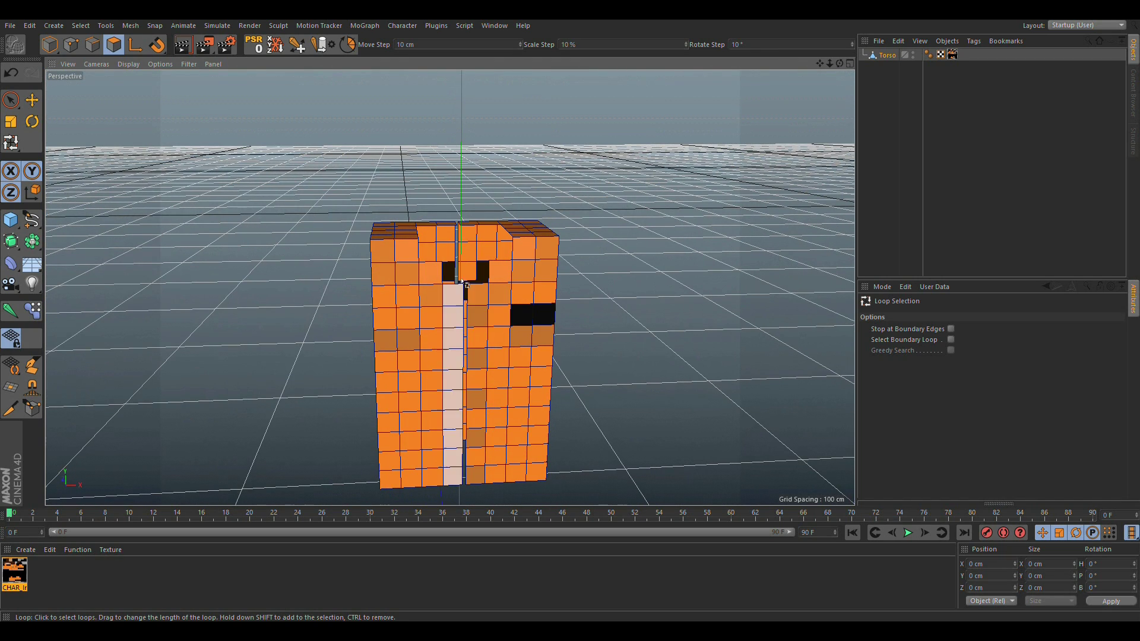
pyautogui.hotkey('ctrl', 'z')
pyautogui.keyDown('alt'); pyautogui.moveTo(473, 323); pyautogui.dragTo(723, 337); pyautogui.keyUp('alt')
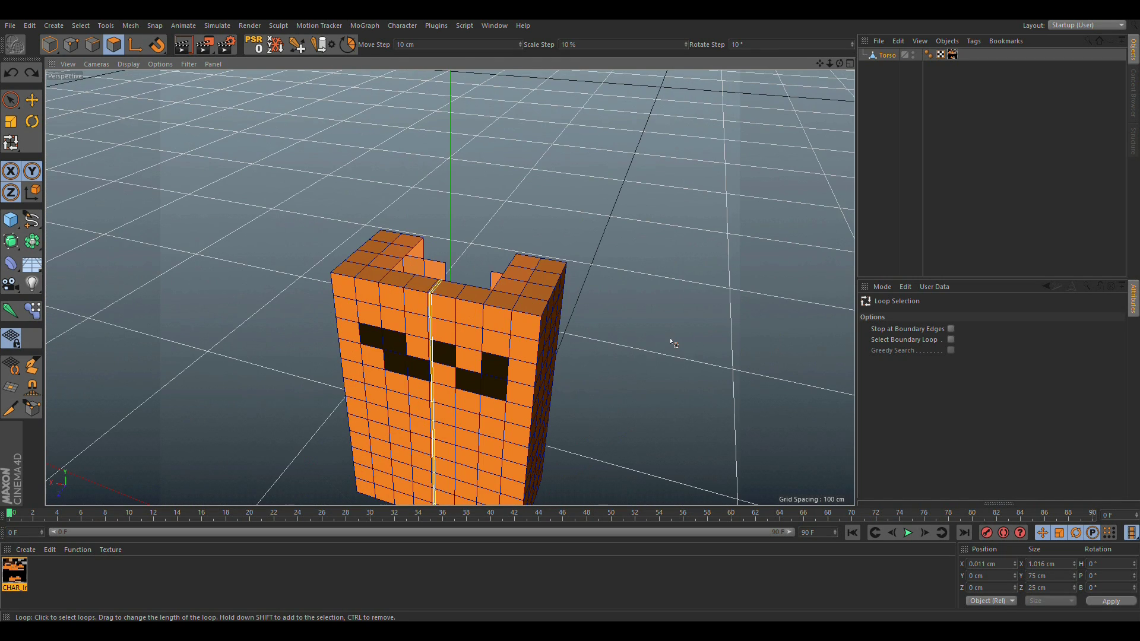
# Reduce the loop selection to the two narrow strips down the torso's front centre and delete them.
pyautogui.hotkey('ctrl', 'z')
pyautogui.keyDown('alt'); pyautogui.moveTo(451, 326); pyautogui.dragTo(207, 291); pyautogui.keyUp('alt')
pyautogui.scroll(-3, 538, 295)
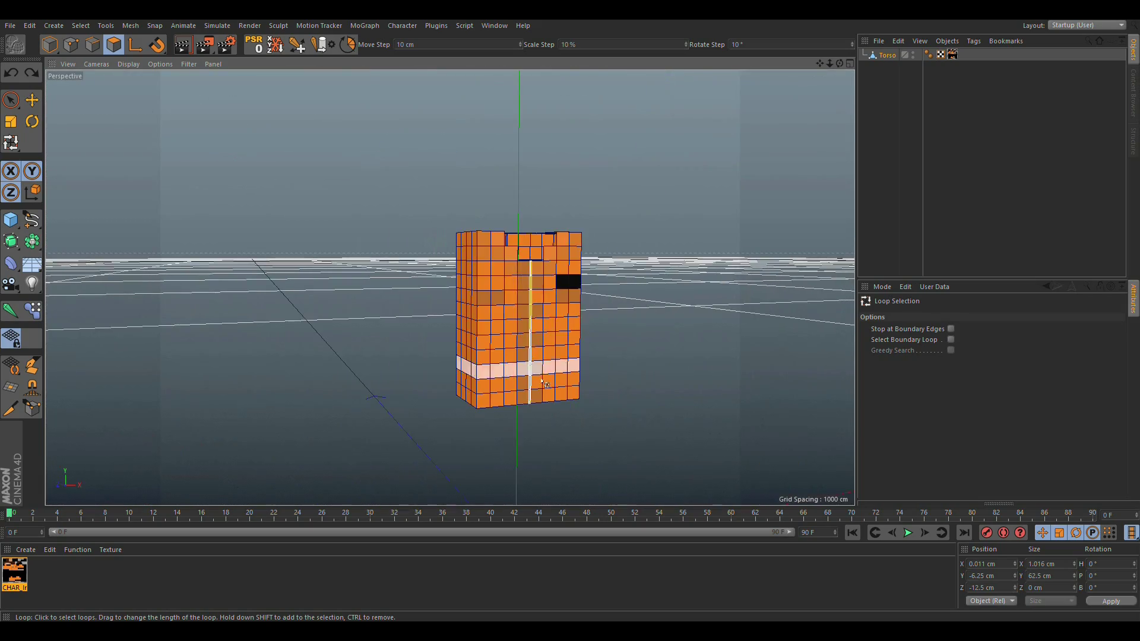
pyautogui.keyDown('alt'); pyautogui.moveTo(542, 380); pyautogui.dragTo(471, 355); pyautogui.keyUp('alt')
pyautogui.keyDown('alt'); pyautogui.moveTo(515, 344); pyautogui.dragTo(600, 318, button='right'); pyautogui.keyUp('alt')
pyautogui.keyDown('alt'); pyautogui.moveTo(600, 319); pyautogui.dragTo(581, 306); pyautogui.keyUp('alt')
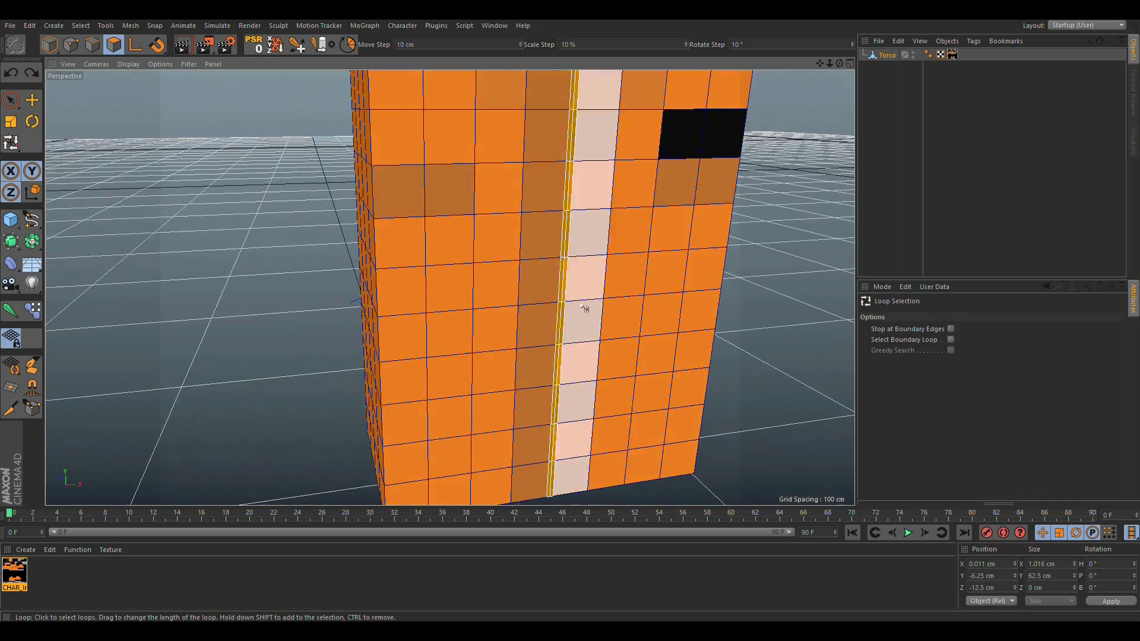
pyautogui.keyDown('alt'); pyautogui.moveTo(582, 306); pyautogui.dragTo(447, 287, button='right'); pyautogui.keyUp('alt')
pyautogui.keyDown('alt'); pyautogui.moveTo(516, 308); pyautogui.dragTo(466, 276); pyautogui.keyUp('alt')
pyautogui.keyDown('alt'); pyautogui.moveTo(504, 327); pyautogui.dragTo(547, 361, button='right'); pyautogui.keyUp('alt')
pyautogui.keyDown('alt'); pyautogui.moveTo(547, 361); pyautogui.dragTo(499, 254, button='middle'); pyautogui.keyUp('alt')
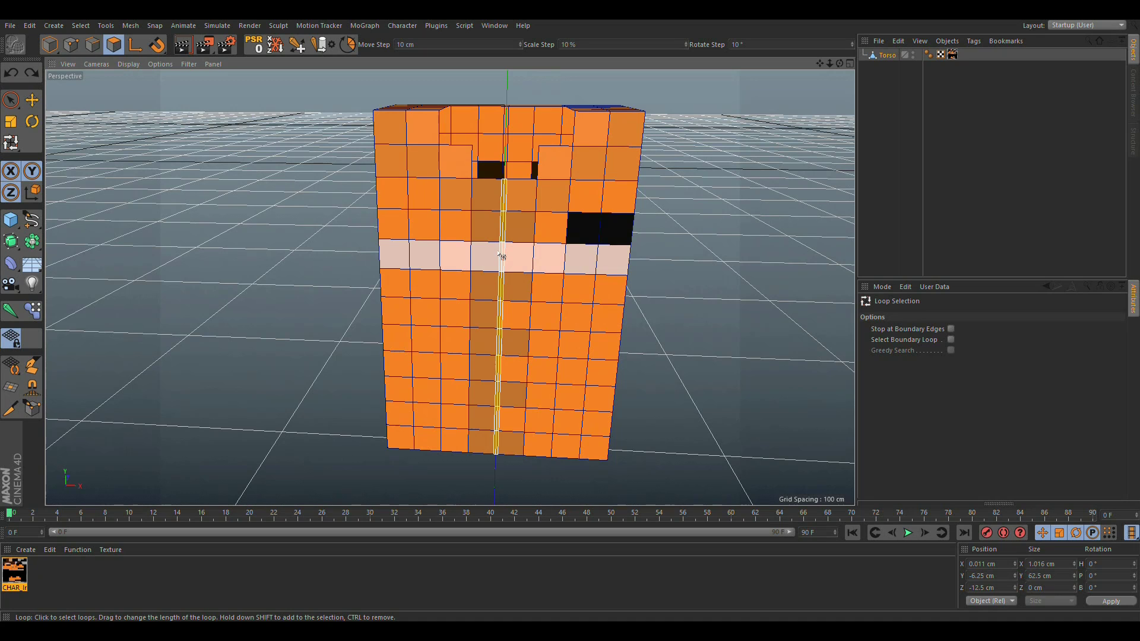
pyautogui.hotkey('ctrl', 'shift', 'a')
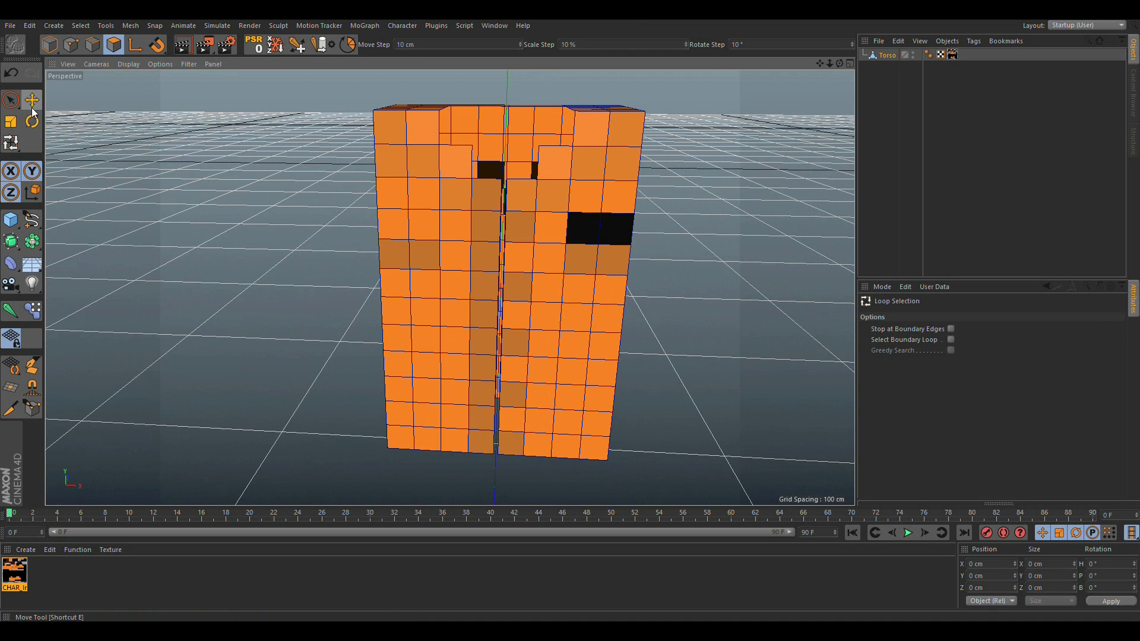
# Examine the torso's front opening and neckline from several angles.
pyautogui.click(32, 108)
pyautogui.keyDown('alt'); pyautogui.moveTo(536, 280); pyautogui.dragTo(593, 276); pyautogui.keyUp('alt')
pyautogui.keyDown('alt'); pyautogui.moveTo(499, 201); pyautogui.dragTo(553, 179, button='right'); pyautogui.keyUp('alt')
pyautogui.keyDown('alt'); pyautogui.moveTo(553, 179); pyautogui.dragTo(504, 237); pyautogui.keyUp('alt')
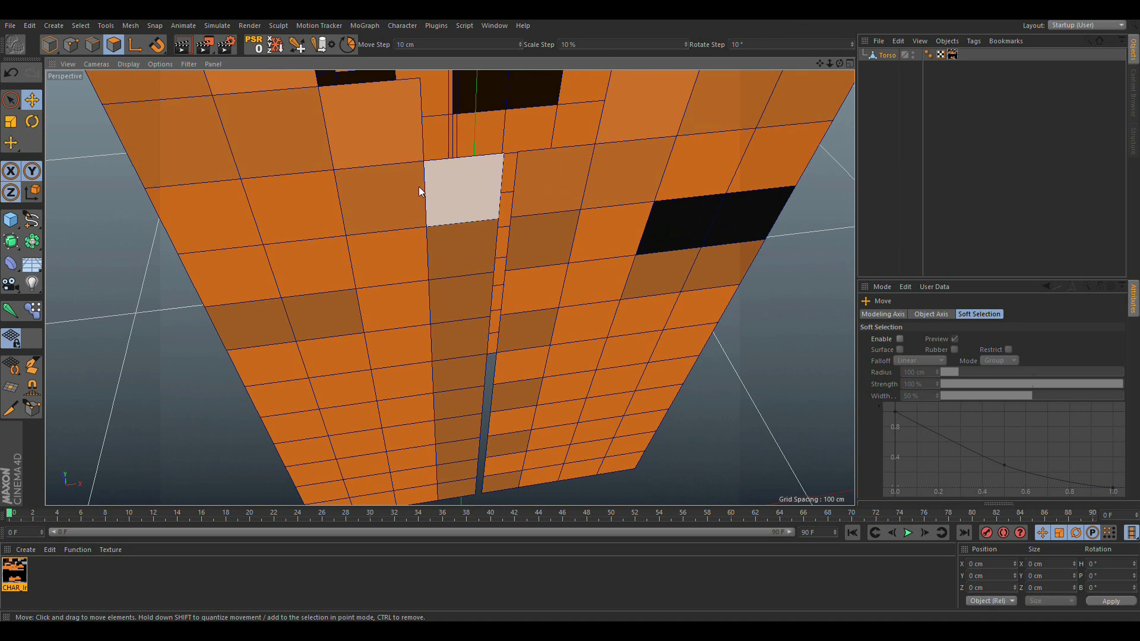
pyautogui.scroll(-10, 566, 174)
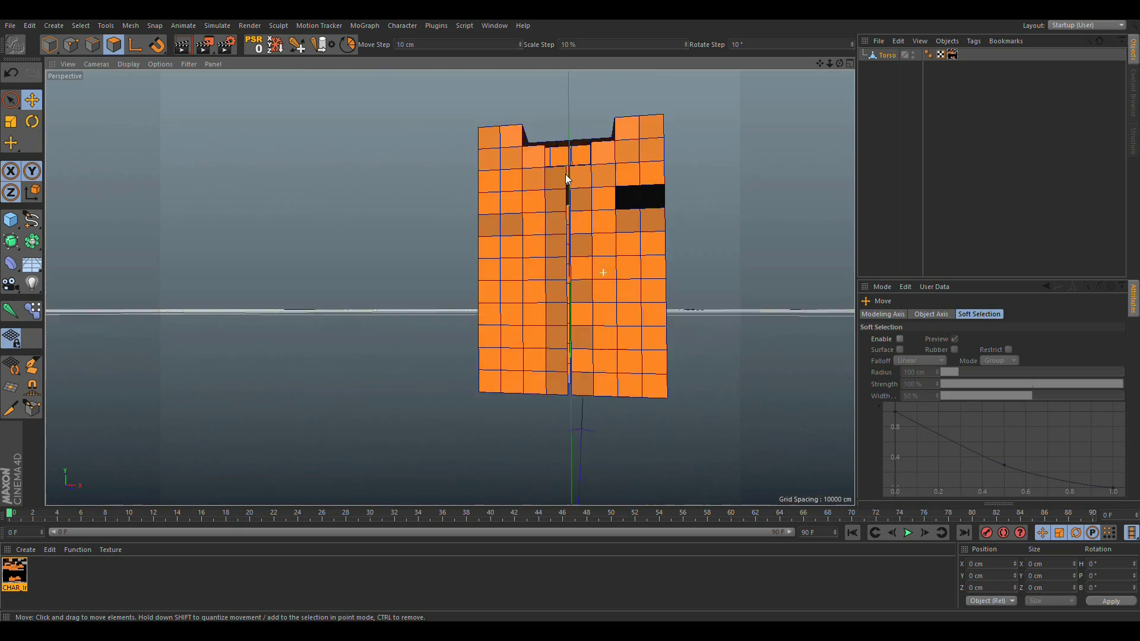
pyautogui.keyDown('alt'); pyautogui.moveTo(565, 173); pyautogui.dragTo(565, 168); pyautogui.keyUp('alt')
pyautogui.keyDown('alt'); pyautogui.moveTo(569, 220); pyautogui.dragTo(595, 209, button='right'); pyautogui.keyUp('alt')
pyautogui.keyDown('alt'); pyautogui.moveTo(594, 209); pyautogui.dragTo(574, 266); pyautogui.keyUp('alt')
pyautogui.keyDown('alt'); pyautogui.moveTo(575, 266); pyautogui.dragTo(441, 247, button='middle'); pyautogui.keyUp('alt')
pyautogui.keyDown('alt'); pyautogui.moveTo(440, 248); pyautogui.dragTo(488, 240); pyautogui.keyUp('alt')
pyautogui.keyDown('alt'); pyautogui.moveTo(458, 274); pyautogui.dragTo(451, 364, button='middle'); pyautogui.keyUp('alt')
pyautogui.scroll(-3, 450, 361)
pyautogui.keyDown('alt'); pyautogui.moveTo(444, 351); pyautogui.dragTo(533, 293); pyautogui.keyUp('alt')
pyautogui.scroll(2, 448, 336)
# Run Optimize on the torso mesh.
pyautogui.click(462, 208)
pyautogui.rightClick(465, 209)
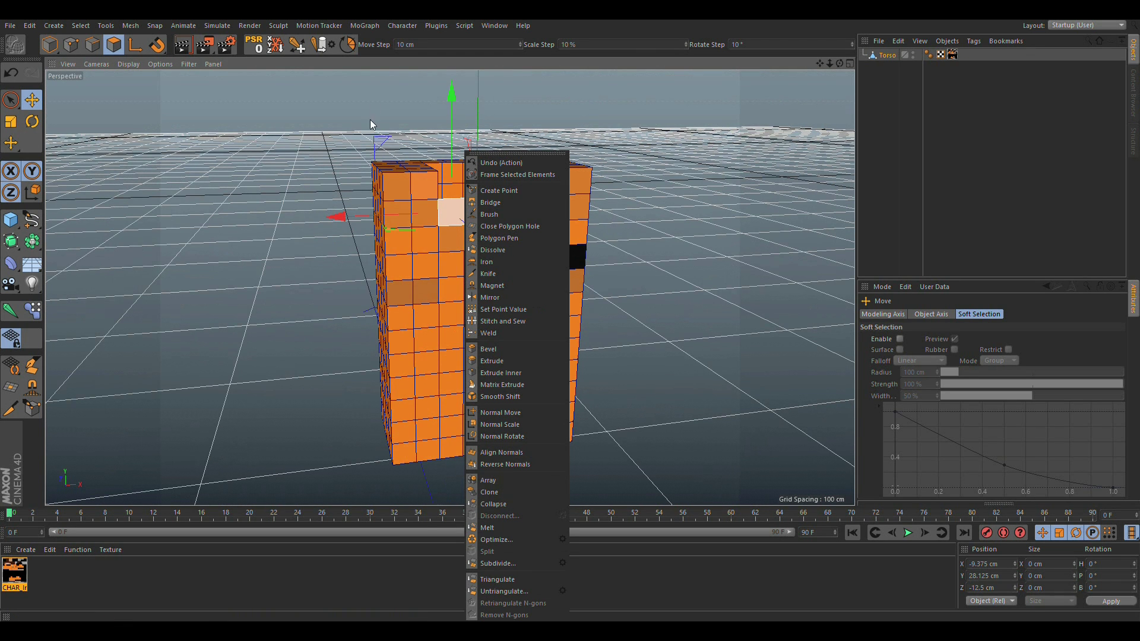
pyautogui.click(505, 544)
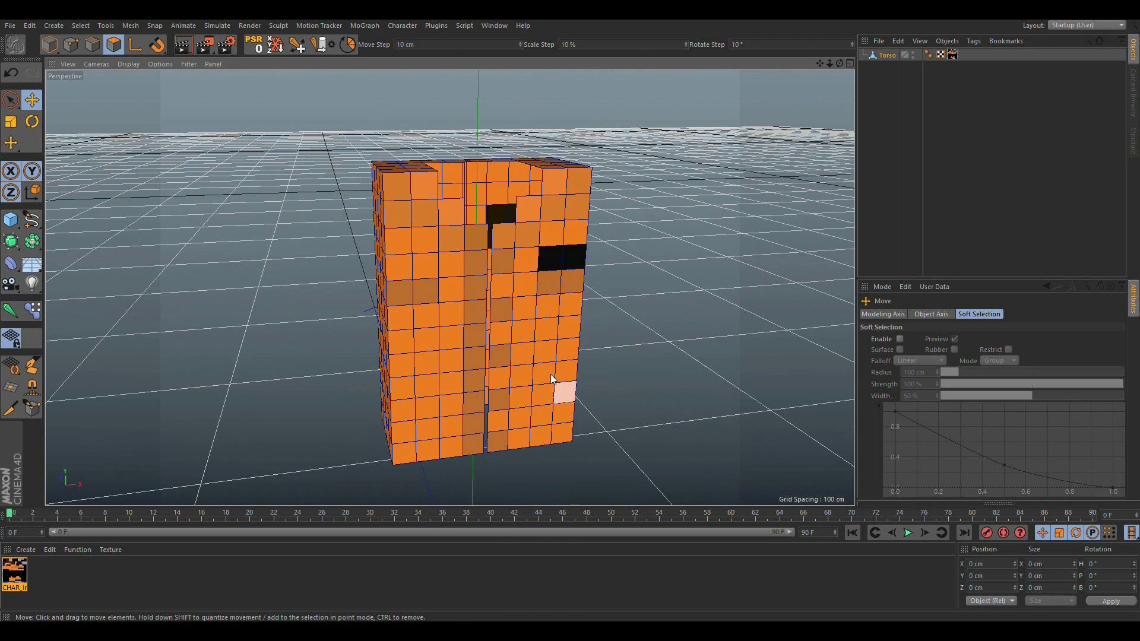
pyautogui.keyDown('alt'); pyautogui.moveTo(351, 187); pyautogui.dragTo(516, 291); pyautogui.keyUp('alt')
# Live-select the stepped shoulder, collar and centre-edge polygons on the torso's -X front half, plus the two darker chest polygons.
pyautogui.click(72, 45)
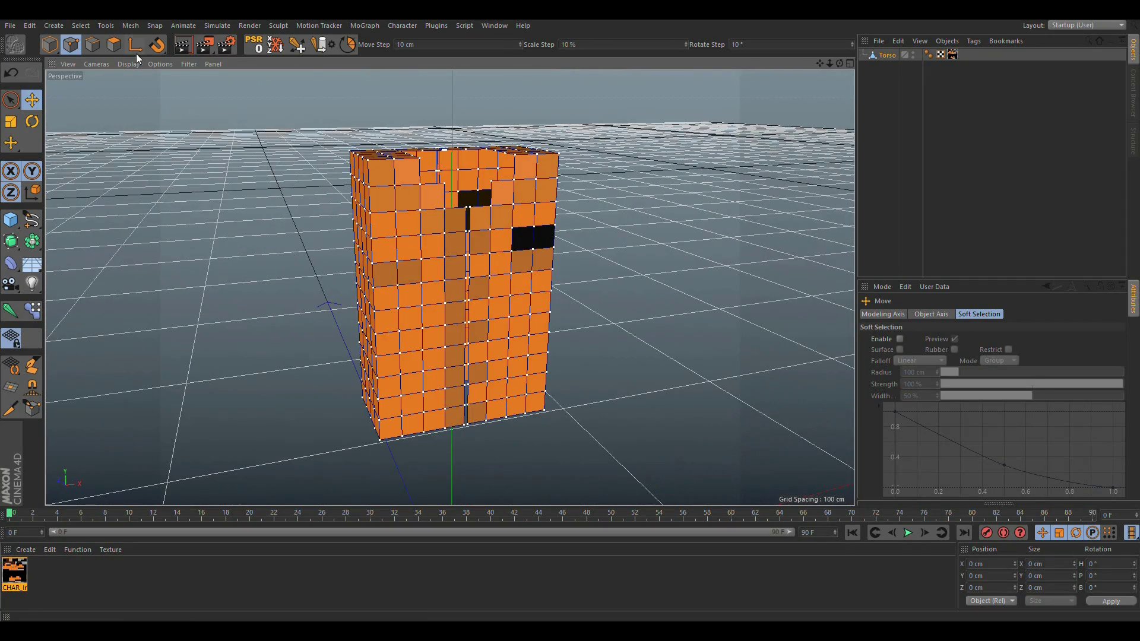
pyautogui.click(11, 100)
pyautogui.scroll(5, 416, 223)
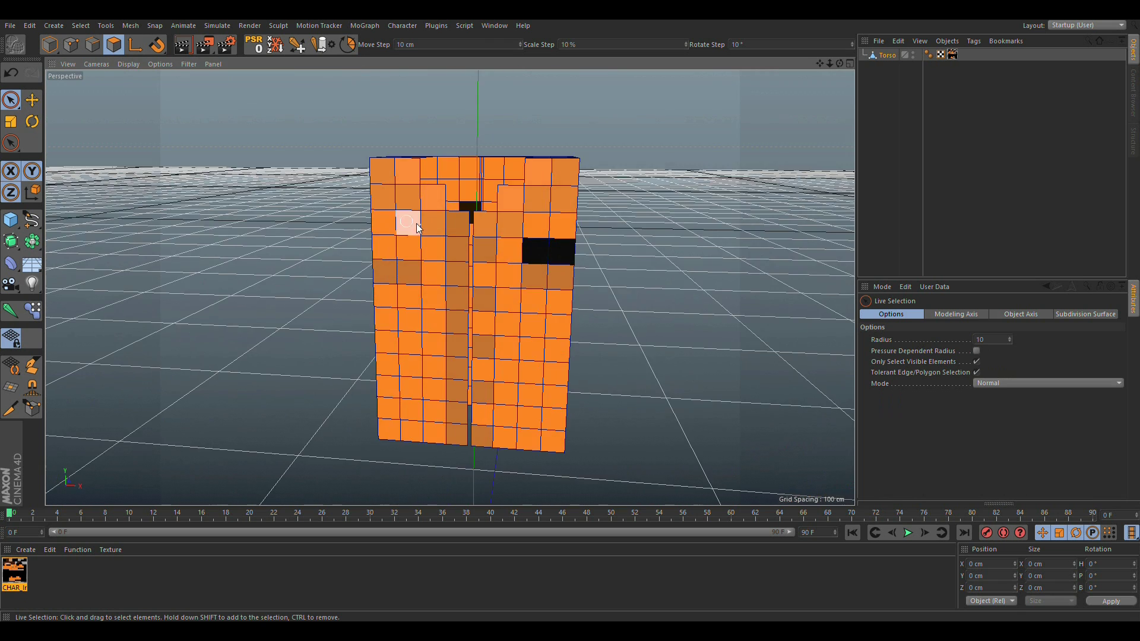
pyautogui.keyDown('alt'); pyautogui.moveTo(483, 269); pyautogui.dragTo(410, 178); pyautogui.keyUp('alt')
pyautogui.click(402, 174)
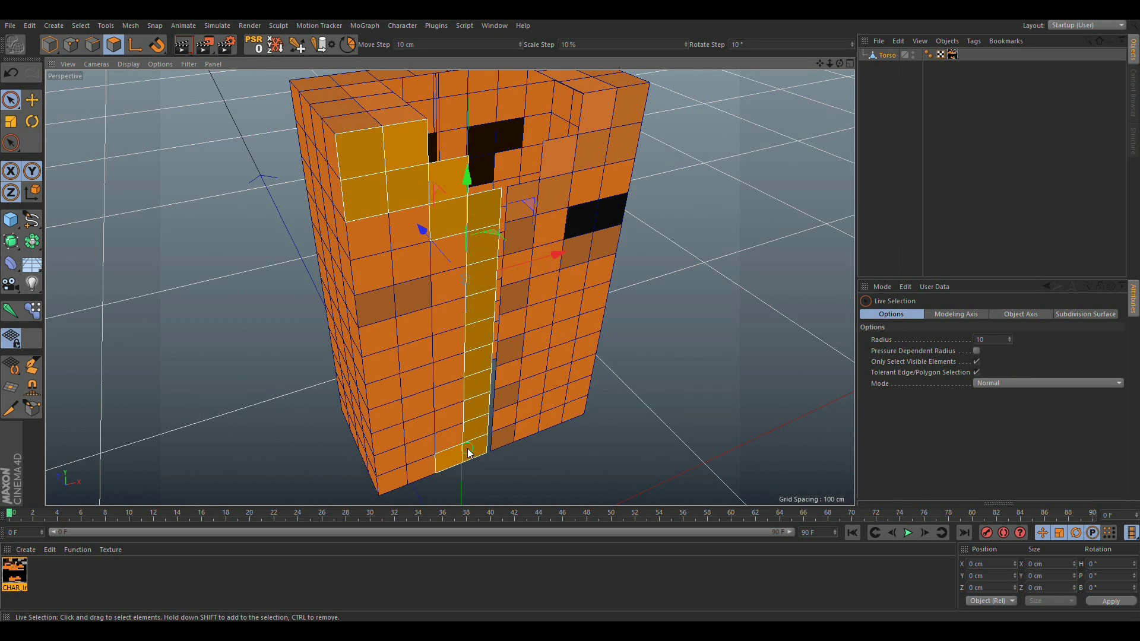
pyautogui.moveTo(468, 452); pyautogui.dragTo(465, 455)
pyautogui.keyDown('ctrl'); pyautogui.click(434, 460); pyautogui.keyUp('ctrl')
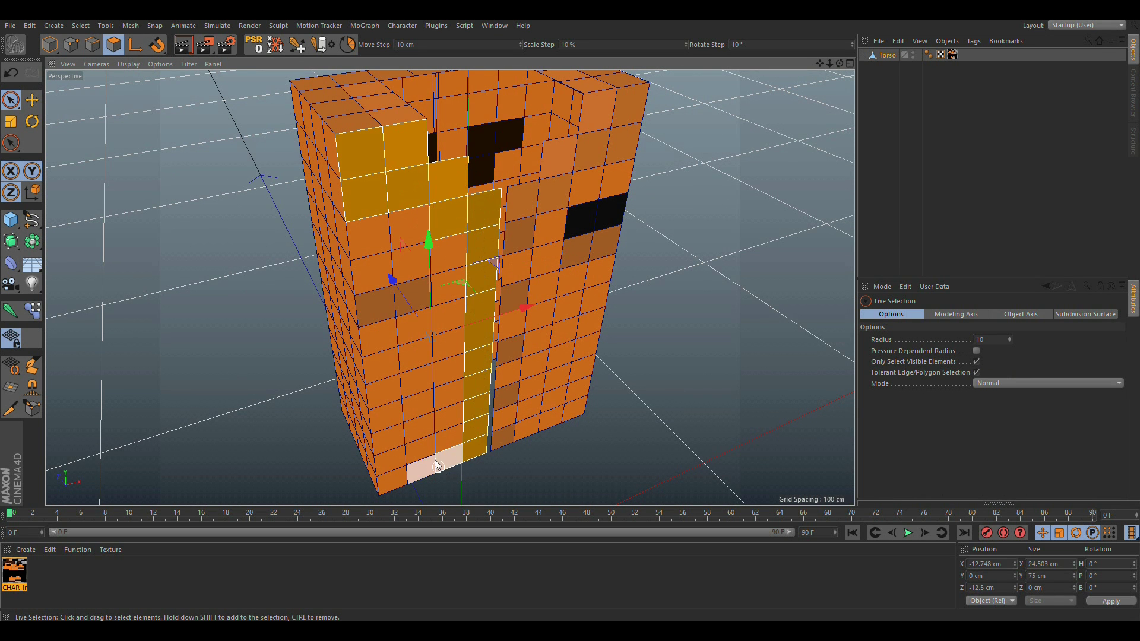
pyautogui.keyDown('shift'); pyautogui.click(389, 313); pyautogui.keyUp('shift')
# Extrude the selected front polygons by 1 cm with a maximum angle of 91°.
pyautogui.keyDown('alt'); pyautogui.moveTo(525, 337); pyautogui.dragTo(429, 208); pyautogui.keyUp('alt')
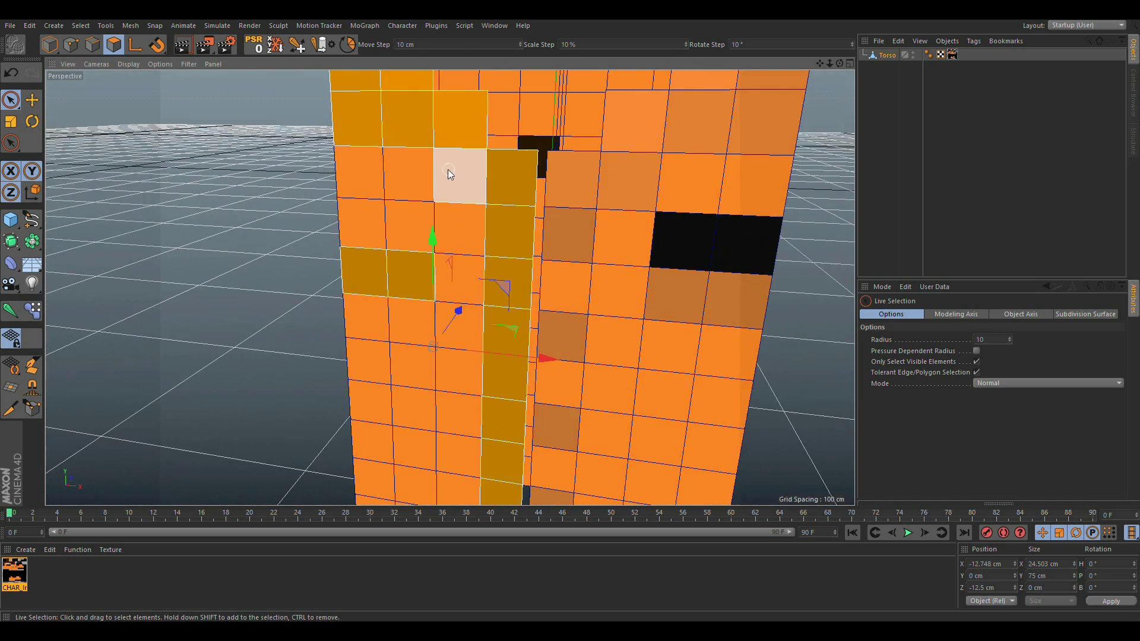
pyautogui.keyDown('alt'); pyautogui.moveTo(450, 175); pyautogui.dragTo(443, 309, button='middle'); pyautogui.keyUp('alt')
pyautogui.keyDown('alt'); pyautogui.moveTo(442, 308); pyautogui.dragTo(518, 295); pyautogui.keyUp('alt')
pyautogui.press('d')
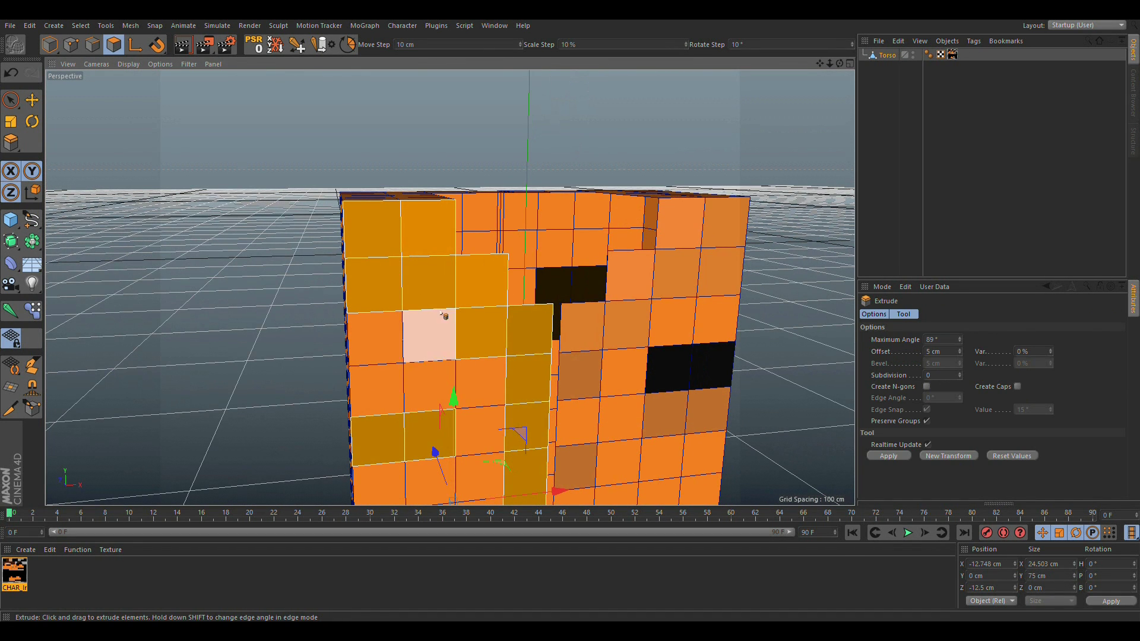
pyautogui.click(13, 103)
pyautogui.press('d')
pyautogui.click(941, 339)
pyautogui.write('9')
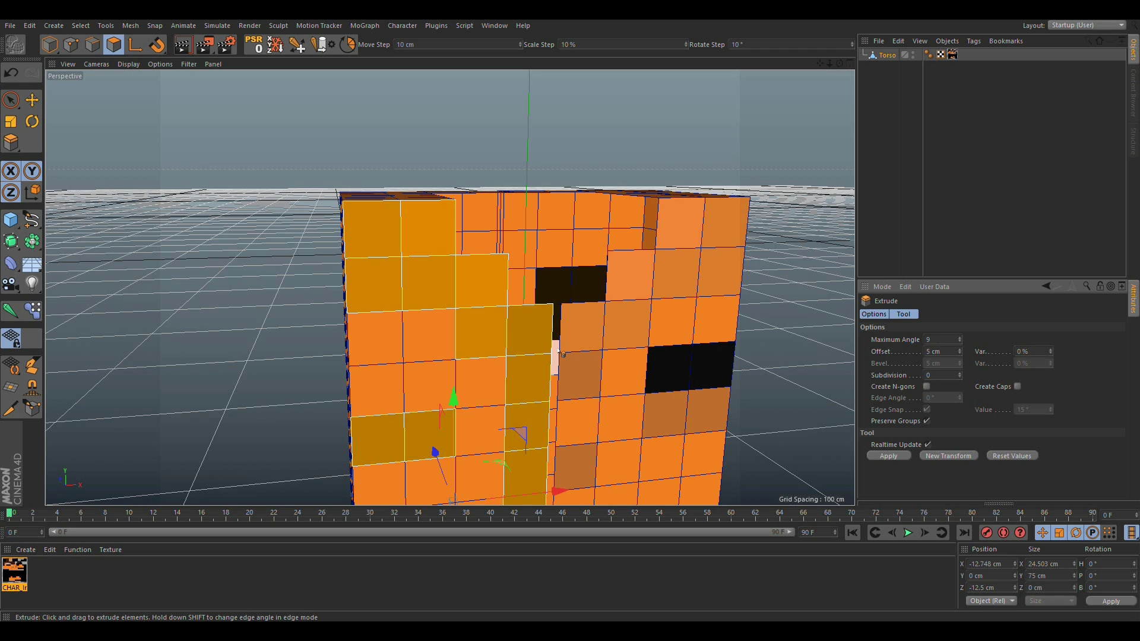
pyautogui.write('1')
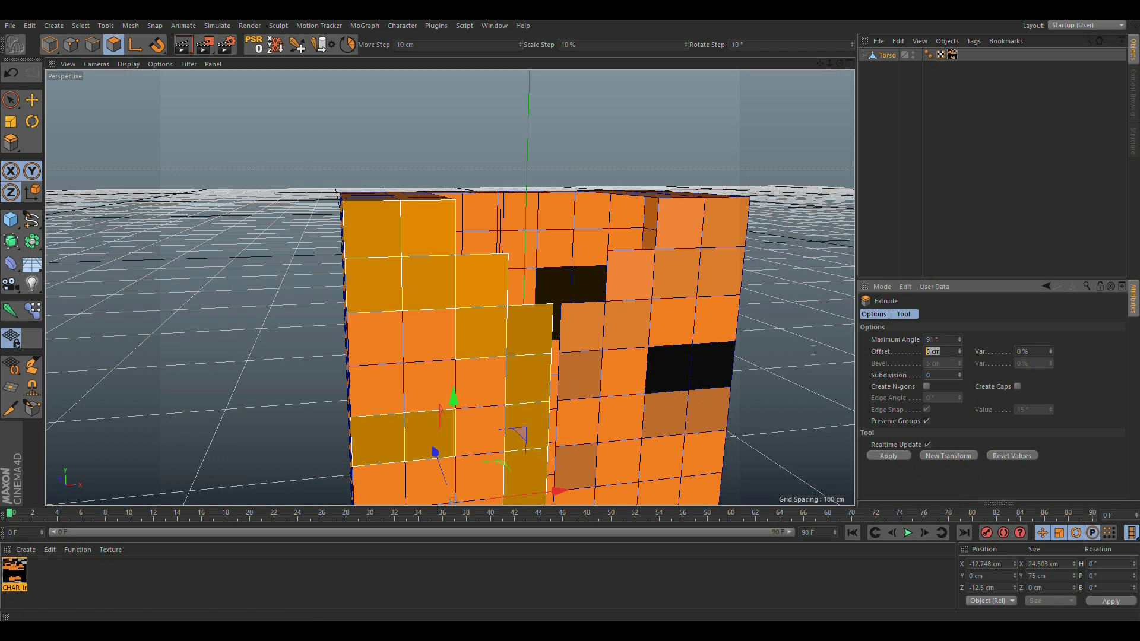
pyautogui.write('1')
pyautogui.click(888, 455)
# Deselect the outer shoulder, inner collar and darker chest polygons, keeping only the stepped neckline edge and centre column selected.
pyautogui.keyDown('alt'); pyautogui.moveTo(469, 331); pyautogui.dragTo(102, 194); pyautogui.keyUp('alt')
pyautogui.click(13, 104)
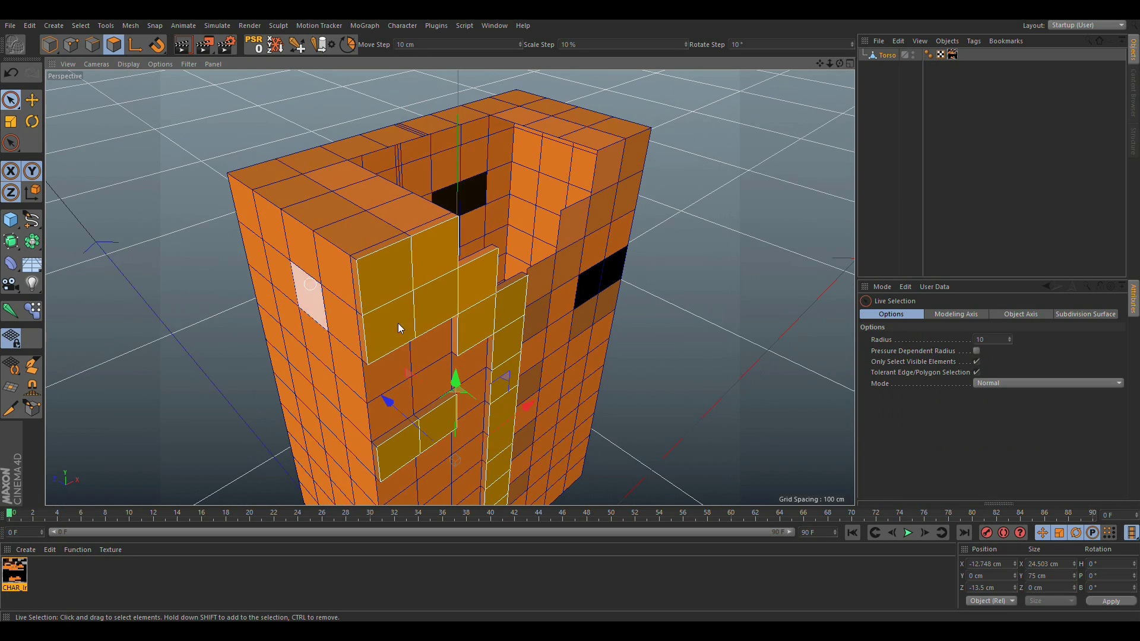
pyautogui.keyDown('ctrl'); pyautogui.moveTo(398, 322); pyautogui.dragTo(401, 304); pyautogui.keyUp('ctrl')
pyautogui.keyDown('ctrl'); pyautogui.click(472, 332); pyautogui.keyUp('ctrl')
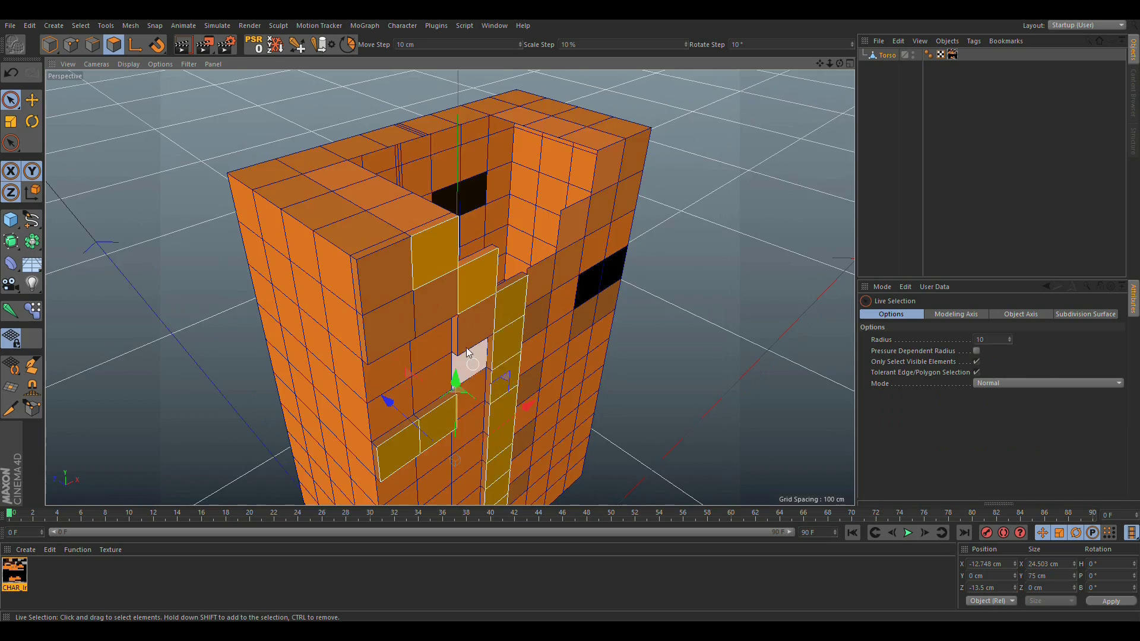
pyautogui.keyDown('alt'); pyautogui.moveTo(466, 368); pyautogui.dragTo(425, 228, button='middle'); pyautogui.keyUp('alt')
pyautogui.keyDown('ctrl'); pyautogui.moveTo(418, 268); pyautogui.dragTo(380, 272); pyautogui.keyUp('ctrl')
# Extrude the remaining neckline edge and centre column polygons outward by another 1 cm.
pyautogui.keyDown('alt'); pyautogui.moveTo(490, 267); pyautogui.dragTo(622, 288); pyautogui.keyUp('alt')
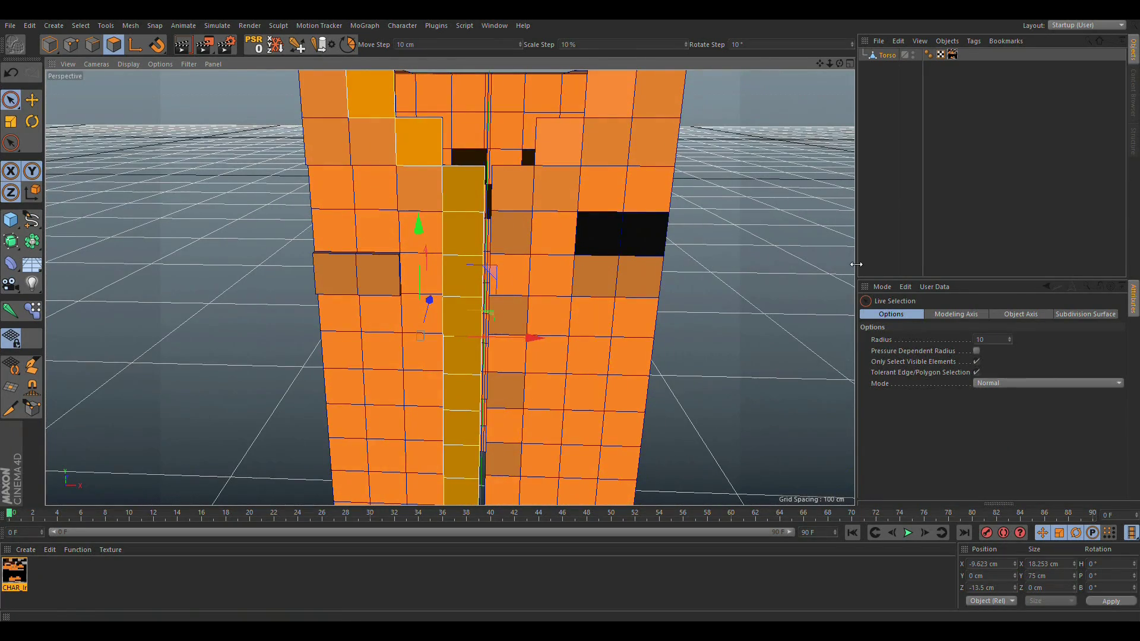
pyautogui.press('d')
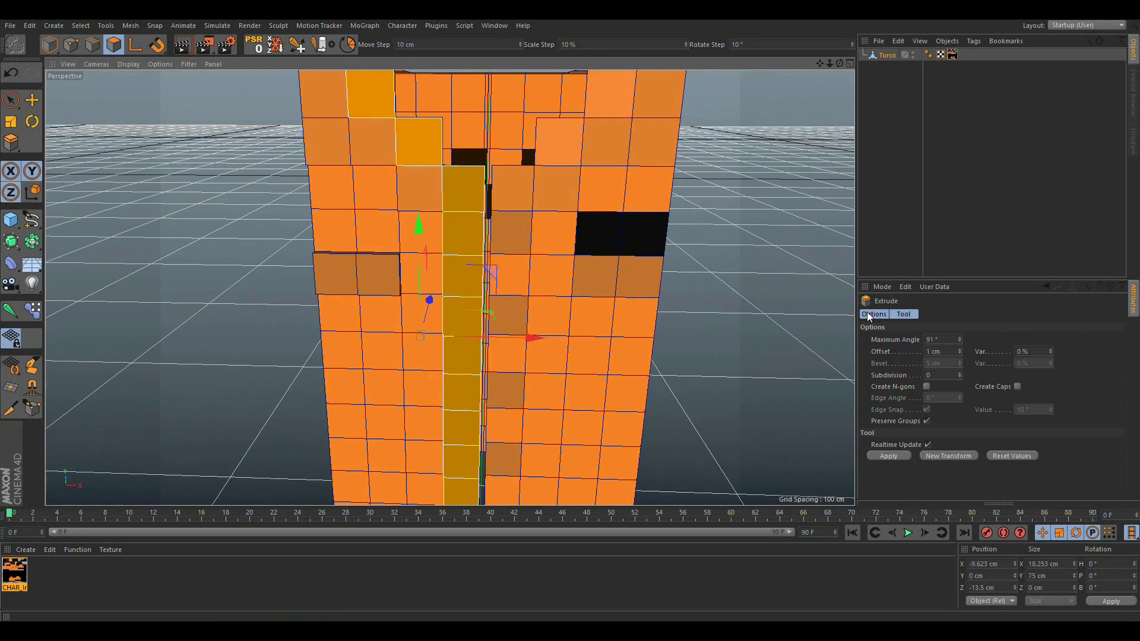
pyautogui.click(903, 454)
# Examine the layered extrusions on the jacket's front from different angles and distances.
pyautogui.moveTo(456, 245)
pyautogui.keyDown('alt'); pyautogui.mouseDown()
pyautogui.moveTo(643, 232)
pyautogui.moveTo(650, 195)
pyautogui.moveTo(608, 221)
pyautogui.moveTo(511, 209)
pyautogui.moveTo(463, 226)
pyautogui.mouseUp(); pyautogui.keyUp('alt')
pyautogui.keyDown('alt'); pyautogui.moveTo(463, 225); pyautogui.dragTo(376, 239, button='right'); pyautogui.keyUp('alt')
pyautogui.keyDown('alt'); pyautogui.moveTo(437, 209); pyautogui.dragTo(449, 331, button='middle'); pyautogui.keyUp('alt')
pyautogui.keyDown('alt'); pyautogui.moveTo(449, 331); pyautogui.dragTo(496, 295); pyautogui.keyUp('alt')
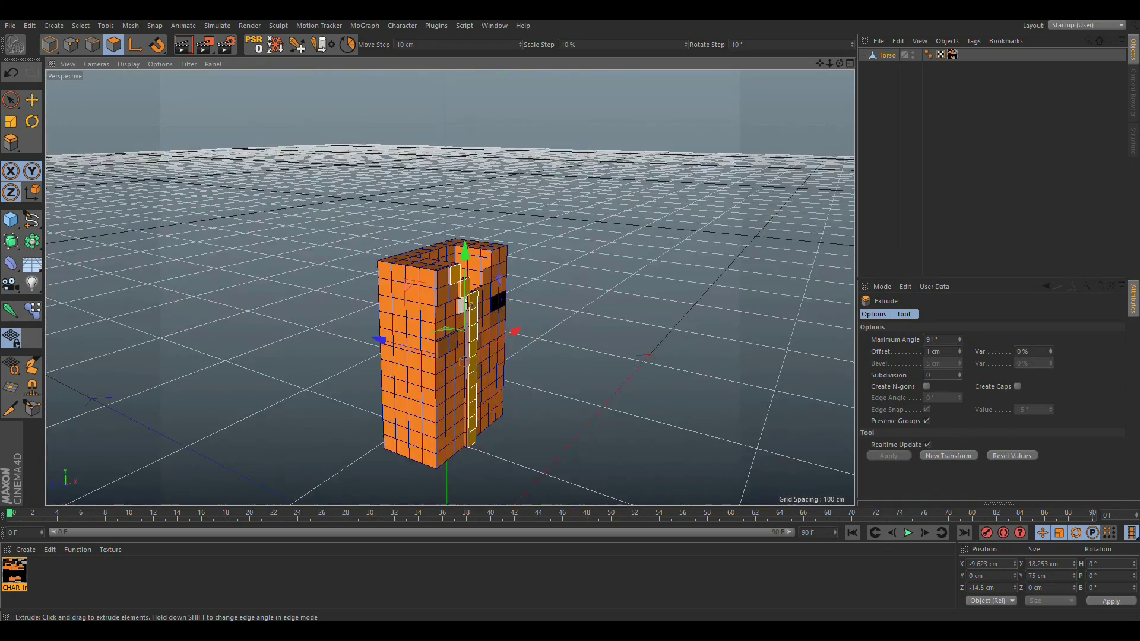
pyautogui.keyDown('alt'); pyautogui.moveTo(497, 295); pyautogui.dragTo(457, 257, button='right'); pyautogui.keyUp('alt')
pyautogui.moveTo(458, 257)
pyautogui.keyDown('alt'); pyautogui.mouseDown()
pyautogui.moveTo(448, 247)
pyautogui.moveTo(458, 277)
pyautogui.mouseUp(); pyautogui.keyUp('alt')
pyautogui.keyDown('alt'); pyautogui.moveTo(458, 277); pyautogui.dragTo(396, 321, button='right'); pyautogui.keyUp('alt')
pyautogui.keyDown('alt'); pyautogui.moveTo(396, 321); pyautogui.dragTo(461, 297, button='middle'); pyautogui.keyUp('alt')
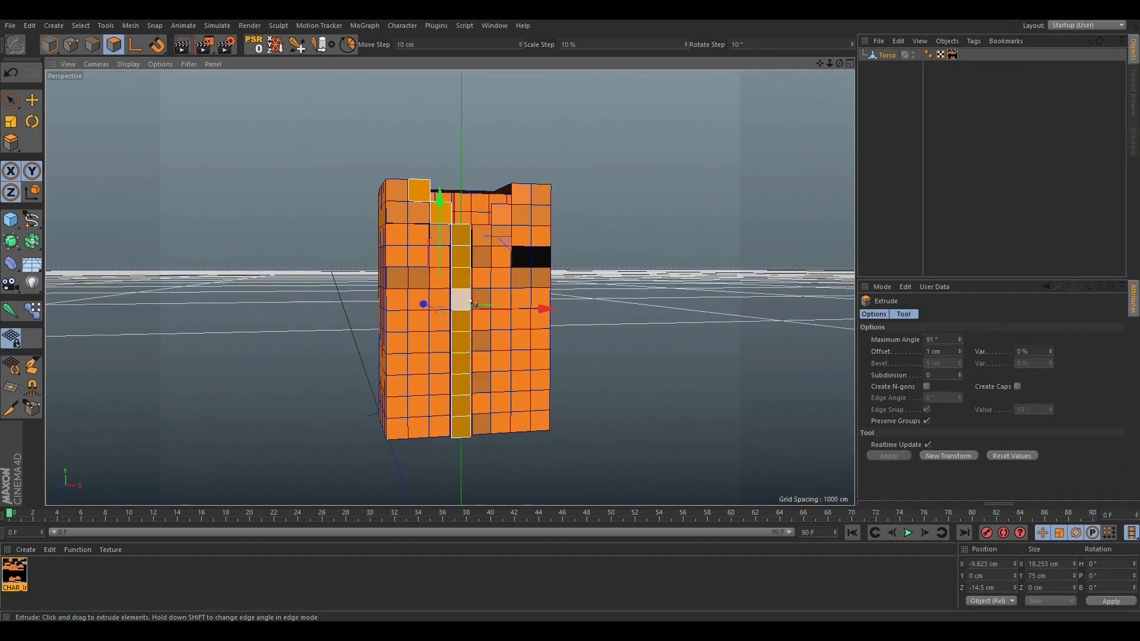
pyautogui.keyDown('alt'); pyautogui.moveTo(460, 297); pyautogui.dragTo(448, 338); pyautogui.keyUp('alt')
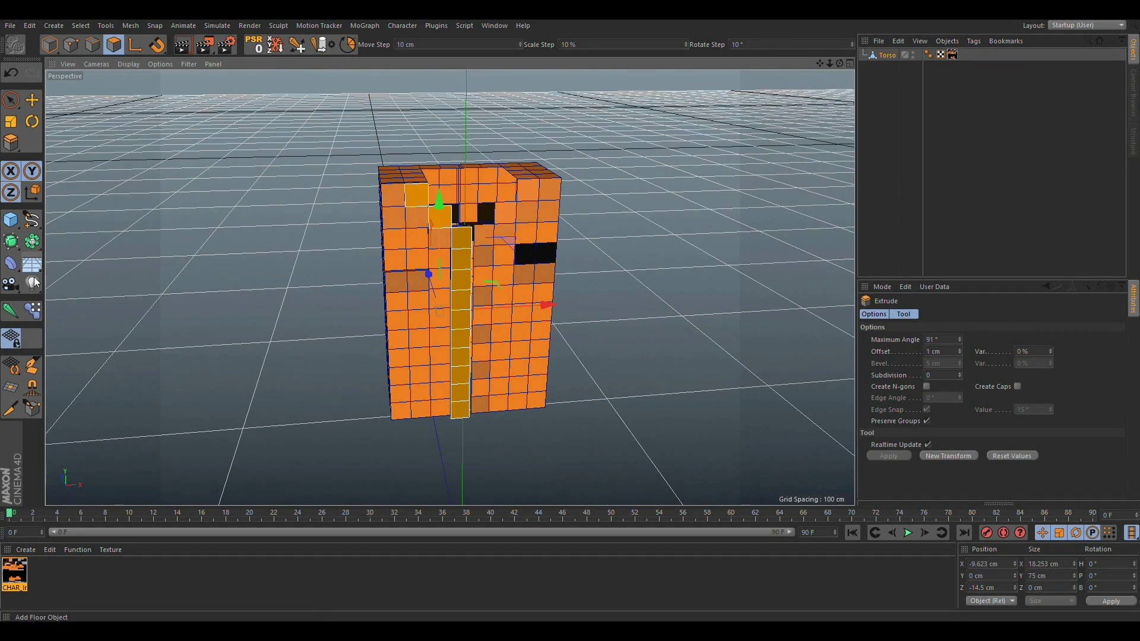
# Add a joint to the scene and switch to Model mode with the Move tool ready for it.
pyautogui.click(9, 310)
pyautogui.click(31, 99)
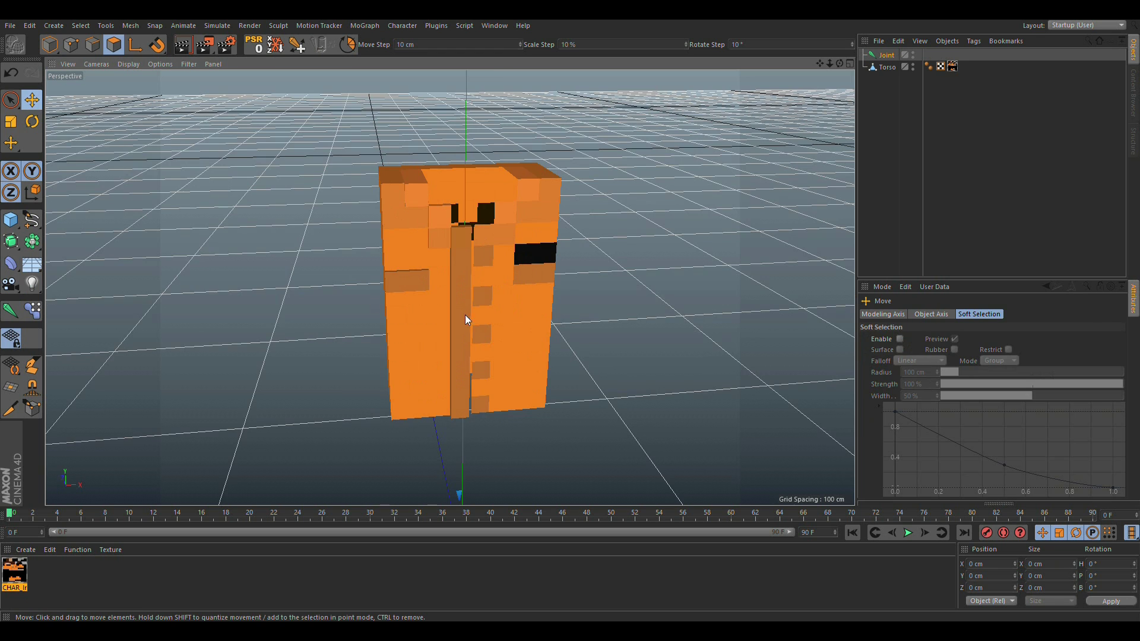
pyautogui.scroll(-3, 465, 315)
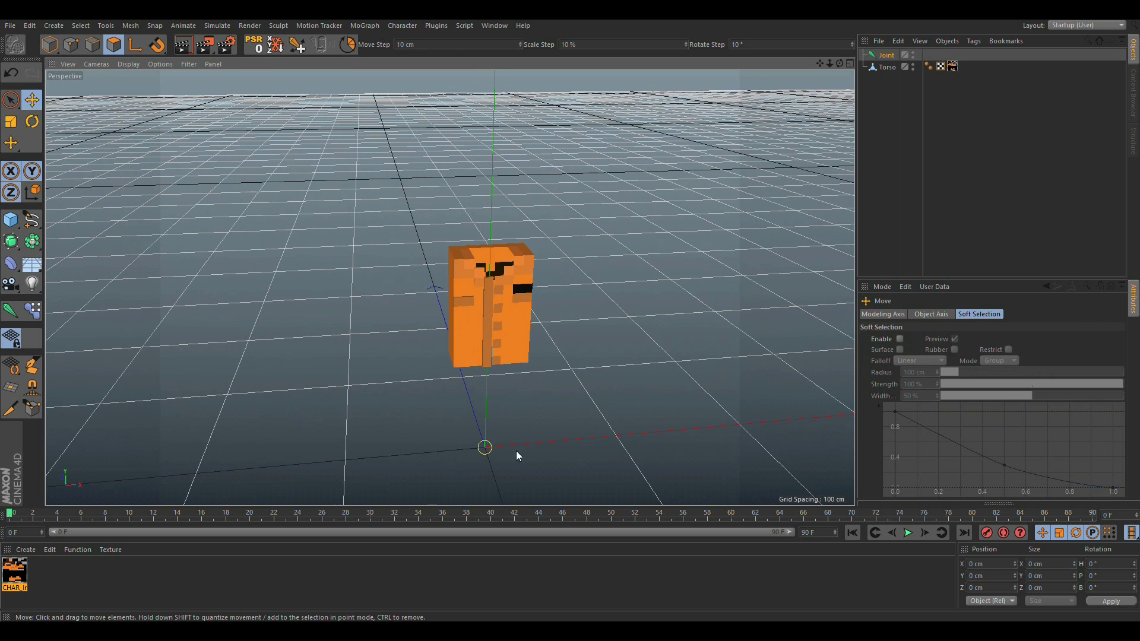
pyautogui.click(878, 56)
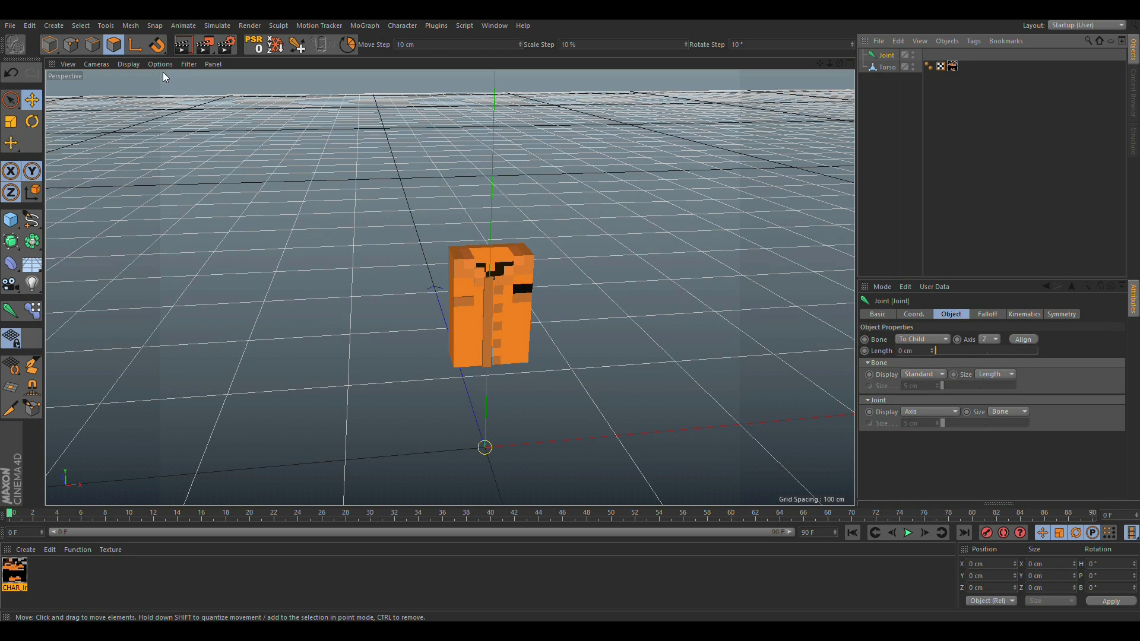
pyautogui.click(186, 64)
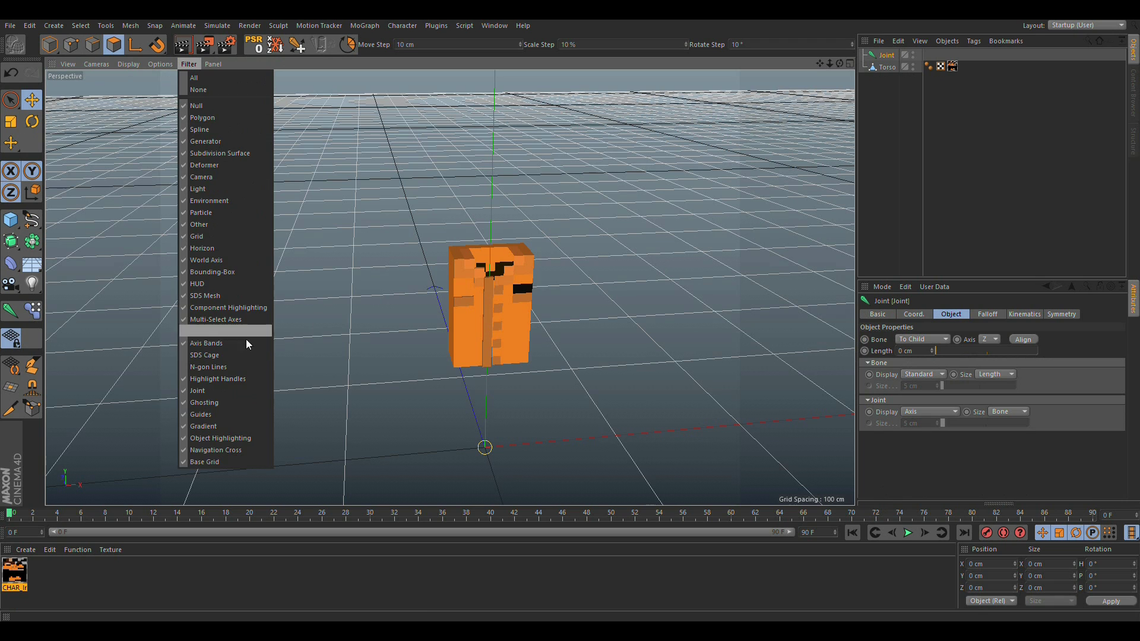
pyautogui.click(227, 333)
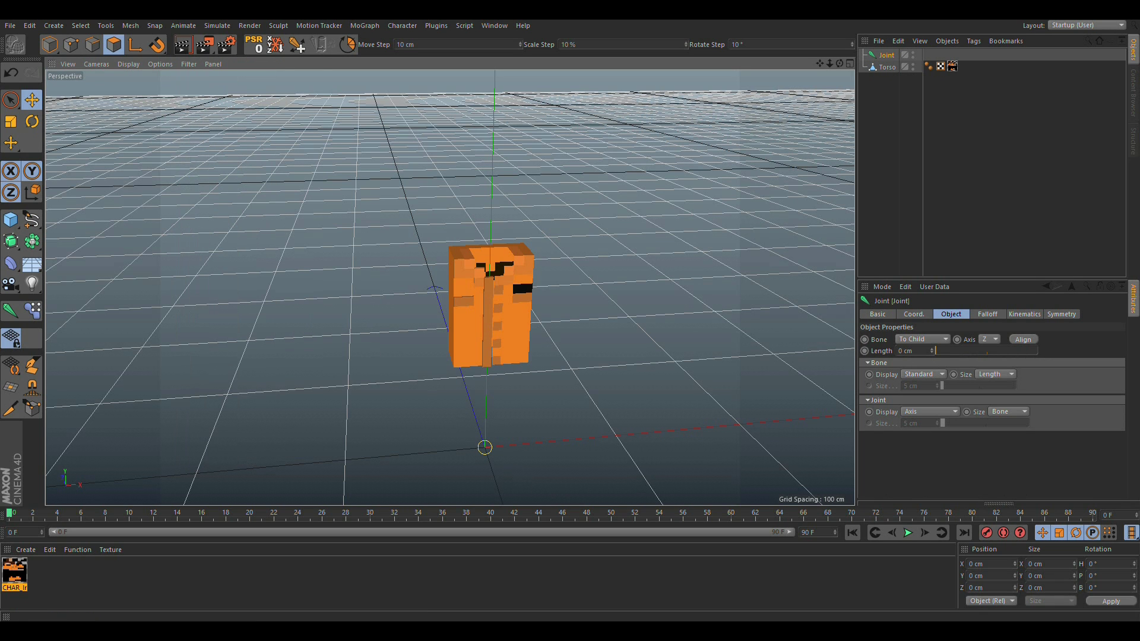
pyautogui.click(53, 46)
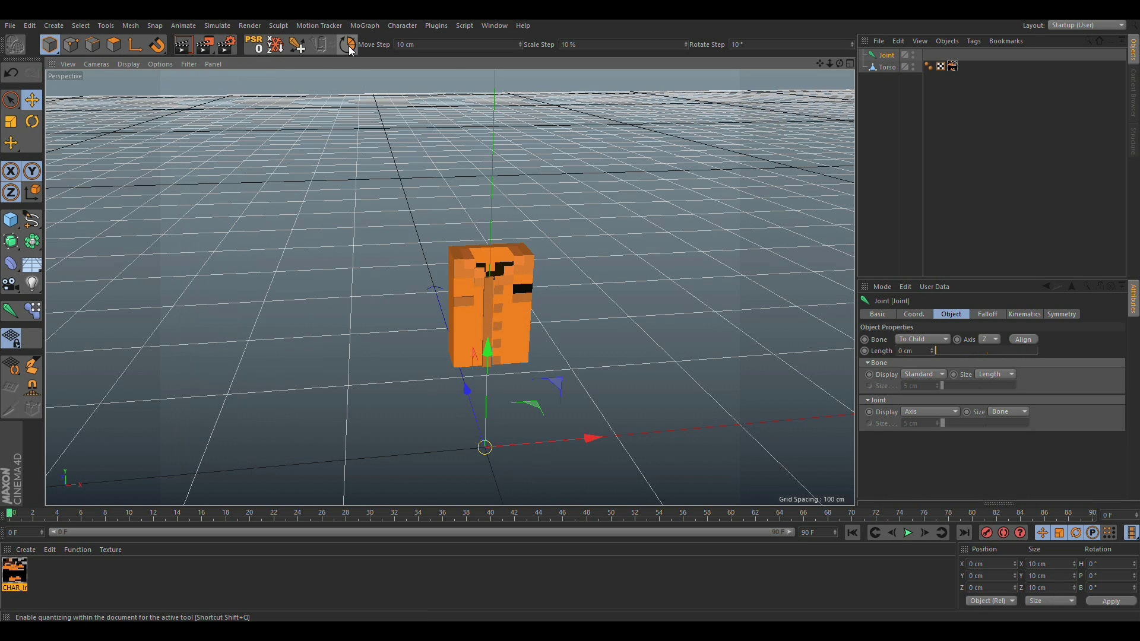
# Enable quantizing with a 6.25 cm move step and raise the joint to Y 143.75 cm.
pyautogui.doubleClick(446, 44)
pyautogui.write('6.25')
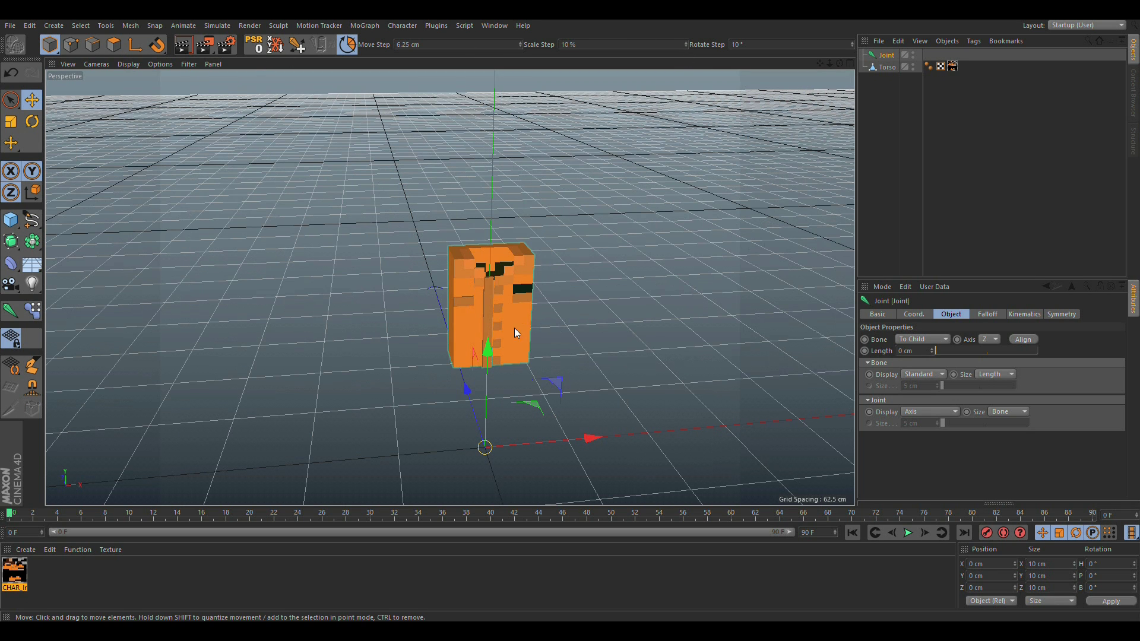
pyautogui.moveTo(488, 351); pyautogui.dragTo(475, 152)
# Switch to the Front view, frame the torso closely and display it shaded with its mesh lines.
pyautogui.press('F4')
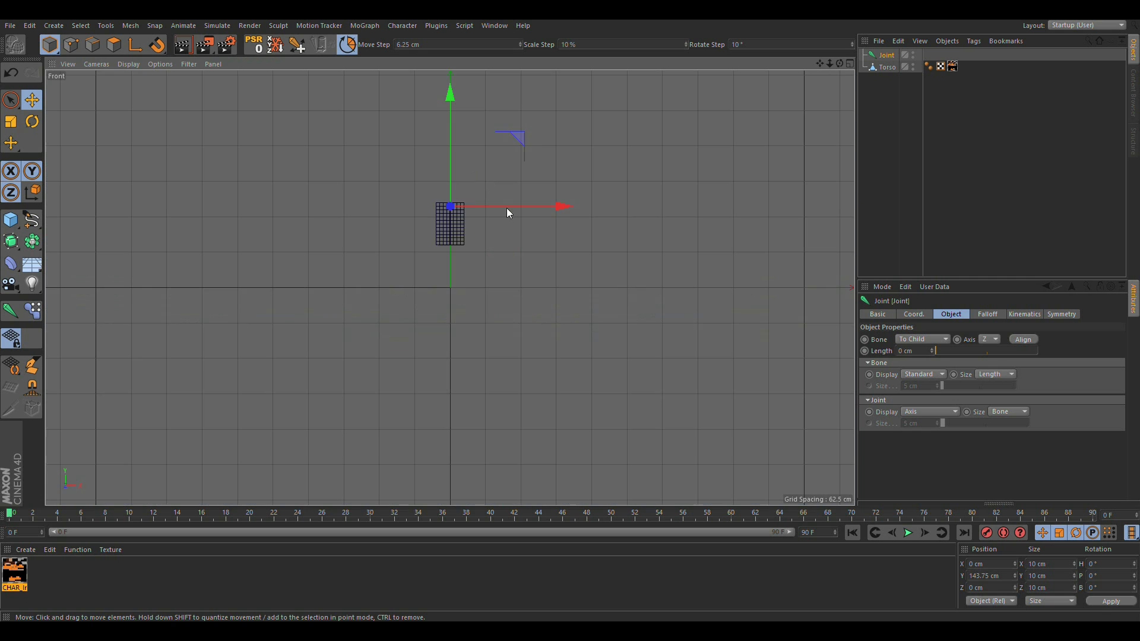
pyautogui.scroll(6, 506, 208)
pyautogui.rightClick(609, 156)
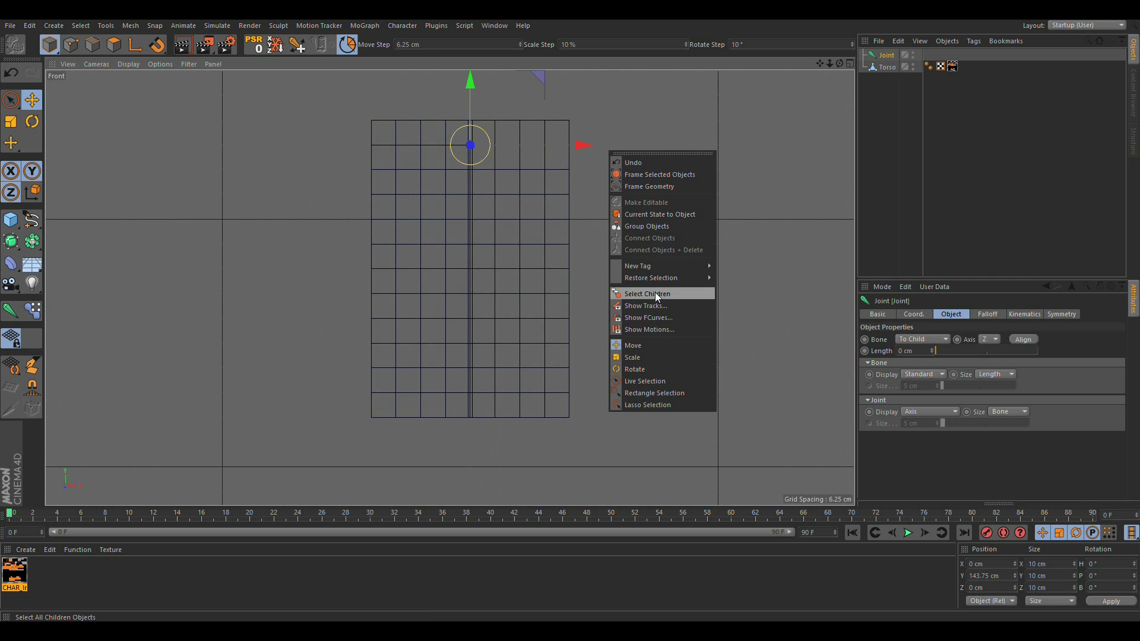
pyautogui.click(133, 67)
pyautogui.click(189, 93)
pyautogui.keyDown('alt'); pyautogui.moveTo(451, 177); pyautogui.dragTo(454, 233, button='middle'); pyautogui.keyUp('alt')
pyautogui.click(120, 65)
pyautogui.click(119, 65)
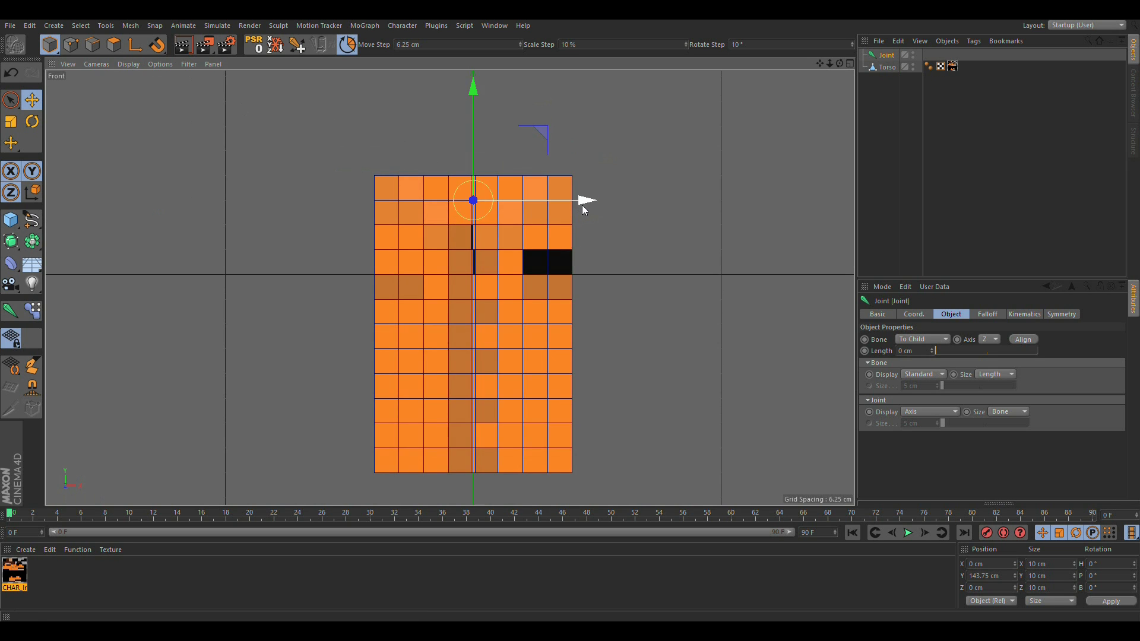
# Move the joint to X -12.5 cm, Y 125 cm and place eight copies below it in 6.25 cm steps down to Y 75 cm.
pyautogui.moveTo(582, 202); pyautogui.dragTo(543, 202)
pyautogui.moveTo(429, 111); pyautogui.dragTo(422, 87)
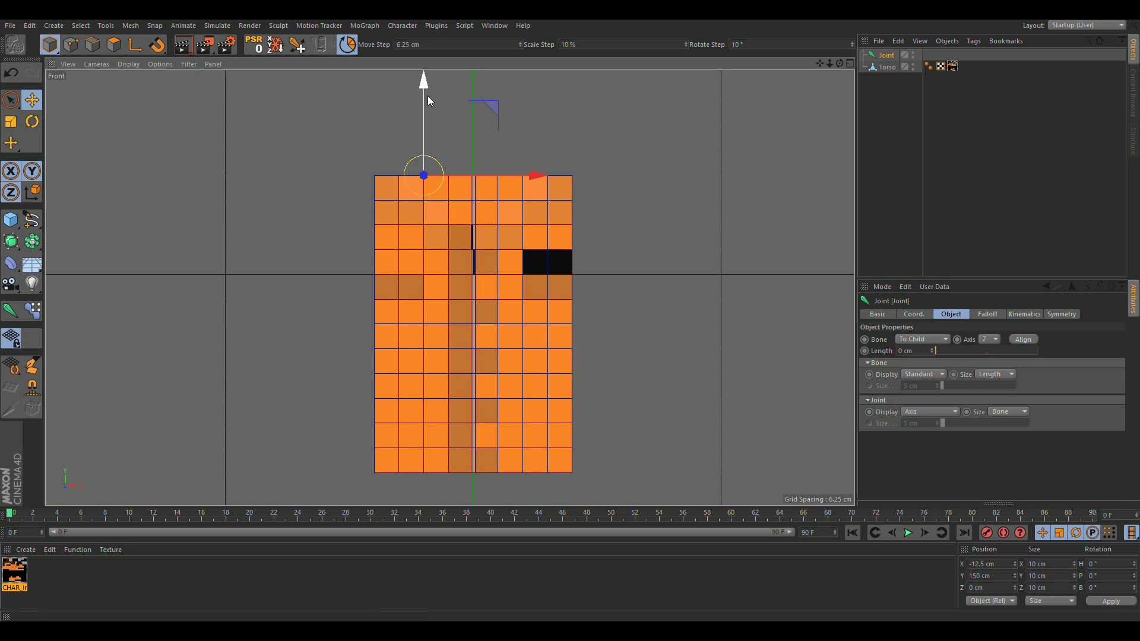
pyautogui.moveTo(429, 97); pyautogui.dragTo(447, 176)
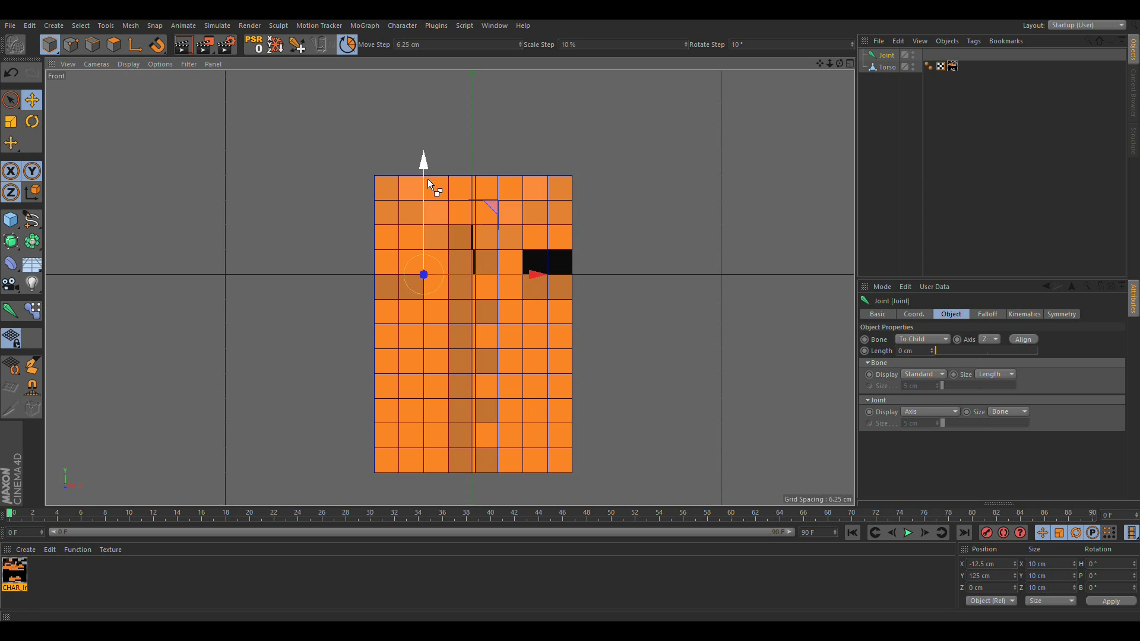
pyautogui.keyDown('ctrl'); pyautogui.moveTo(425, 178); pyautogui.dragTo(425, 243); pyautogui.keyUp('ctrl')
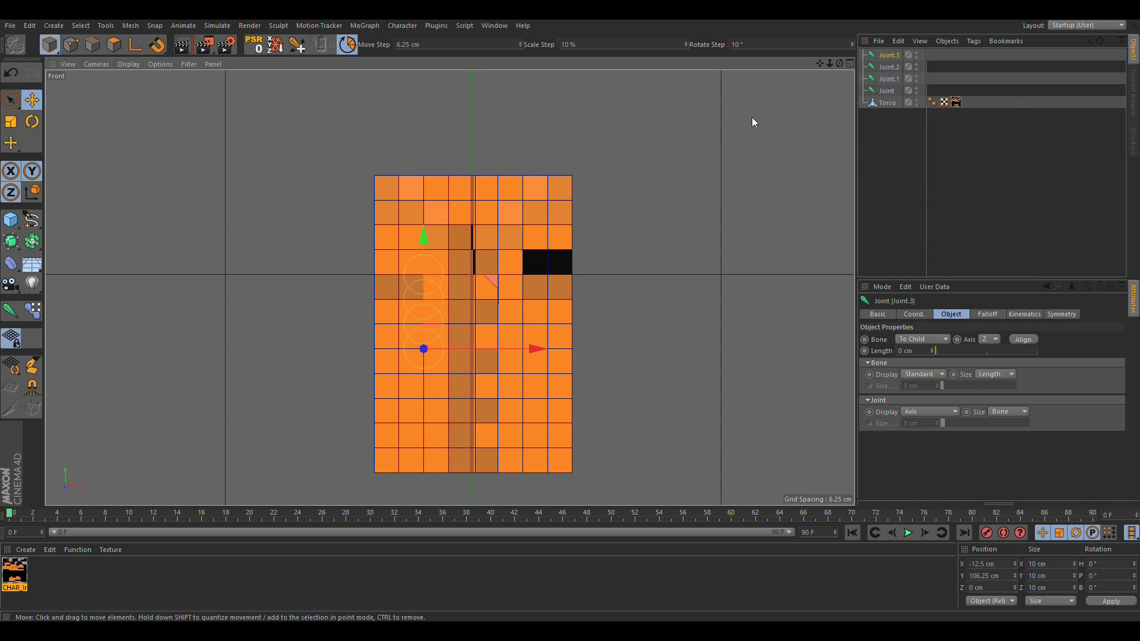
pyautogui.keyDown('ctrl'); pyautogui.moveTo(420, 234); pyautogui.dragTo(421, 373); pyautogui.keyUp('ctrl')
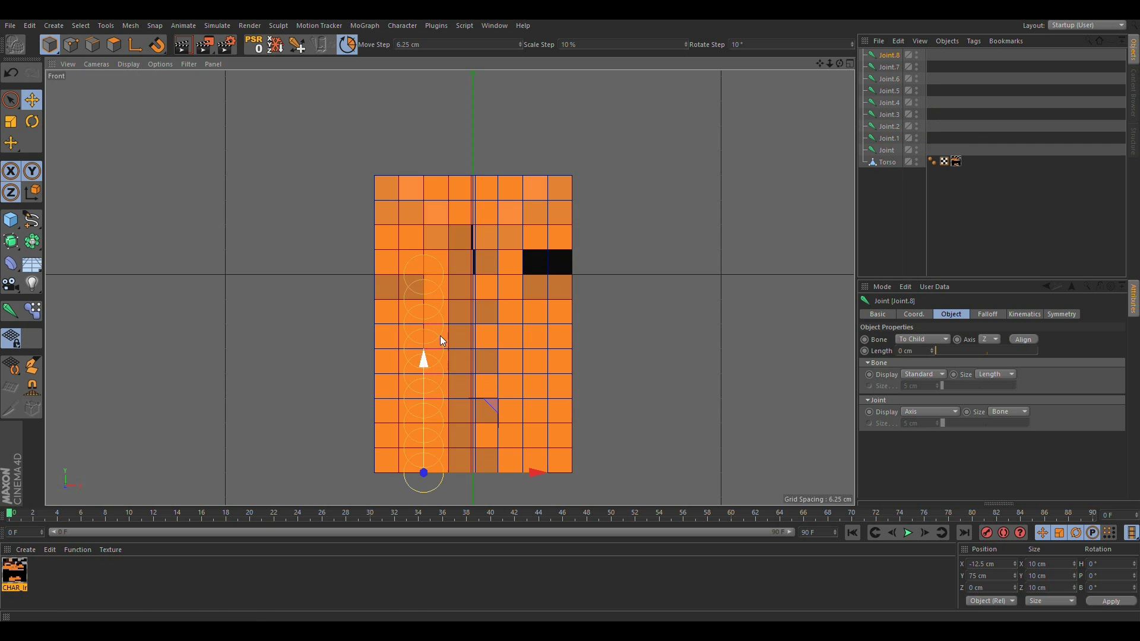
# Nest the nine joints under one another, from the topmost to the lowest, to form a single parented chain.
pyautogui.keyDown('shift'); pyautogui.click(894, 137); pyautogui.keyUp('shift')
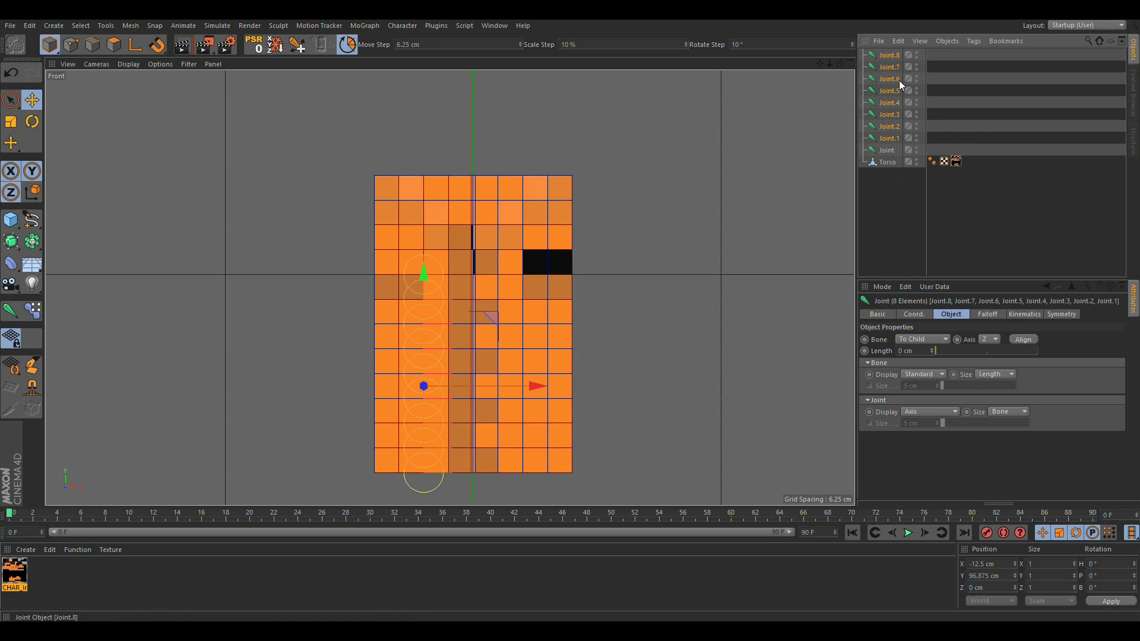
pyautogui.moveTo(891, 153); pyautogui.dragTo(932, 150)
pyautogui.keyDown('ctrl'); pyautogui.click(900, 150); pyautogui.keyUp('ctrl')
pyautogui.keyDown('ctrl'); pyautogui.click(904, 151); pyautogui.keyUp('ctrl')
pyautogui.keyDown('ctrl'); pyautogui.click(916, 150); pyautogui.keyUp('ctrl')
pyautogui.keyDown('ctrl'); pyautogui.click(919, 151); pyautogui.keyUp('ctrl')
pyautogui.keyDown('ctrl'); pyautogui.click(929, 148); pyautogui.keyUp('ctrl')
pyautogui.keyDown('ctrl'); pyautogui.click(930, 148); pyautogui.keyUp('ctrl')
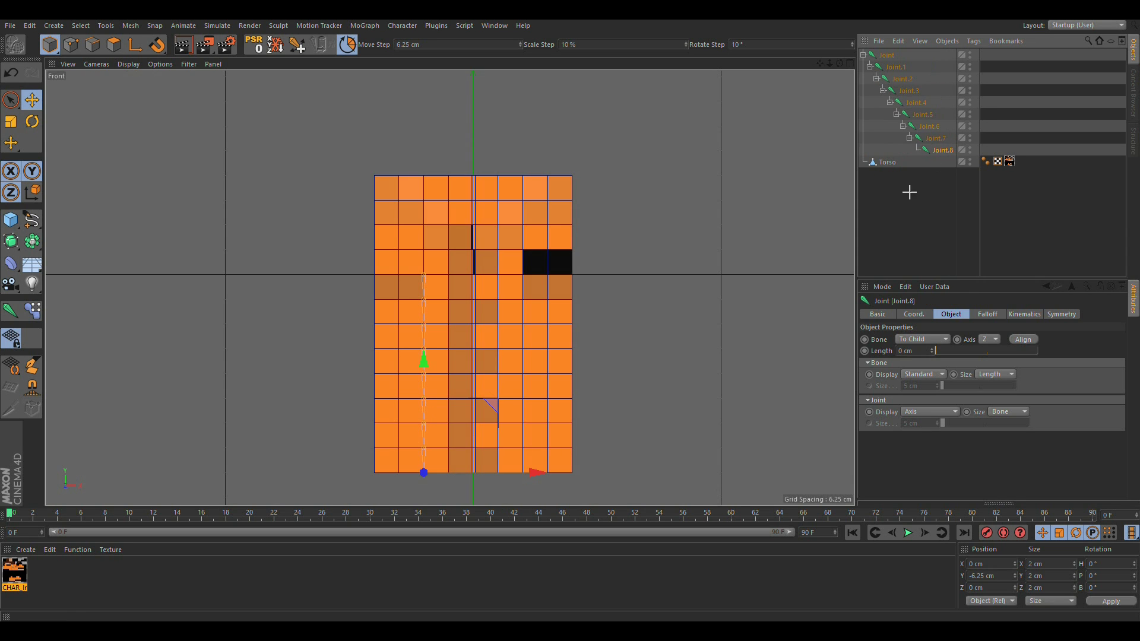
pyautogui.click(908, 192)
# Copy the whole joint chain across to the other half of the torso at X 12.5 cm.
pyautogui.click(886, 56)
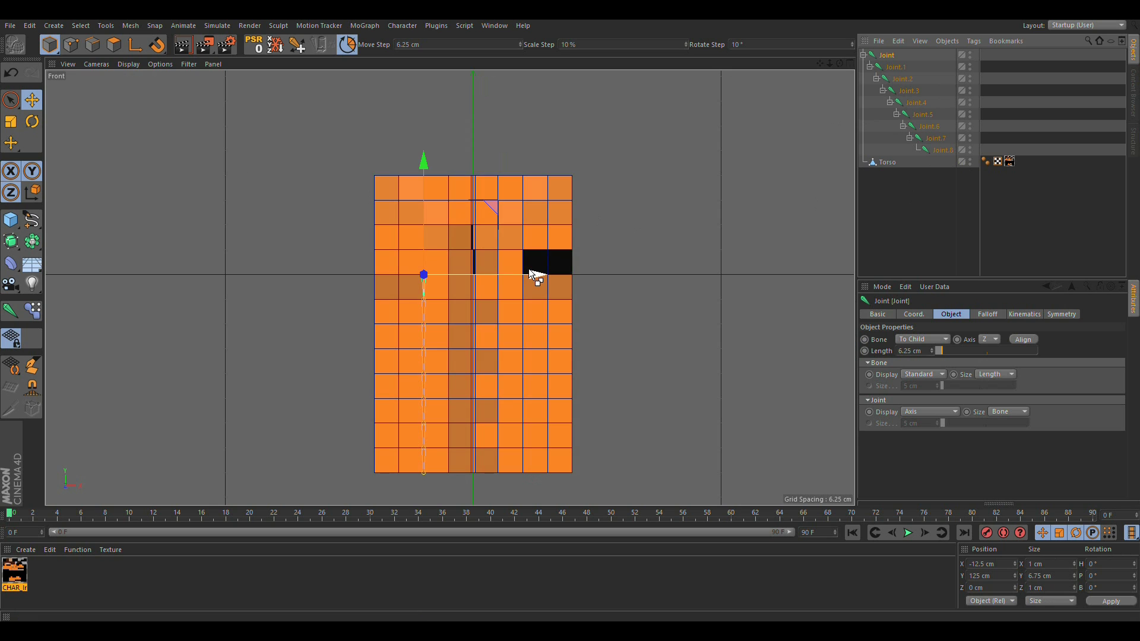
pyautogui.keyDown('ctrl'); pyautogui.moveTo(528, 268); pyautogui.dragTo(621, 282); pyautogui.keyUp('ctrl')
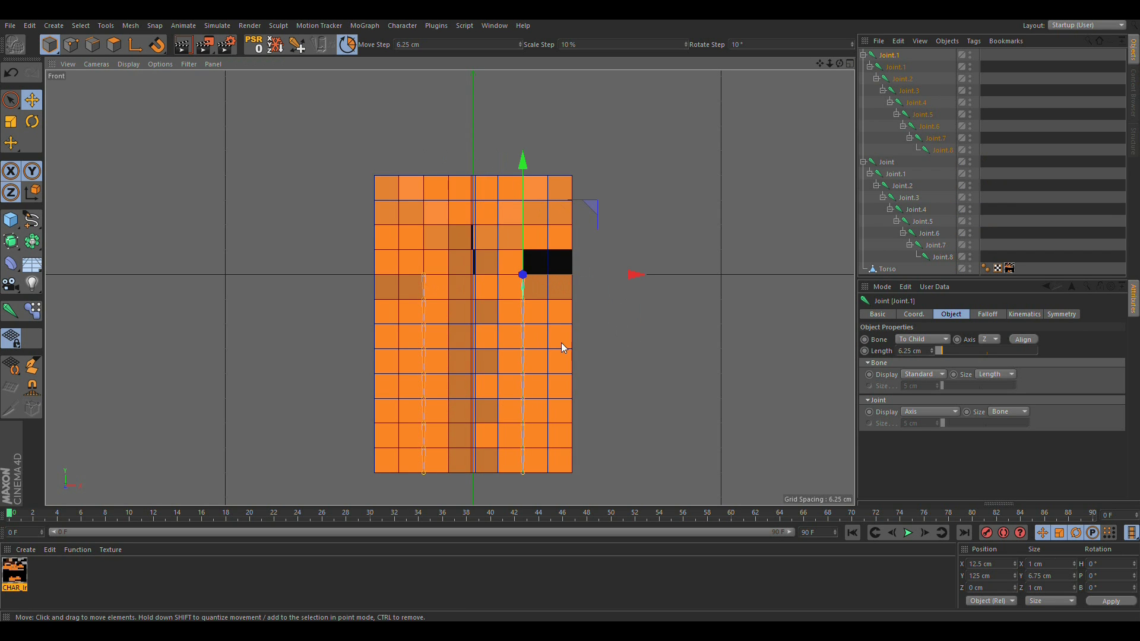
pyautogui.click(687, 321)
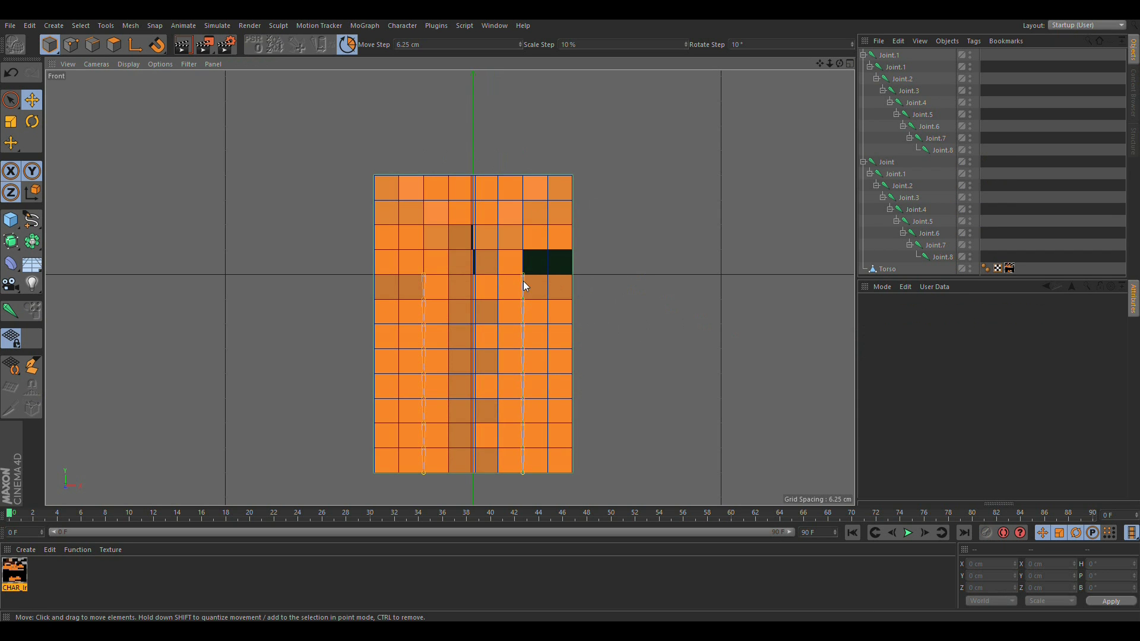
# Select every joint of both chains together with the Torso and apply the Bind command to them.
pyautogui.click(890, 60)
pyautogui.keyDown('shift'); pyautogui.click(890, 162); pyautogui.keyUp('shift')
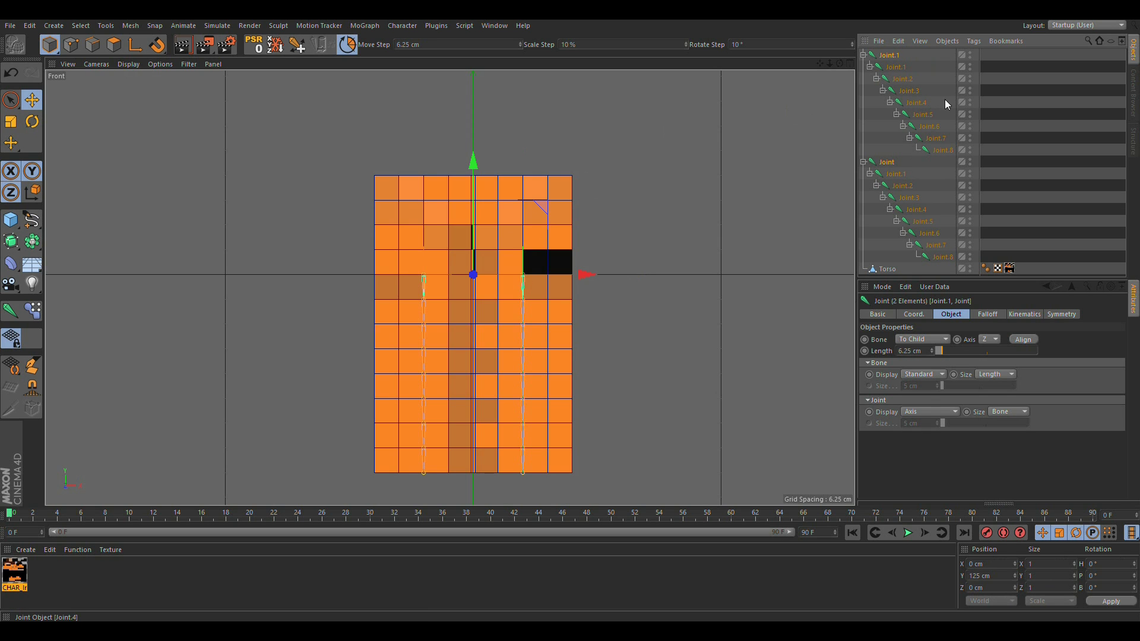
pyautogui.click(881, 57)
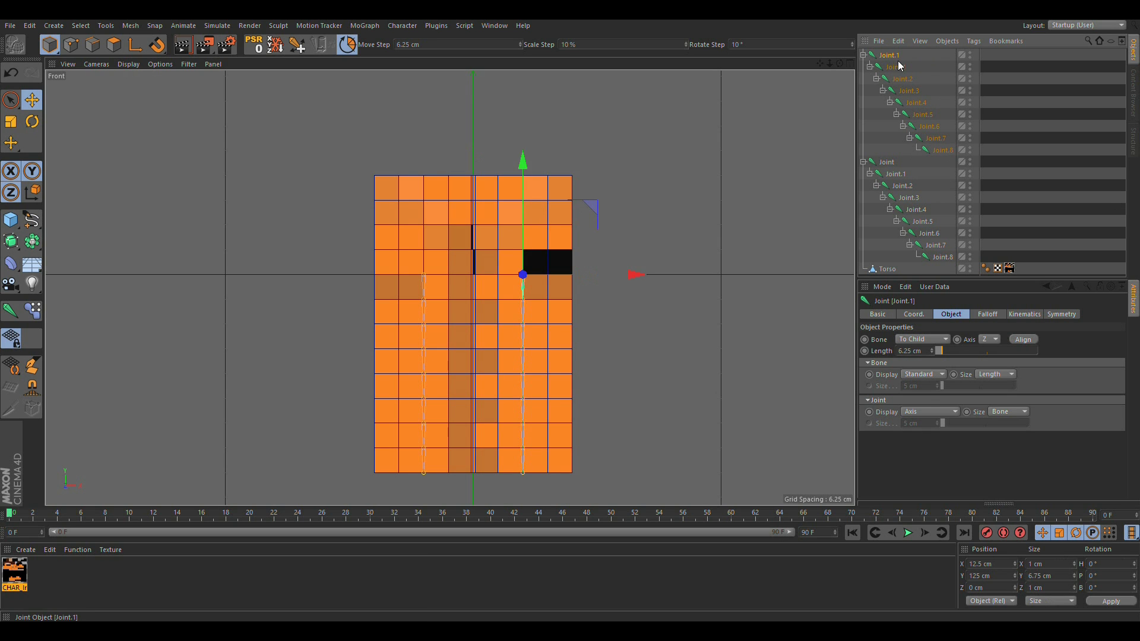
pyautogui.keyDown('shift'); pyautogui.click(892, 269); pyautogui.keyUp('shift')
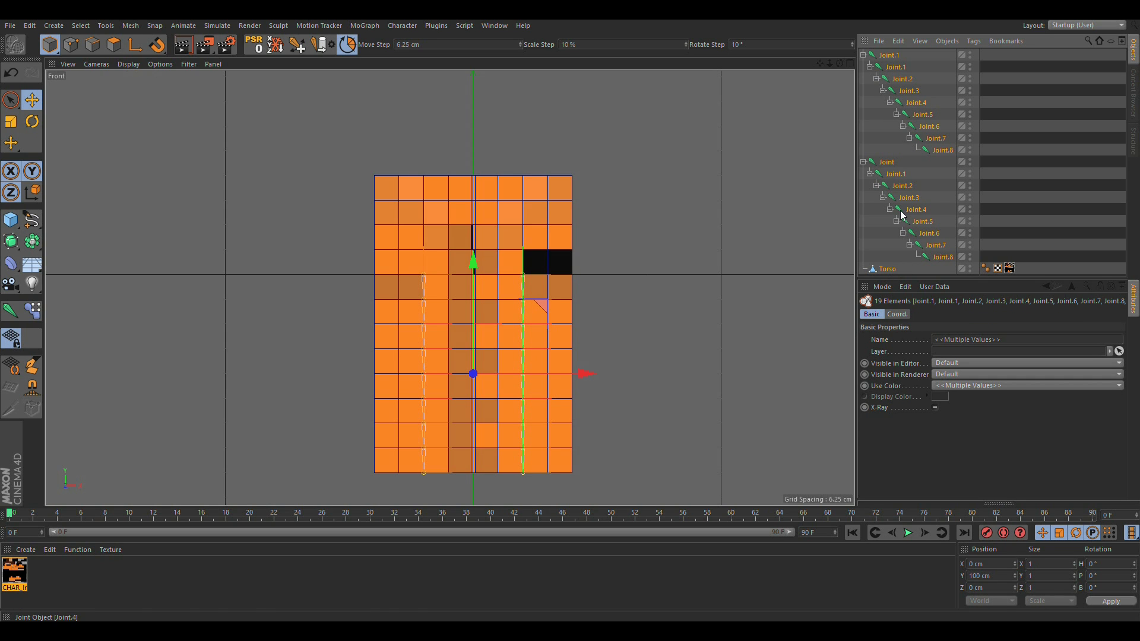
pyautogui.click(319, 39)
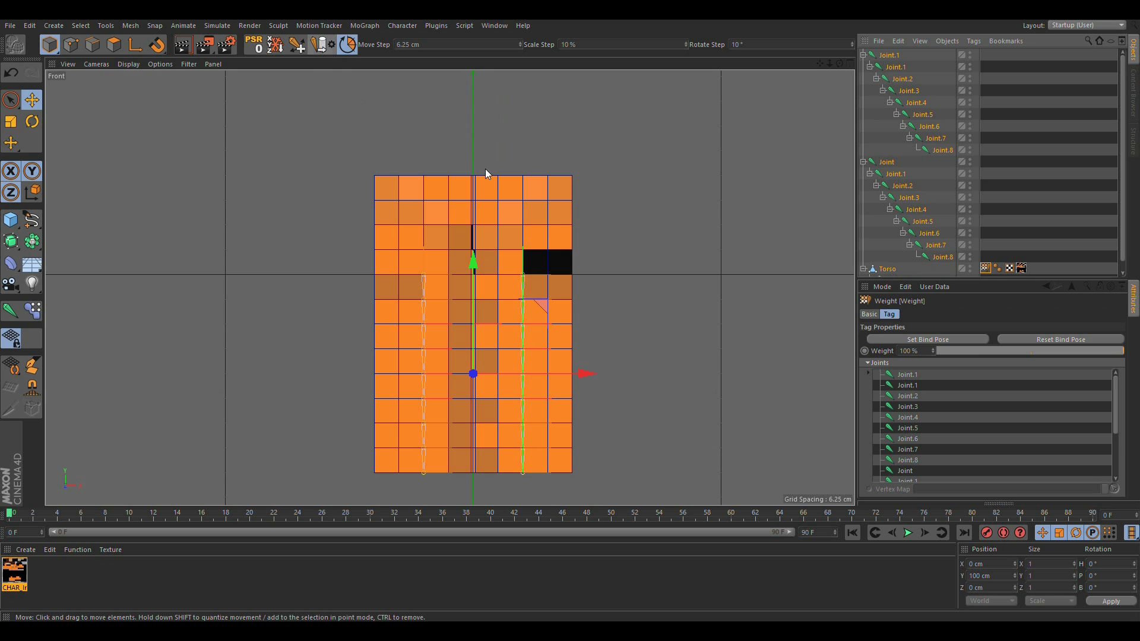
pyautogui.hotkey('ctrl', 'z')
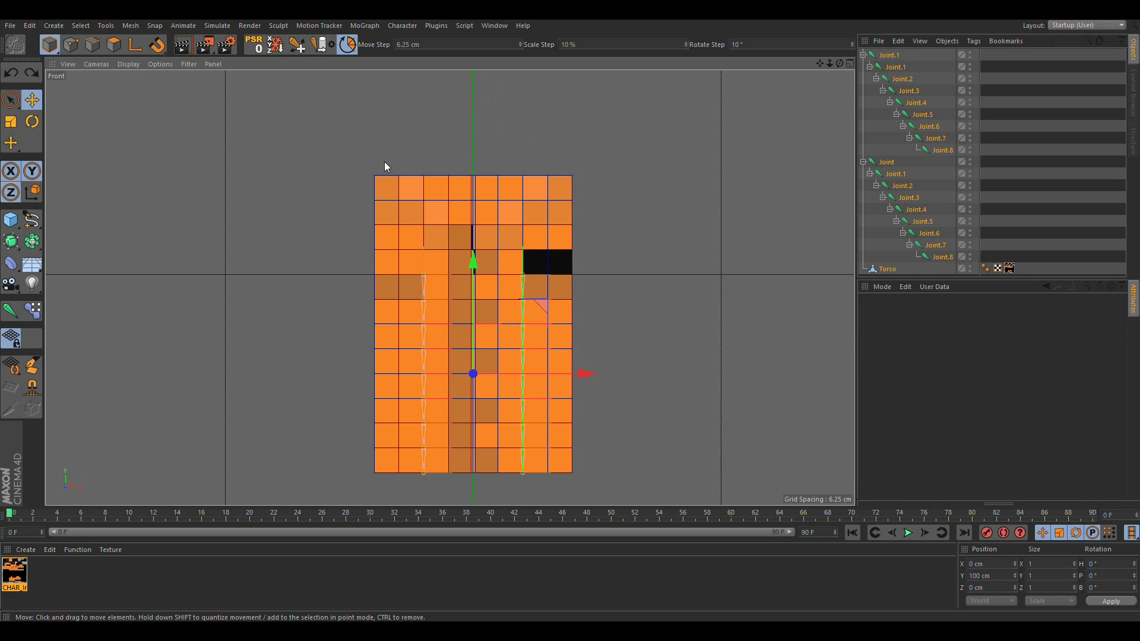
pyautogui.click(398, 26)
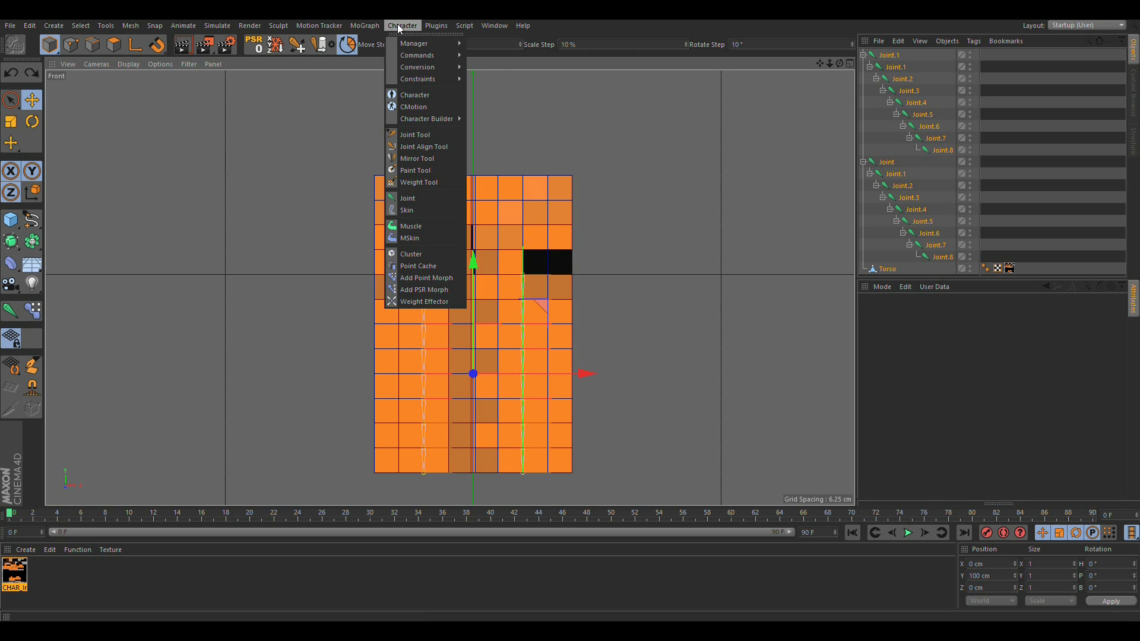
pyautogui.moveTo(432, 45)
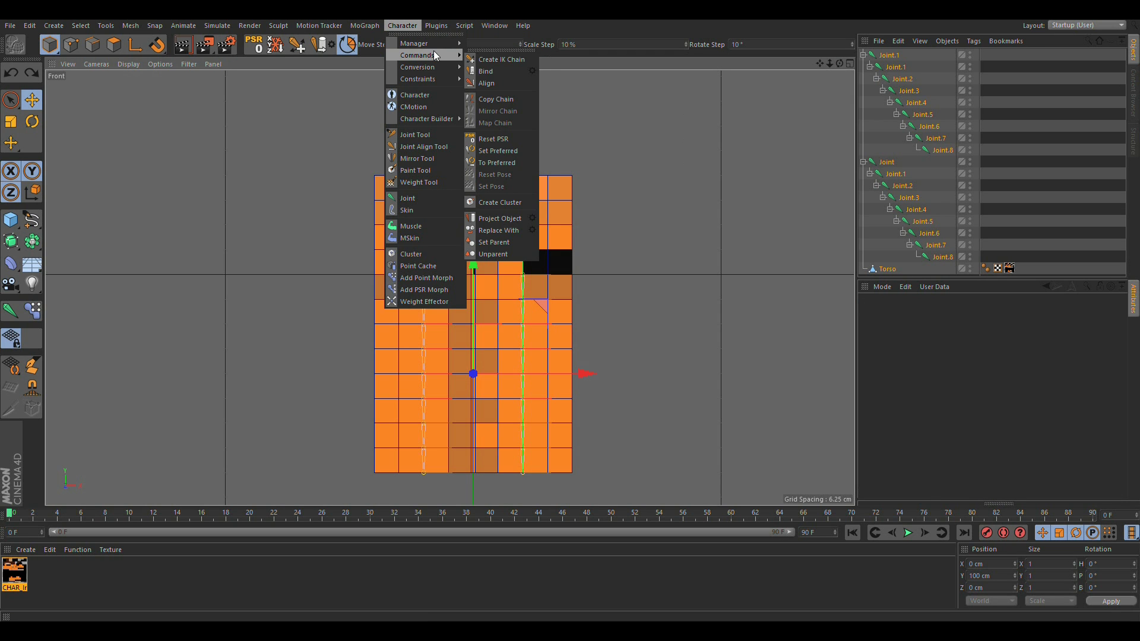
pyautogui.click(507, 70)
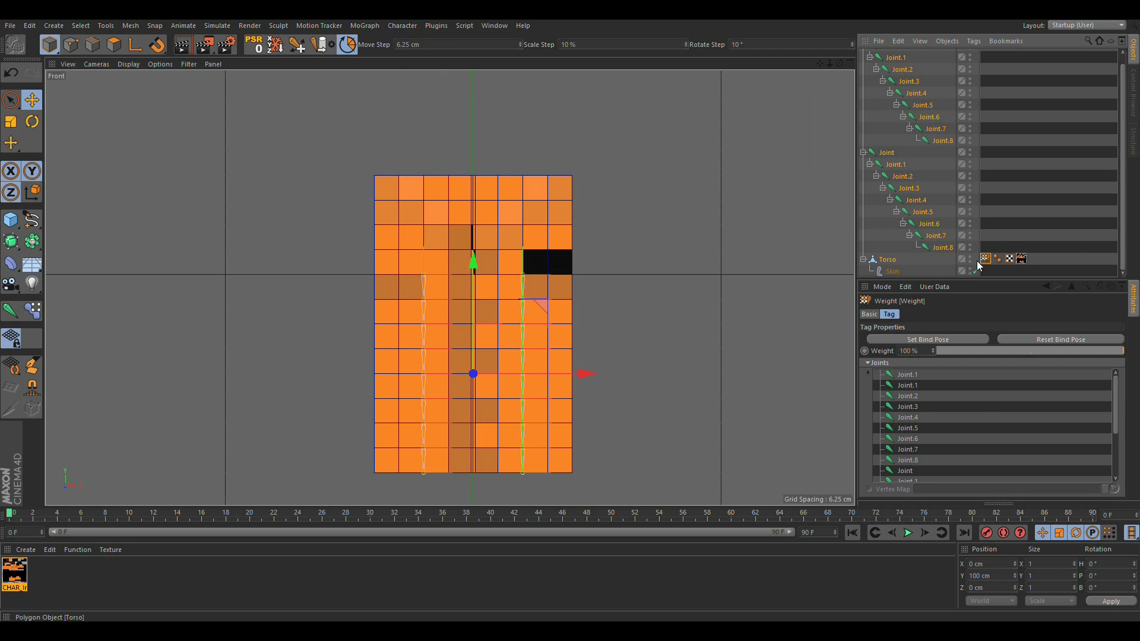
# Open the Weight Tool from the Torso's weight tag and display the weight colours of all joints on the mesh.
pyautogui.scroll(-1, 985, 262)
pyautogui.doubleClick(985, 259)
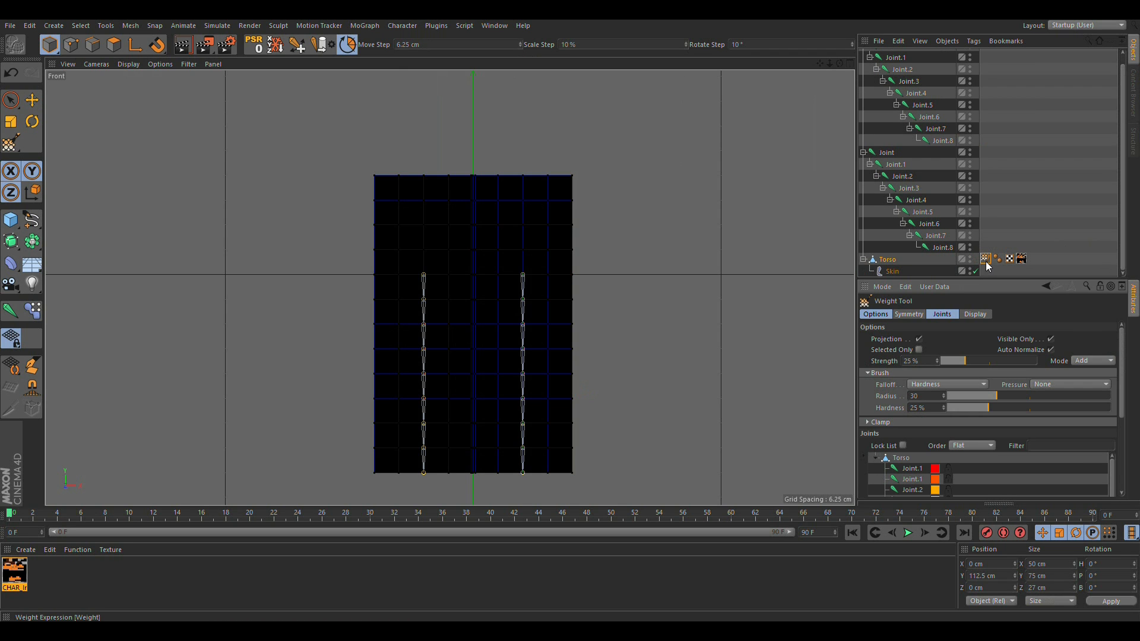
pyautogui.click(908, 462)
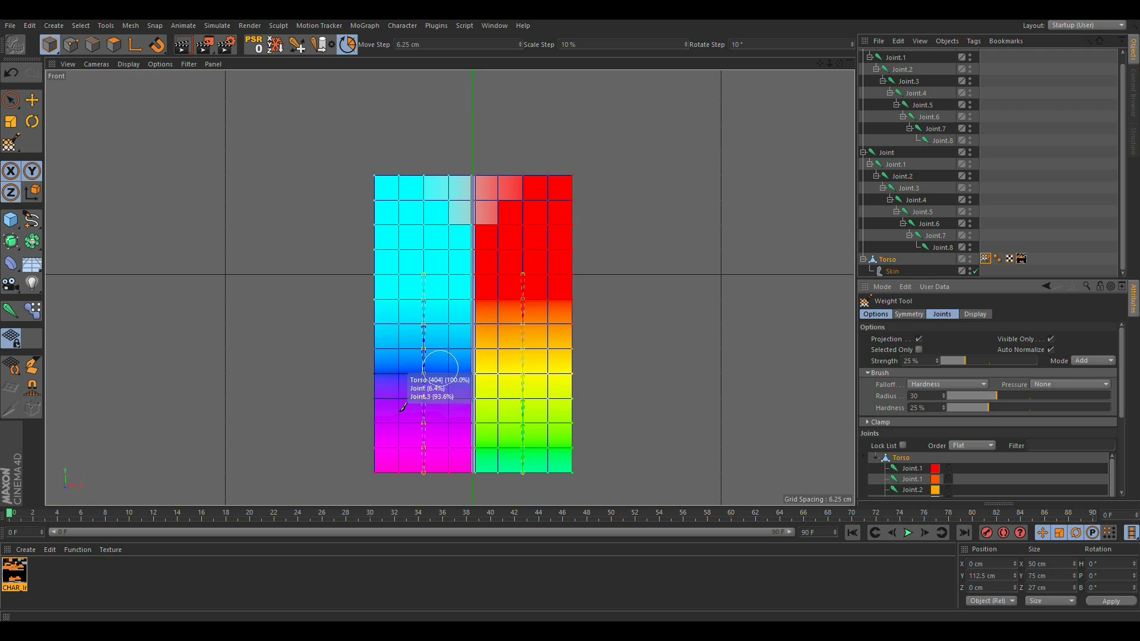
pyautogui.moveTo(1124, 385); pyautogui.dragTo(1123, 423)
pyautogui.press('F1')
pyautogui.keyDown('alt'); pyautogui.moveTo(547, 315); pyautogui.dragTo(523, 307); pyautogui.keyUp('alt')
pyautogui.keyDown('alt'); pyautogui.moveTo(522, 307); pyautogui.dragTo(580, 289, button='right'); pyautogui.keyUp('alt')
pyautogui.press('F4')
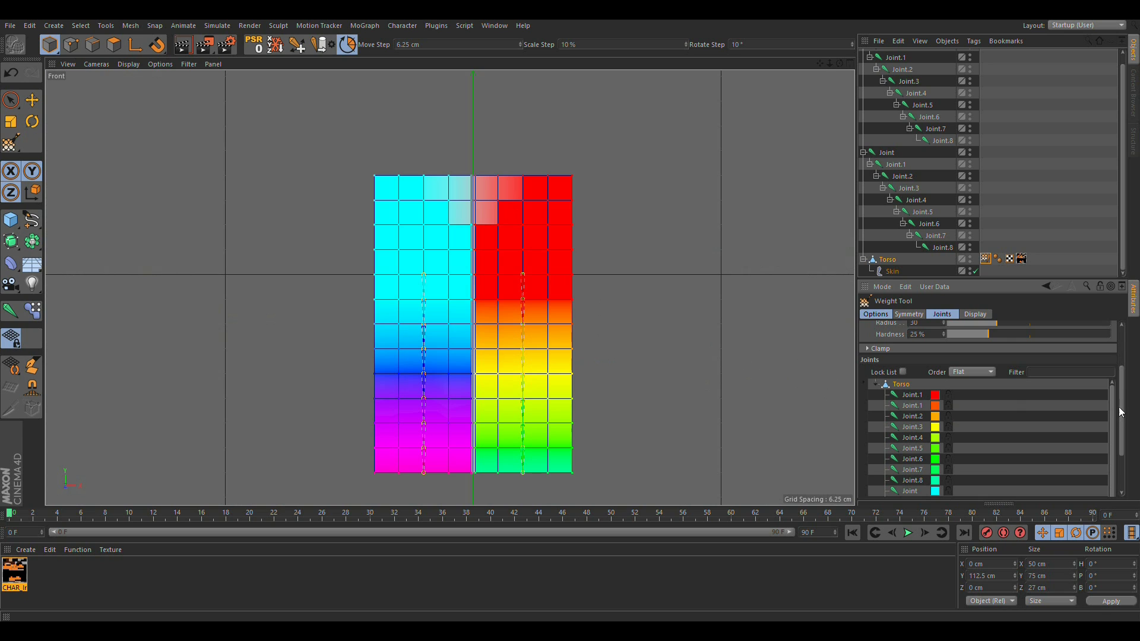
# Configure the Weight Tool with 100% strength, Visible Only off, Abs mode and 100% brush hardness.
pyautogui.scroll(3, 1108, 343)
pyautogui.moveTo(953, 361); pyautogui.dragTo(1043, 368)
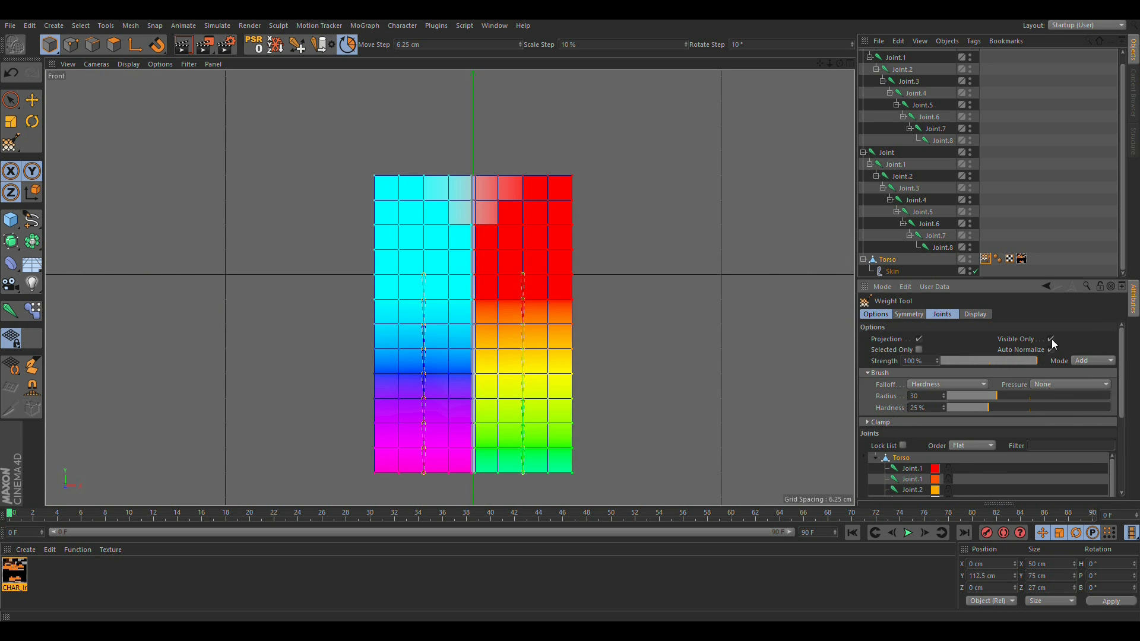
pyautogui.click(1095, 362)
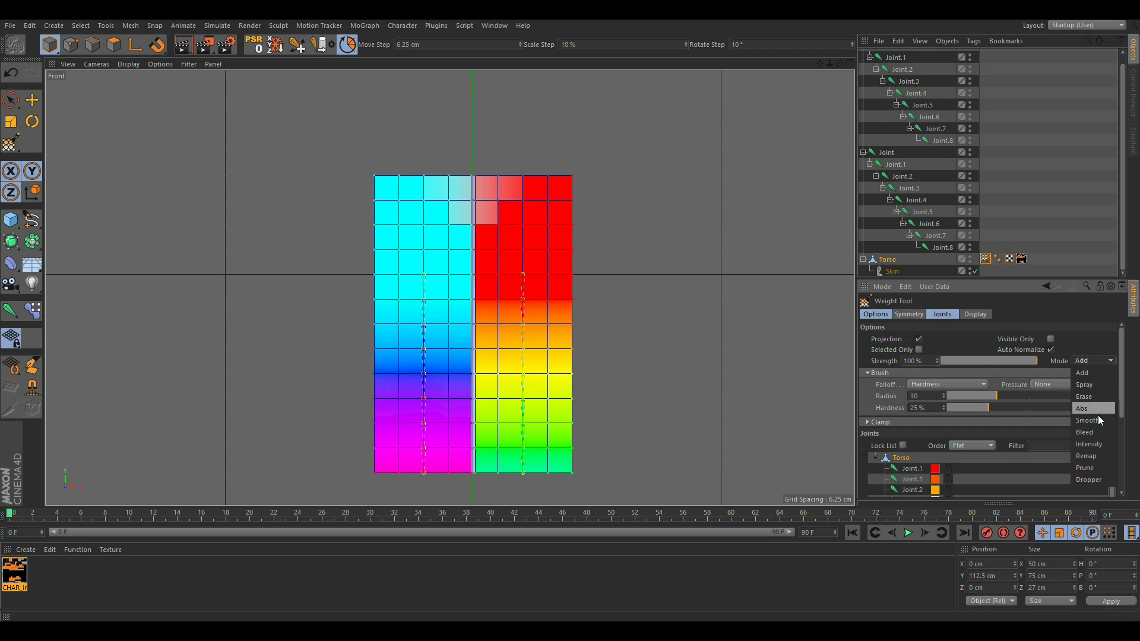
pyautogui.click(1095, 405)
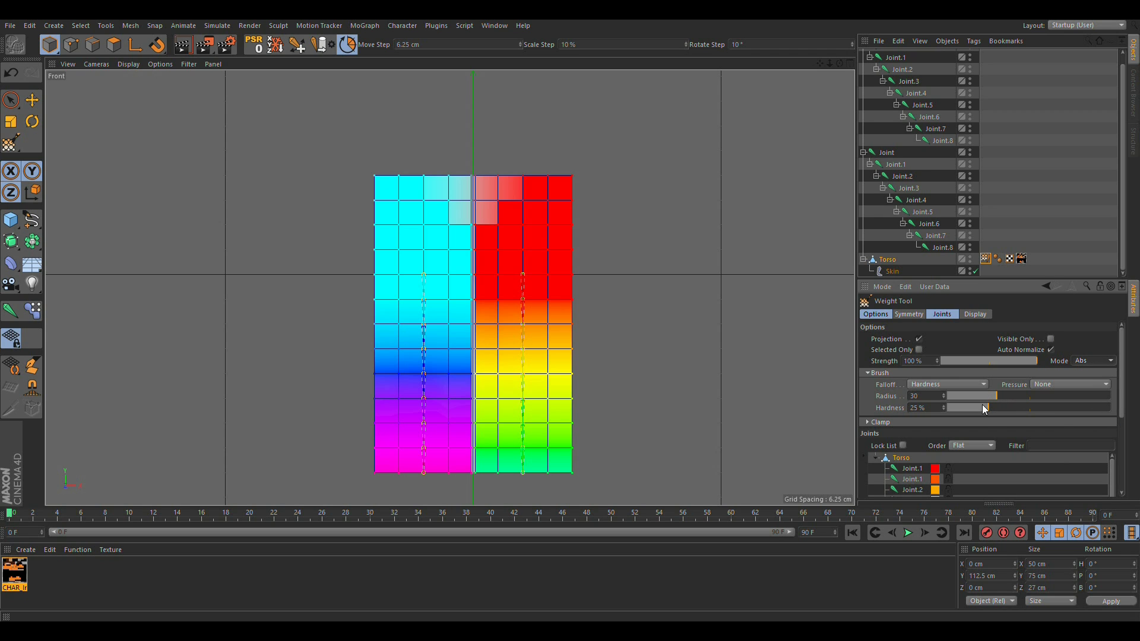
pyautogui.moveTo(984, 408); pyautogui.dragTo(1116, 409)
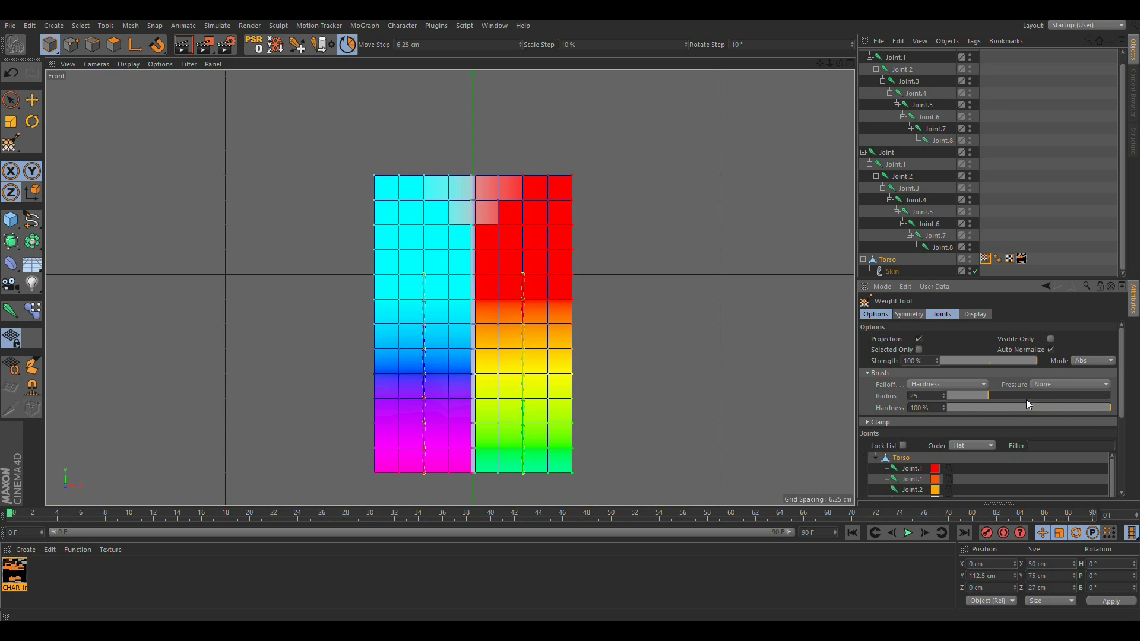
# Clear the automatic weights from the Torso with broad brush strokes and set the brush radius to 11.
pyautogui.moveTo(1070, 397); pyautogui.dragTo(1049, 397)
pyautogui.click(1064, 394)
pyautogui.moveTo(605, 162)
pyautogui.mouseDown()
pyautogui.moveTo(326, 166)
pyautogui.moveTo(311, 190)
pyautogui.moveTo(600, 249)
pyautogui.moveTo(588, 321)
pyautogui.moveTo(420, 343)
pyautogui.moveTo(382, 381)
pyautogui.moveTo(382, 445)
pyautogui.moveTo(410, 463)
pyautogui.mouseUp()
pyautogui.moveTo(573, 348)
pyautogui.mouseDown()
pyautogui.moveTo(645, 290)
pyautogui.moveTo(469, 183)
pyautogui.moveTo(250, 305)
pyautogui.moveTo(604, 306)
pyautogui.mouseUp()
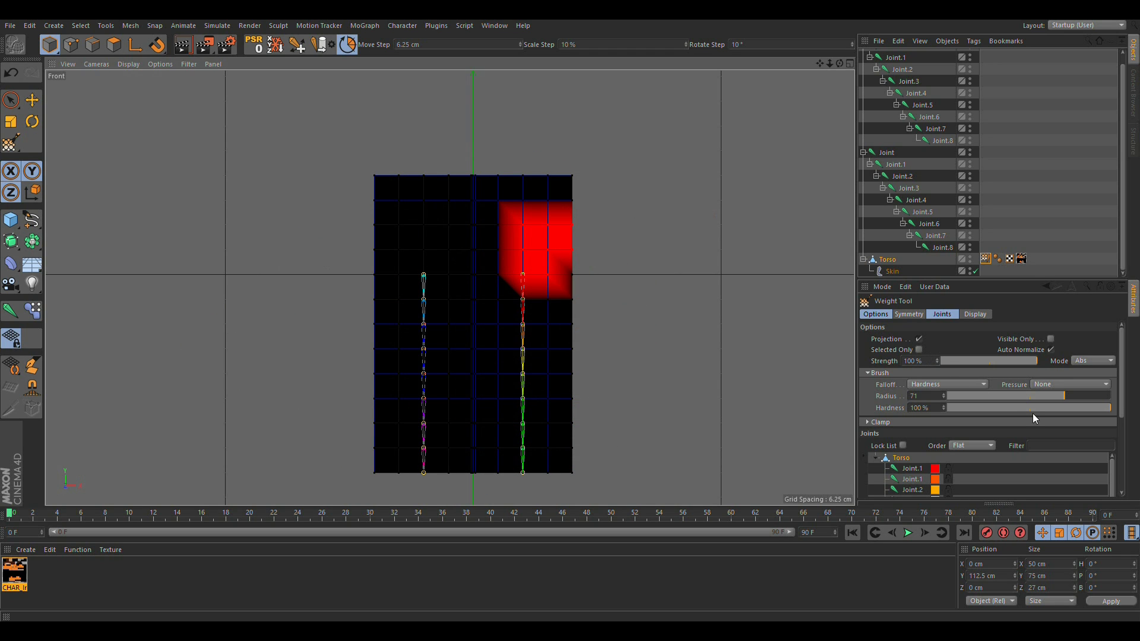
pyautogui.moveTo(992, 400); pyautogui.dragTo(962, 404)
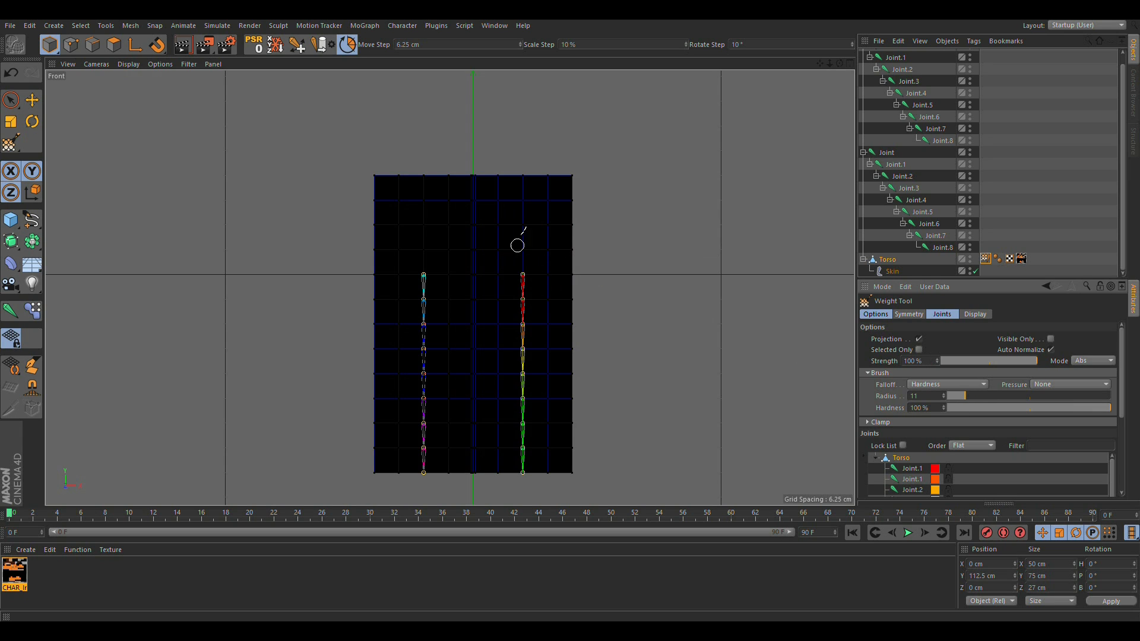
# In Points mode, paint full weight for the red root Joint.1 along the point row at its height, from the centre seam to the outer edge.
pyautogui.moveTo(1122, 389); pyautogui.dragTo(1122, 435)
pyautogui.click(917, 383)
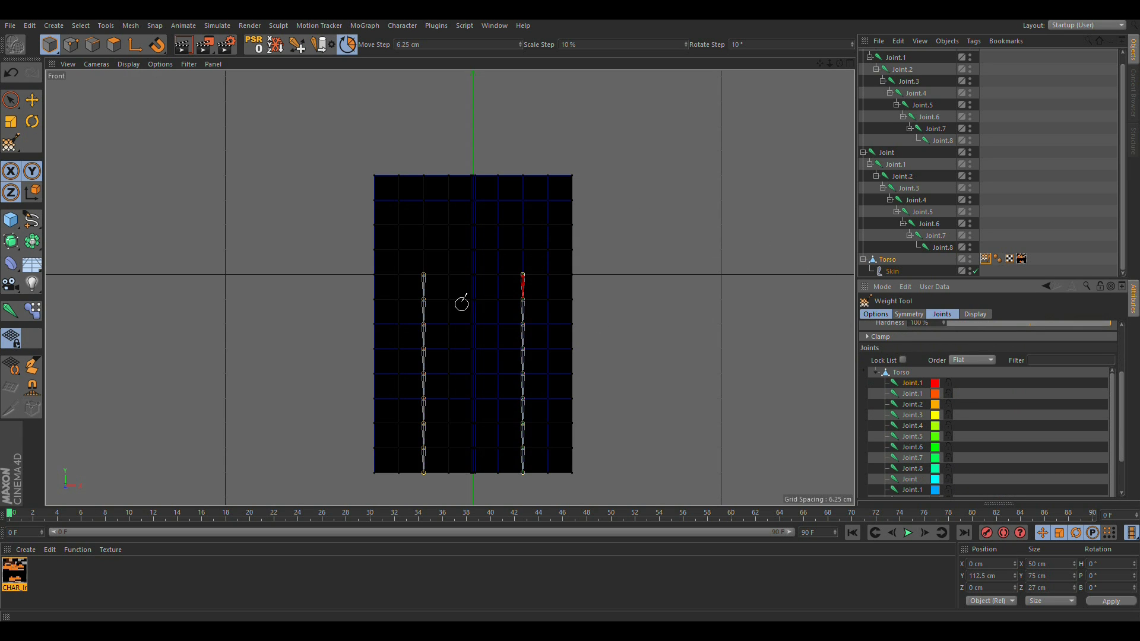
pyautogui.scroll(4, 520, 285)
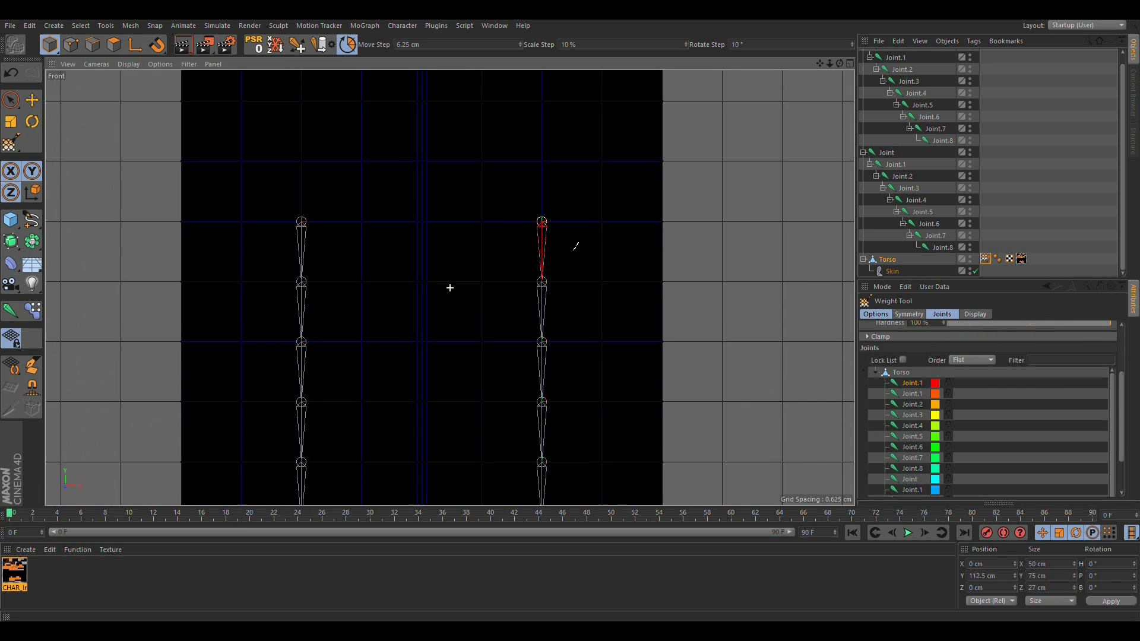
pyautogui.scroll(-2, 448, 287)
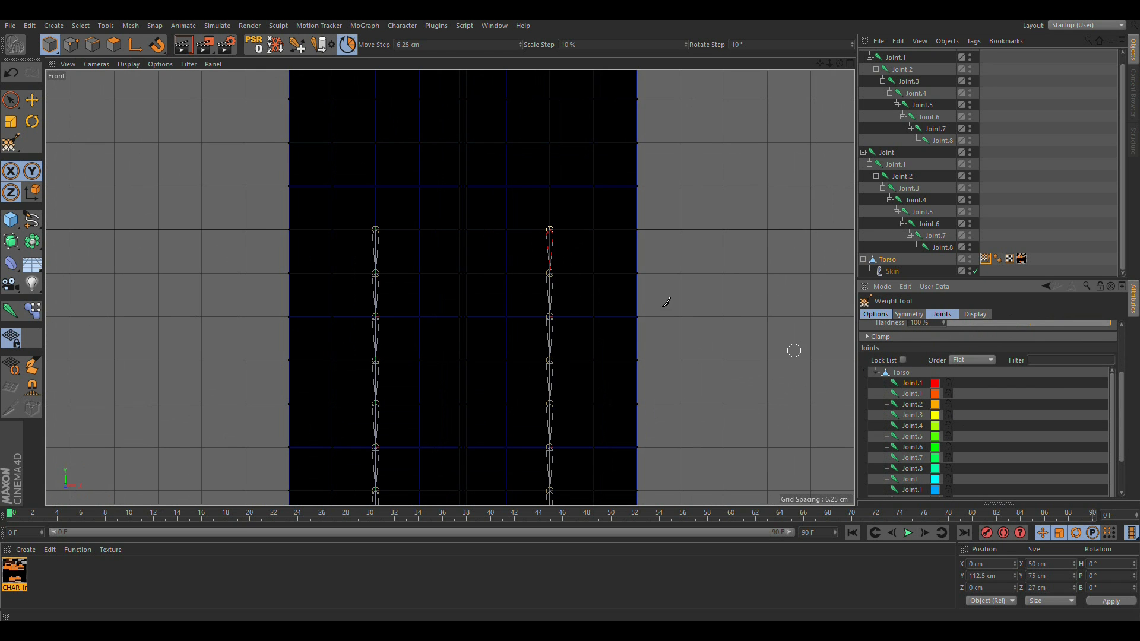
pyautogui.keyDown('alt'); pyautogui.moveTo(568, 263); pyautogui.dragTo(539, 338, button='middle'); pyautogui.keyUp('alt')
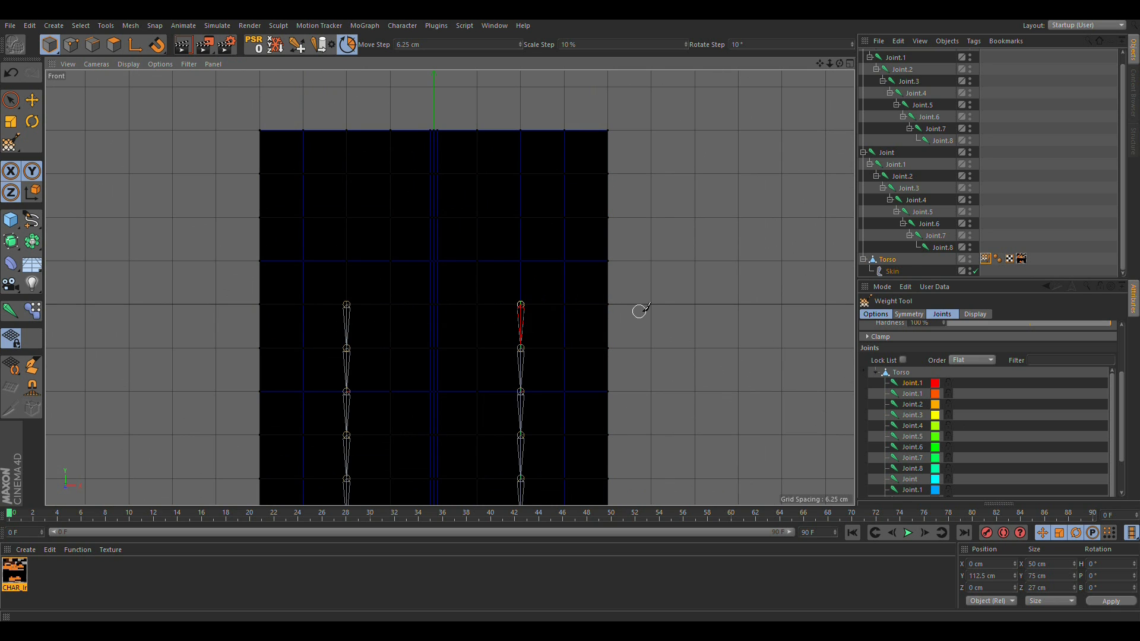
pyautogui.click(71, 45)
pyautogui.scroll(4, 493, 349)
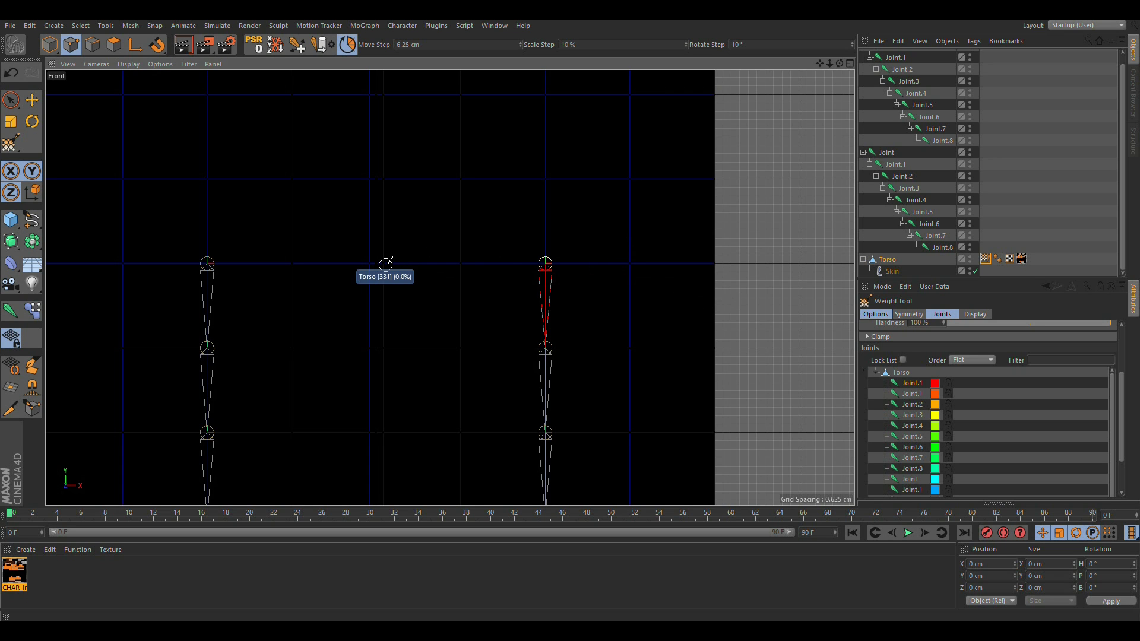
pyautogui.moveTo(385, 264)
pyautogui.mouseDown()
pyautogui.moveTo(547, 254)
pyautogui.moveTo(739, 266)
pyautogui.mouseUp()
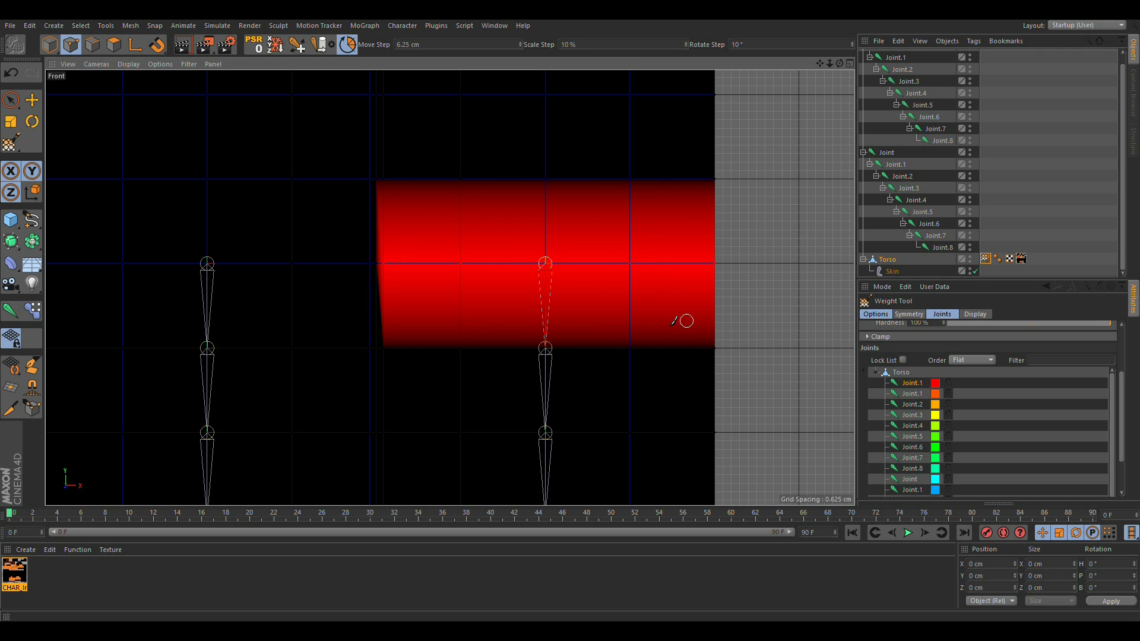
# Brush again over the painted point row around the root Joint.1 to make sure its points carry full weight.
pyautogui.keyDown('alt'); pyautogui.moveTo(664, 324); pyautogui.dragTo(649, 234, button='middle'); pyautogui.keyUp('alt')
pyautogui.keyDown('alt'); pyautogui.moveTo(649, 234); pyautogui.dragTo(628, 276, button='right'); pyautogui.keyUp('alt')
pyautogui.keyDown('alt'); pyautogui.moveTo(561, 281); pyautogui.dragTo(451, 295, button='middle'); pyautogui.keyUp('alt')
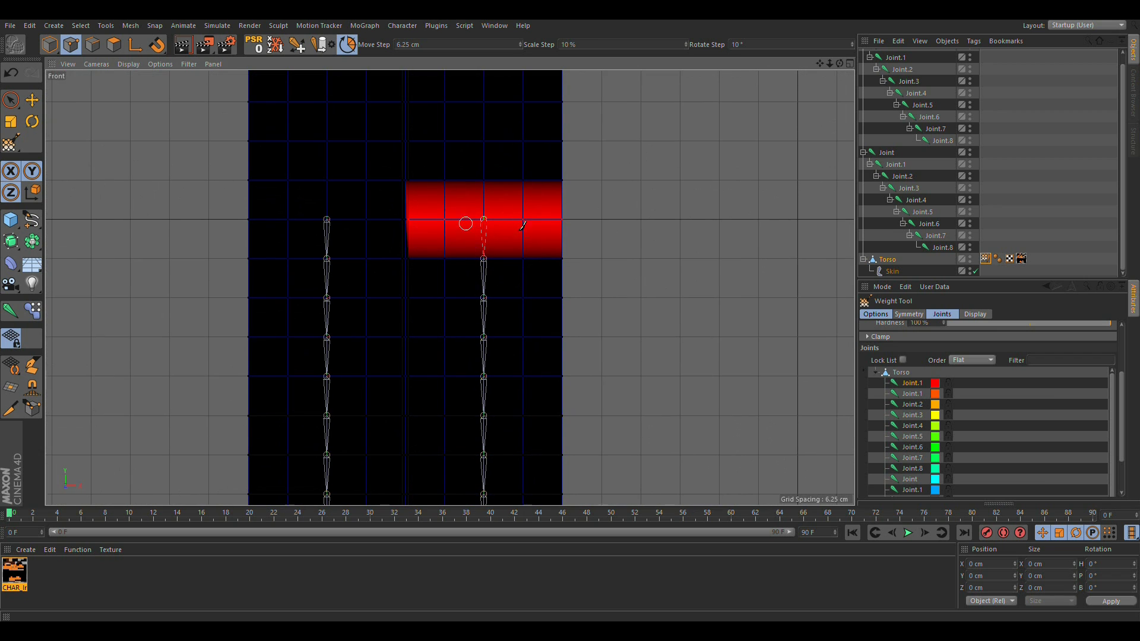
pyautogui.keyDown('alt'); pyautogui.moveTo(464, 219); pyautogui.dragTo(514, 203, button='right'); pyautogui.keyUp('alt')
pyautogui.moveTo(514, 205); pyautogui.dragTo(622, 229)
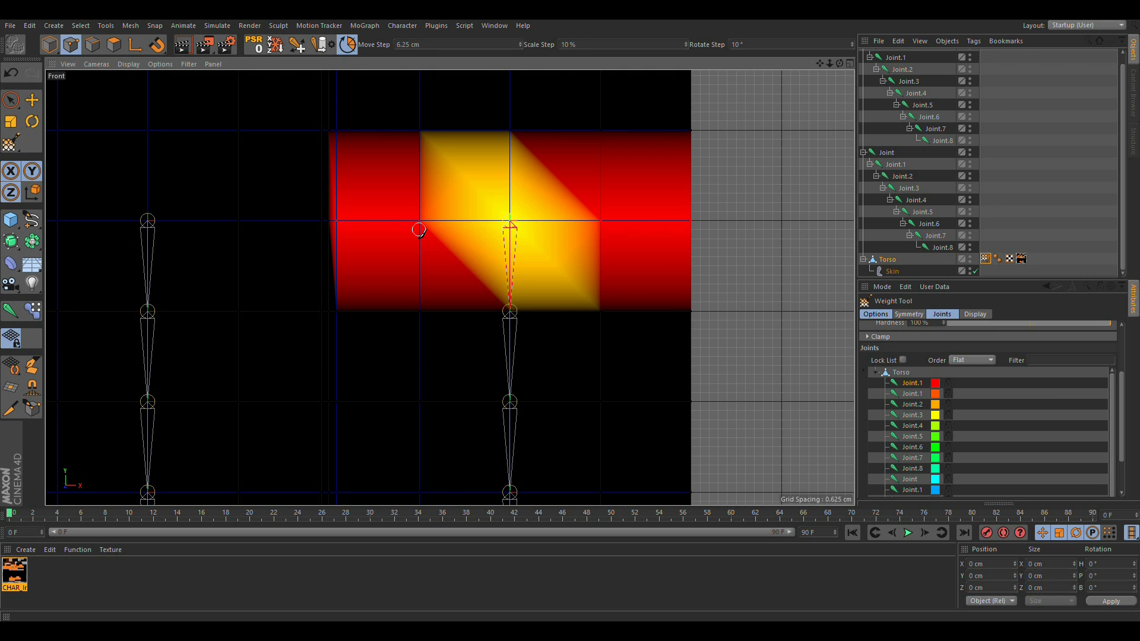
pyautogui.scroll(-2, 593, 210)
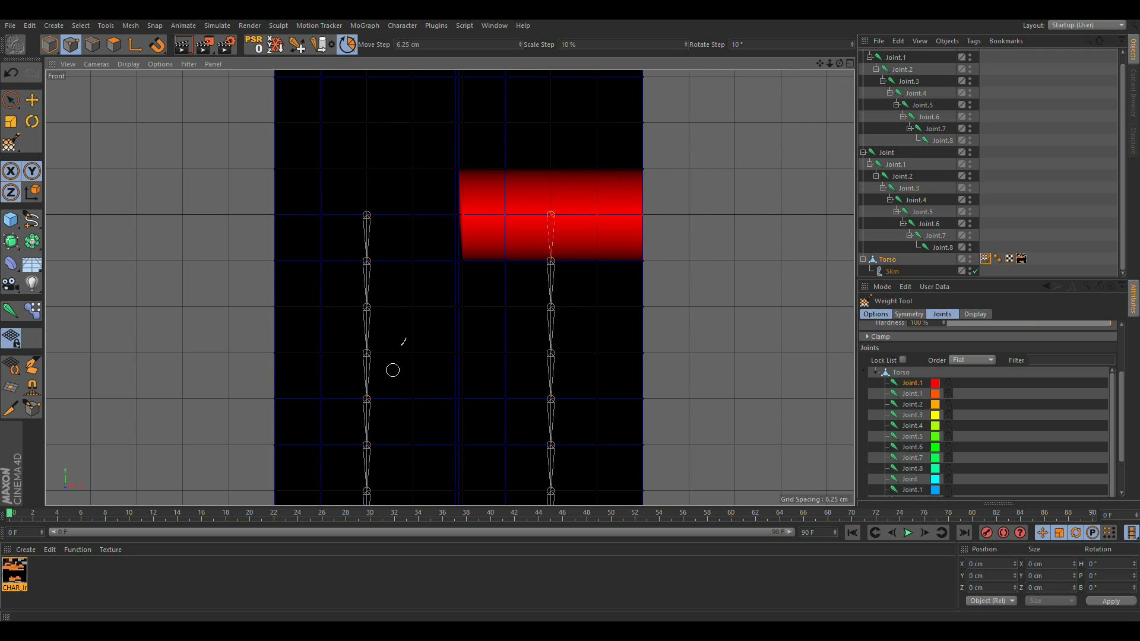
# Paint full weight for the orange Joint.1 and then Joint.2 of the first chain along their point rows, from centre seam to outer edge.
pyautogui.scroll(-2, 393, 370)
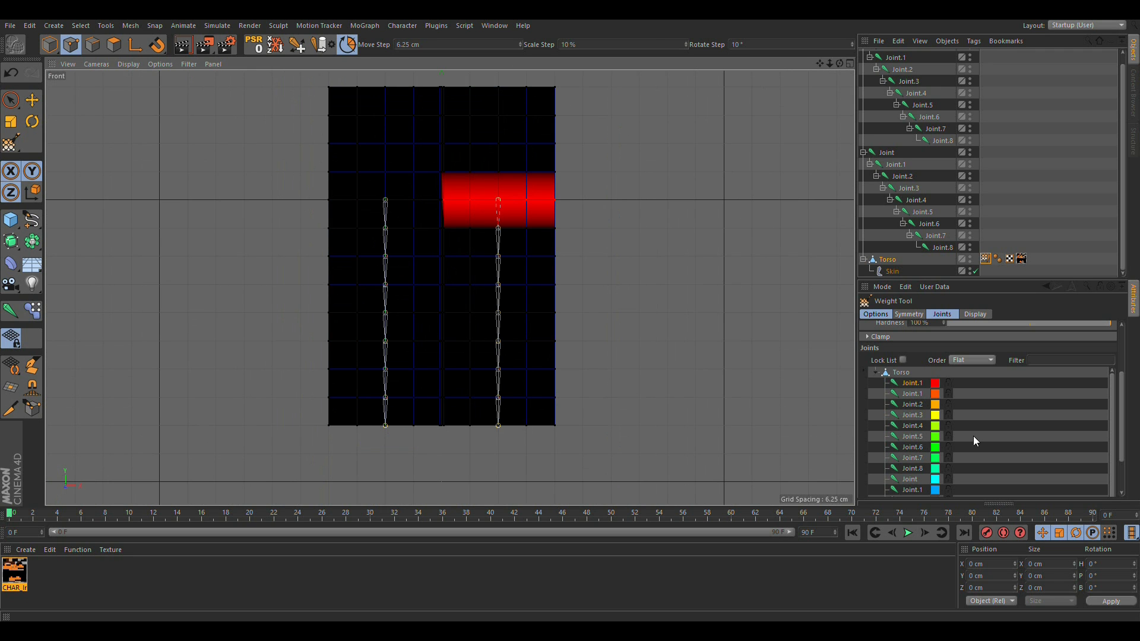
pyautogui.click(913, 393)
pyautogui.scroll(5, 497, 233)
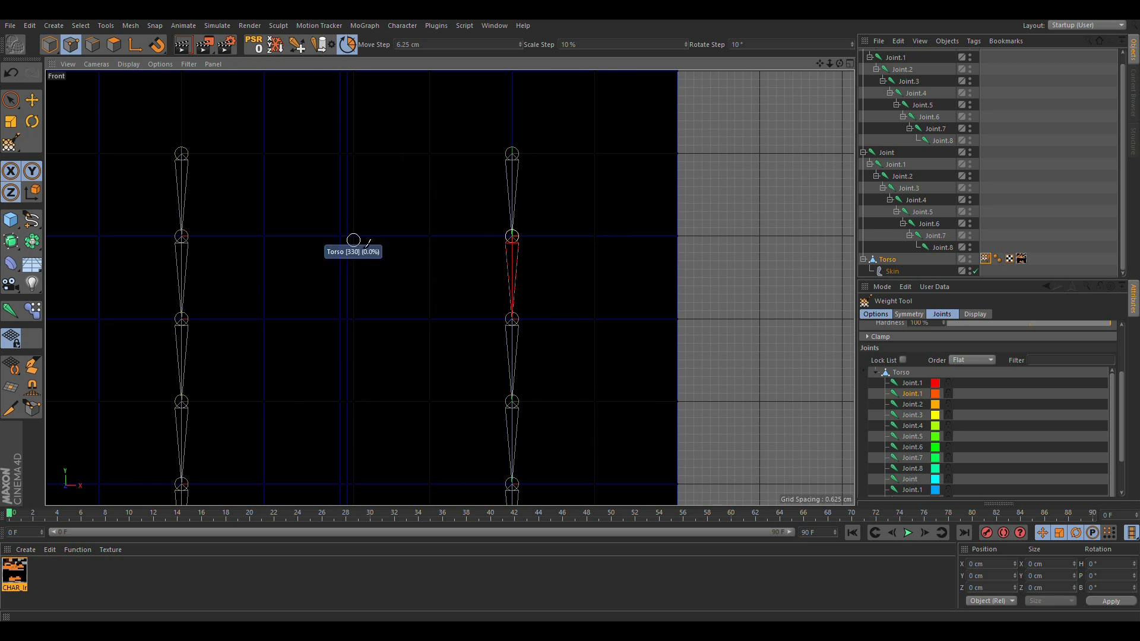
pyautogui.moveTo(358, 235); pyautogui.dragTo(702, 234)
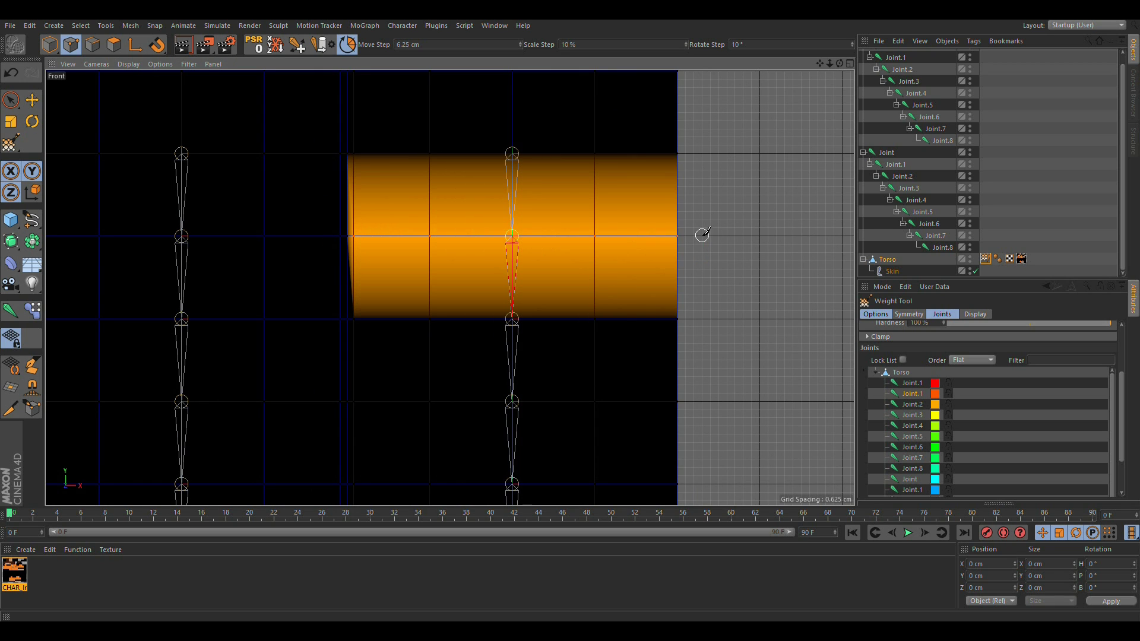
pyautogui.click(912, 405)
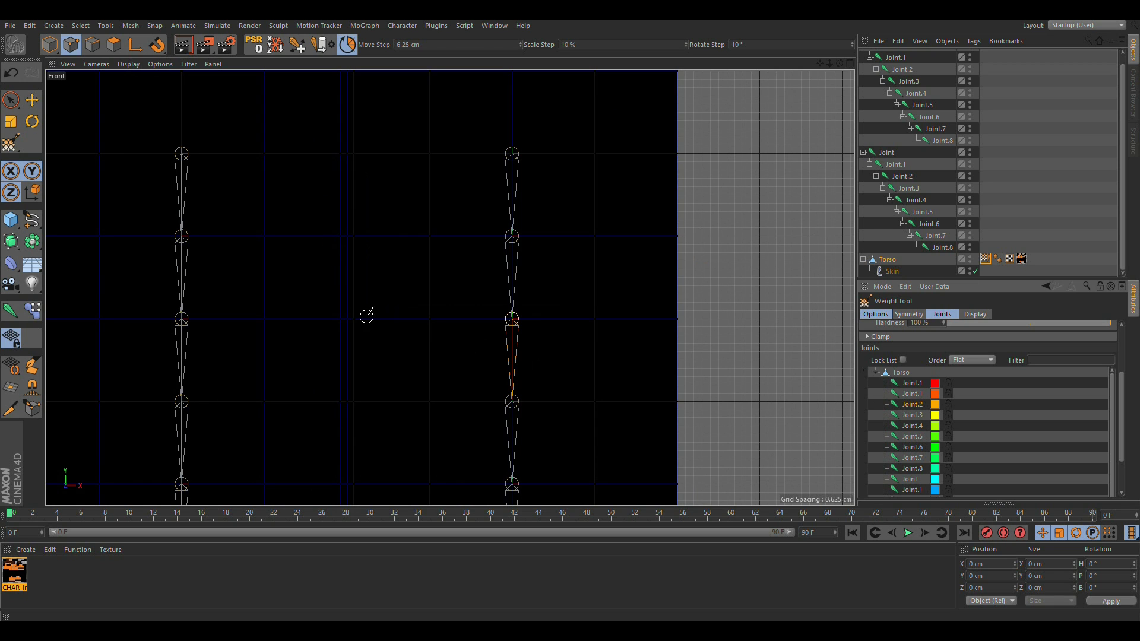
pyautogui.moveTo(359, 316); pyautogui.dragTo(755, 318)
# Paint full weight for the first chain's Joint.3 and Joint.4 along the point rows at their heights on that half of the Torso.
pyautogui.keyDown('alt'); pyautogui.moveTo(532, 300); pyautogui.dragTo(550, 278, button='middle'); pyautogui.keyUp('alt')
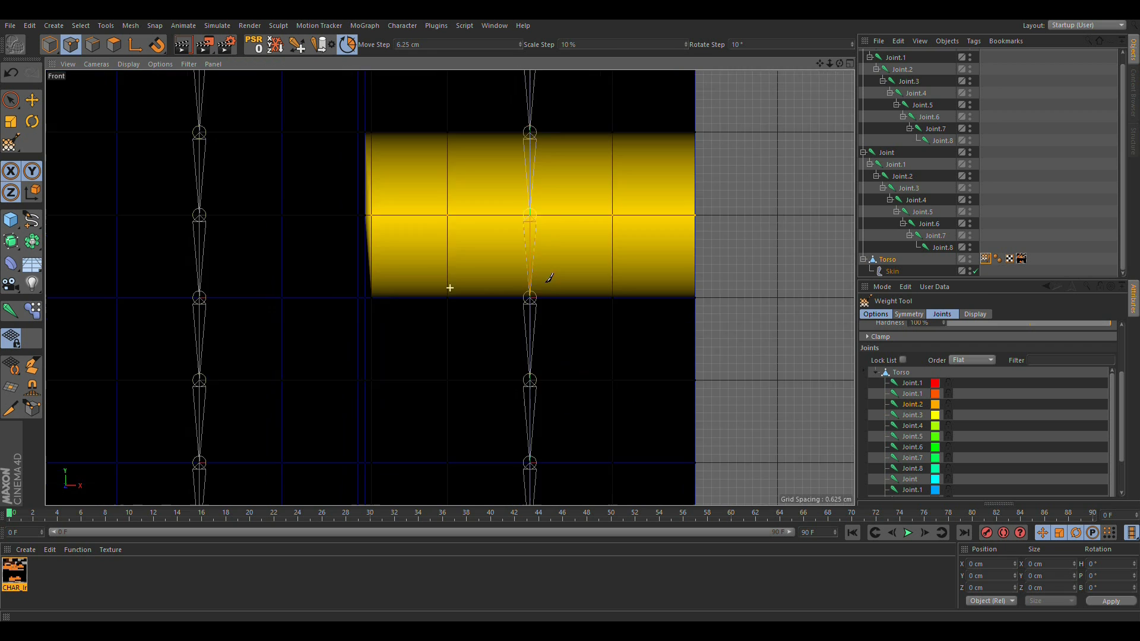
pyautogui.scroll(-3, 549, 278)
pyautogui.click(913, 415)
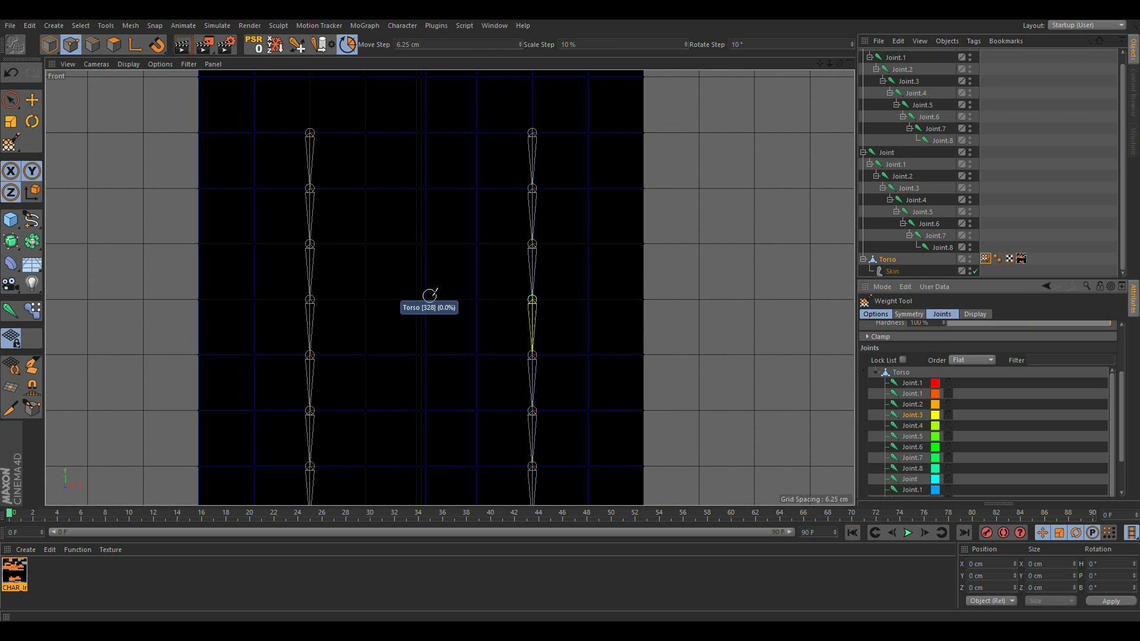
pyautogui.moveTo(432, 300); pyautogui.dragTo(746, 300)
pyautogui.keyDown('alt'); pyautogui.moveTo(573, 428); pyautogui.dragTo(585, 344, button='middle'); pyautogui.keyUp('alt')
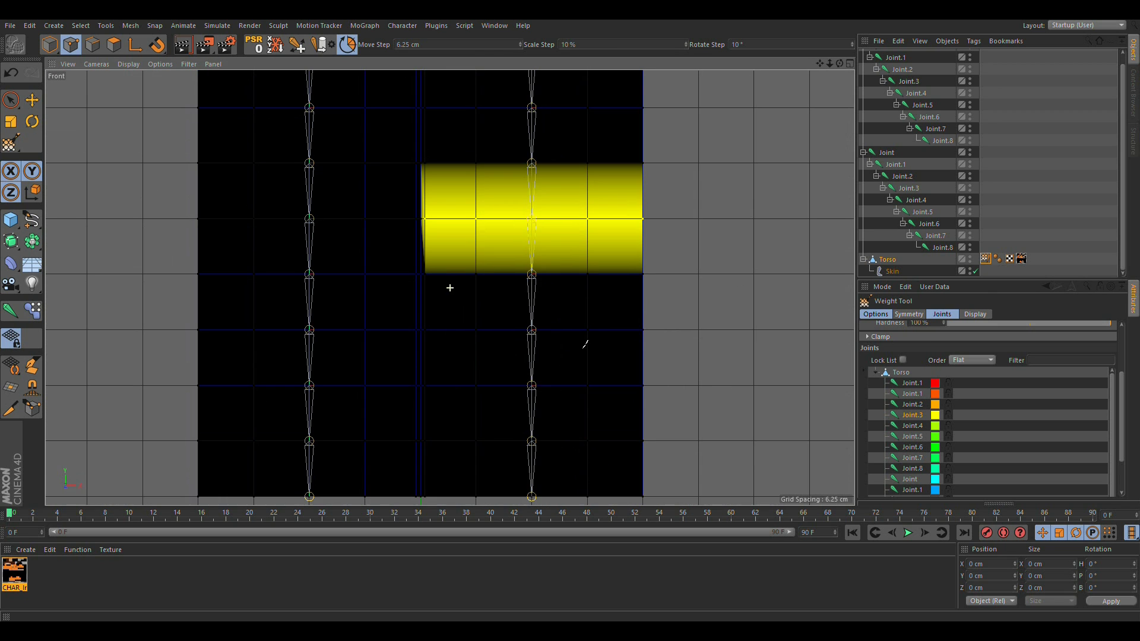
pyautogui.click(904, 426)
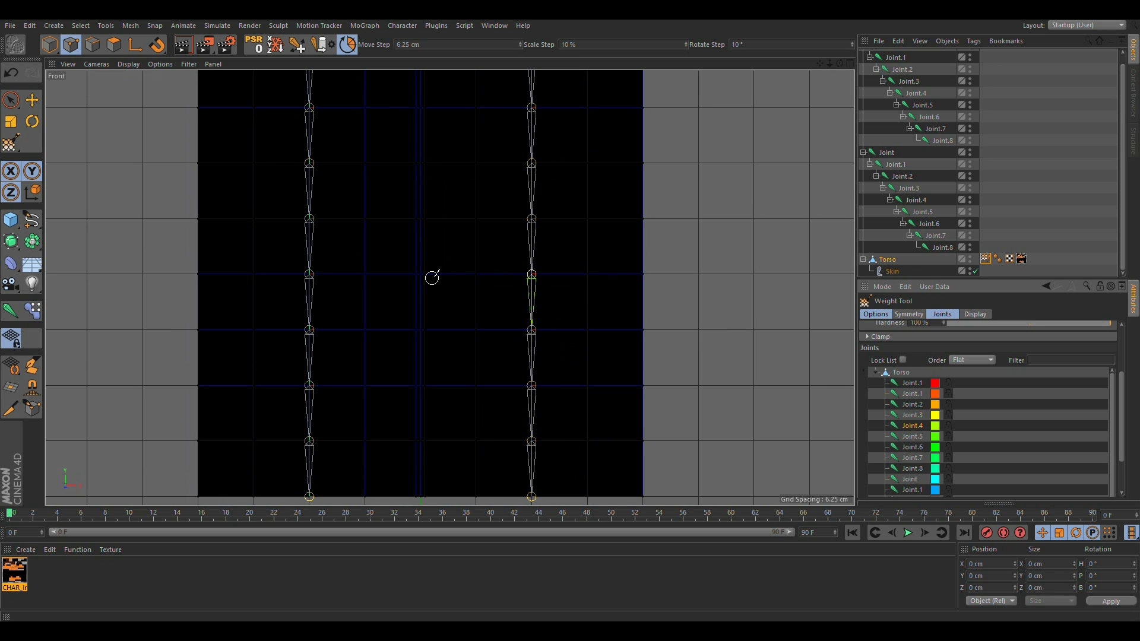
pyautogui.moveTo(431, 268); pyautogui.dragTo(641, 273)
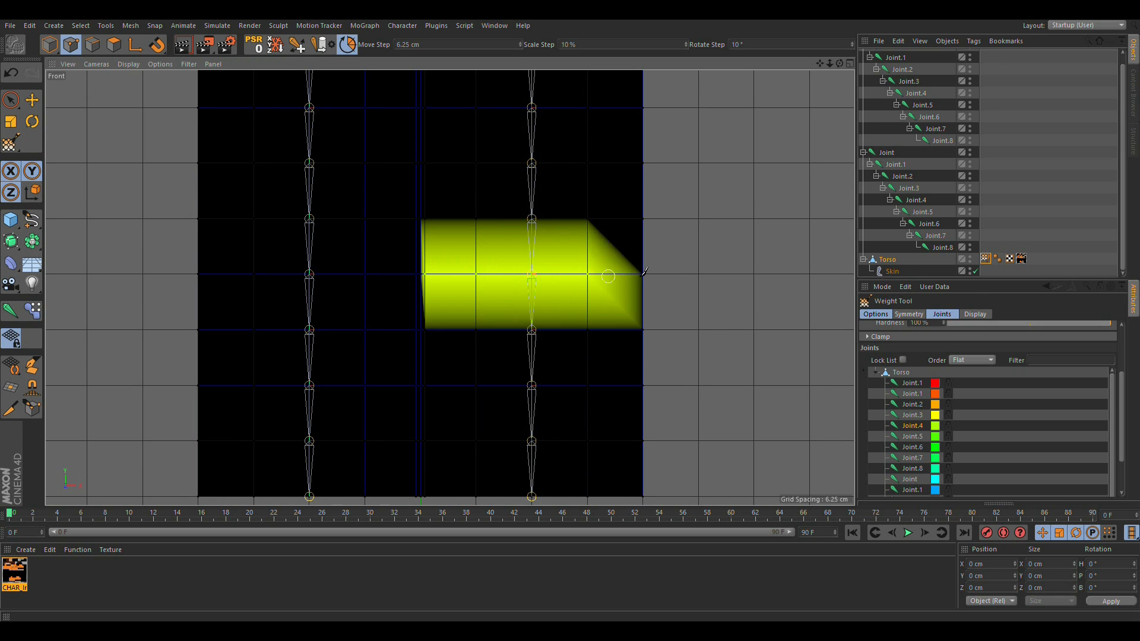
# Paint full weight for the first chain's Joint.5 and Joint.6 along their point rows, from the centre seam to the outer edge.
pyautogui.click(915, 438)
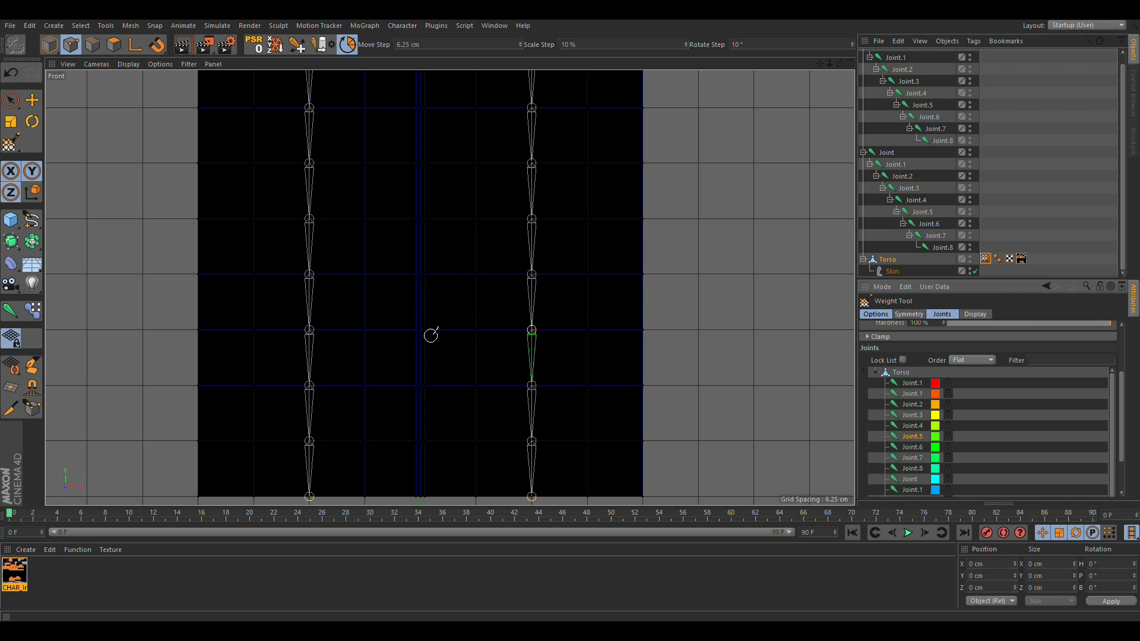
pyautogui.moveTo(428, 329); pyautogui.dragTo(748, 333)
pyautogui.click(913, 447)
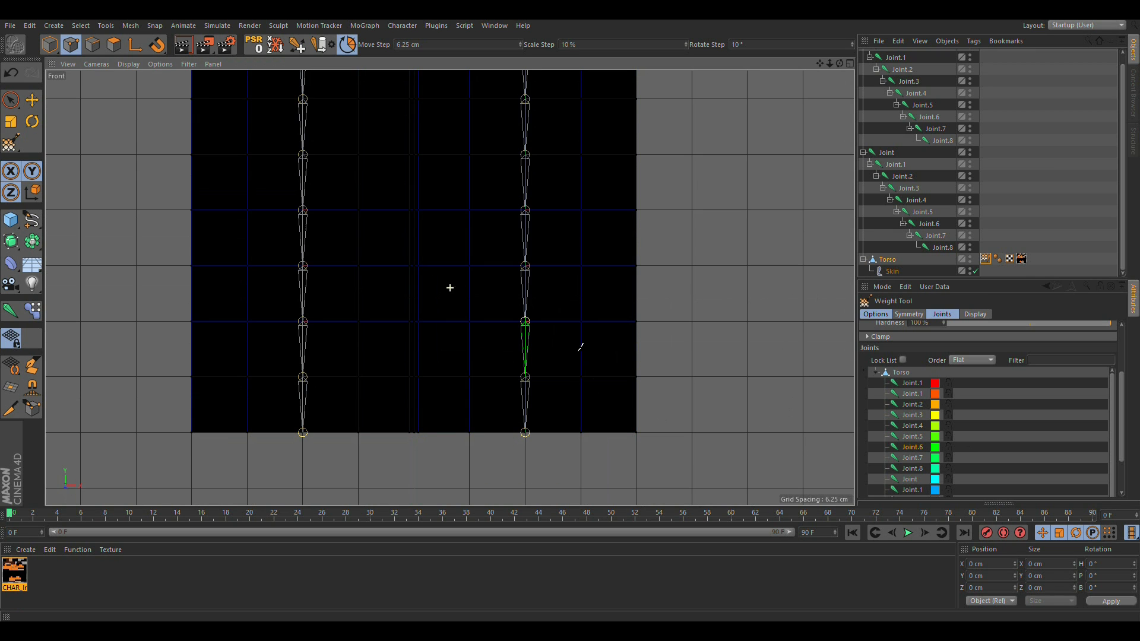
pyautogui.moveTo(421, 321)
pyautogui.mouseDown()
pyautogui.moveTo(750, 326)
pyautogui.moveTo(685, 325)
pyautogui.mouseUp()
# Paint full weight for the first chain's Joint.7 on the two lowest point rows of its Torso half, undoing the stray last action.
pyautogui.click(914, 458)
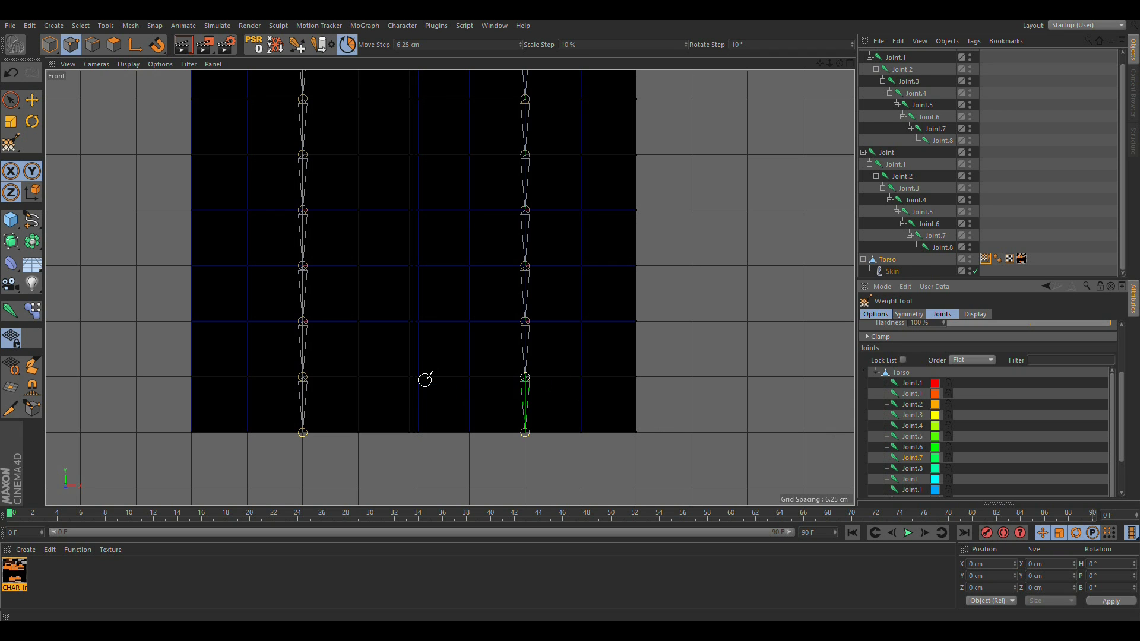
pyautogui.moveTo(425, 380); pyautogui.dragTo(697, 382)
pyautogui.moveTo(651, 428); pyautogui.dragTo(427, 428)
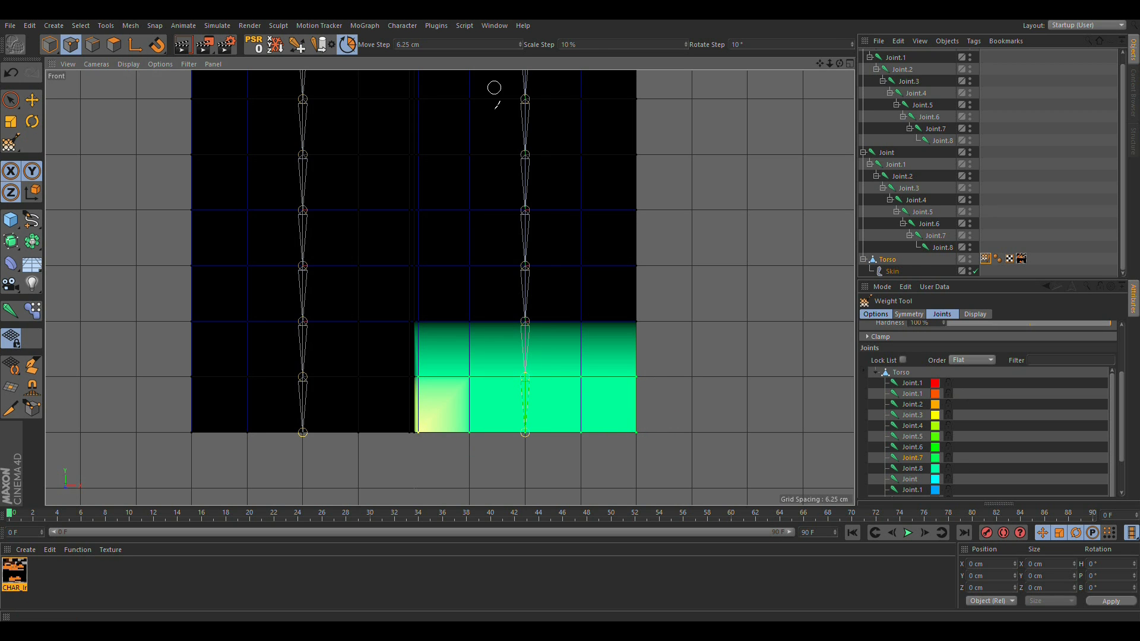
pyautogui.hotkey('ctrl', 'z')
pyautogui.scroll(-3, 553, 238)
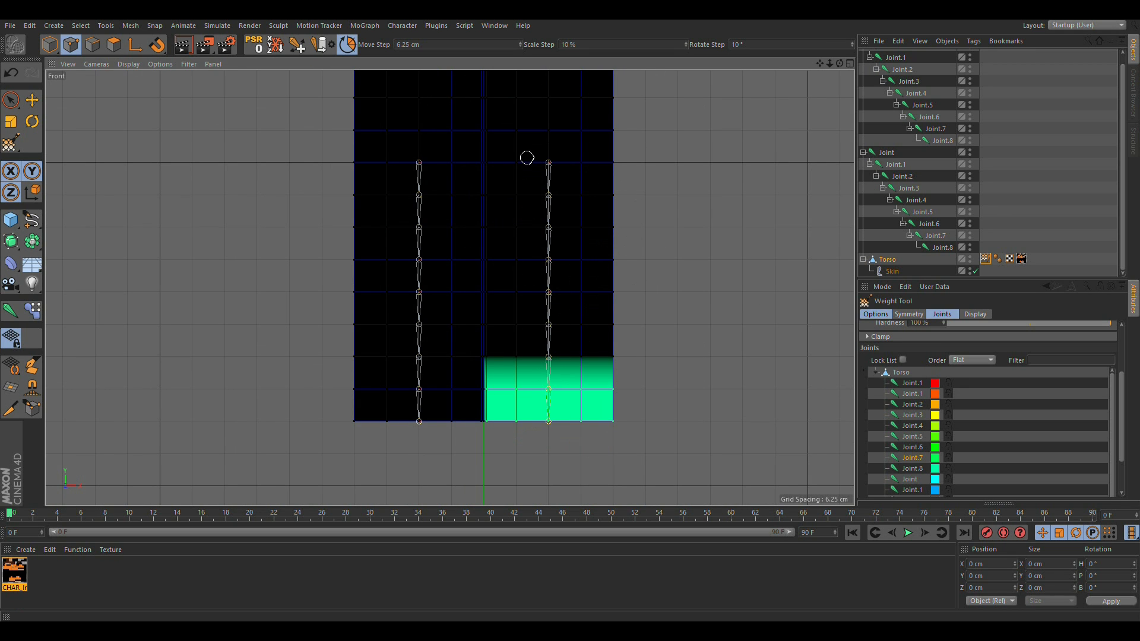
pyautogui.scroll(-2, 575, 282)
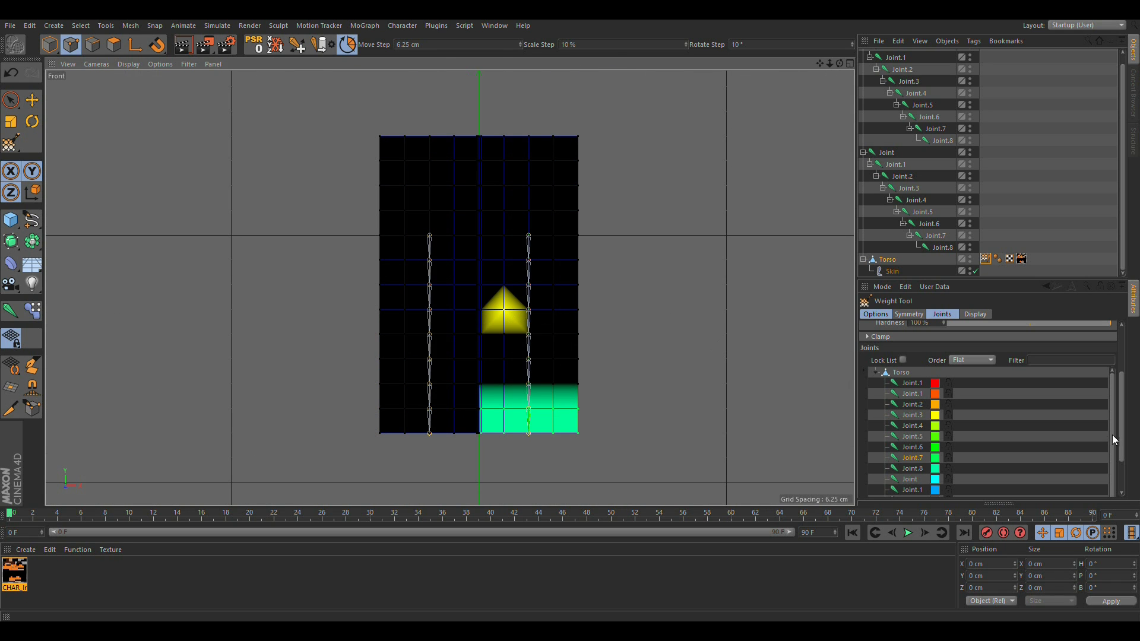
# Paint full weight for the second chain's cyan root Joint and blue Joint.1 along their point rows on the other Torso half.
pyautogui.scroll(-2, 1124, 443)
pyautogui.click(913, 444)
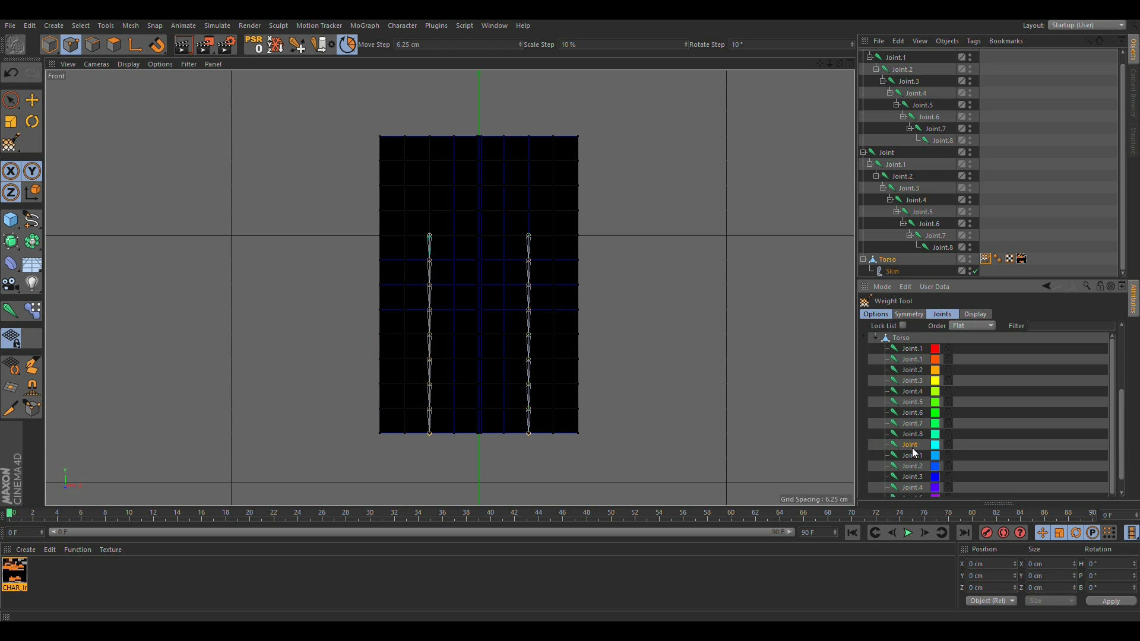
pyautogui.scroll(3, 429, 229)
pyautogui.moveTo(291, 246); pyautogui.dragTo(492, 245)
pyautogui.click(912, 455)
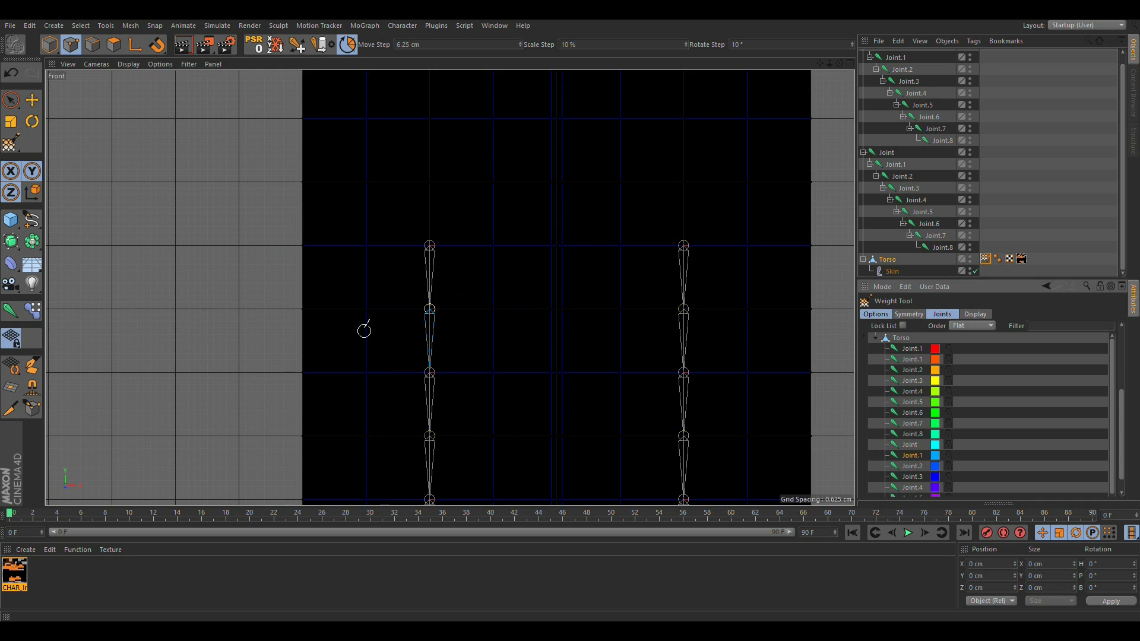
pyautogui.moveTo(302, 309); pyautogui.dragTo(492, 309)
# Paint full weight for the second chain's Joint.2, Joint.3 and Joint.4 along their point rows, from the outer edge to the centre seam.
pyautogui.click(927, 466)
pyautogui.moveTo(302, 372); pyautogui.dragTo(550, 369)
pyautogui.click(912, 477)
pyautogui.keyDown('alt'); pyautogui.moveTo(537, 436); pyautogui.dragTo(497, 215, button='middle'); pyautogui.keyUp('alt')
pyautogui.click(912, 487)
pyautogui.moveTo(309, 279); pyautogui.dragTo(499, 279)
# Paint full weight for the second chain's Joint.5 and Joint.6 on their rows and for Joint.7 on the two lowest rows.
pyautogui.keyDown('alt'); pyautogui.moveTo(493, 356); pyautogui.dragTo(506, 220, button='middle'); pyautogui.keyUp('alt')
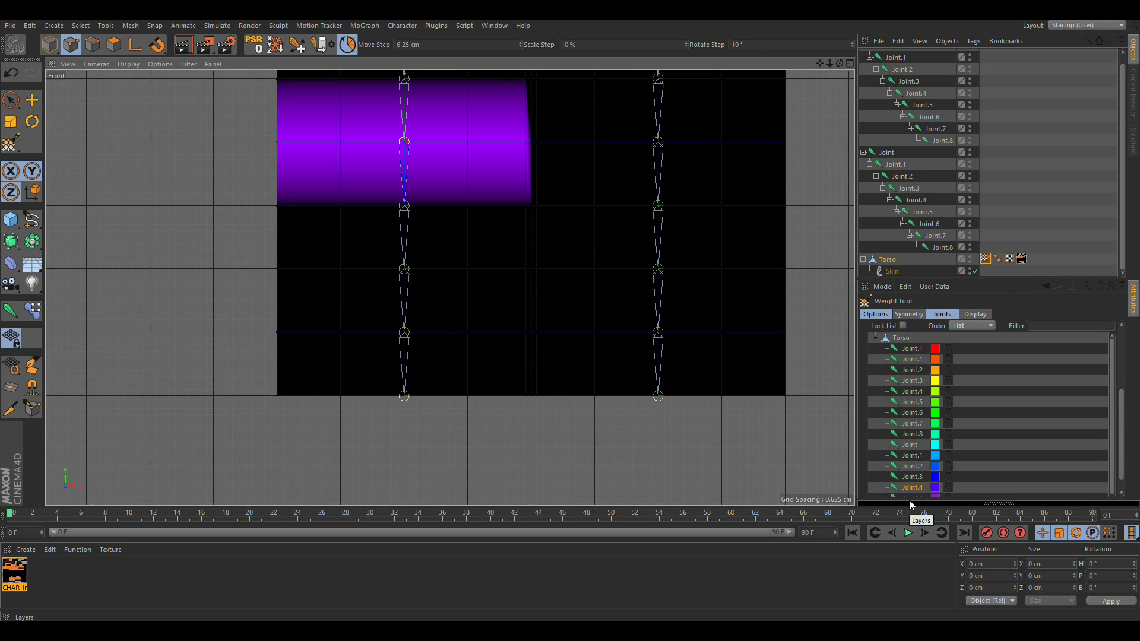
pyautogui.click(910, 495)
pyautogui.moveTo(315, 205); pyautogui.dragTo(505, 206)
pyautogui.scroll(-2, 1130, 423)
pyautogui.click(912, 470)
pyautogui.moveTo(314, 270); pyautogui.dragTo(505, 270)
pyautogui.click(909, 481)
pyautogui.scroll(-2, 457, 318)
# Select Torso in the Weight Tool's joint list to show all joints' weights on the mesh together.
pyautogui.scroll(3, 957, 473)
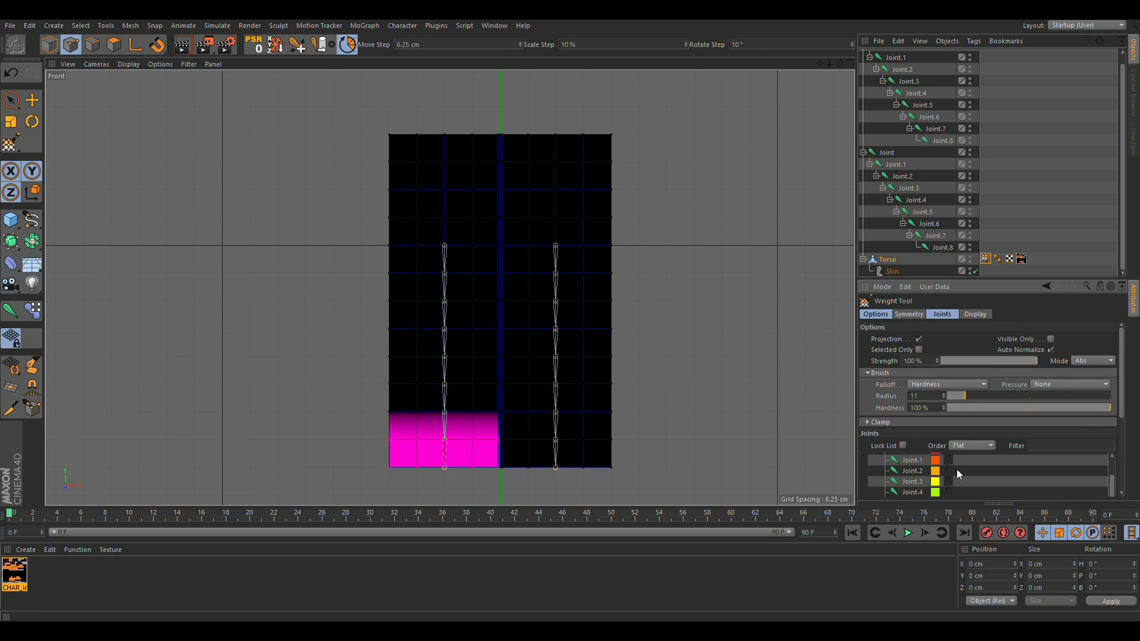
pyautogui.moveTo(1113, 489); pyautogui.dragTo(1114, 442)
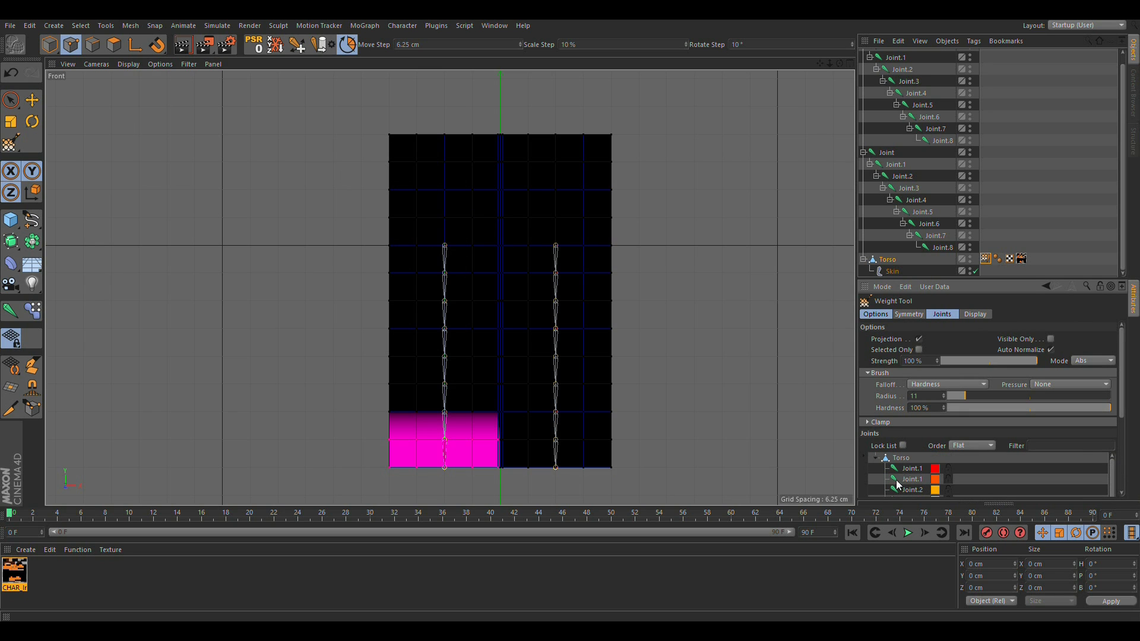
pyautogui.click(902, 460)
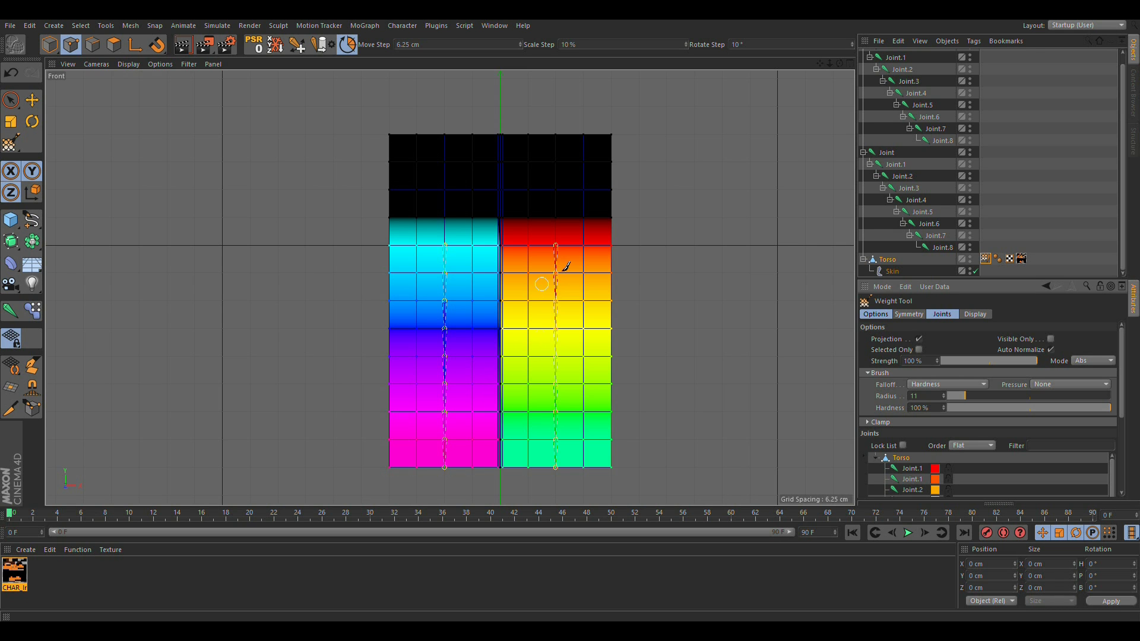
# Display the Right view with Gouraud Shading (Lines) so the Torso's weight colours show from the side.
pyautogui.press('F3')
pyautogui.keyDown('alt'); pyautogui.moveTo(448, 225); pyautogui.dragTo(587, 178, button='right'); pyautogui.keyUp('alt')
pyautogui.click(129, 64)
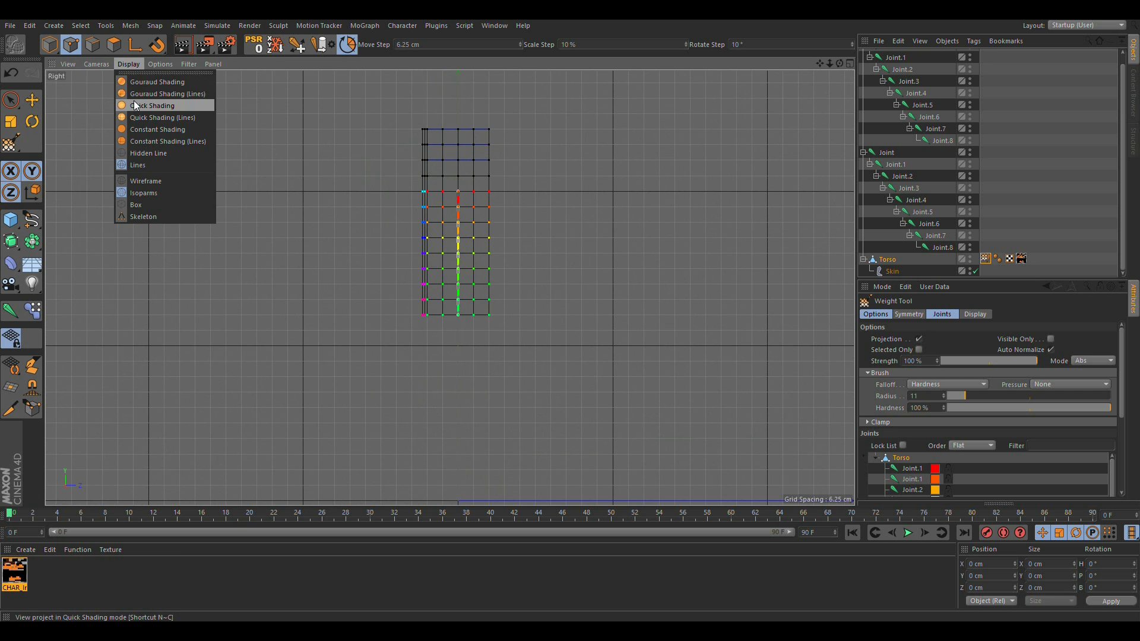
pyautogui.click(137, 95)
pyautogui.scroll(5, 451, 173)
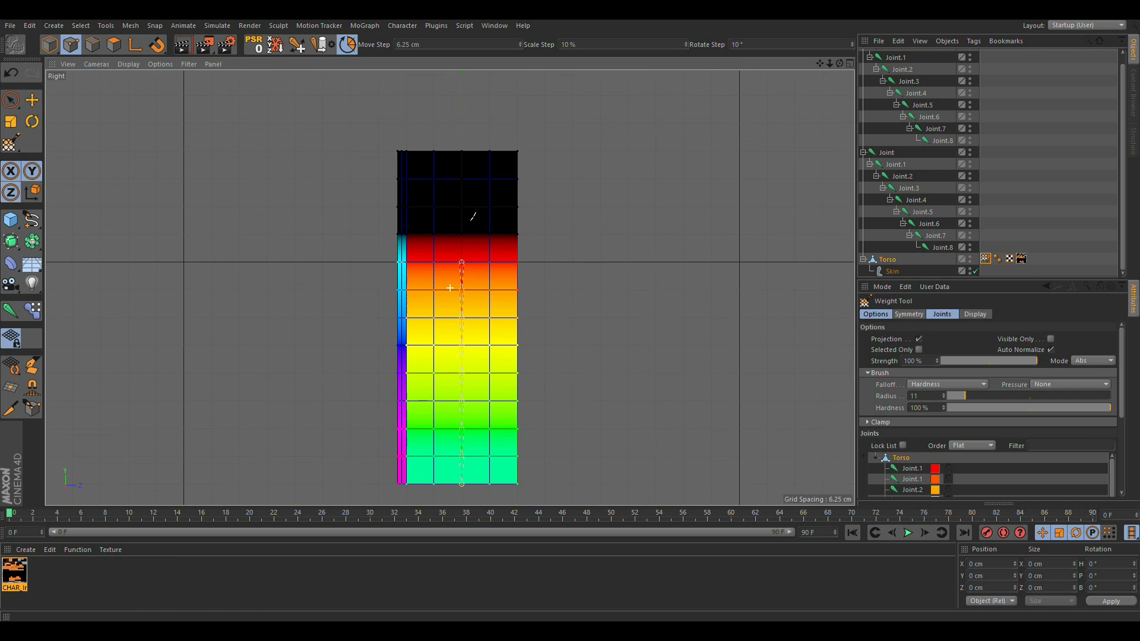
# Set the brush radius to 46 and clear the painted weights from the back half of the Torso in the Right view.
pyautogui.keyDown('alt'); pyautogui.moveTo(472, 294); pyautogui.dragTo(446, 231, button='middle'); pyautogui.keyUp('alt')
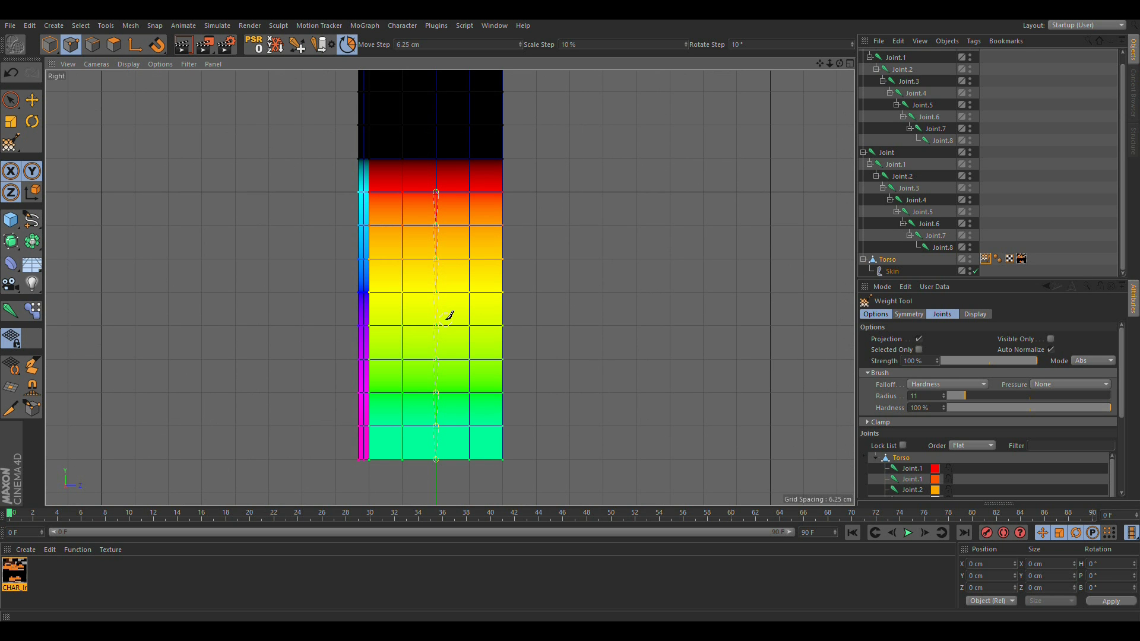
pyautogui.press('F1')
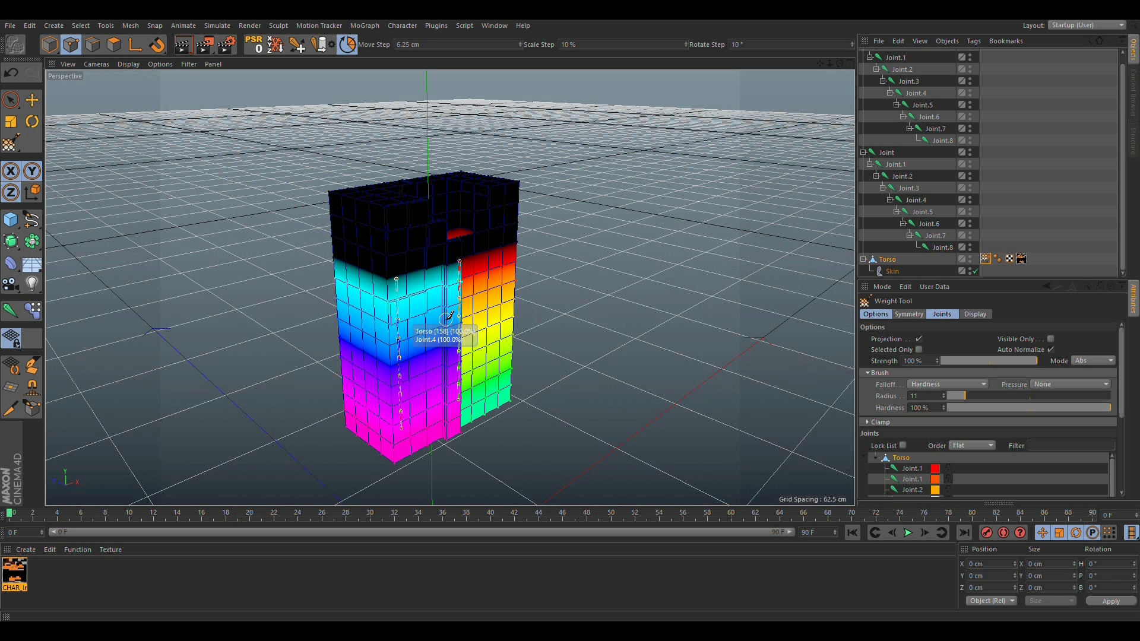
pyautogui.scroll(6, 475, 299)
pyautogui.keyDown('alt'); pyautogui.moveTo(476, 299); pyautogui.dragTo(284, 207); pyautogui.keyUp('alt')
pyautogui.press('F4')
pyautogui.press('F3')
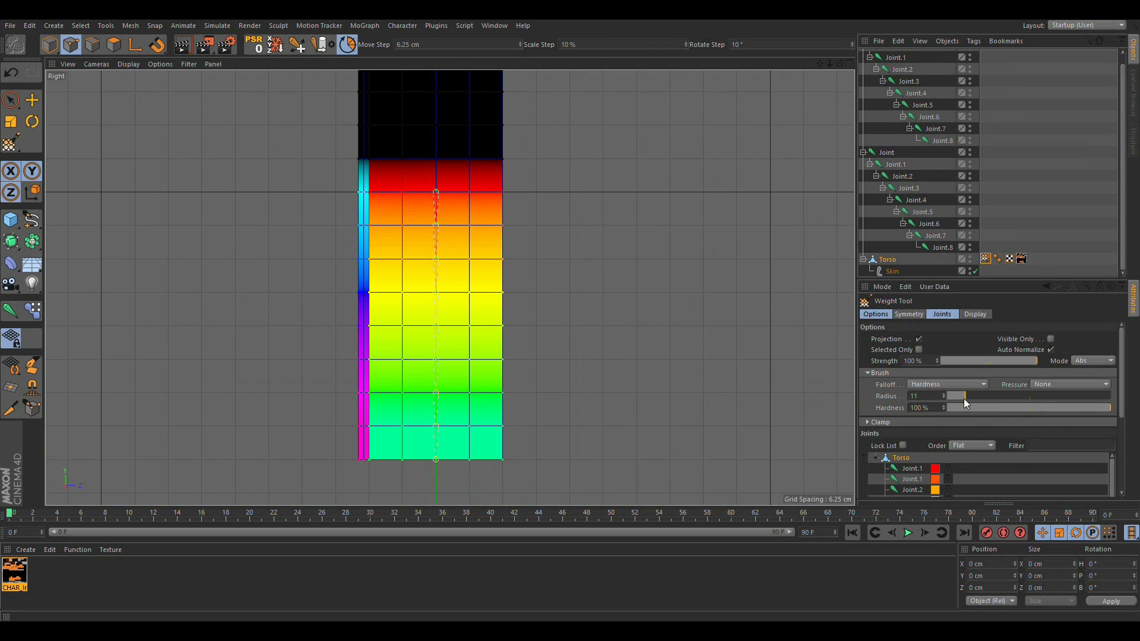
pyautogui.moveTo(964, 399); pyautogui.dragTo(985, 394)
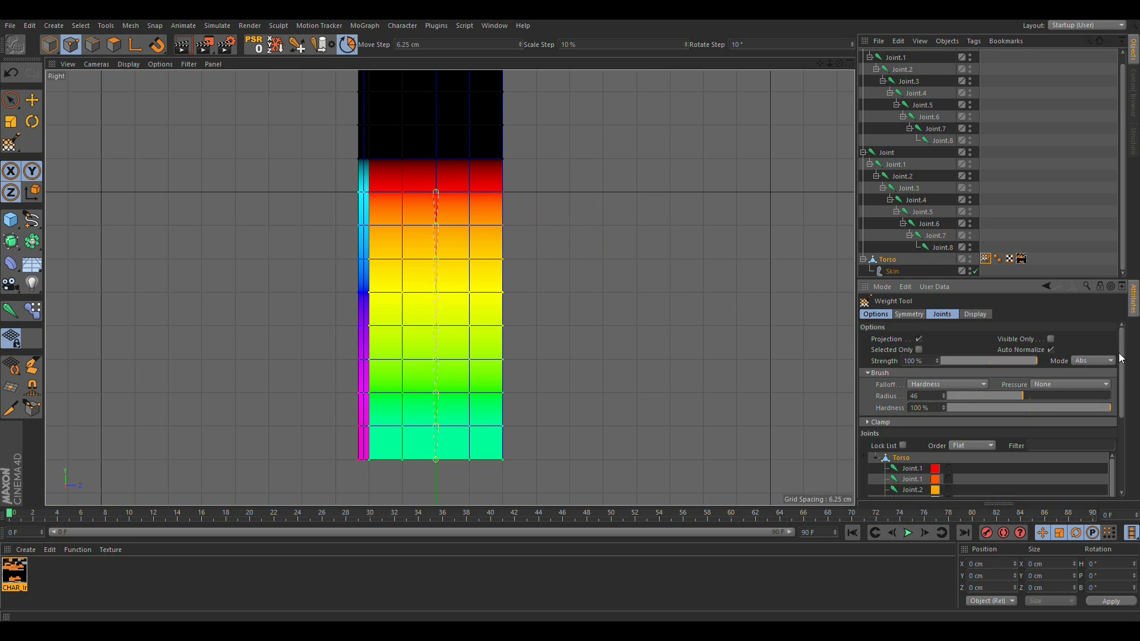
pyautogui.moveTo(509, 147)
pyautogui.mouseDown()
pyautogui.moveTo(484, 119)
pyautogui.moveTo(511, 256)
pyautogui.moveTo(493, 478)
pyautogui.moveTo(469, 439)
pyautogui.moveTo(473, 114)
pyautogui.moveTo(456, 204)
pyautogui.moveTo(454, 172)
pyautogui.moveTo(440, 309)
pyautogui.moveTo(448, 527)
pyautogui.mouseUp()
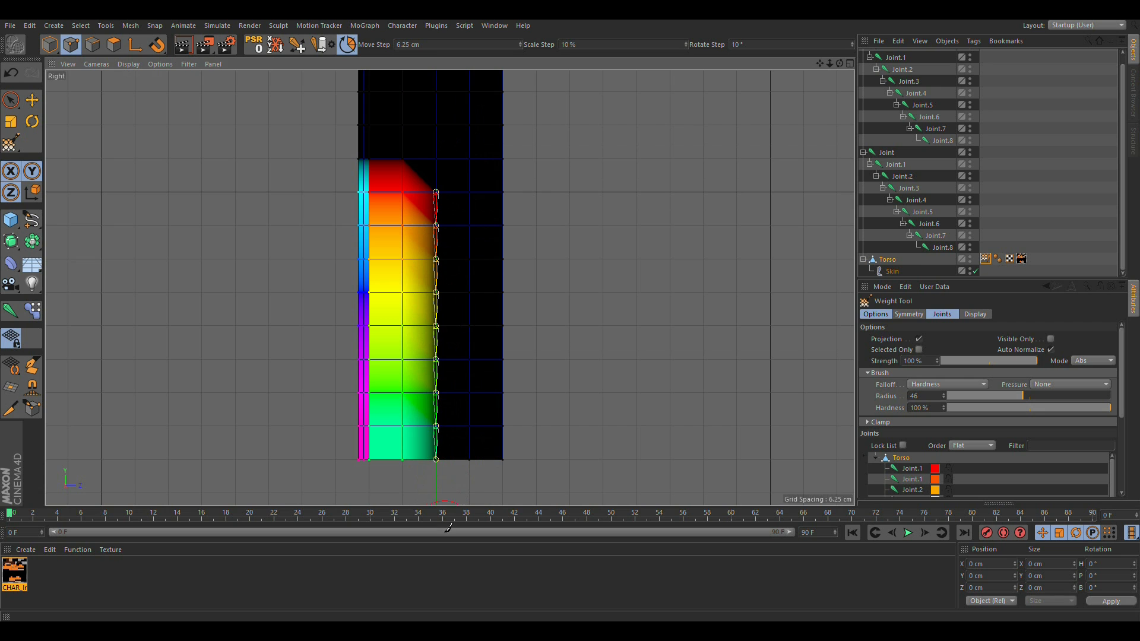
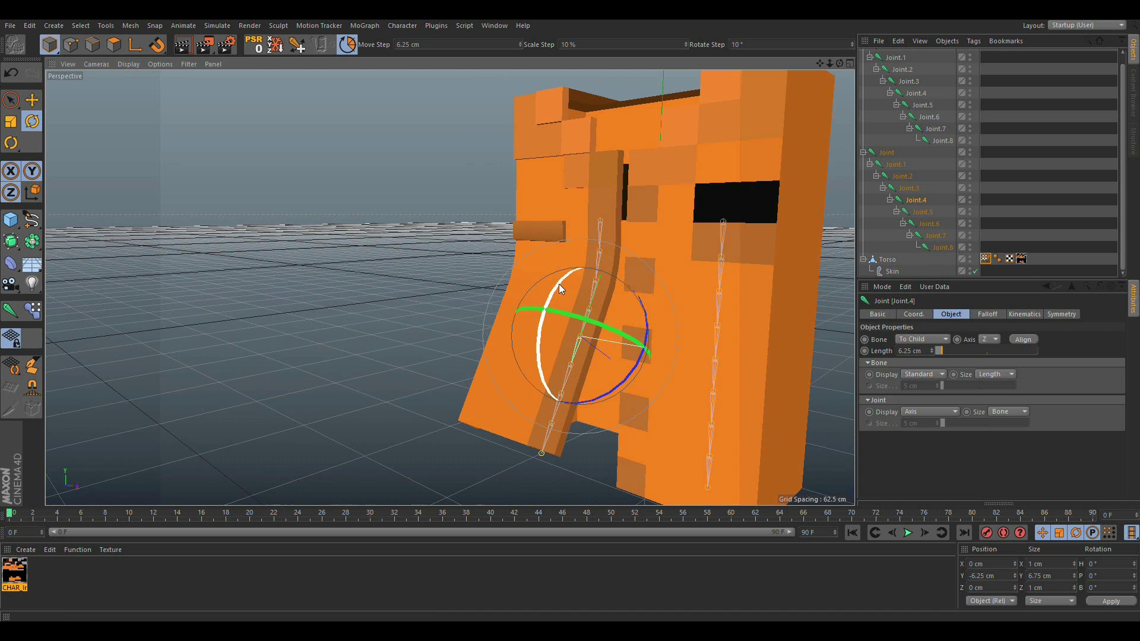
# Test the rig by rotating the second chain's lower joints, from Joint.5 down to Joint.8, so the jacket flap curls outward.
pyautogui.keyDown('alt'); pyautogui.moveTo(697, 201); pyautogui.dragTo(837, 202); pyautogui.keyUp('alt')
pyautogui.click(922, 214)
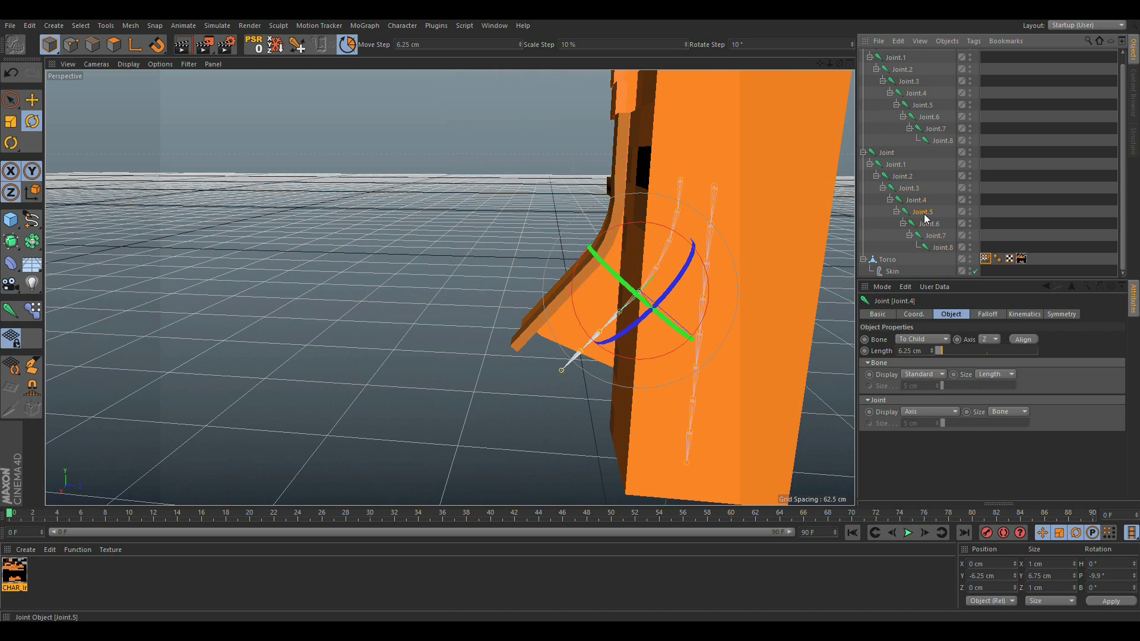
pyautogui.moveTo(585, 251); pyautogui.dragTo(598, 277)
pyautogui.click(929, 224)
pyautogui.click(929, 236)
pyautogui.keyDown('alt'); pyautogui.moveTo(628, 298); pyautogui.dragTo(528, 233, button='middle'); pyautogui.keyUp('alt')
pyautogui.click(942, 252)
pyautogui.moveTo(459, 248); pyautogui.dragTo(605, 222)
# Deselect the joints and examine the curled jacket flap from several angles.
pyautogui.click(754, 237)
pyautogui.keyDown('alt'); pyautogui.moveTo(606, 222); pyautogui.dragTo(600, 251, button='right'); pyautogui.keyUp('alt')
pyautogui.keyDown('alt'); pyautogui.moveTo(601, 251); pyautogui.dragTo(615, 374, button='middle'); pyautogui.keyUp('alt')
pyautogui.keyDown('alt'); pyautogui.moveTo(551, 359); pyautogui.dragTo(791, 272); pyautogui.keyUp('alt')
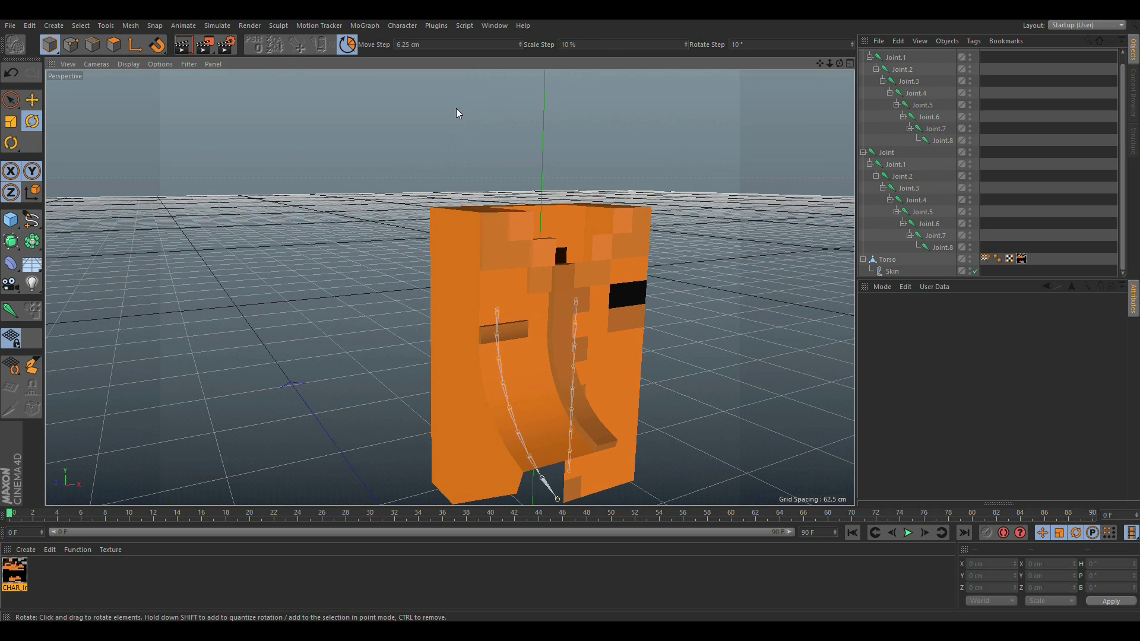
pyautogui.keyDown('alt'); pyautogui.moveTo(514, 449); pyautogui.dragTo(518, 321); pyautogui.keyUp('alt')
pyautogui.scroll(3, 519, 316)
pyautogui.keyDown('alt'); pyautogui.moveTo(494, 284); pyautogui.dragTo(443, 234); pyautogui.keyUp('alt')
pyautogui.keyDown('alt'); pyautogui.moveTo(511, 425); pyautogui.dragTo(552, 279); pyautogui.keyUp('alt')
pyautogui.click(575, 275)
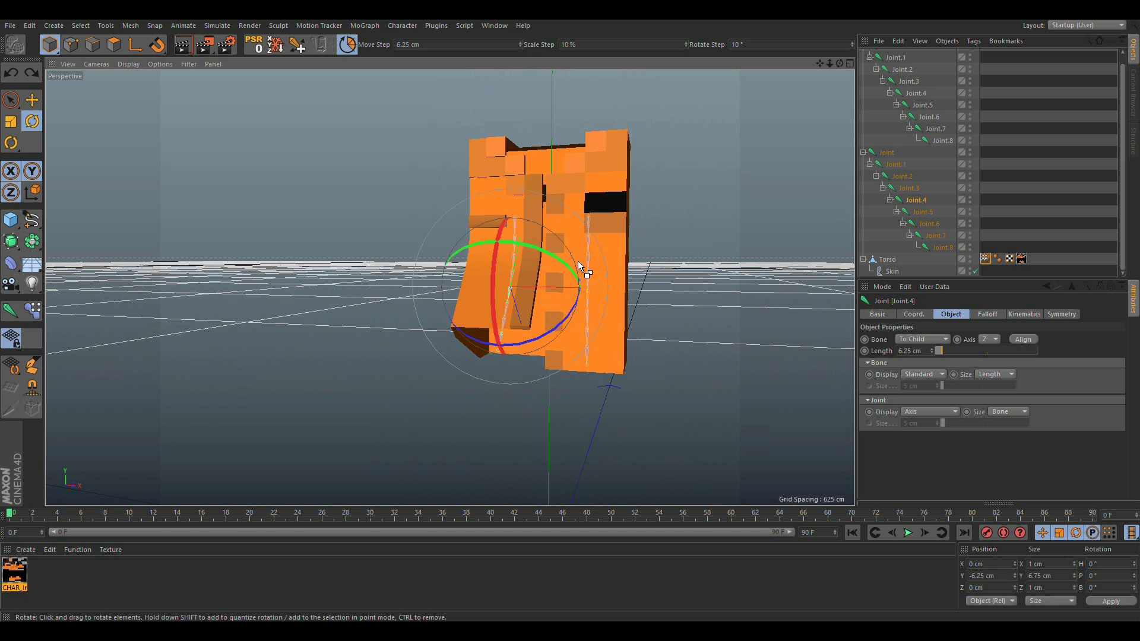
# Undo the test rotations of the second chain's joints.
pyautogui.hotkey('ctrl', 'z')
pyautogui.hotkey('ctrl', 'z')
pyautogui.hotkey('ctrl', 'z')
pyautogui.hotkey('ctrl', 'z')
pyautogui.hotkey('ctrl', 'z')
# Set the rotate step to 5° and rotate the second chain's Joint.1 to P -5° and B 5°, swinging the flap outward.
pyautogui.click(692, 266)
pyautogui.keyDown('alt'); pyautogui.moveTo(692, 266); pyautogui.dragTo(643, 300); pyautogui.keyUp('alt')
pyautogui.scroll(3, 625, 251)
pyautogui.keyDown('alt'); pyautogui.moveTo(626, 256); pyautogui.dragTo(701, 190); pyautogui.keyUp('alt')
pyautogui.click(778, 40)
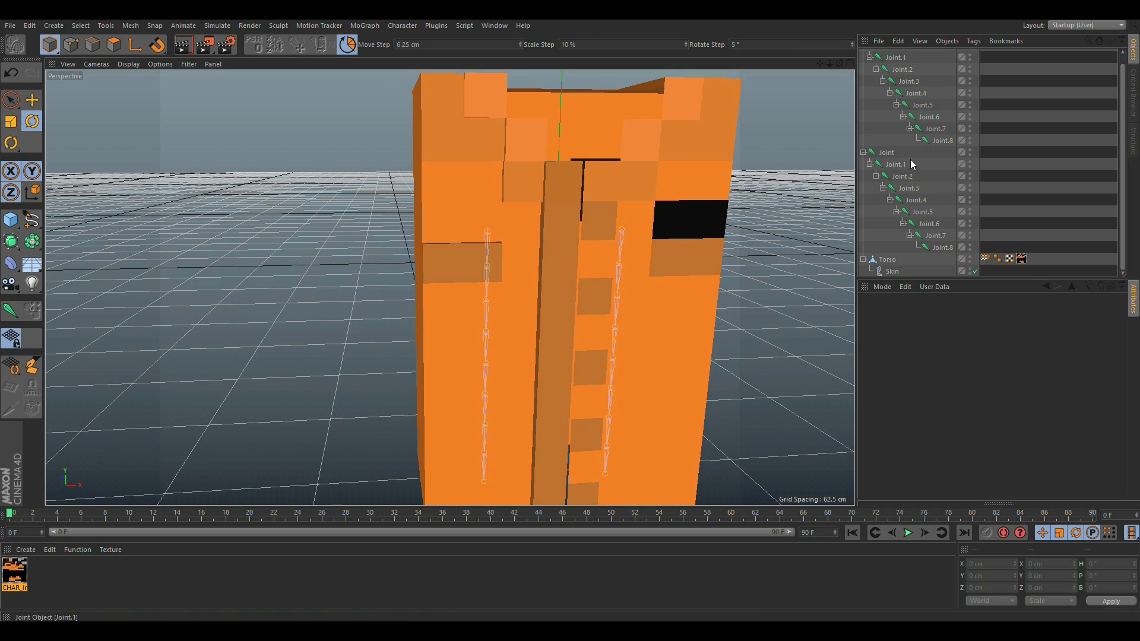
pyautogui.click(895, 165)
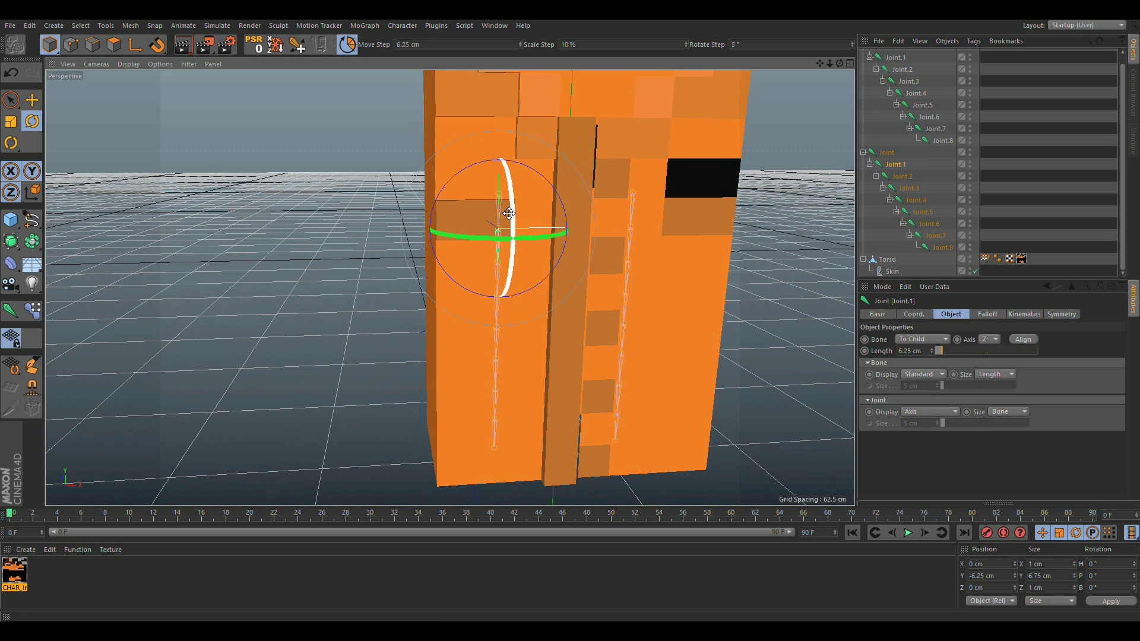
pyautogui.moveTo(509, 214); pyautogui.dragTo(461, 177)
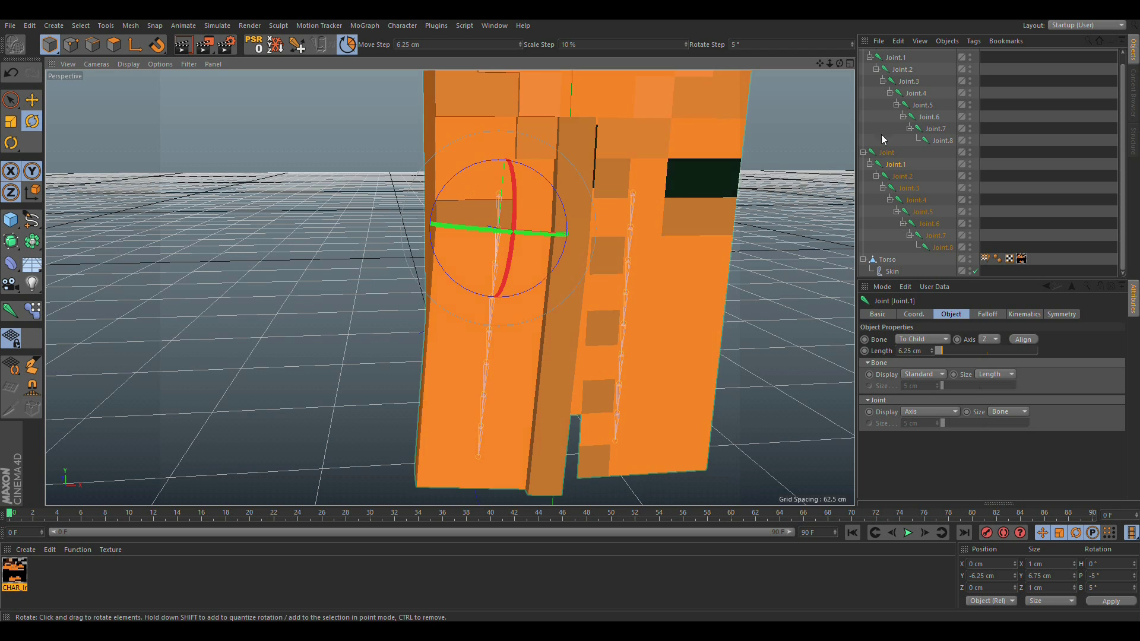
# Try rotating the second chain's Joint.2 to P -5° and B 5°, and undo the rotations.
pyautogui.click(902, 176)
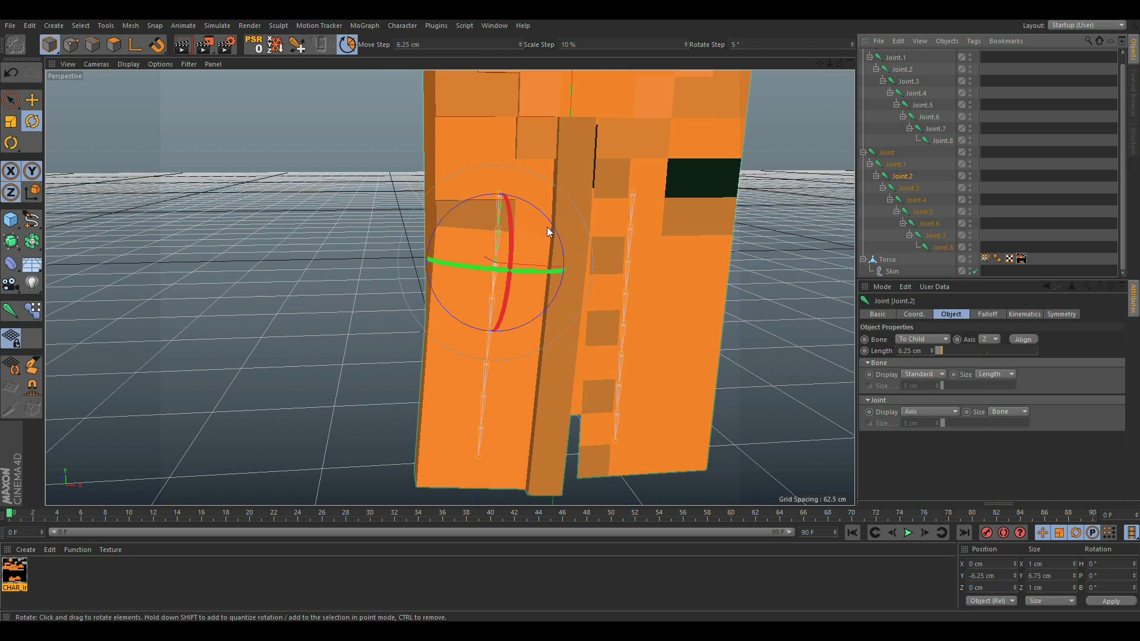
pyautogui.moveTo(516, 232); pyautogui.dragTo(463, 213)
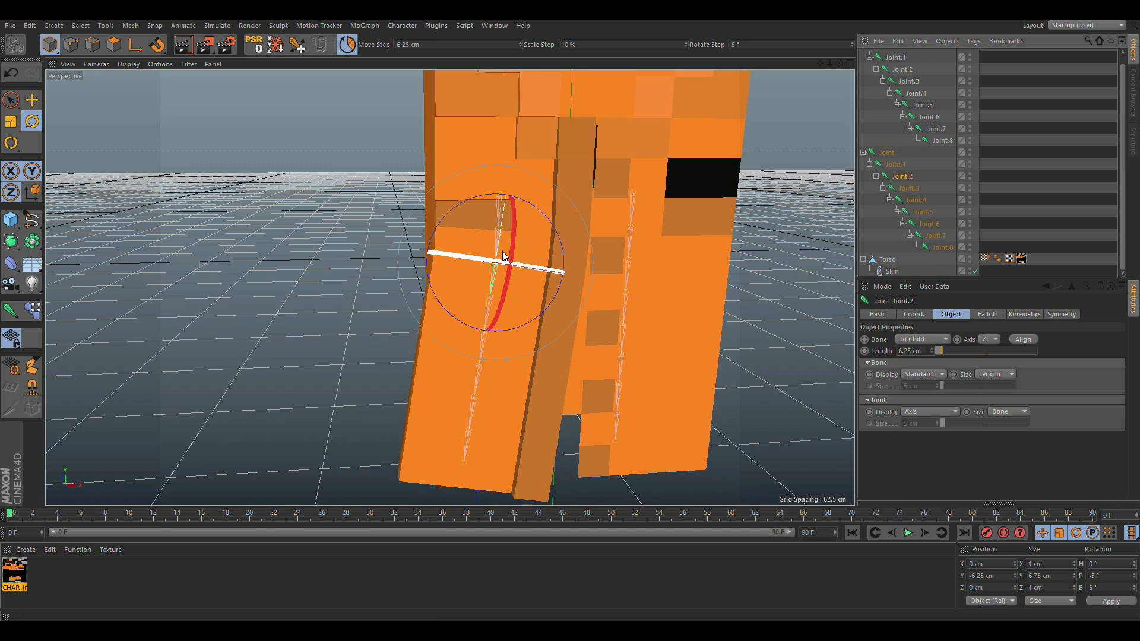
pyautogui.moveTo(513, 243); pyautogui.dragTo(463, 212)
pyautogui.hotkey('ctrl', 'z')
pyautogui.hotkey('ctrl', 'z')
pyautogui.hotkey('ctrl', 'z')
pyautogui.hotkey('ctrl', 'z')
pyautogui.hotkey('ctrl', 'z')
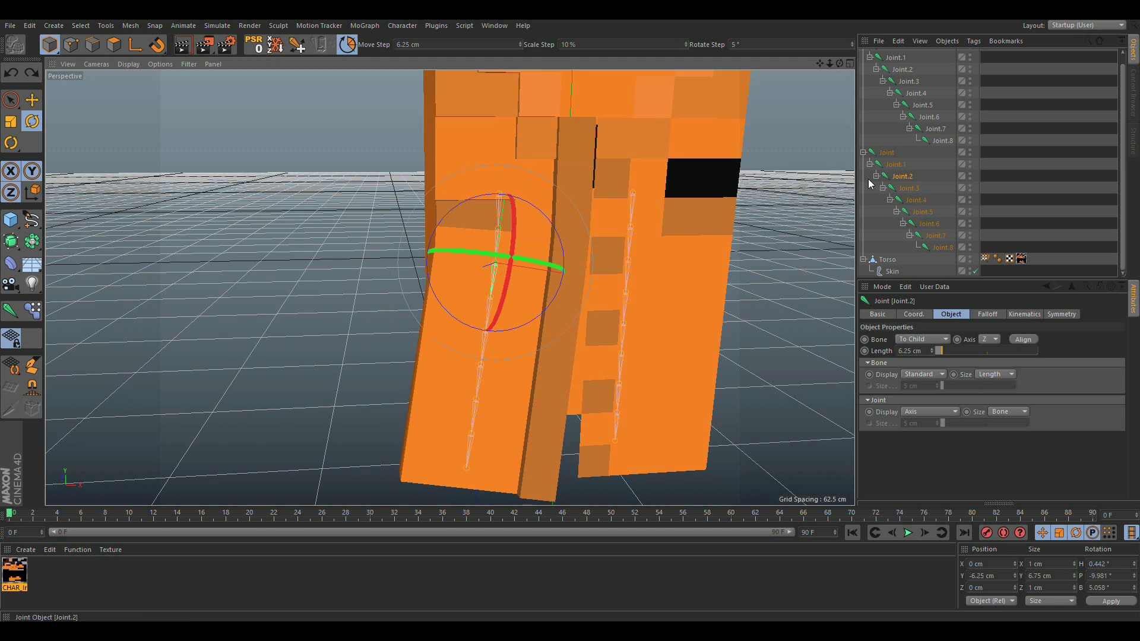
# Rotate the second chain's Joint.2 to P -5° and bend the joints below it so the flap curls outward.
pyautogui.keyDown('alt'); pyautogui.moveTo(483, 315); pyautogui.dragTo(653, 296); pyautogui.keyUp('alt')
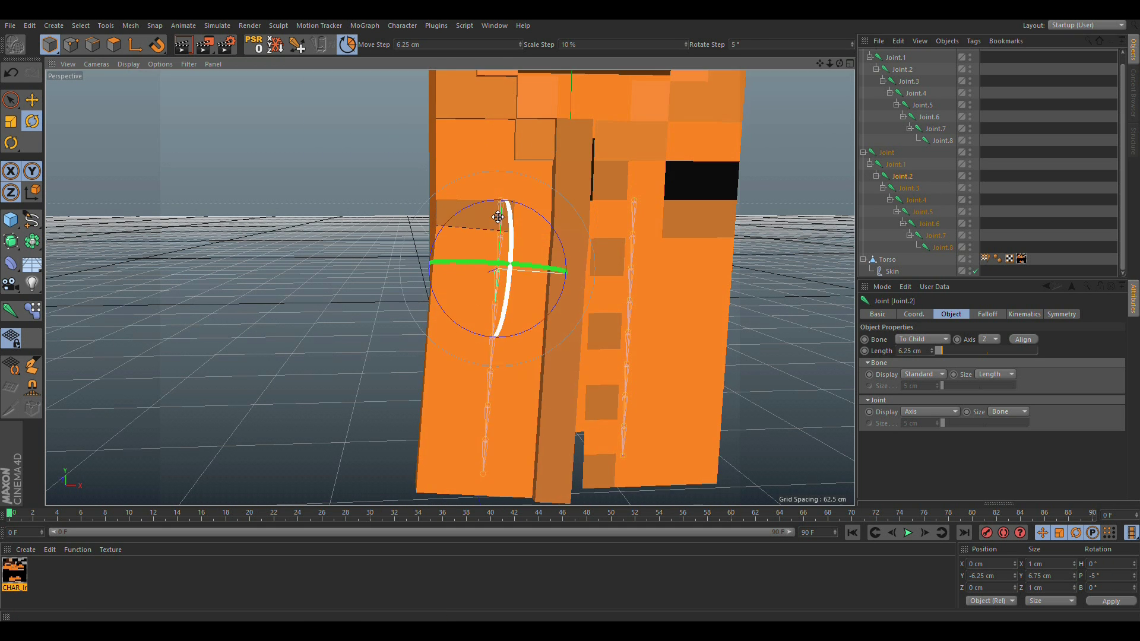
pyautogui.moveTo(496, 261); pyautogui.dragTo(480, 370)
# Try rotating the first chain's Joint.2 to P -5° and its Joint.3, and undo these rotations.
pyautogui.click(902, 69)
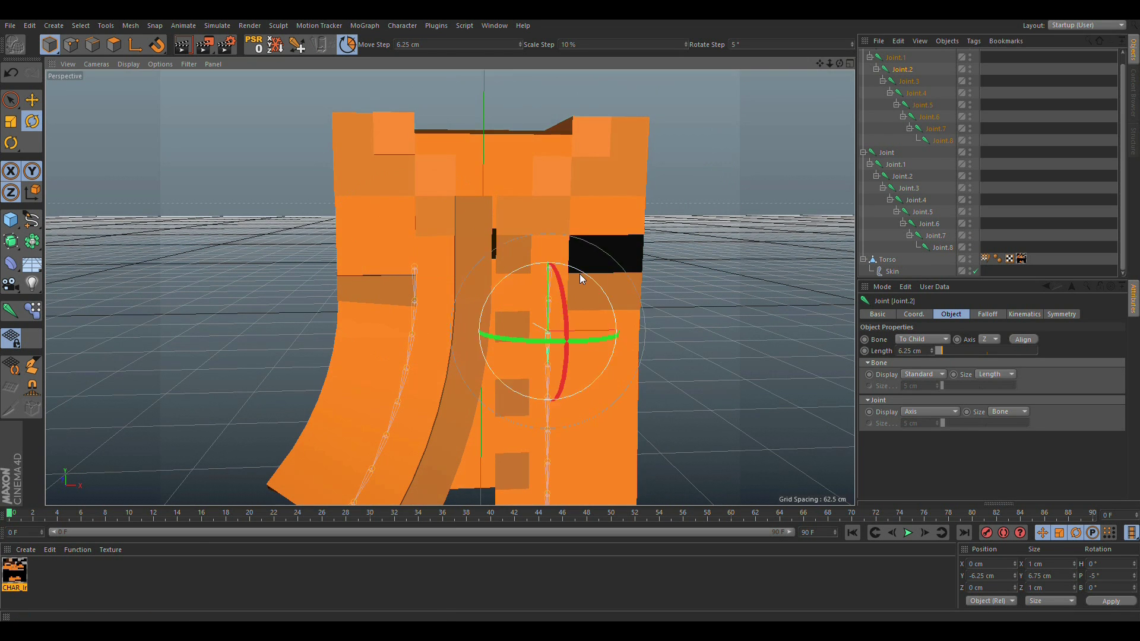
pyautogui.moveTo(581, 278); pyautogui.dragTo(569, 272)
pyautogui.click(908, 81)
pyautogui.moveTo(564, 338); pyautogui.dragTo(596, 332)
pyautogui.hotkey('ctrl', 'z')
pyautogui.hotkey('ctrl', 'z')
pyautogui.hotkey('ctrl', 'z')
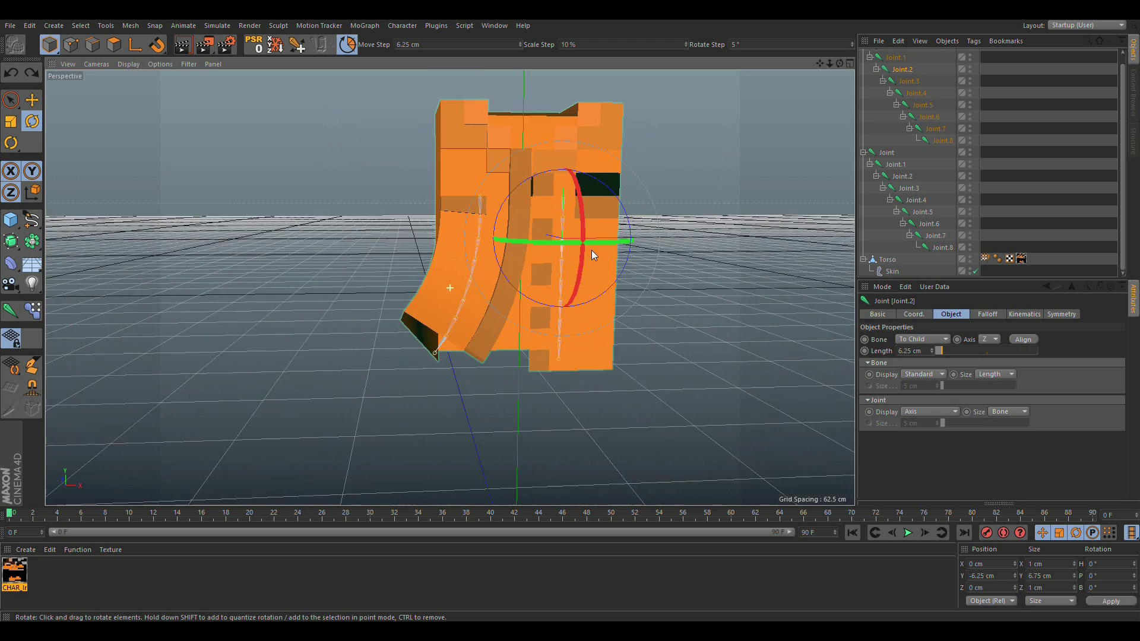
# Examine the curled flap and the straight flap of the jacket from several angles and distances.
pyautogui.keyDown('alt'); pyautogui.moveTo(592, 251); pyautogui.dragTo(538, 236); pyautogui.keyUp('alt')
pyautogui.keyDown('alt'); pyautogui.moveTo(537, 236); pyautogui.dragTo(516, 260, button='right'); pyautogui.keyUp('alt')
pyautogui.keyDown('alt'); pyautogui.moveTo(516, 264); pyautogui.dragTo(402, 316); pyautogui.keyUp('alt')
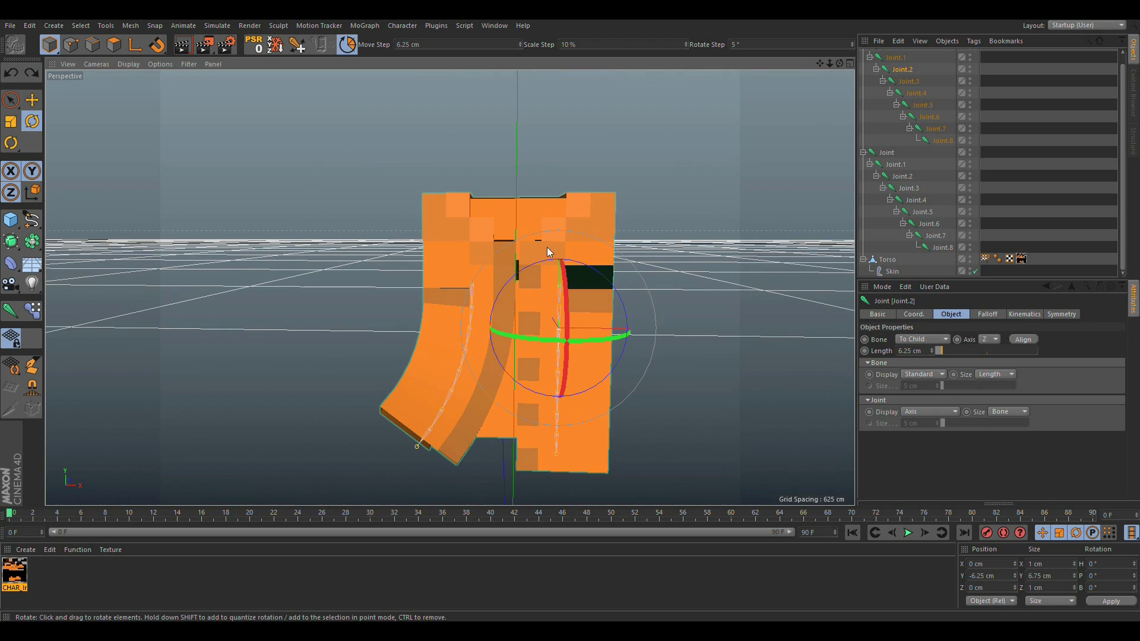
pyautogui.keyDown('alt'); pyautogui.moveTo(424, 384); pyautogui.dragTo(483, 364, button='right'); pyautogui.keyUp('alt')
pyautogui.keyDown('alt'); pyautogui.moveTo(483, 364); pyautogui.dragTo(380, 315); pyautogui.keyUp('alt')
pyautogui.keyDown('alt'); pyautogui.moveTo(487, 317); pyautogui.dragTo(475, 372, button='right'); pyautogui.keyUp('alt')
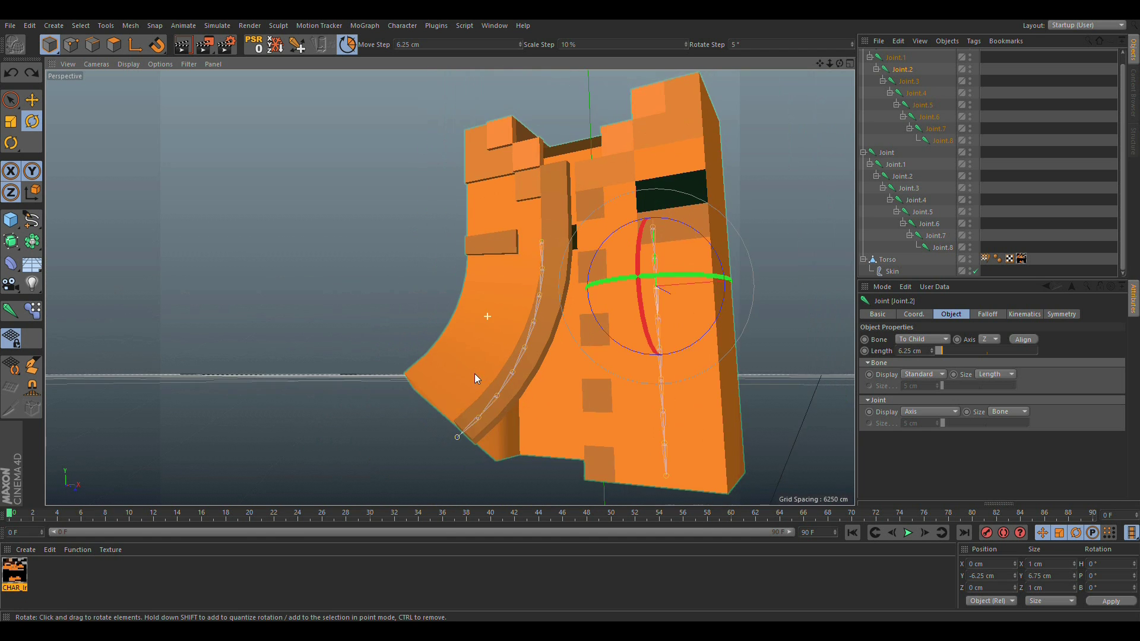
pyautogui.keyDown('alt'); pyautogui.moveTo(475, 373); pyautogui.dragTo(415, 330, button='middle'); pyautogui.keyUp('alt')
pyautogui.keyDown('alt'); pyautogui.moveTo(416, 330); pyautogui.dragTo(512, 357); pyautogui.keyUp('alt')
pyautogui.keyDown('alt'); pyautogui.moveTo(473, 259); pyautogui.dragTo(472, 293, button='right'); pyautogui.keyUp('alt')
pyautogui.keyDown('alt'); pyautogui.moveTo(474, 257); pyautogui.dragTo(482, 350, button='middle'); pyautogui.keyUp('alt')
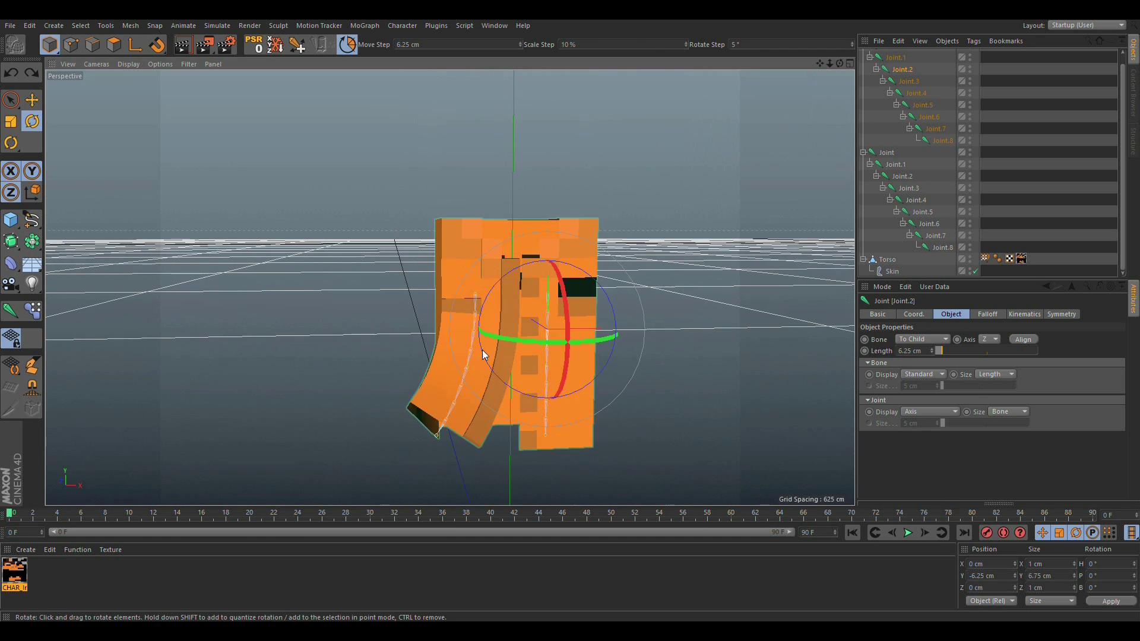
pyautogui.scroll(2, 482, 354)
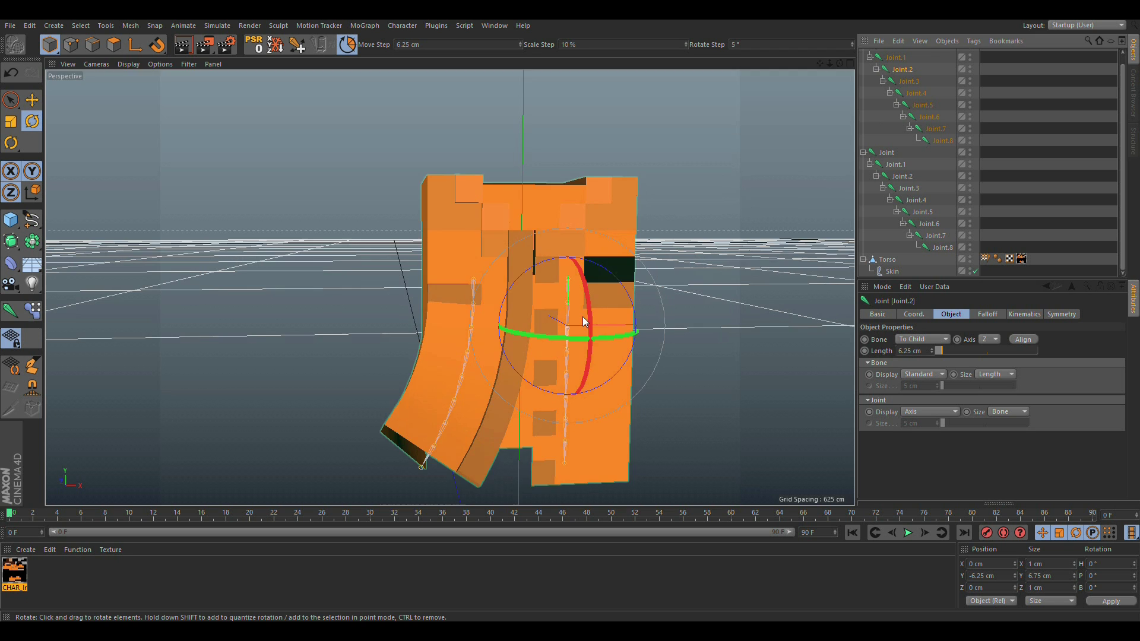
pyautogui.scroll(2, 585, 315)
# Try rotating the first chain's Joint.2 to P -5° and B -5°, and undo the rotation.
pyautogui.moveTo(586, 308); pyautogui.dragTo(600, 274)
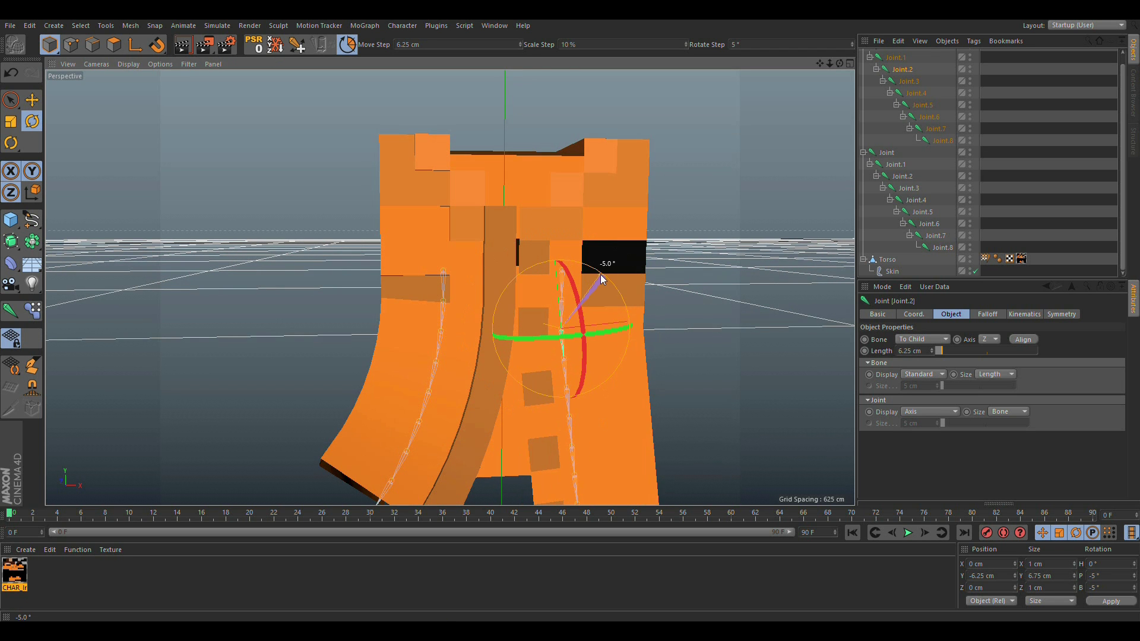
pyautogui.keyDown('alt'); pyautogui.moveTo(582, 336); pyautogui.dragTo(612, 338); pyautogui.keyUp('alt')
pyautogui.hotkey('ctrl', 'z')
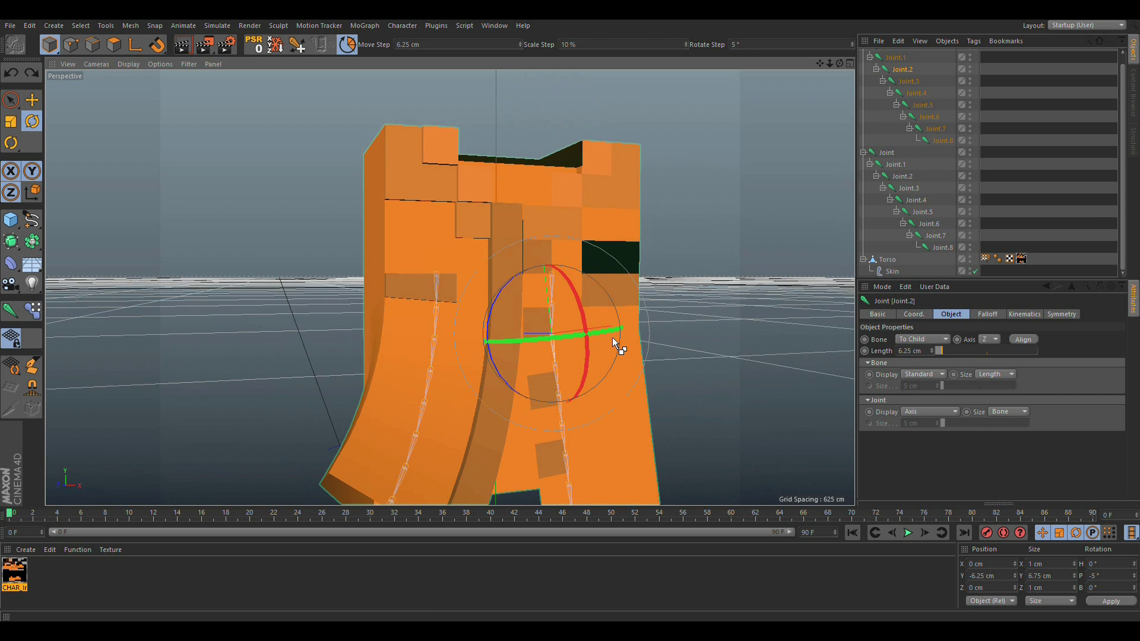
pyautogui.hotkey('ctrl', 'z')
# Deselect the joints and inspect the jacket's curled flap from the front, the side and close up.
pyautogui.click(713, 292)
pyautogui.keyDown('alt'); pyautogui.moveTo(712, 292); pyautogui.dragTo(518, 305); pyautogui.keyUp('alt')
pyautogui.scroll(-3, 507, 327)
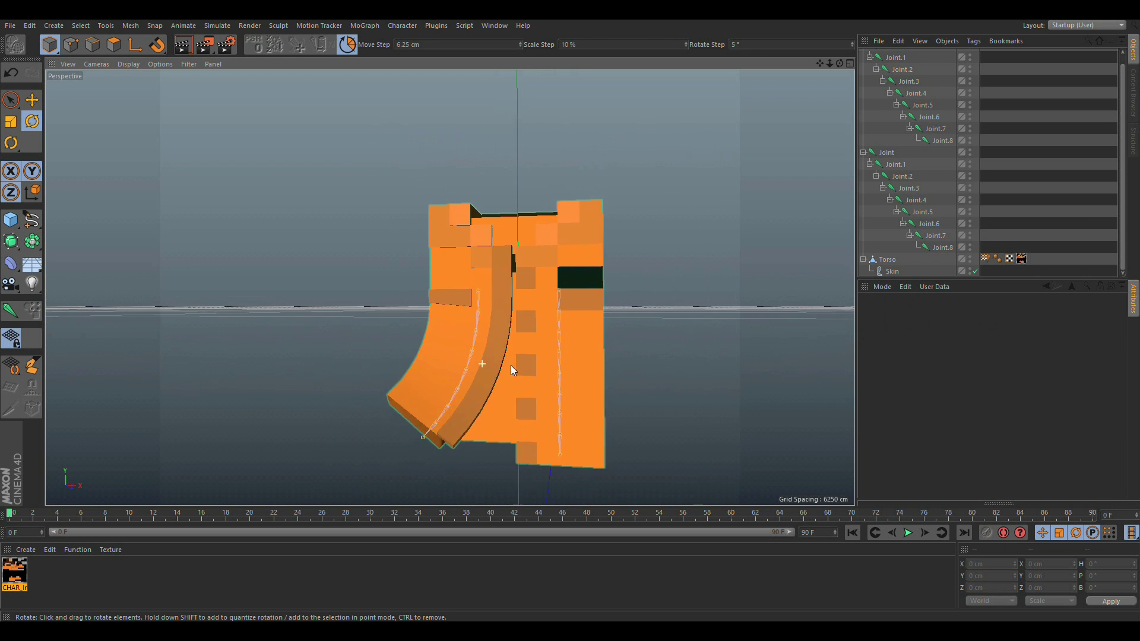
pyautogui.keyDown('alt'); pyautogui.moveTo(510, 365); pyautogui.dragTo(555, 338); pyautogui.keyUp('alt')
pyautogui.scroll(3, 458, 308)
pyautogui.keyDown('alt'); pyautogui.moveTo(417, 305); pyautogui.dragTo(471, 322); pyautogui.keyUp('alt')
pyautogui.keyDown('alt'); pyautogui.moveTo(472, 322); pyautogui.dragTo(478, 267, button='middle'); pyautogui.keyUp('alt')
pyautogui.keyDown('alt'); pyautogui.moveTo(486, 289); pyautogui.dragTo(444, 255); pyautogui.keyUp('alt')
pyautogui.scroll(-3, 445, 261)
pyautogui.keyDown('alt'); pyautogui.moveTo(449, 288); pyautogui.dragTo(447, 376, button='middle'); pyautogui.keyUp('alt')
pyautogui.keyDown('alt'); pyautogui.moveTo(447, 376); pyautogui.dragTo(419, 376); pyautogui.keyUp('alt')
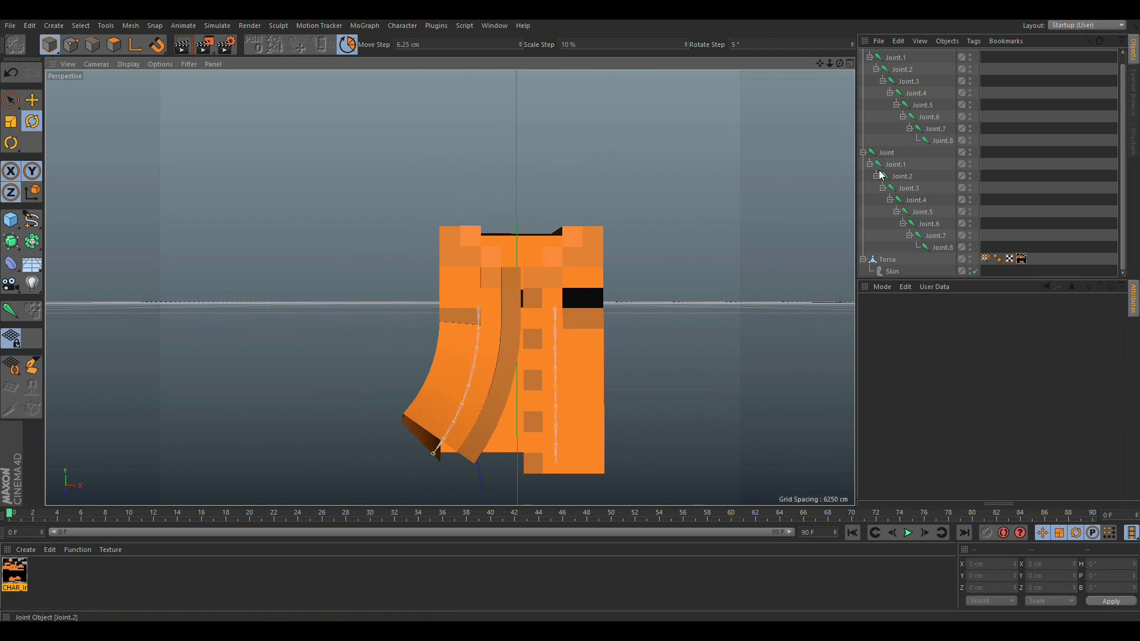
# Select the second chain's joints from Joint.1 to Joint.8 and create an IK chain from them.
pyautogui.click(886, 153)
pyautogui.click(895, 165)
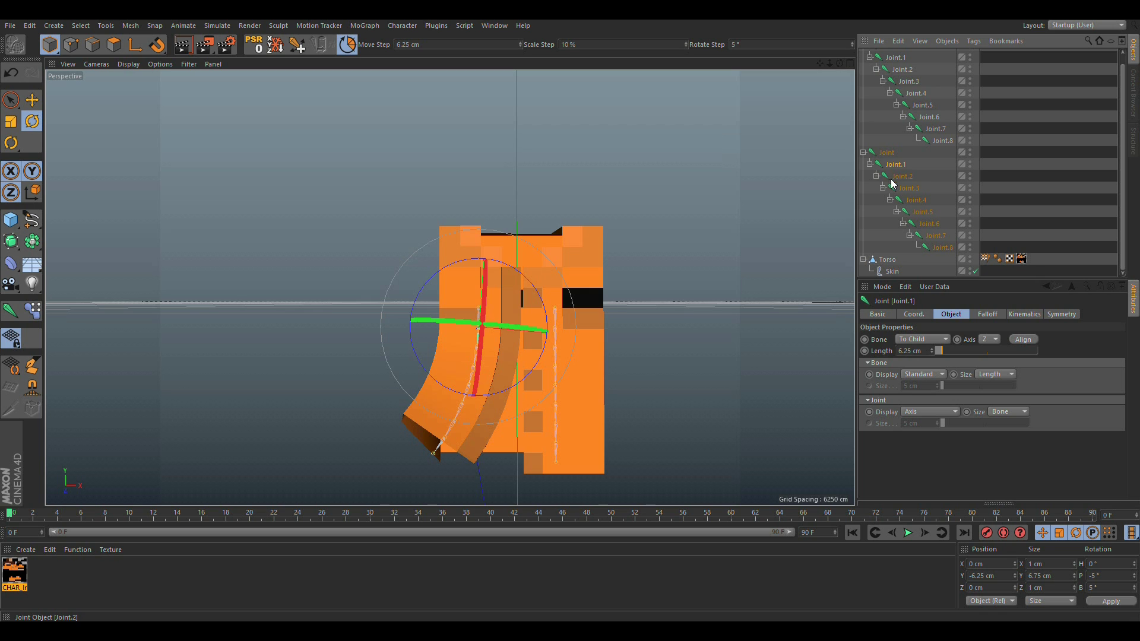
pyautogui.hotkey('ctrl', 'z')
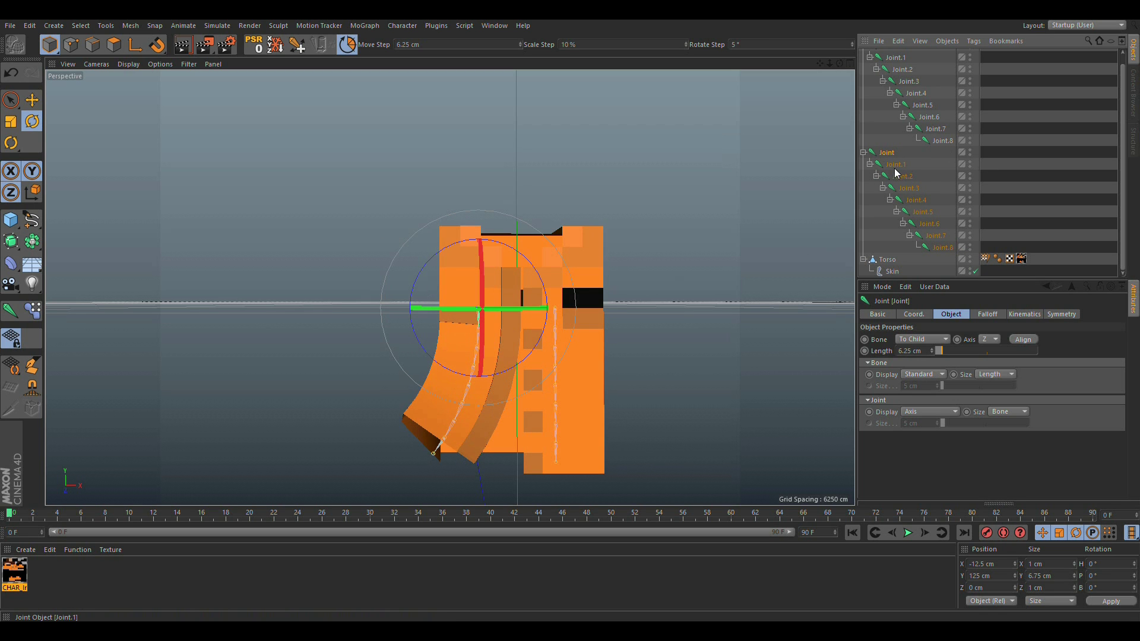
pyautogui.click(896, 168)
pyautogui.keyDown('shift'); pyautogui.click(937, 247); pyautogui.keyUp('shift')
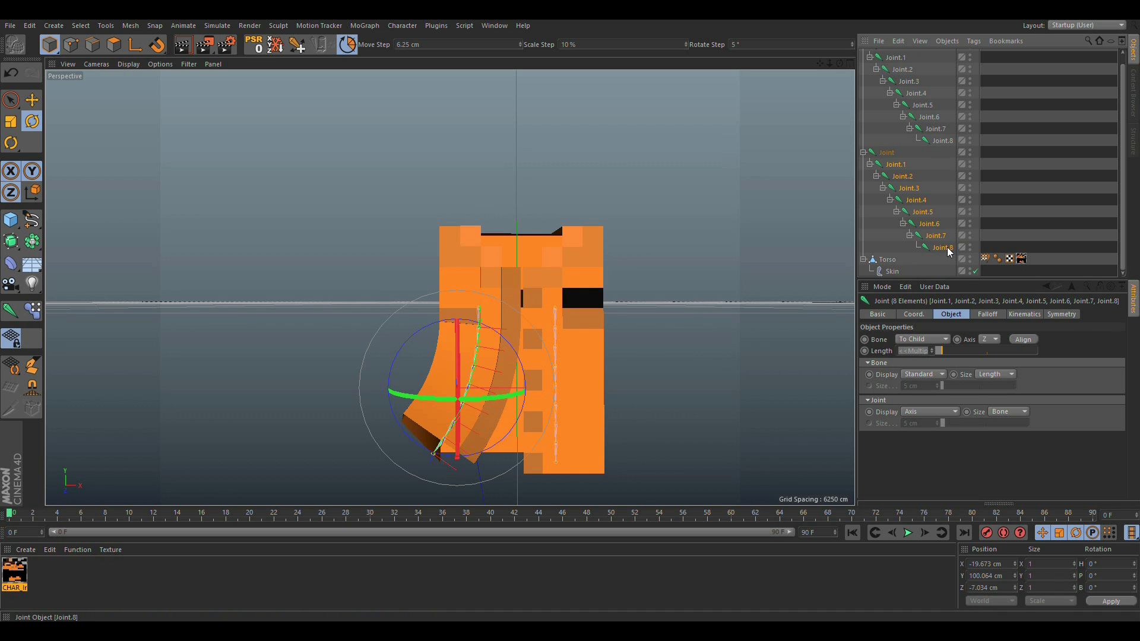
pyautogui.keyDown('alt'); pyautogui.moveTo(621, 358); pyautogui.dragTo(451, 368); pyautogui.keyUp('alt')
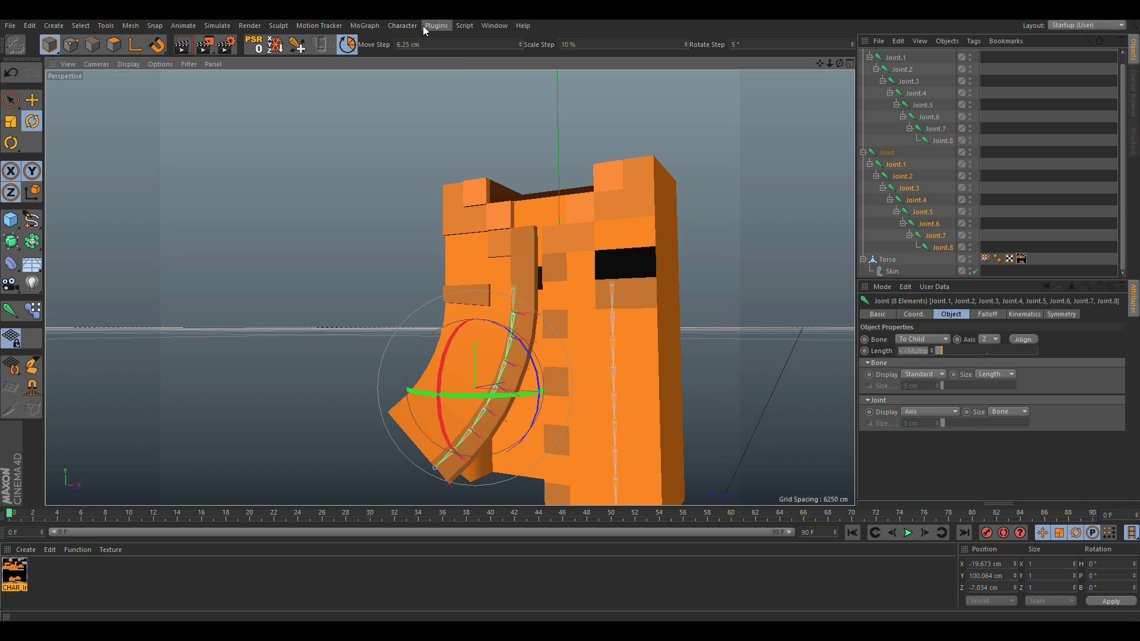
pyautogui.click(402, 25)
pyautogui.moveTo(418, 55)
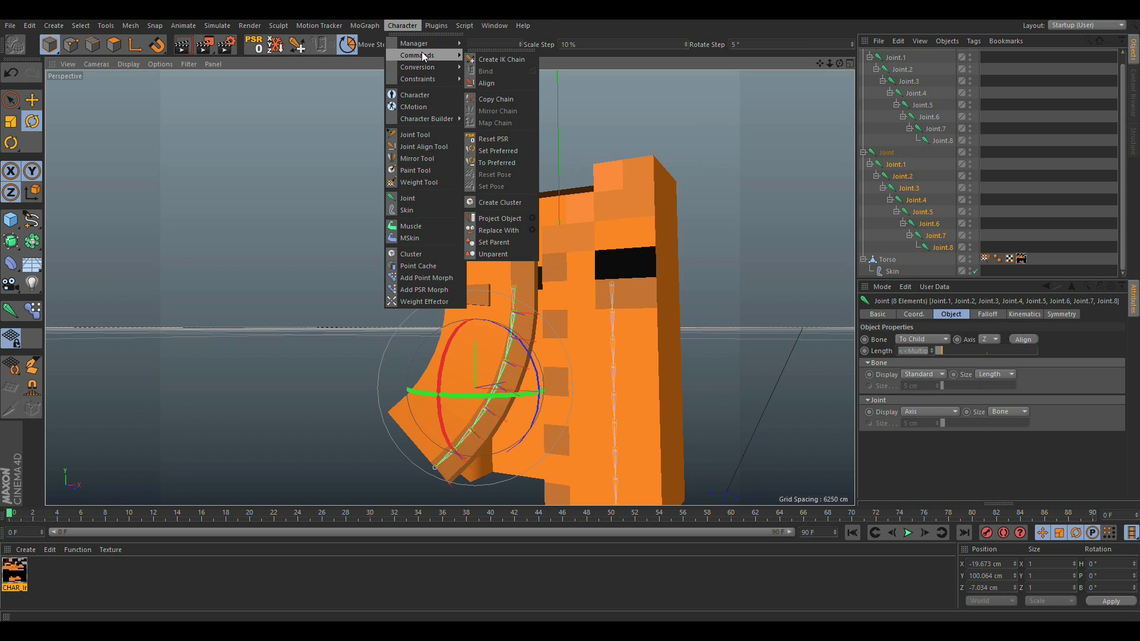
pyautogui.click(484, 60)
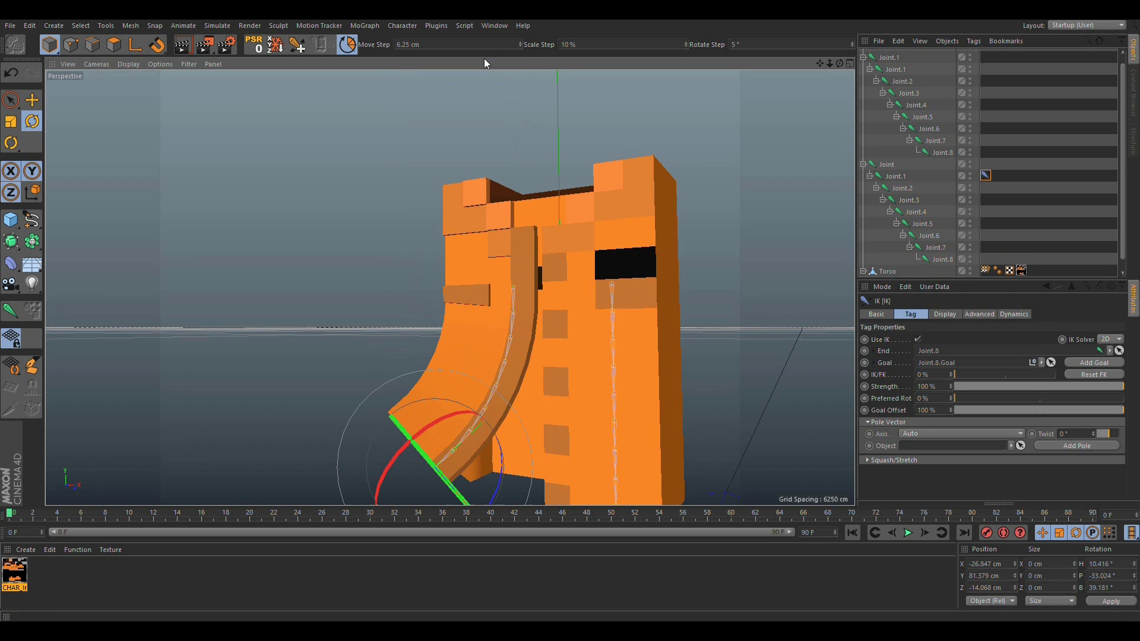
# Test the IK chain by moving Joint.8.Goal with the Move tool, and undo the move.
pyautogui.keyDown('alt'); pyautogui.moveTo(563, 307); pyautogui.dragTo(570, 246, button='middle'); pyautogui.keyUp('alt')
pyautogui.moveTo(884, 115); pyautogui.dragTo(884, 141)
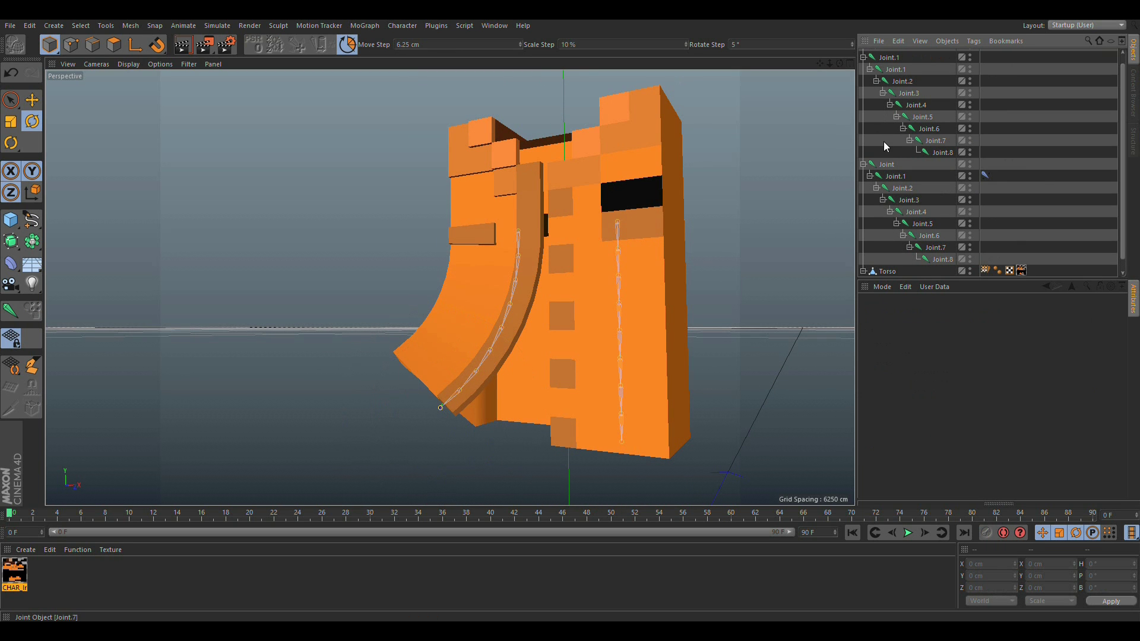
pyautogui.click(986, 177)
pyautogui.click(1094, 362)
pyautogui.click(901, 58)
pyautogui.click(32, 100)
pyautogui.keyDown('alt'); pyautogui.moveTo(546, 285); pyautogui.dragTo(593, 332); pyautogui.keyUp('alt')
pyautogui.hotkey('ctrl', 'z')
pyautogui.hotkey('ctrl', 'z')
pyautogui.hotkey('ctrl', 'z')
pyautogui.hotkey('ctrl', 'z')
pyautogui.hotkey('ctrl', 'z')
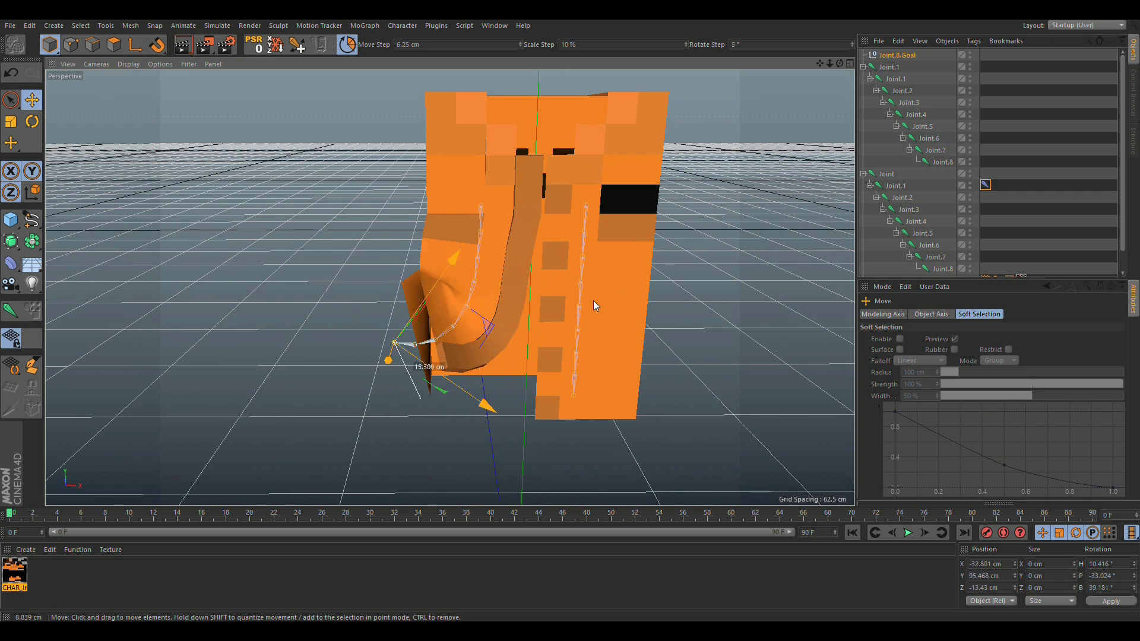
# Clear the Goal link in the IK tag of the second chain's Joint.1.
pyautogui.keyDown('alt'); pyautogui.moveTo(572, 293); pyautogui.dragTo(497, 266); pyautogui.keyUp('alt')
pyautogui.click(986, 185)
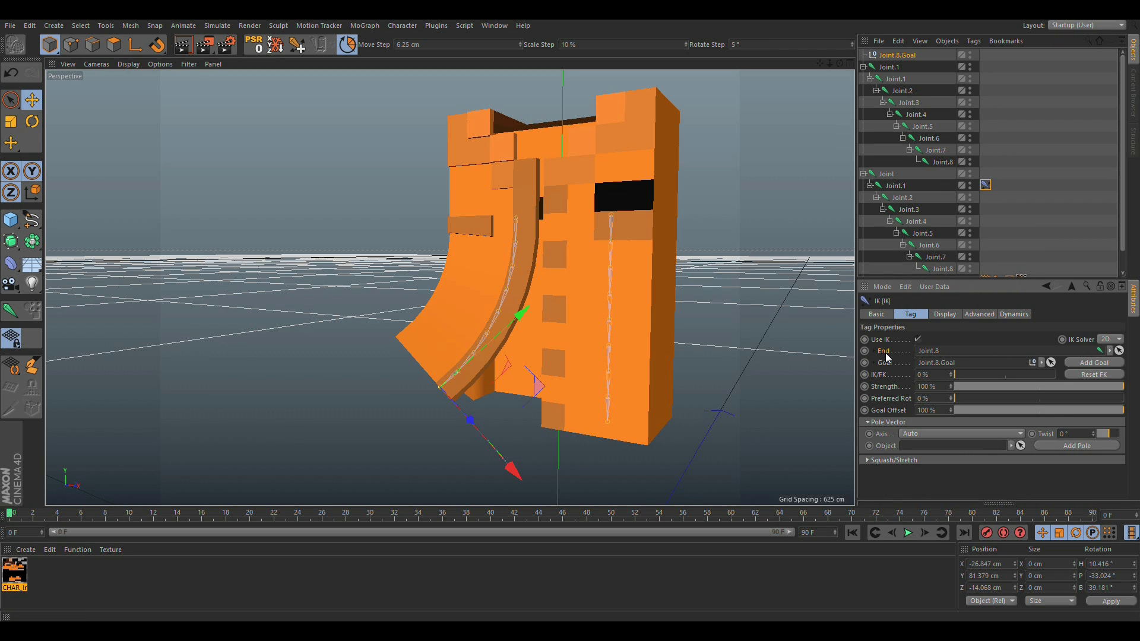
pyautogui.click(1040, 363)
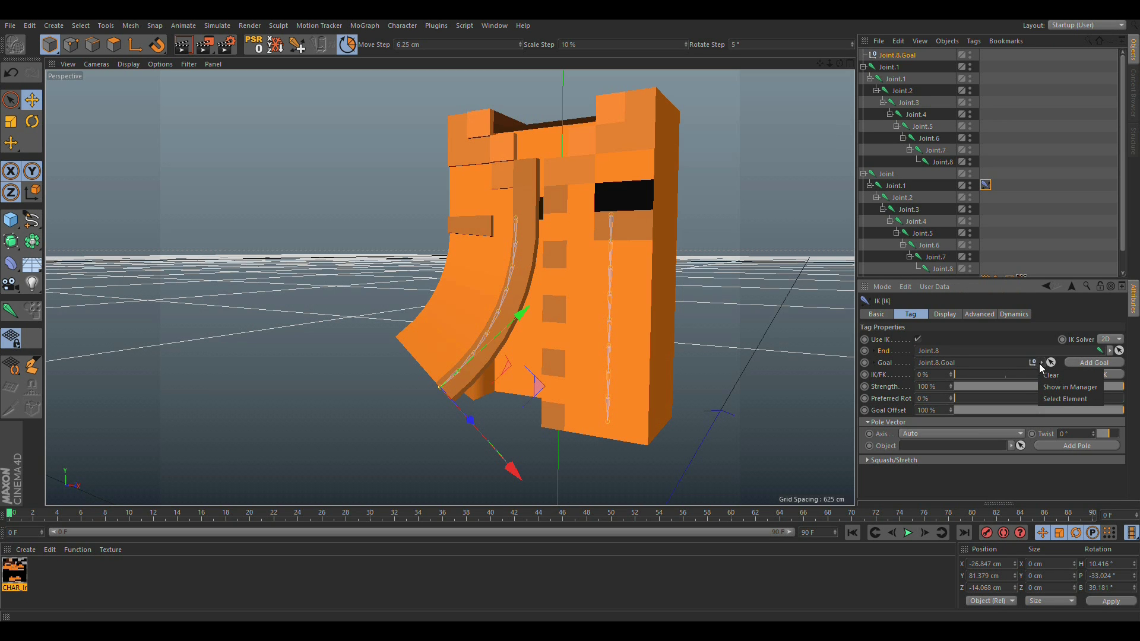
pyautogui.click(1051, 376)
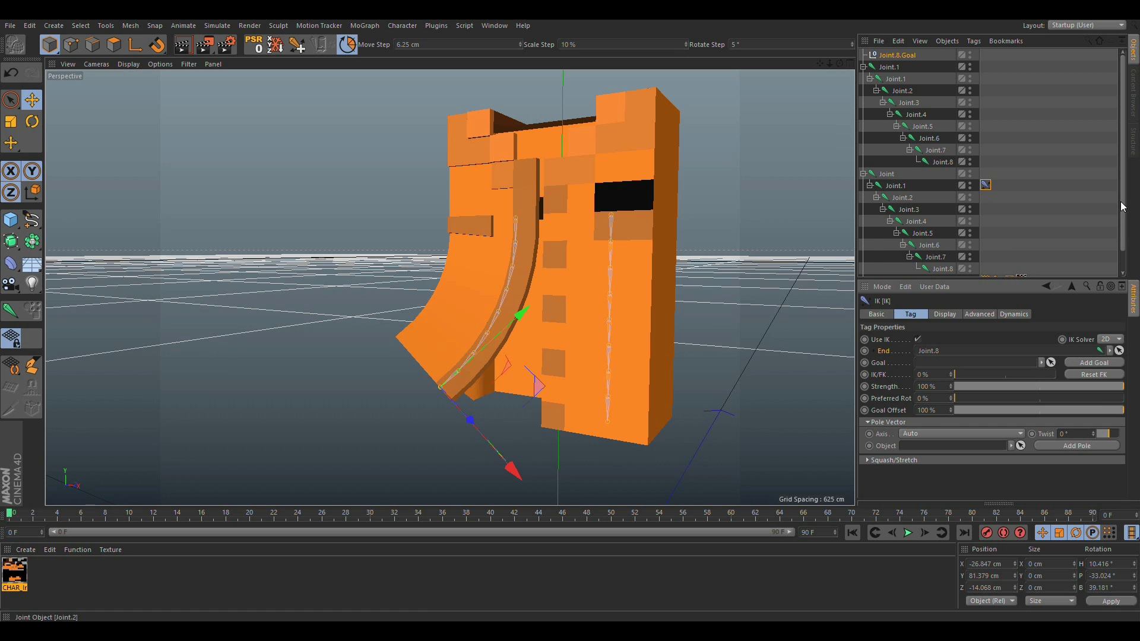
# Enable Dynamics for the second chain's IK tag and set Drag to 100%.
pyautogui.moveTo(1122, 206); pyautogui.dragTo(1122, 248)
pyautogui.click(981, 315)
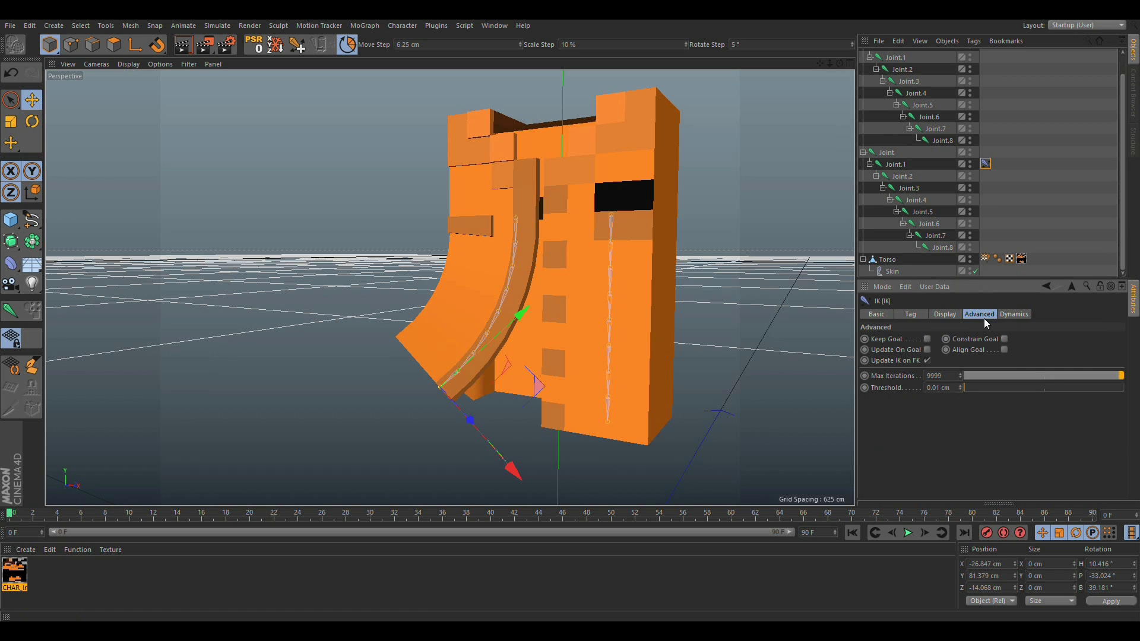
pyautogui.click(1022, 315)
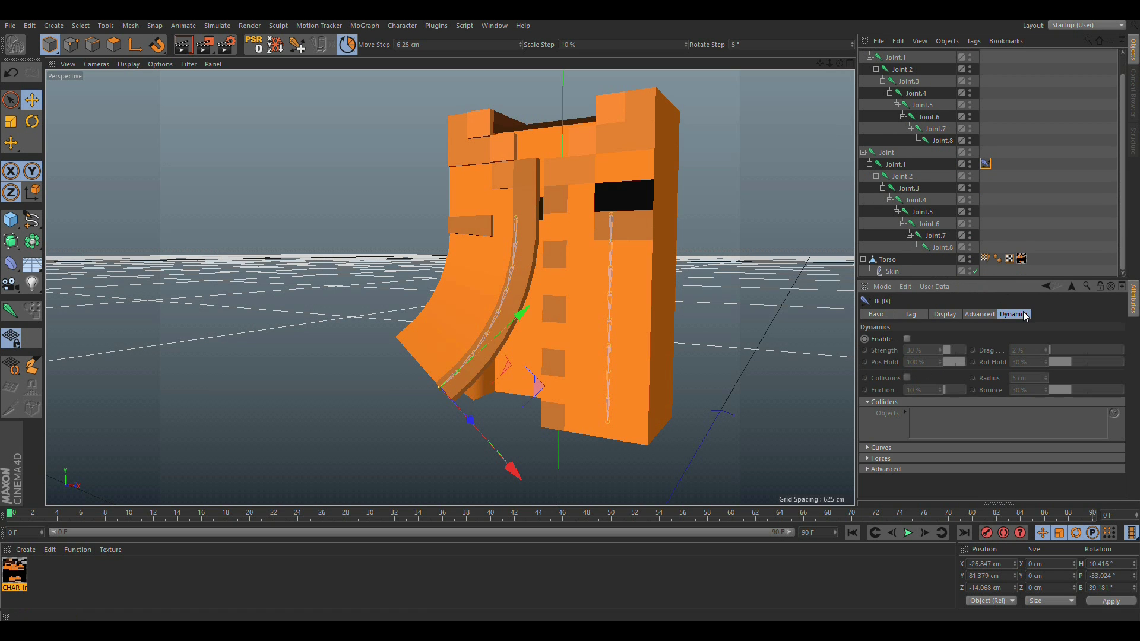
pyautogui.click(906, 339)
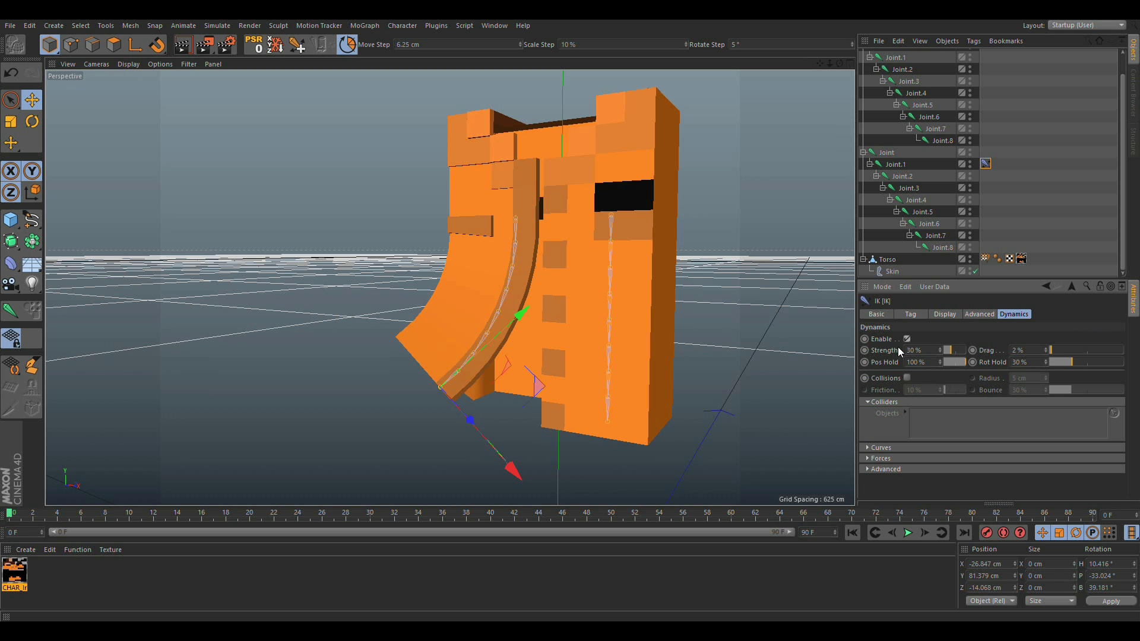
pyautogui.scroll(5, 535, 311)
pyautogui.keyDown('alt'); pyautogui.moveTo(497, 293); pyautogui.dragTo(488, 259, button='middle'); pyautogui.keyUp('alt')
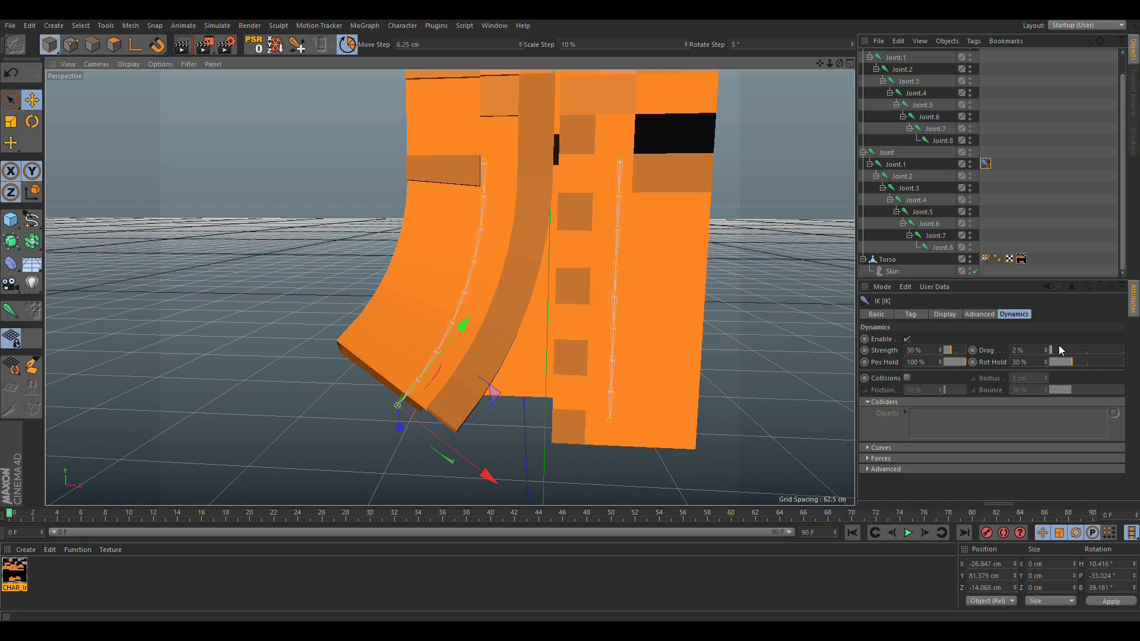
pyautogui.moveTo(1059, 349); pyautogui.dragTo(1124, 350)
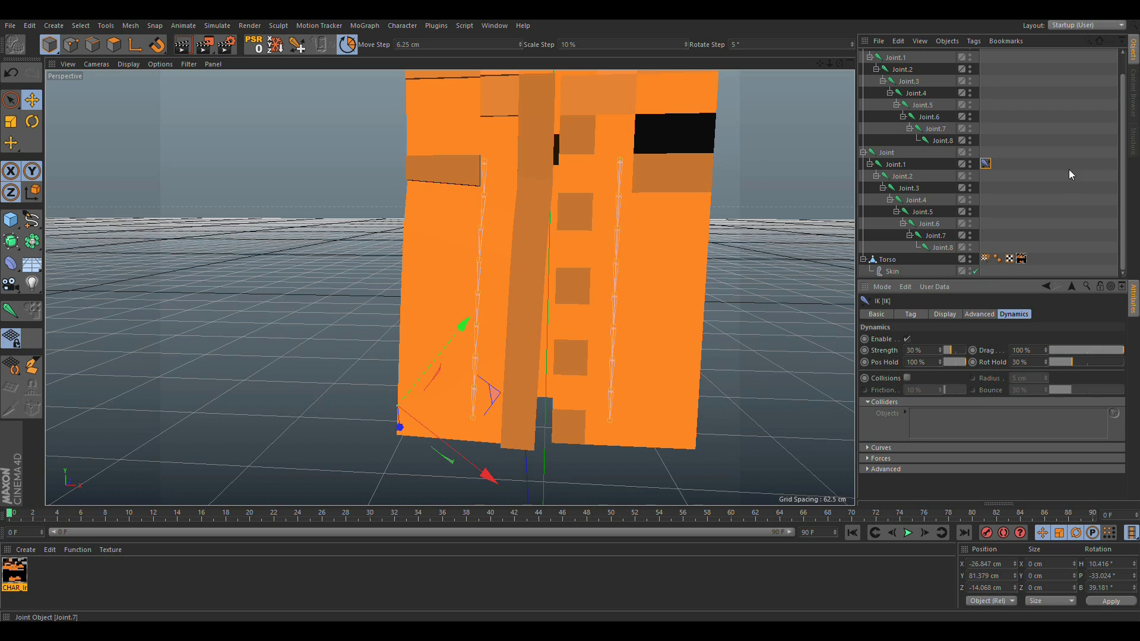
# Delete the unused Joint.8.Goal object from the scene.
pyautogui.moveTo(1125, 179); pyautogui.dragTo(1122, 155)
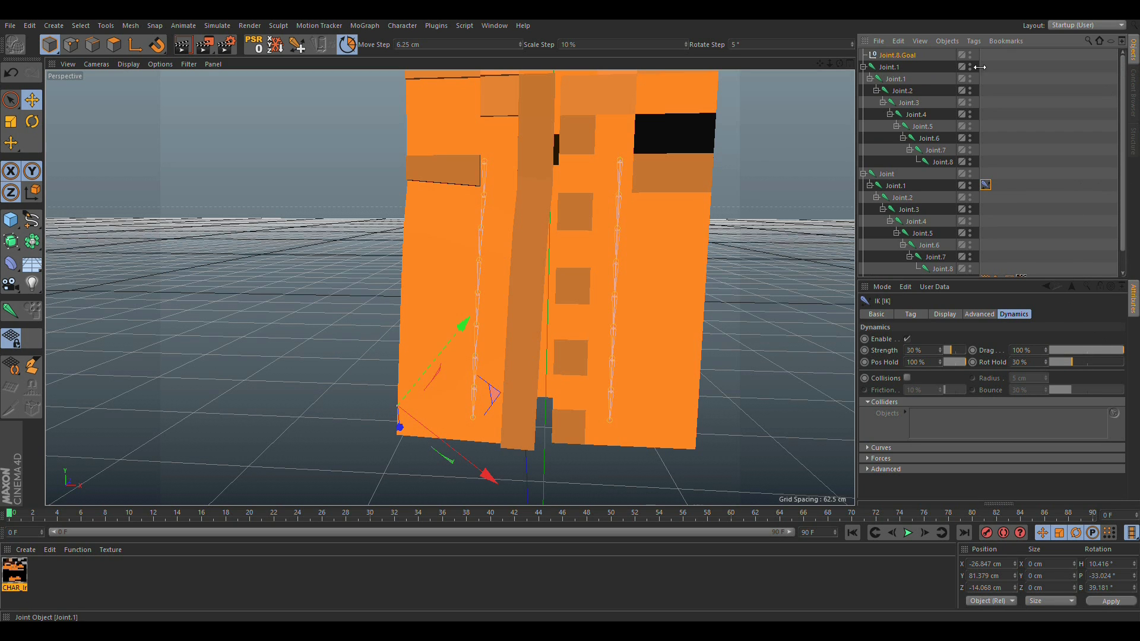
pyautogui.click(911, 52)
pyautogui.press('Delete')
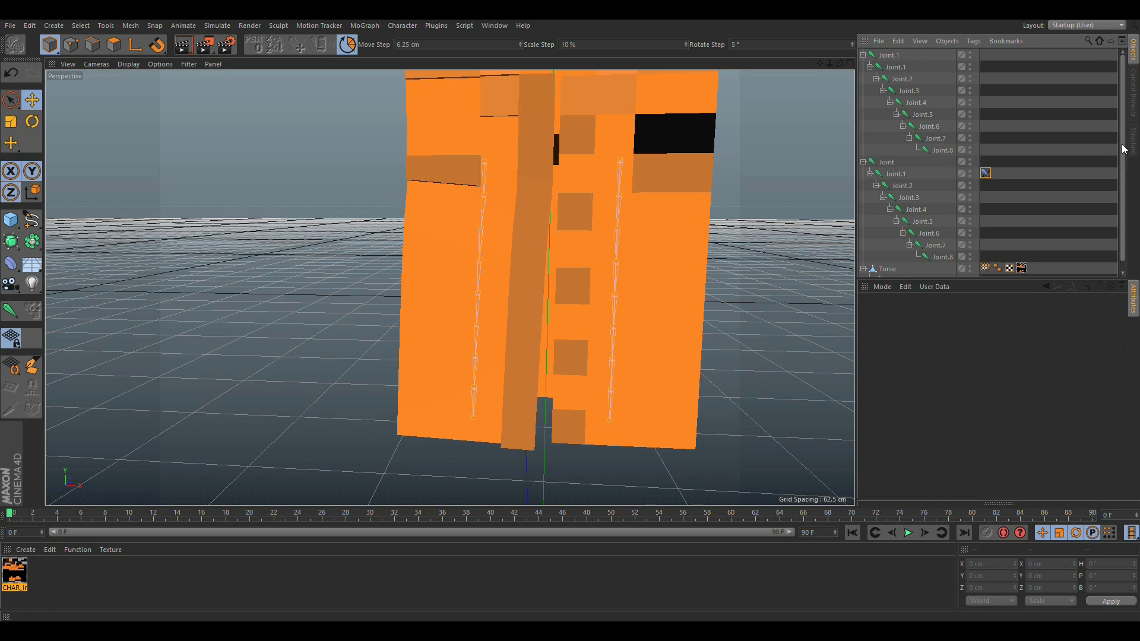
# Reselect the second chain's IK tag, check the flap from several angles, and set Rot Hold to 50%.
pyautogui.scroll(-1, 1124, 149)
pyautogui.click(985, 164)
pyautogui.keyDown('alt'); pyautogui.moveTo(660, 407); pyautogui.dragTo(648, 370); pyautogui.keyUp('alt')
pyautogui.keyDown('alt'); pyautogui.moveTo(584, 339); pyautogui.dragTo(615, 337, button='right'); pyautogui.keyUp('alt')
pyautogui.keyDown('alt'); pyautogui.moveTo(583, 338); pyautogui.dragTo(582, 362, button='middle'); pyautogui.keyUp('alt')
pyautogui.keyDown('alt'); pyautogui.moveTo(582, 363); pyautogui.dragTo(471, 394); pyautogui.keyUp('alt')
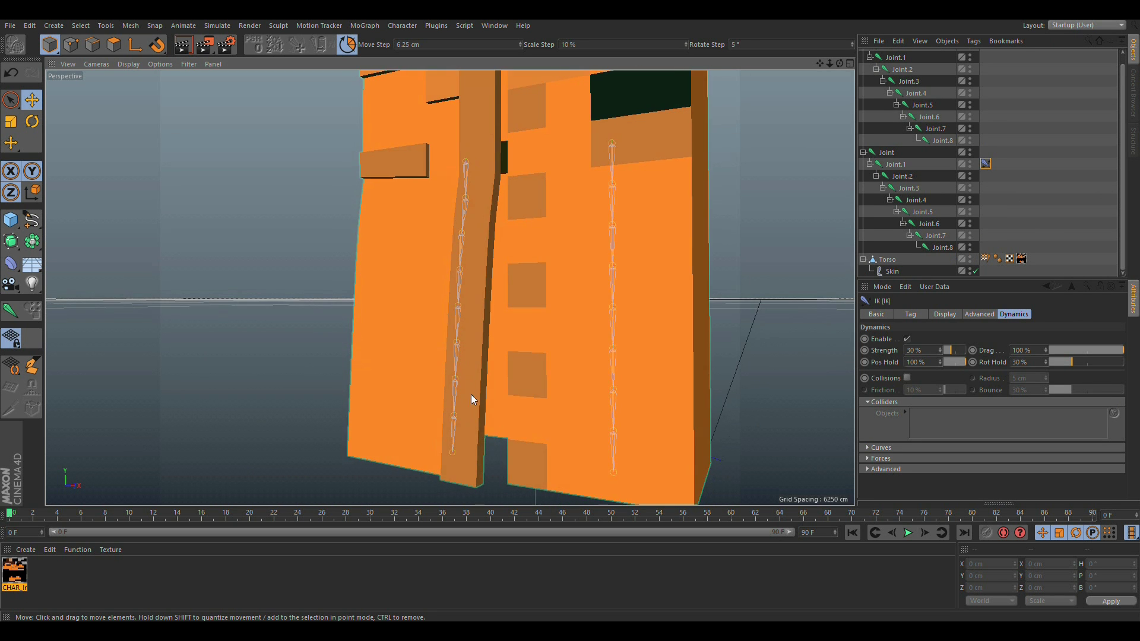
pyautogui.keyDown('alt'); pyautogui.moveTo(472, 394); pyautogui.dragTo(530, 331, button='middle'); pyautogui.keyUp('alt')
pyautogui.keyDown('alt'); pyautogui.moveTo(450, 288); pyautogui.dragTo(494, 376, button='right'); pyautogui.keyUp('alt')
pyautogui.keyDown('alt'); pyautogui.moveTo(493, 375); pyautogui.dragTo(542, 401); pyautogui.keyUp('alt')
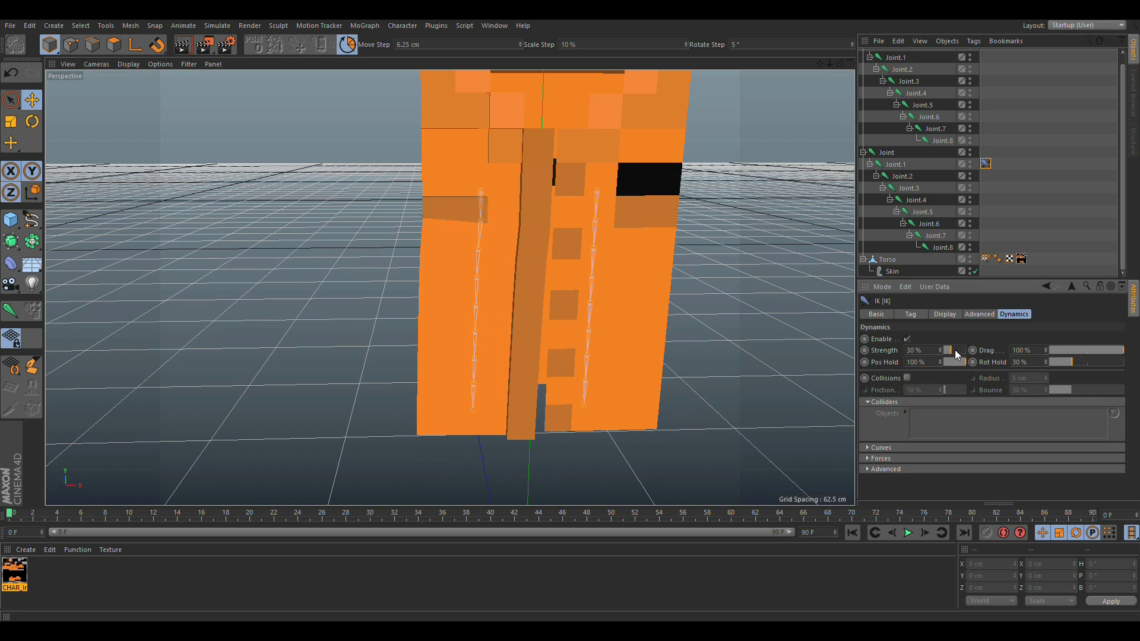
pyautogui.moveTo(1075, 365); pyautogui.dragTo(1088, 364)
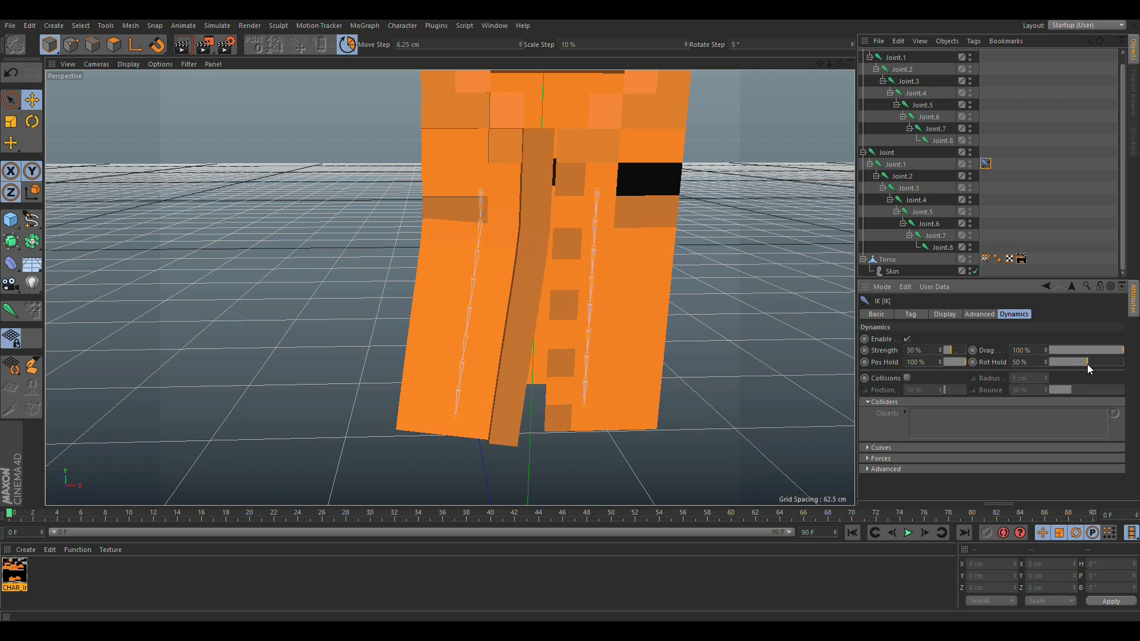
# Set the second chain's IK dynamics Strength to 60% and Rot Hold to 60%.
pyautogui.moveTo(956, 351); pyautogui.dragTo(958, 353)
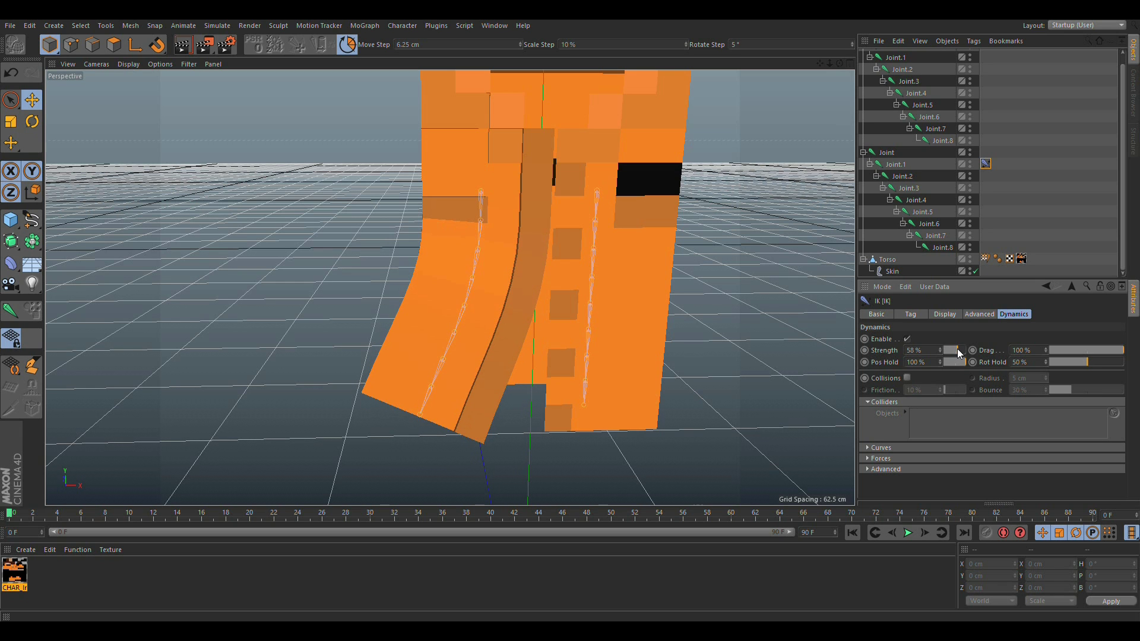
pyautogui.moveTo(1077, 362); pyautogui.dragTo(1096, 362)
pyautogui.keyDown('alt'); pyautogui.moveTo(633, 341); pyautogui.dragTo(600, 340); pyautogui.keyUp('alt')
pyautogui.scroll(-3, 596, 335)
pyautogui.keyDown('alt'); pyautogui.moveTo(621, 315); pyautogui.dragTo(577, 389, button='middle'); pyautogui.keyUp('alt')
pyautogui.keyDown('alt'); pyautogui.moveTo(578, 390); pyautogui.dragTo(532, 350); pyautogui.keyUp('alt')
pyautogui.keyDown('alt'); pyautogui.moveTo(554, 380); pyautogui.dragTo(554, 317, button='middle'); pyautogui.keyUp('alt')
pyautogui.scroll(3, 554, 320)
pyautogui.keyDown('alt'); pyautogui.moveTo(474, 365); pyautogui.dragTo(592, 384); pyautogui.keyUp('alt')
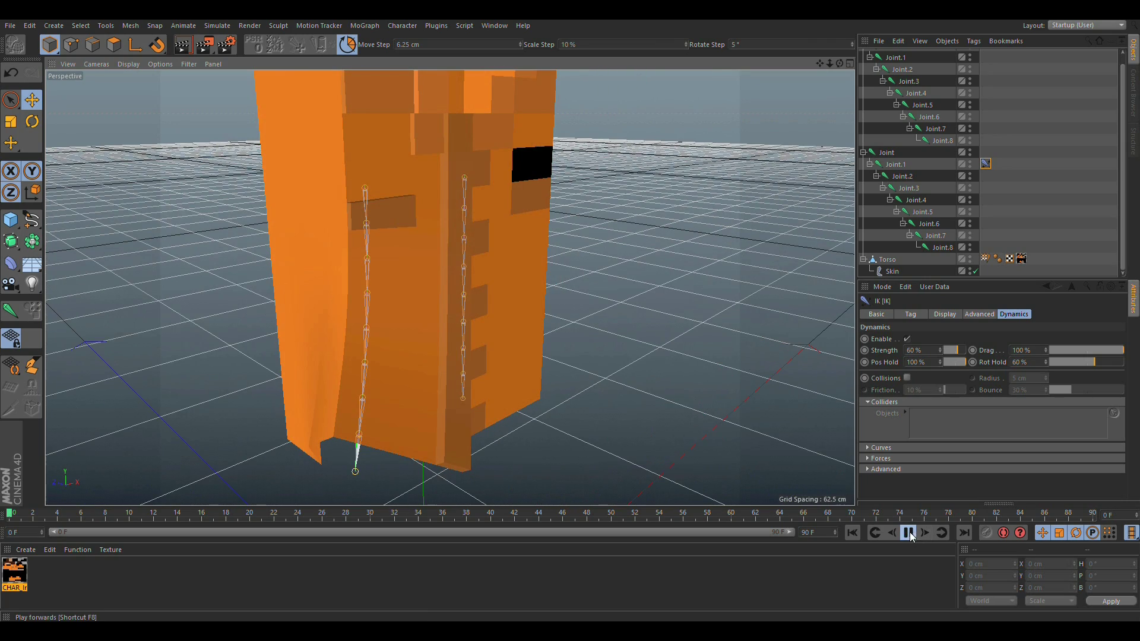
# Play the animation, check the flap from several angles, and set Strength to 76% and Rot Hold to 21%.
pyautogui.keyDown('alt'); pyautogui.moveTo(401, 326); pyautogui.dragTo(301, 326); pyautogui.keyUp('alt')
pyautogui.scroll(-5, 419, 279)
pyautogui.keyDown('alt'); pyautogui.moveTo(425, 376); pyautogui.dragTo(493, 415, button='right'); pyautogui.keyUp('alt')
pyautogui.keyDown('alt'); pyautogui.moveTo(493, 415); pyautogui.dragTo(435, 306, button='middle'); pyautogui.keyUp('alt')
pyautogui.keyDown('alt'); pyautogui.moveTo(434, 305); pyautogui.dragTo(443, 328); pyautogui.keyUp('alt')
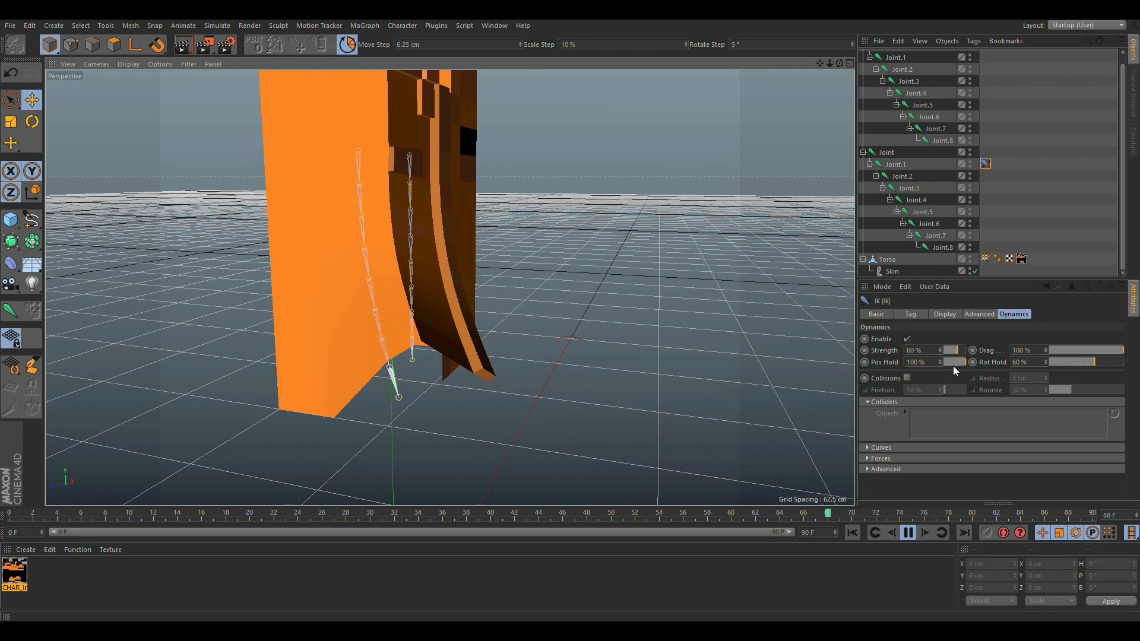
pyautogui.moveTo(952, 366)
pyautogui.mouseDown()
pyautogui.moveTo(952, 354)
pyautogui.moveTo(962, 359)
pyautogui.mouseUp()
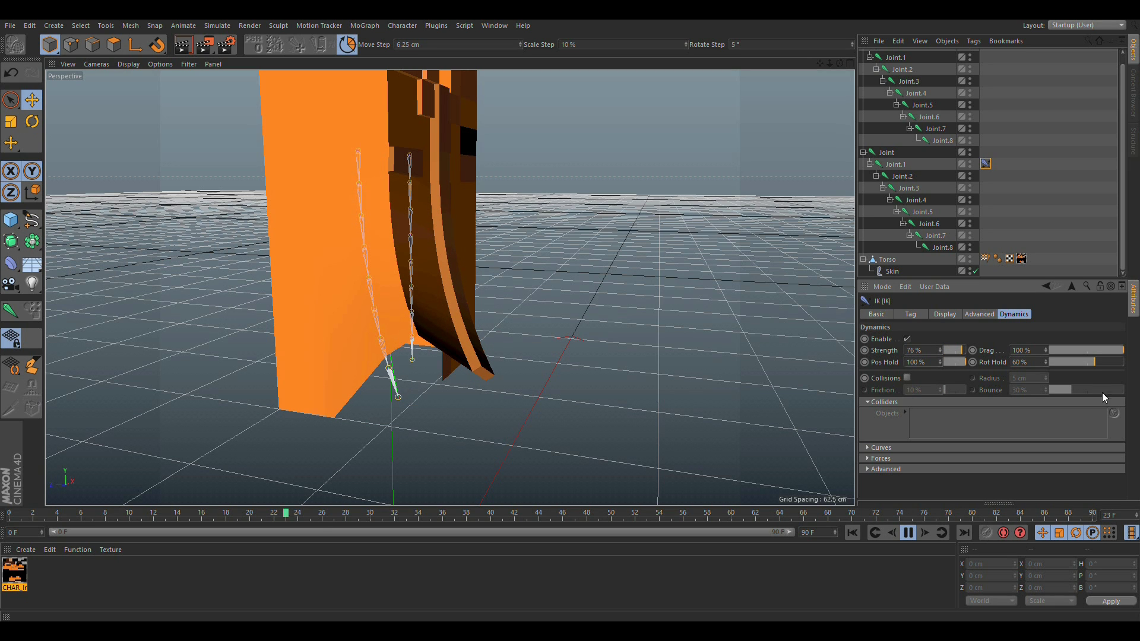
pyautogui.moveTo(1082, 348)
pyautogui.mouseDown()
pyautogui.moveTo(1123, 350)
pyautogui.moveTo(1064, 356)
pyautogui.mouseUp()
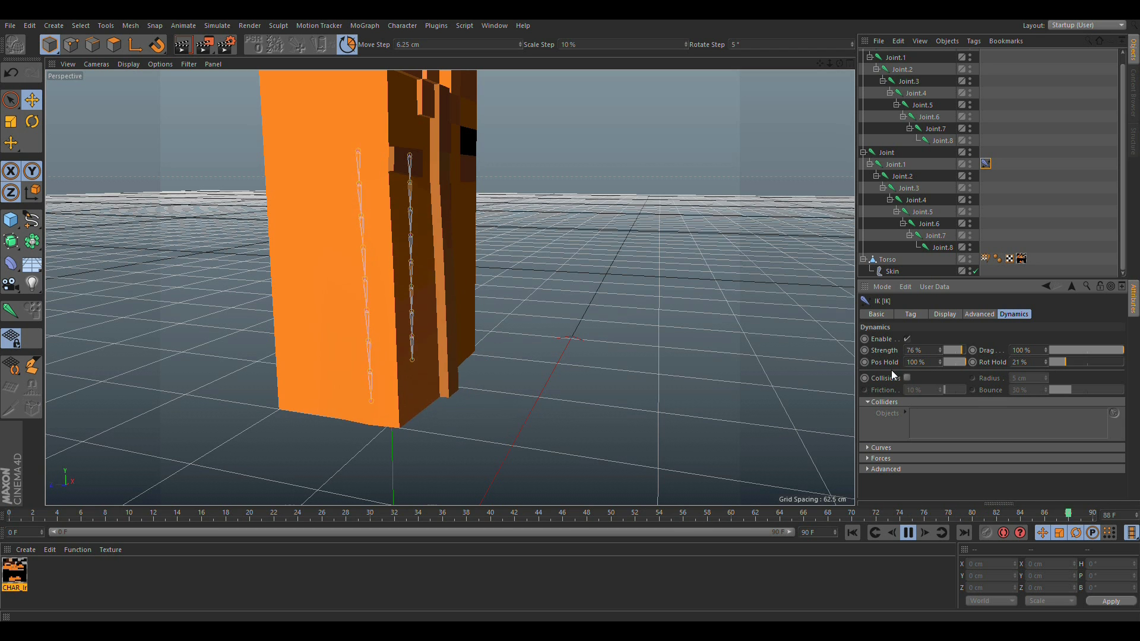
# Set the IK dynamics Strength of the second chain to 60% while the animation plays.
pyautogui.keyDown('alt'); pyautogui.moveTo(479, 357); pyautogui.dragTo(425, 319); pyautogui.keyUp('alt')
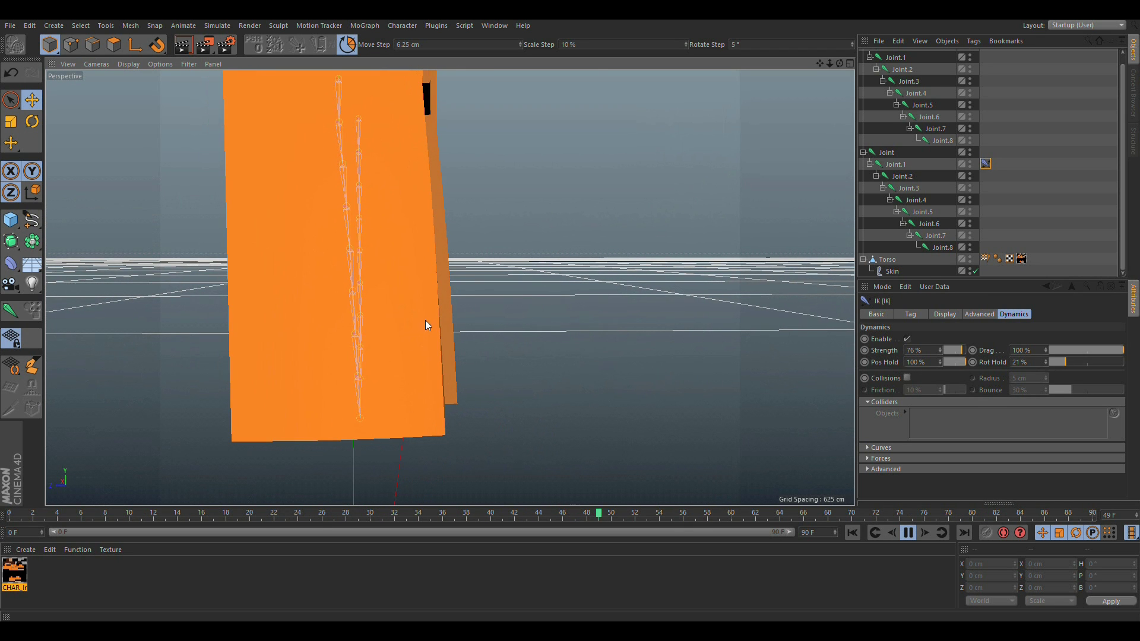
pyautogui.moveTo(960, 352); pyautogui.dragTo(956, 351)
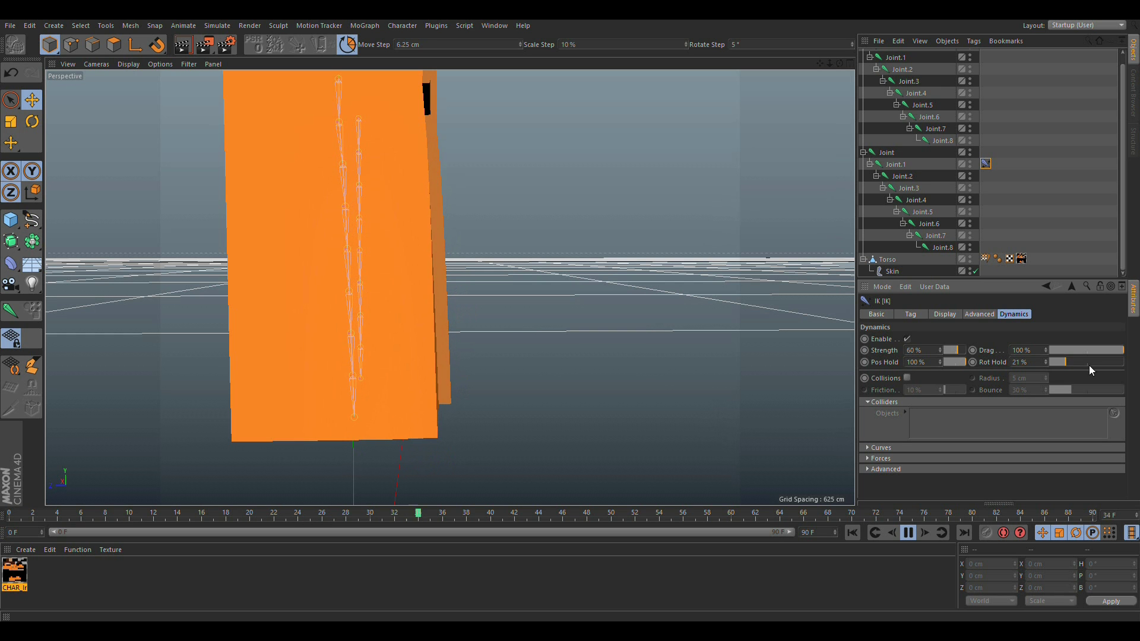
pyautogui.moveTo(443, 294)
pyautogui.keyDown('alt'); pyautogui.mouseDown()
pyautogui.moveTo(334, 264)
pyautogui.moveTo(359, 215)
pyautogui.moveTo(419, 198)
pyautogui.moveTo(359, 262)
pyautogui.moveTo(400, 254)
pyautogui.moveTo(428, 308)
pyautogui.mouseUp(); pyautogui.keyUp('alt')
# Try to move the second chain's root Joint during playback, undo the move and clear the selection.
pyautogui.click(892, 156)
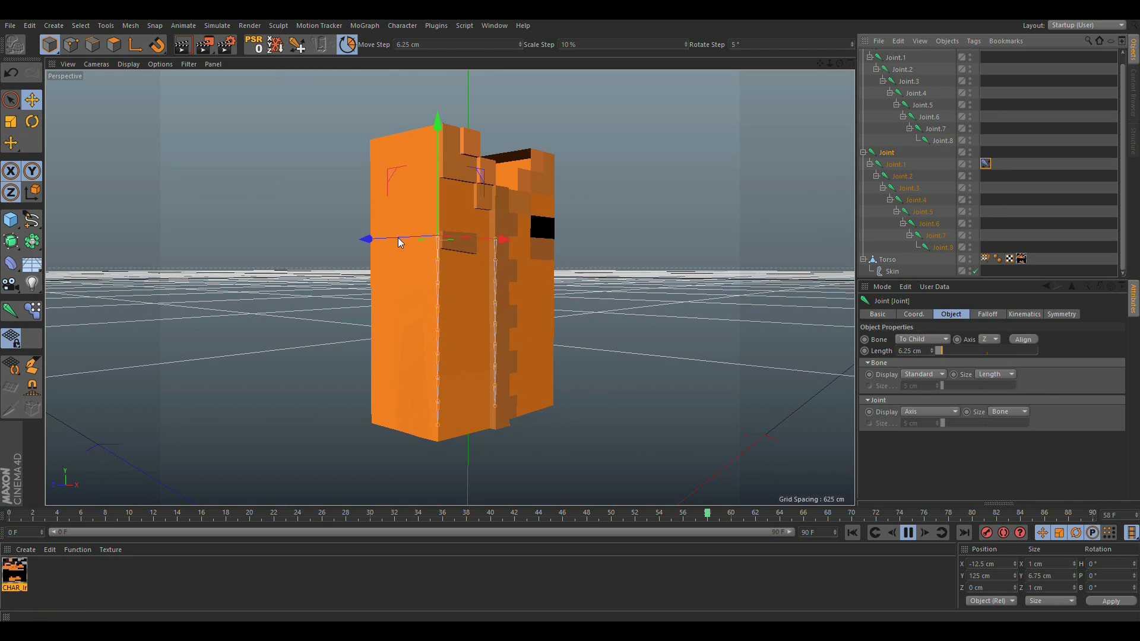
pyautogui.keyDown('alt'); pyautogui.moveTo(357, 241); pyautogui.dragTo(552, 288); pyautogui.keyUp('alt')
pyautogui.moveTo(315, 232); pyautogui.dragTo(475, 266)
pyautogui.hotkey('ctrl', 'z')
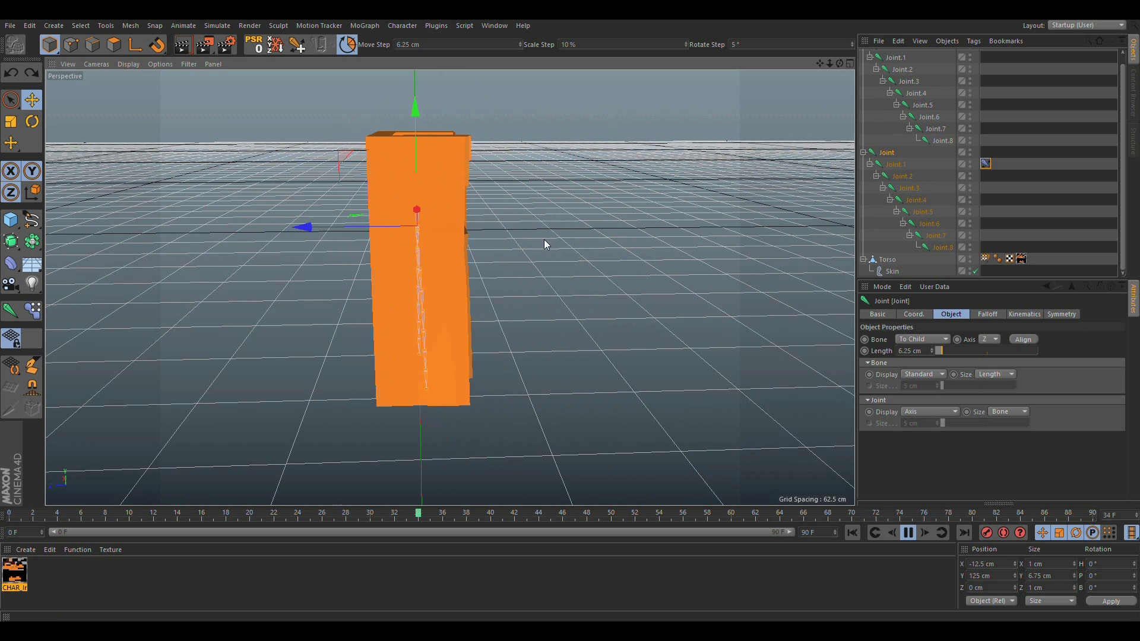
pyautogui.click(544, 240)
# Reselect the second chain's IK tag, set Rot Hold to 23%, and return the animation to frame 0.
pyautogui.keyDown('alt'); pyautogui.moveTo(436, 233); pyautogui.dragTo(302, 219); pyautogui.keyUp('alt')
pyautogui.keyDown('alt'); pyautogui.moveTo(416, 276); pyautogui.dragTo(494, 306, button='right'); pyautogui.keyUp('alt')
pyautogui.keyDown('alt'); pyautogui.moveTo(494, 306); pyautogui.dragTo(528, 229, button='middle'); pyautogui.keyUp('alt')
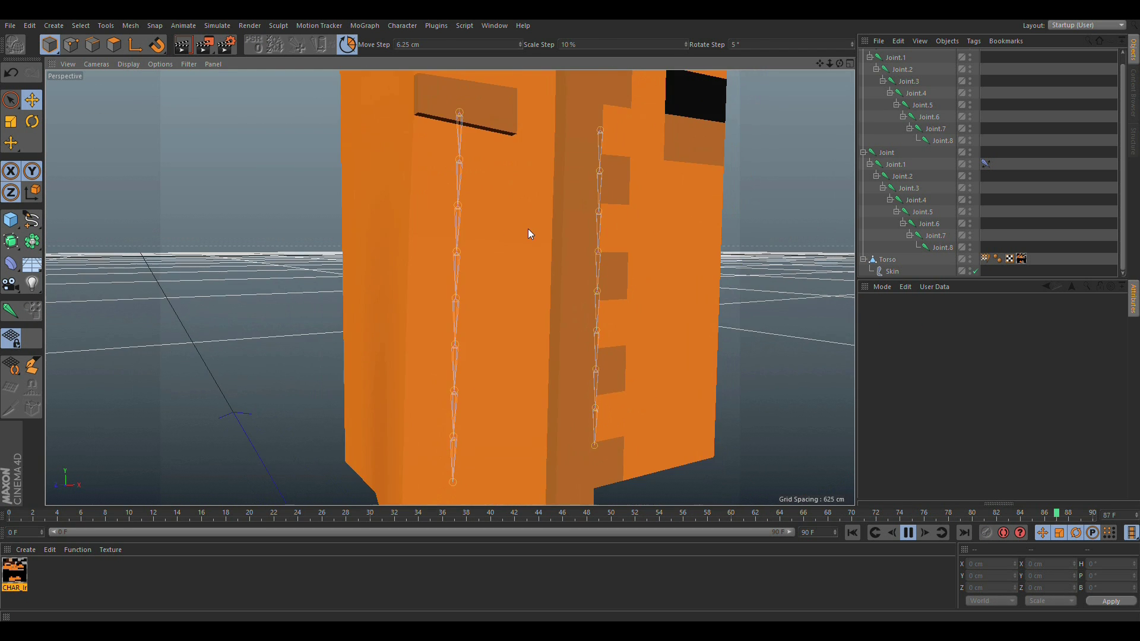
pyautogui.keyDown('alt'); pyautogui.moveTo(529, 229); pyautogui.dragTo(457, 229, button='right'); pyautogui.keyUp('alt')
pyautogui.click(984, 164)
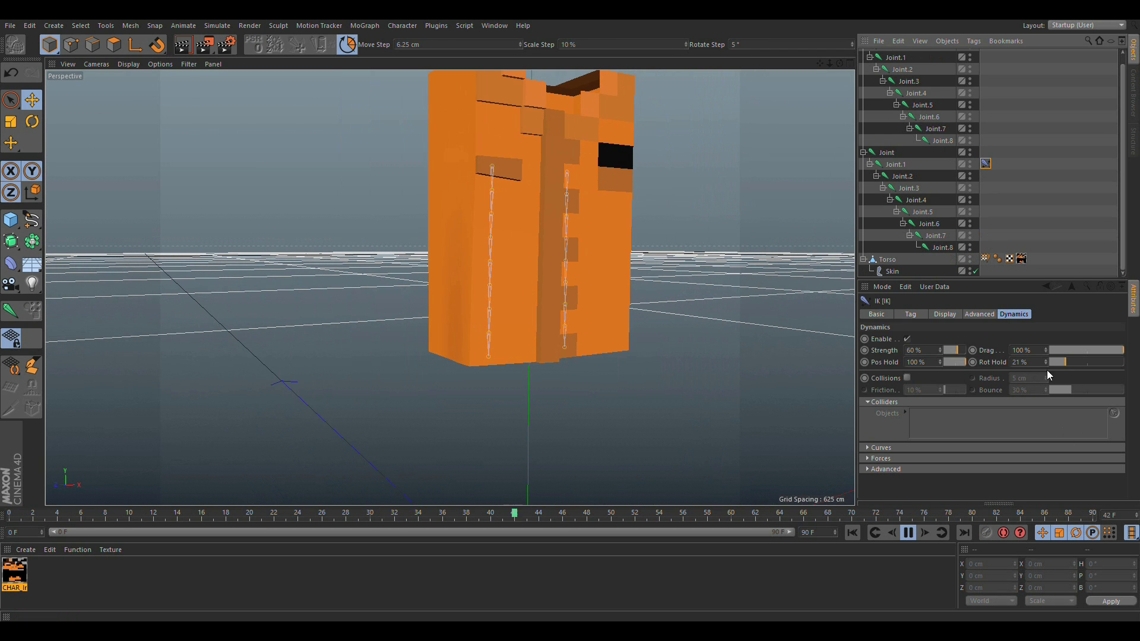
pyautogui.click(1063, 363)
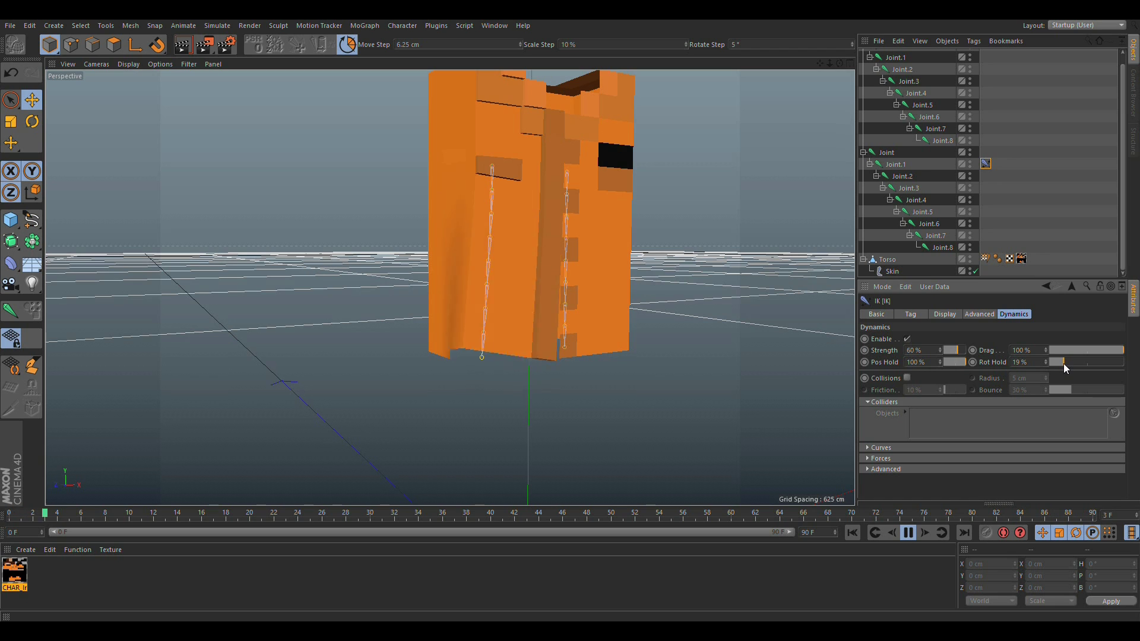
pyautogui.moveTo(1066, 363); pyautogui.dragTo(1063, 361)
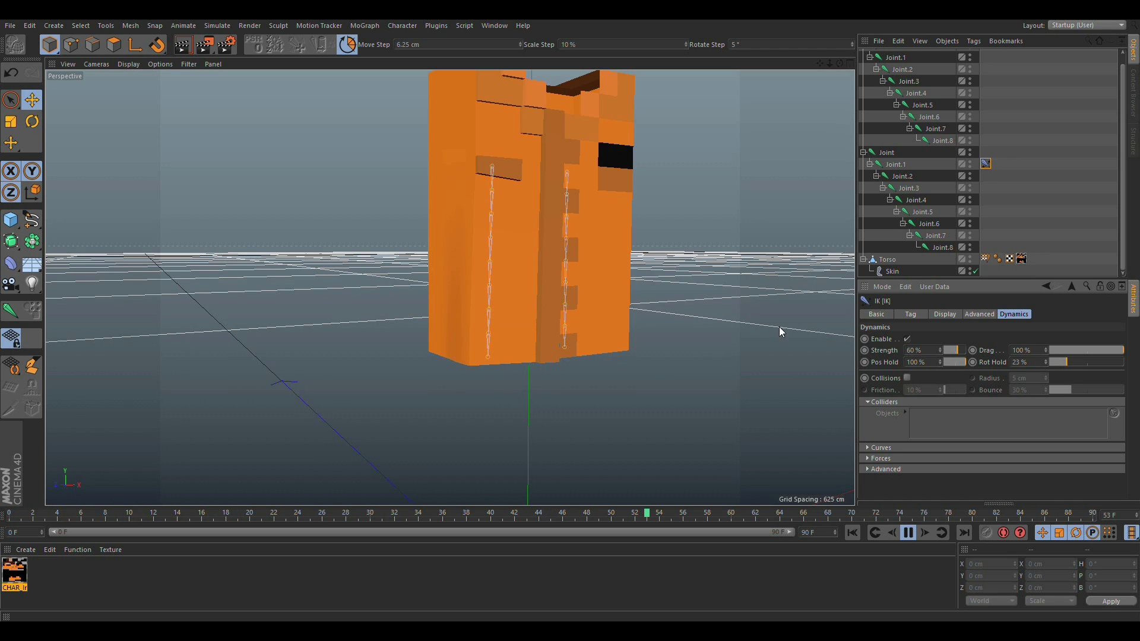
pyautogui.click(857, 534)
# Add a goal to the second chain's IK tag and select the Joint.8.Goal object.
pyautogui.keyDown('alt'); pyautogui.moveTo(515, 280); pyautogui.dragTo(490, 401); pyautogui.keyUp('alt')
pyautogui.scroll(-2, 503, 329)
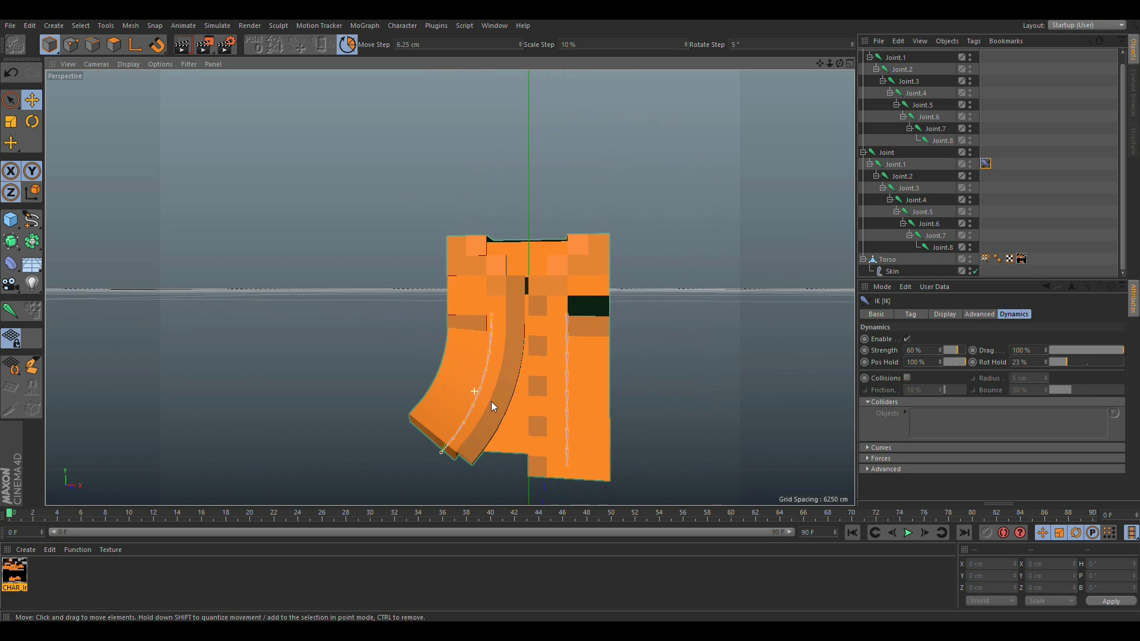
pyautogui.click(910, 314)
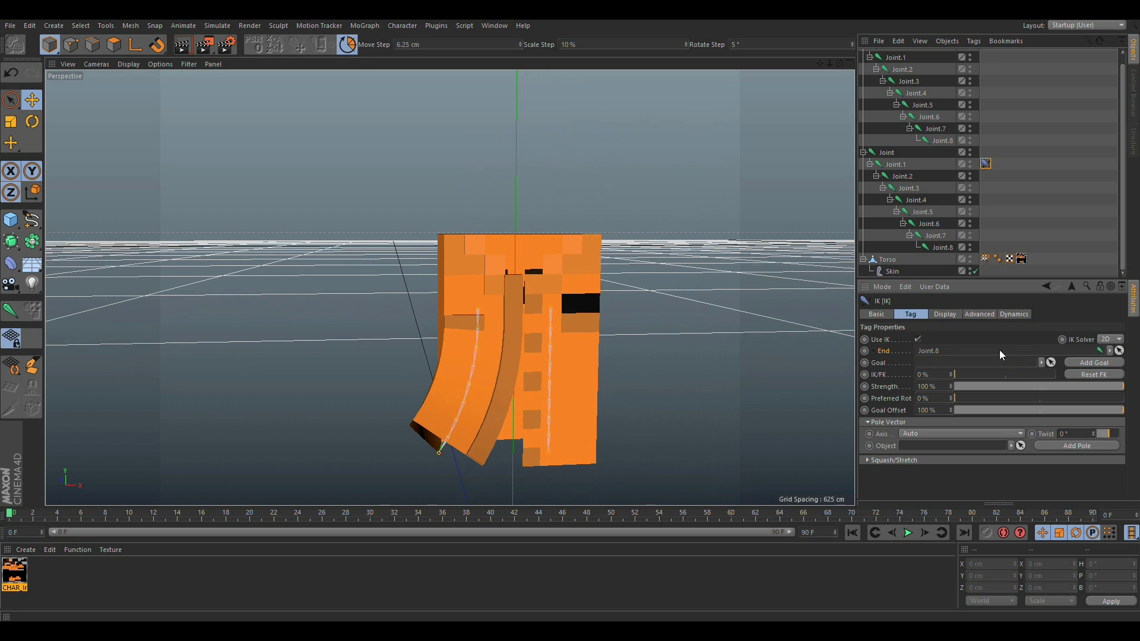
pyautogui.click(1094, 363)
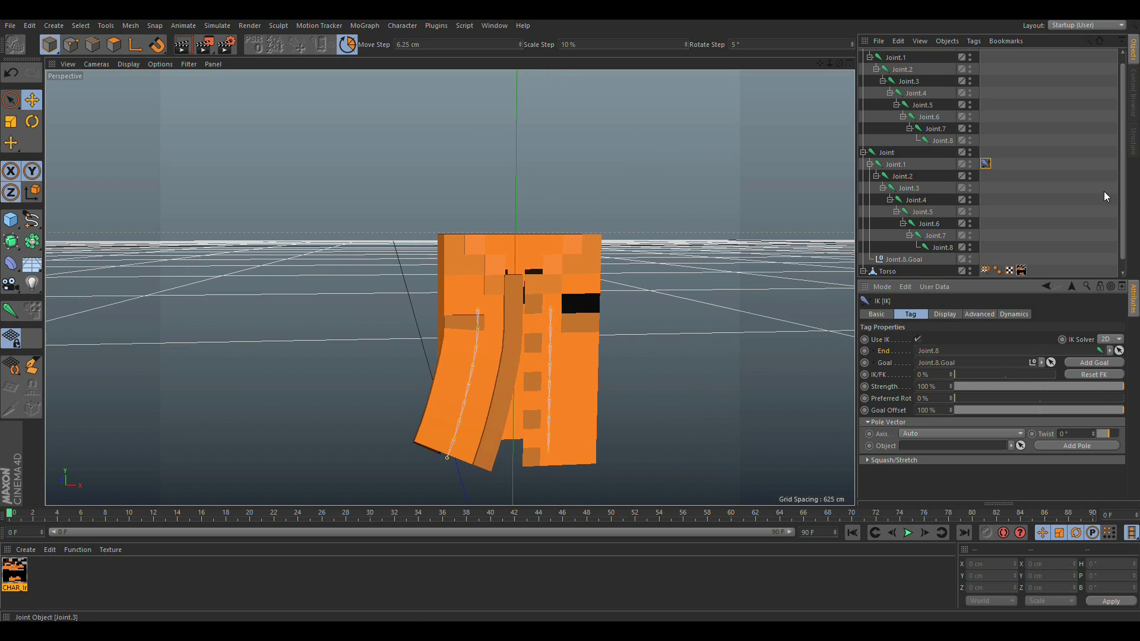
pyautogui.scroll(-1, 1106, 196)
pyautogui.click(892, 248)
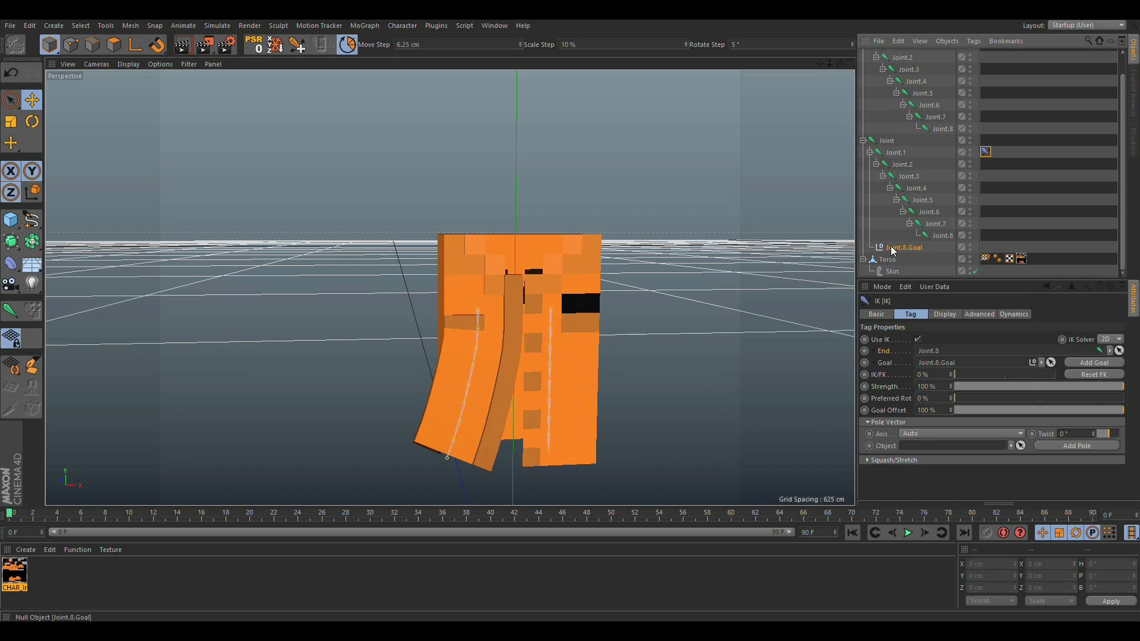
# Try to move Joint.8.Goal along its own rotated axes, and undo the move.
pyautogui.keyDown('alt'); pyautogui.moveTo(517, 438); pyautogui.dragTo(465, 278, button='middle'); pyautogui.keyUp('alt')
pyautogui.scroll(2, 463, 314)
pyautogui.moveTo(465, 336); pyautogui.dragTo(526, 385)
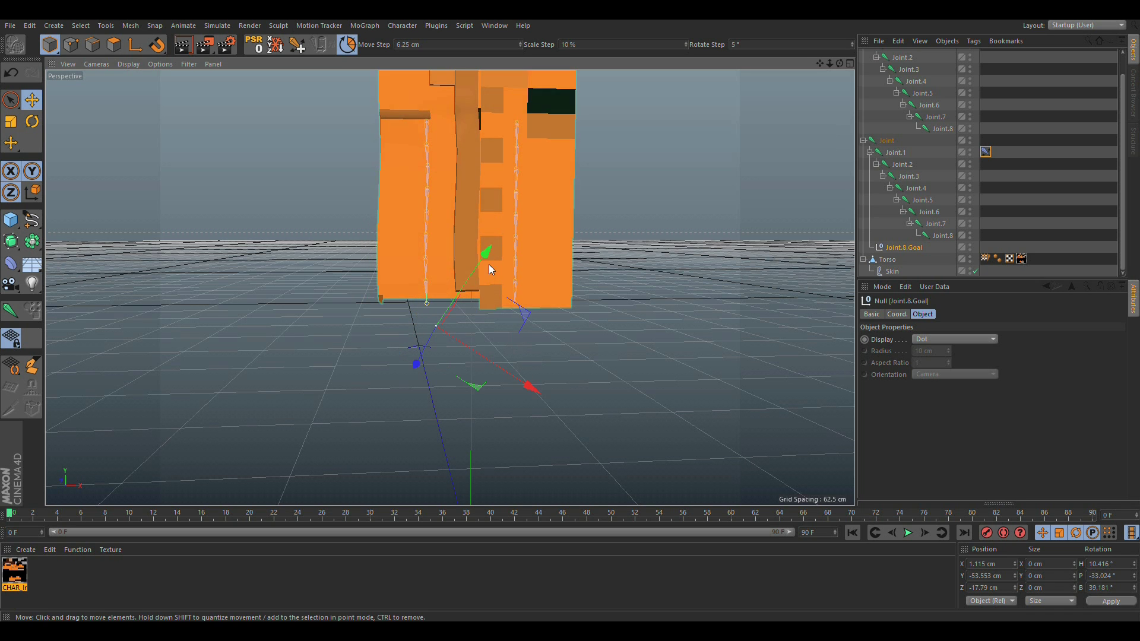
pyautogui.hotkey('ctrl', 'z')
pyautogui.hotkey('ctrl', 'z')
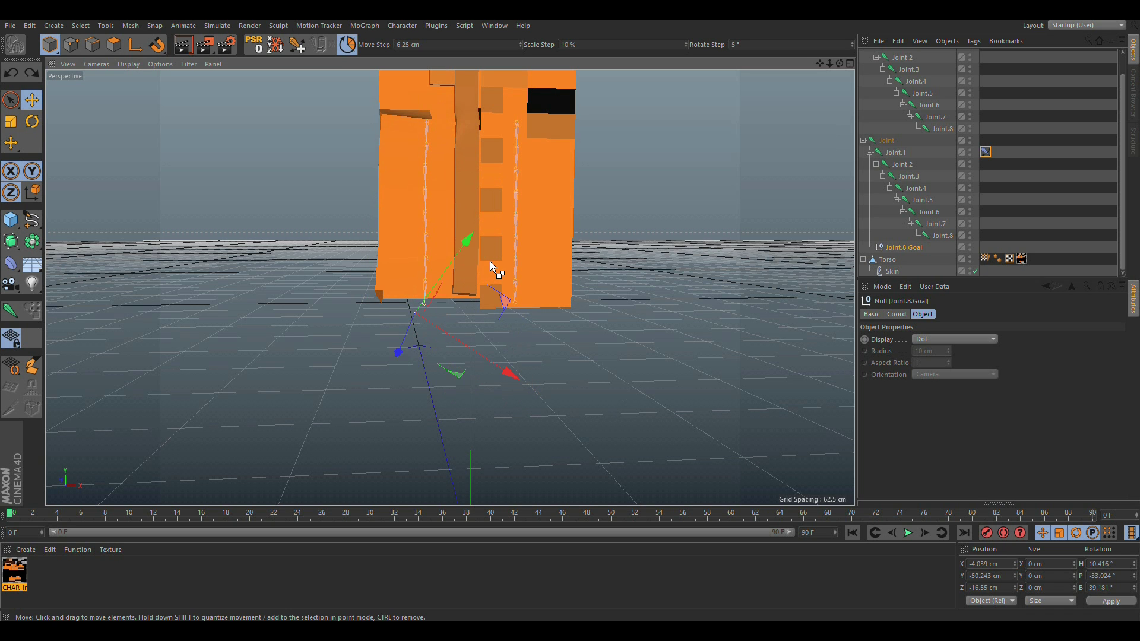
# Switch to world axes and move Joint.8.Goal below the flap, to about X -1.85, Y -68.62, Z -1.57 cm.
pyautogui.click(37, 196)
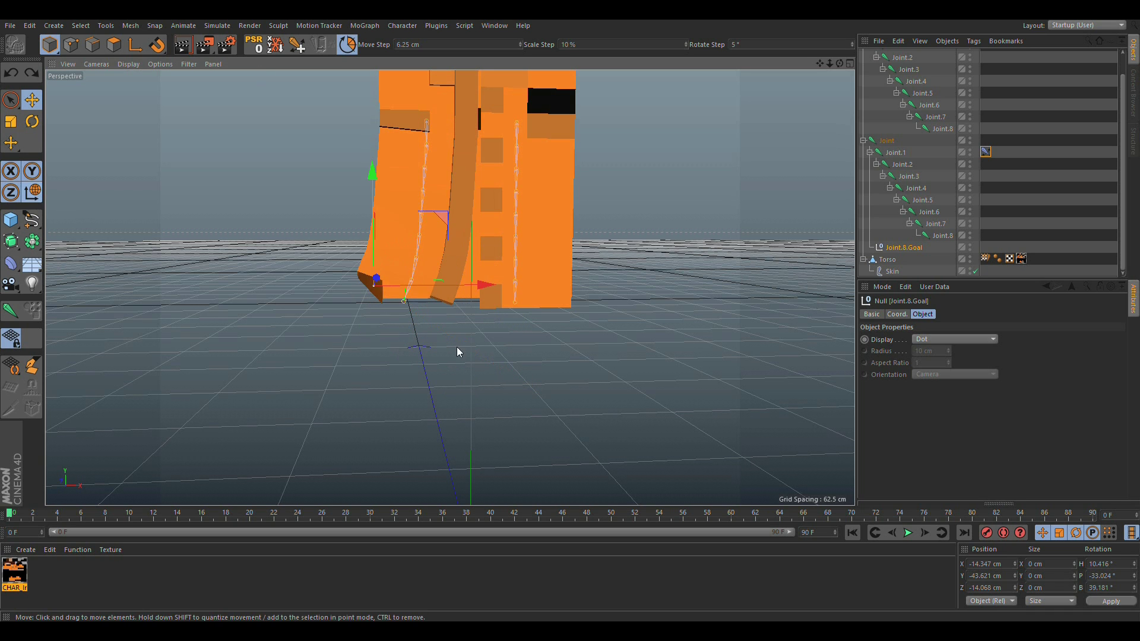
pyautogui.moveTo(465, 290); pyautogui.dragTo(514, 293)
pyautogui.moveTo(418, 176); pyautogui.dragTo(588, 250)
pyautogui.moveTo(299, 333); pyautogui.dragTo(272, 328)
pyautogui.moveTo(350, 237); pyautogui.dragTo(467, 323)
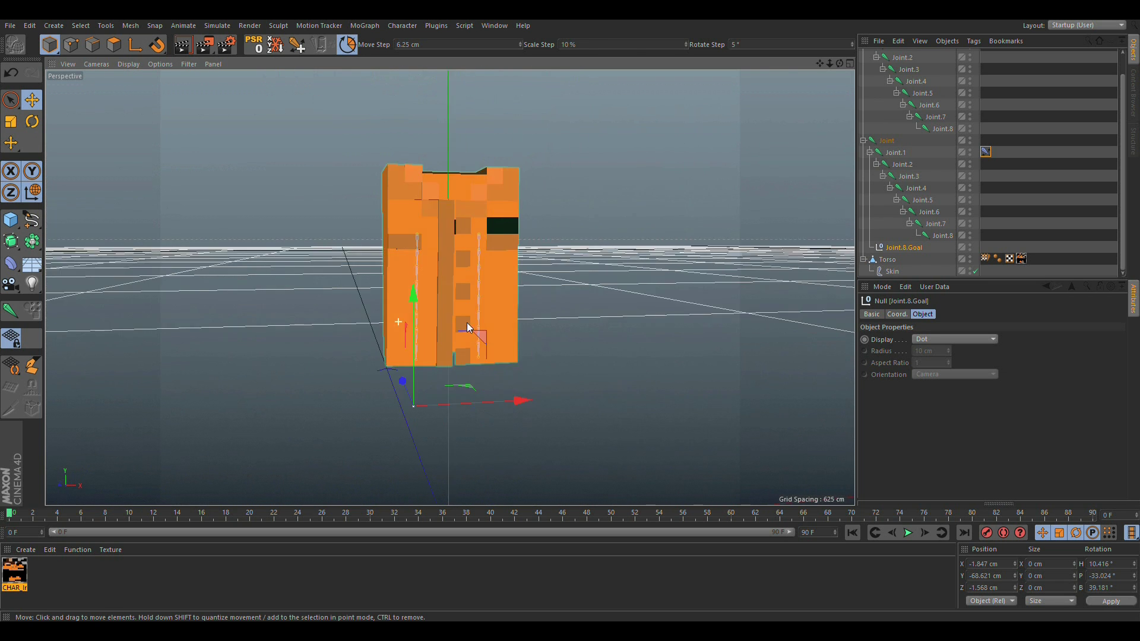
pyautogui.scroll(5, 475, 297)
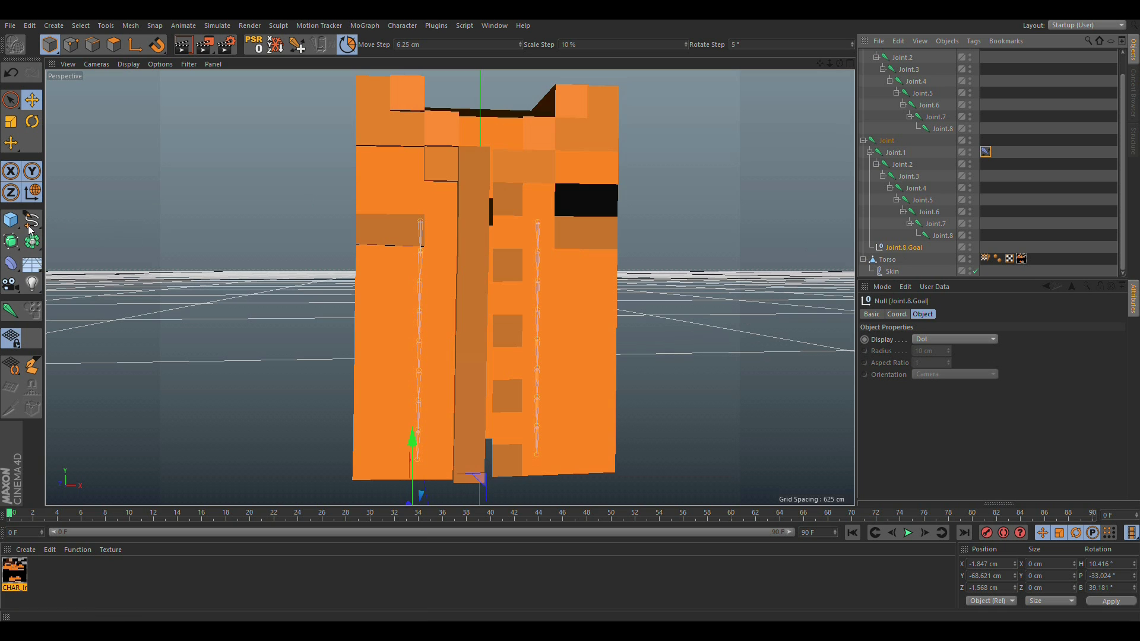
# Group Joint.8.Goal under a null and display the null as a Sphere with a 6 cm radius and XY orientation.
pyautogui.rightClick(893, 247)
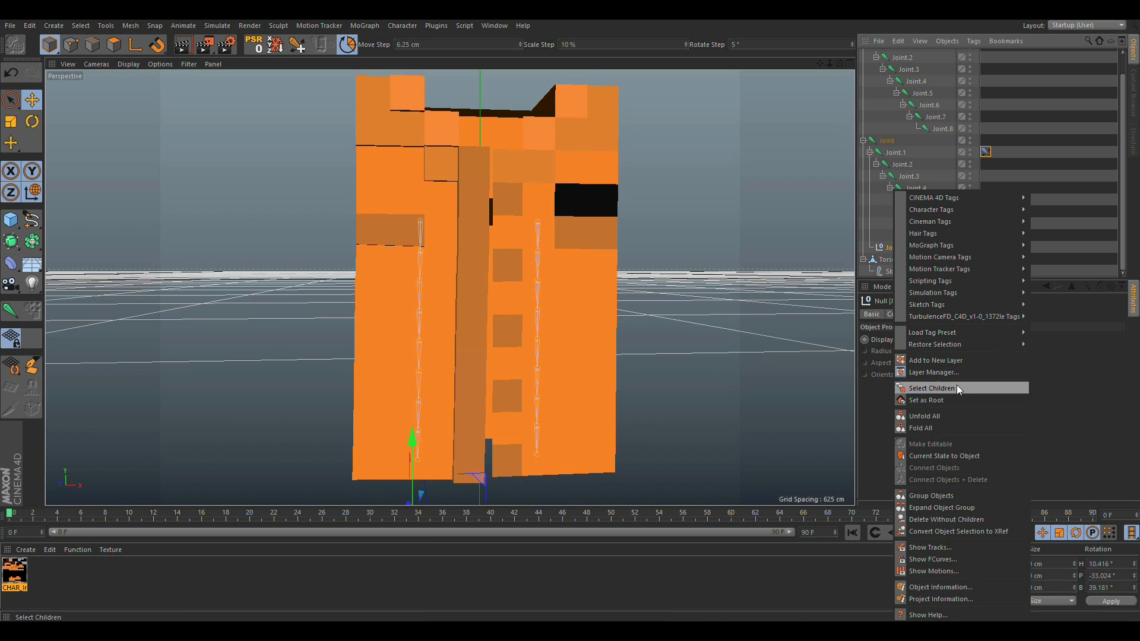
pyautogui.click(940, 495)
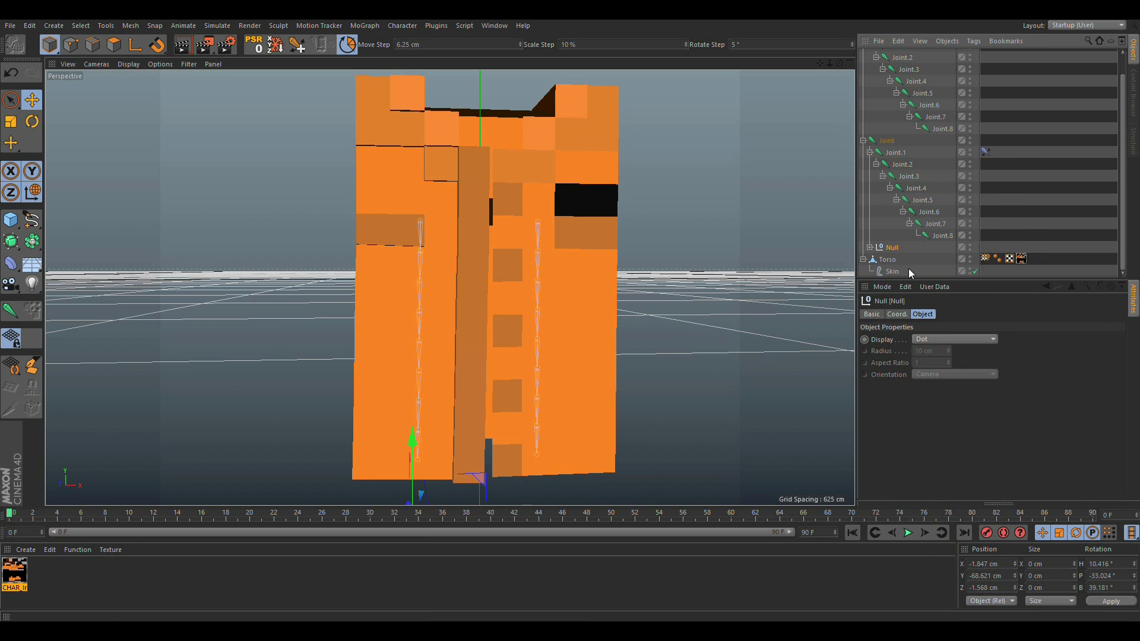
pyautogui.click(935, 339)
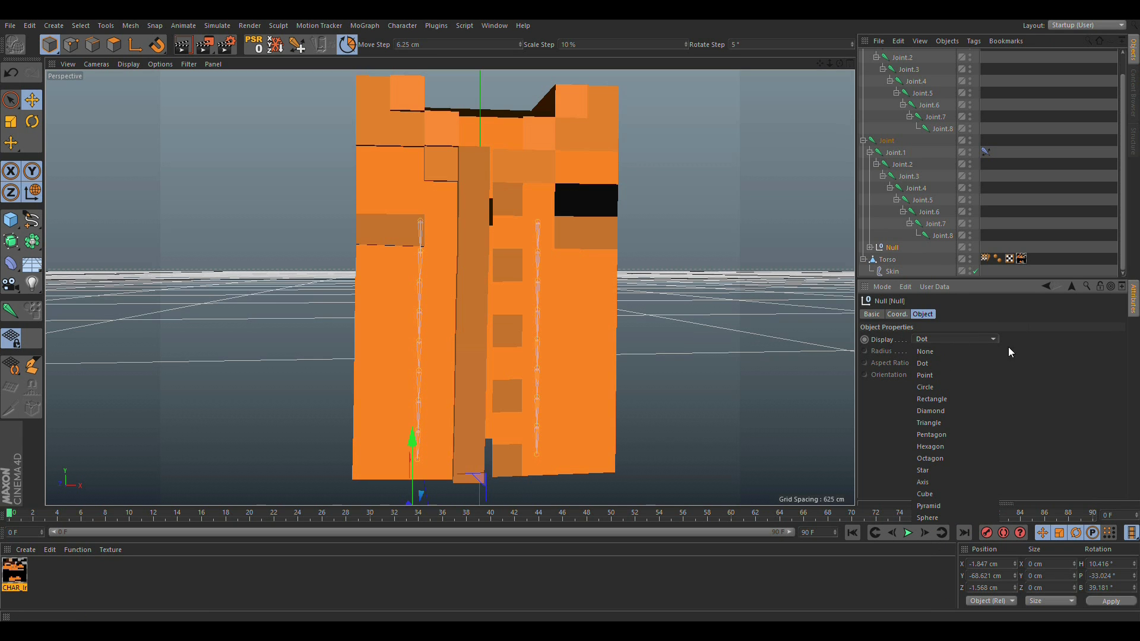
pyautogui.click(957, 516)
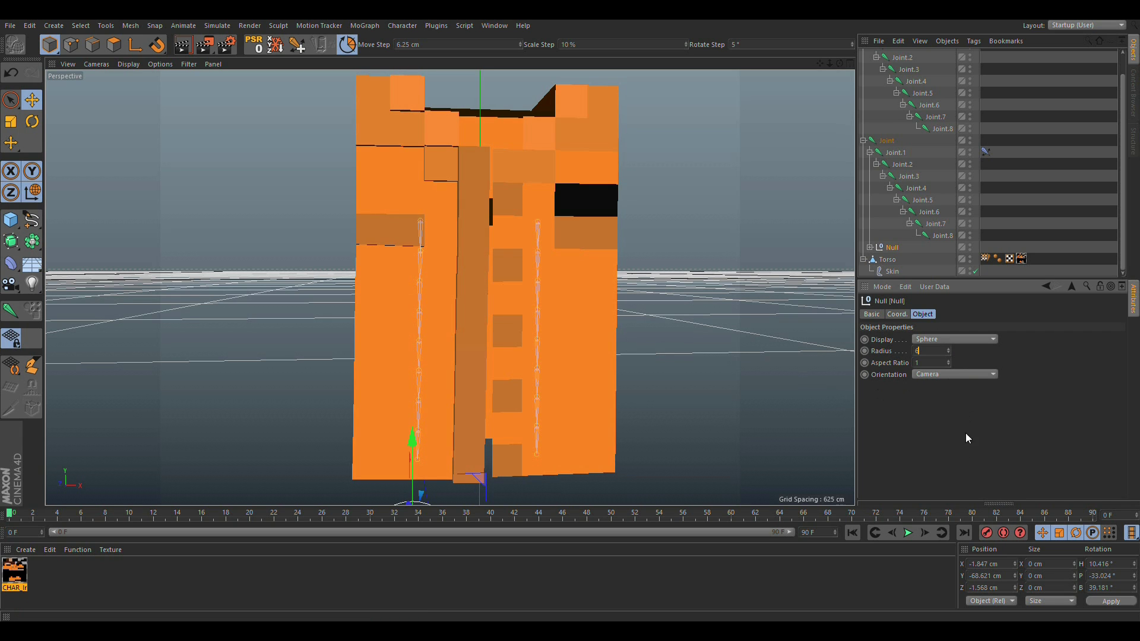
pyautogui.click(944, 374)
pyautogui.click(945, 389)
pyautogui.click(945, 376)
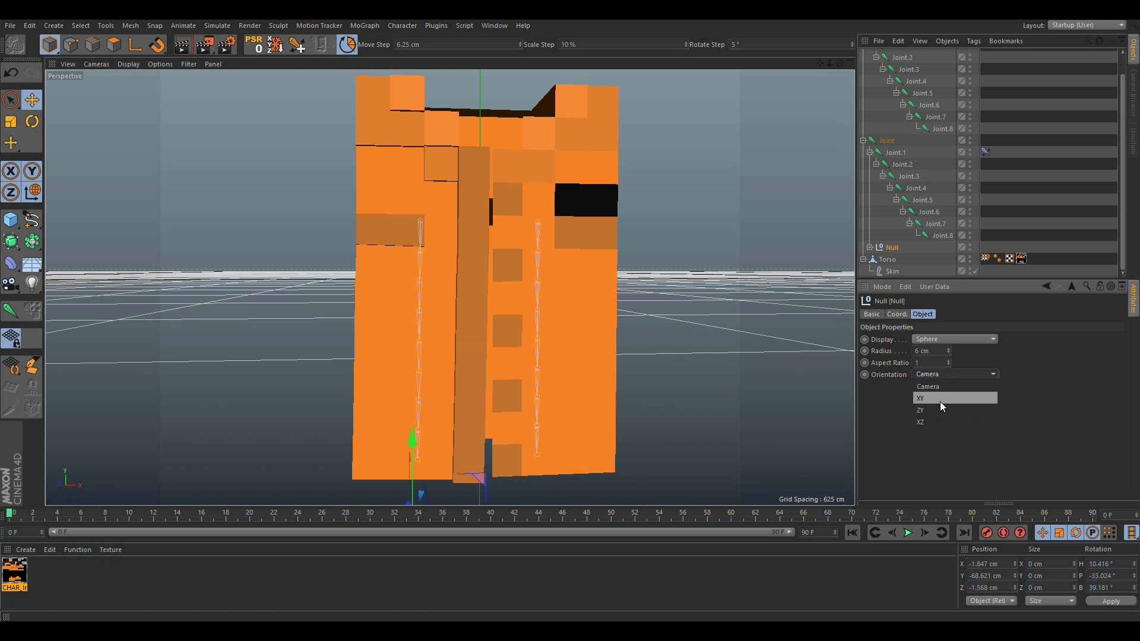
pyautogui.click(939, 401)
# Move Joint.8.Goal out of the null in the object hierarchy and select the null alone.
pyautogui.keyDown('alt'); pyautogui.moveTo(425, 362); pyautogui.dragTo(422, 290, button='middle'); pyautogui.keyUp('alt')
pyautogui.scroll(-5, 422, 291)
pyautogui.moveTo(422, 290)
pyautogui.keyDown('alt'); pyautogui.mouseDown()
pyautogui.moveTo(479, 297)
pyautogui.moveTo(432, 283)
pyautogui.moveTo(426, 295)
pyautogui.mouseUp(); pyautogui.keyUp('alt')
pyautogui.scroll(5, 447, 291)
pyautogui.scroll(-2, 427, 294)
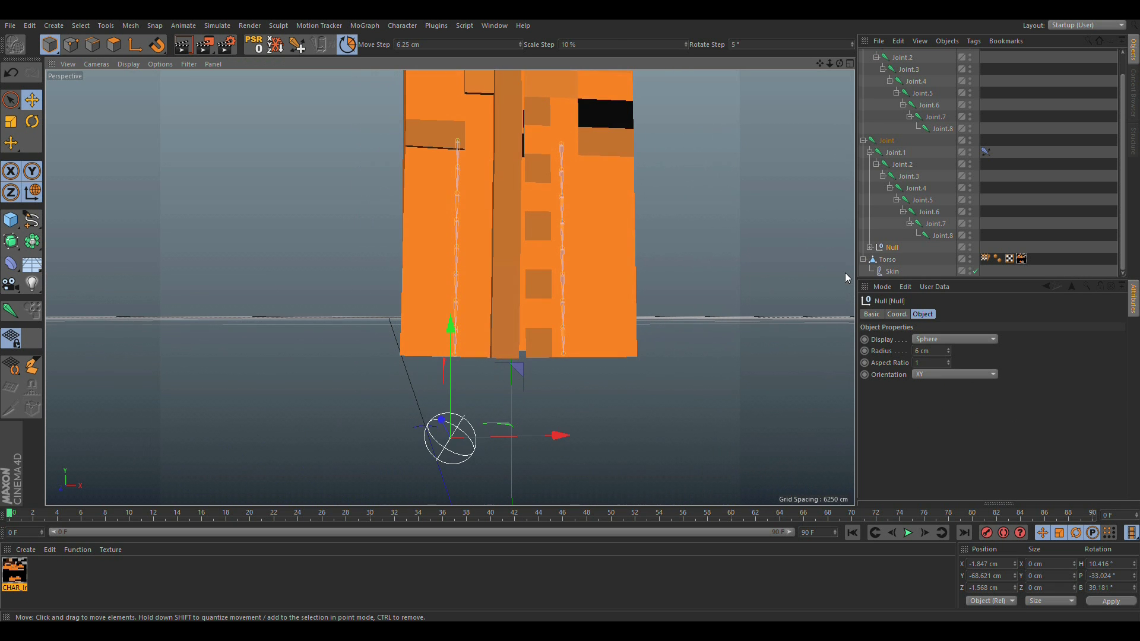
pyautogui.doubleClick(894, 248)
pyautogui.click(869, 248)
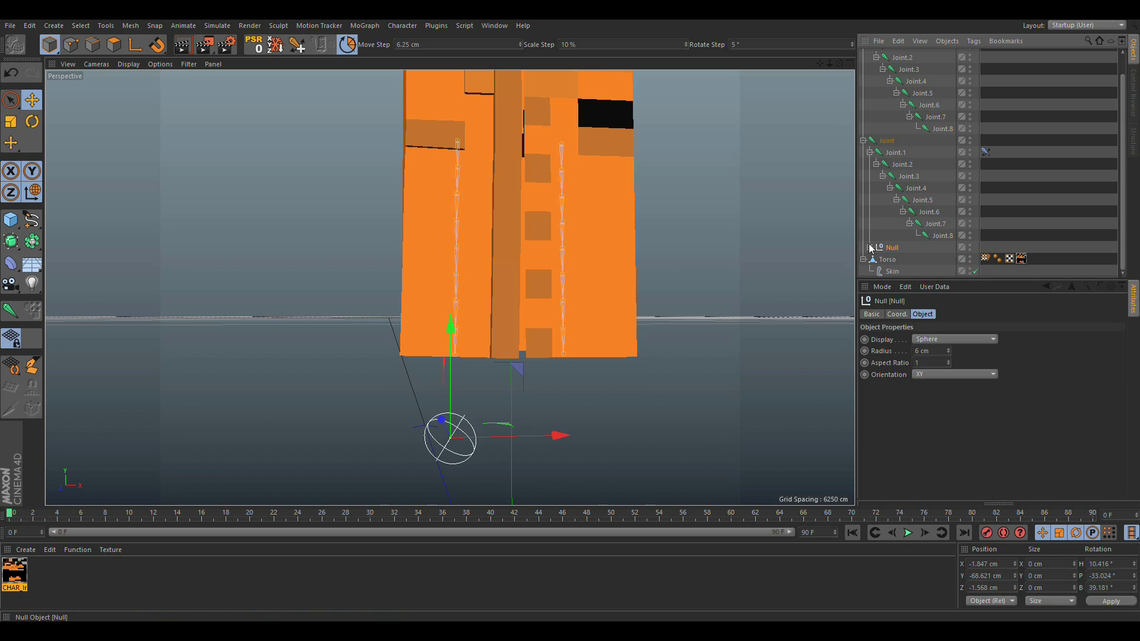
pyautogui.moveTo(884, 258); pyautogui.dragTo(898, 237)
pyautogui.click(892, 260)
# Position the null at the flap's lower end, about X -1.85, Y -49.87, Z -14.07 cm, and nest Joint.8.Goal under it again.
pyautogui.moveTo(447, 345); pyautogui.dragTo(379, 353)
pyautogui.keyDown('alt'); pyautogui.moveTo(380, 354); pyautogui.dragTo(336, 336); pyautogui.keyUp('alt')
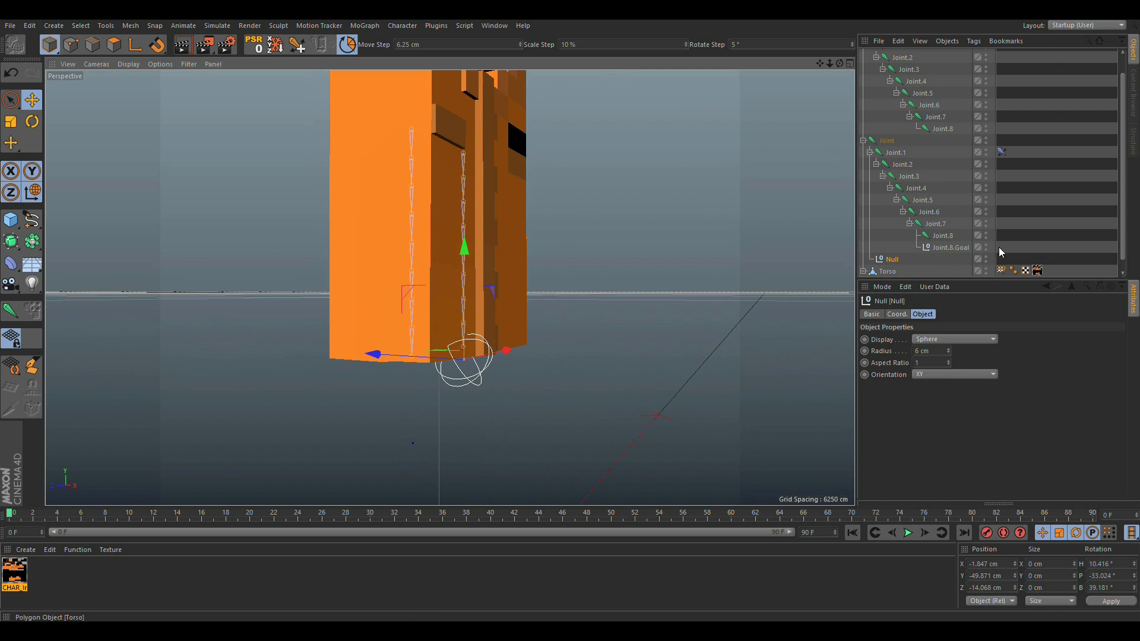
pyautogui.moveTo(945, 247); pyautogui.dragTo(895, 259)
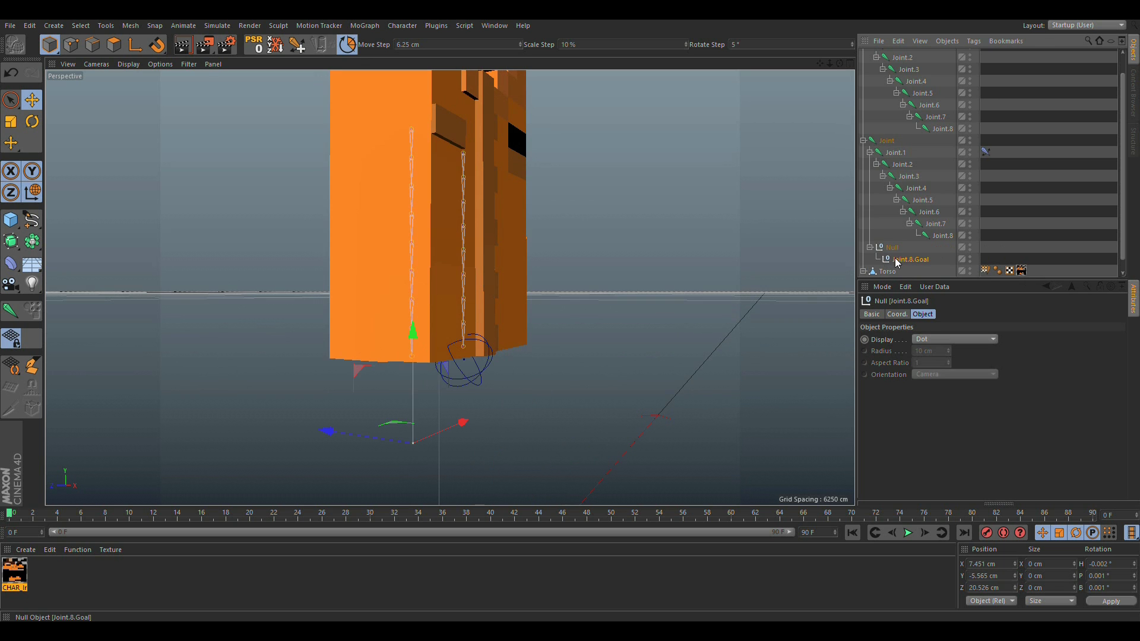
# Select the sphere null and move it around to bend the flap, ending at about X -9.87, Y -29.71, Z -12.68 cm.
pyautogui.click(757, 315)
pyautogui.click(469, 374)
pyautogui.keyDown('alt'); pyautogui.moveTo(471, 377); pyautogui.dragTo(374, 330); pyautogui.keyUp('alt')
pyautogui.moveTo(637, 190); pyautogui.dragTo(564, 118)
pyautogui.keyDown('alt'); pyautogui.moveTo(384, 193); pyautogui.dragTo(275, 201); pyautogui.keyUp('alt')
pyautogui.moveTo(459, 284); pyautogui.dragTo(549, 318)
pyautogui.moveTo(456, 315); pyautogui.dragTo(444, 314)
pyautogui.keyDown('alt'); pyautogui.moveTo(367, 313); pyautogui.dragTo(487, 335); pyautogui.keyUp('alt')
pyautogui.moveTo(310, 310); pyautogui.dragTo(316, 306)
pyautogui.keyDown('alt'); pyautogui.moveTo(362, 265); pyautogui.dragTo(420, 257); pyautogui.keyUp('alt')
pyautogui.keyDown('alt'); pyautogui.moveTo(421, 262); pyautogui.dragTo(508, 321, button='right'); pyautogui.keyUp('alt')
pyautogui.keyDown('alt'); pyautogui.moveTo(434, 318); pyautogui.dragTo(425, 229, button='middle'); pyautogui.keyUp('alt')
pyautogui.moveTo(432, 288); pyautogui.dragTo(426, 233)
pyautogui.scroll(-3, 450, 215)
pyautogui.scroll(2, 426, 233)
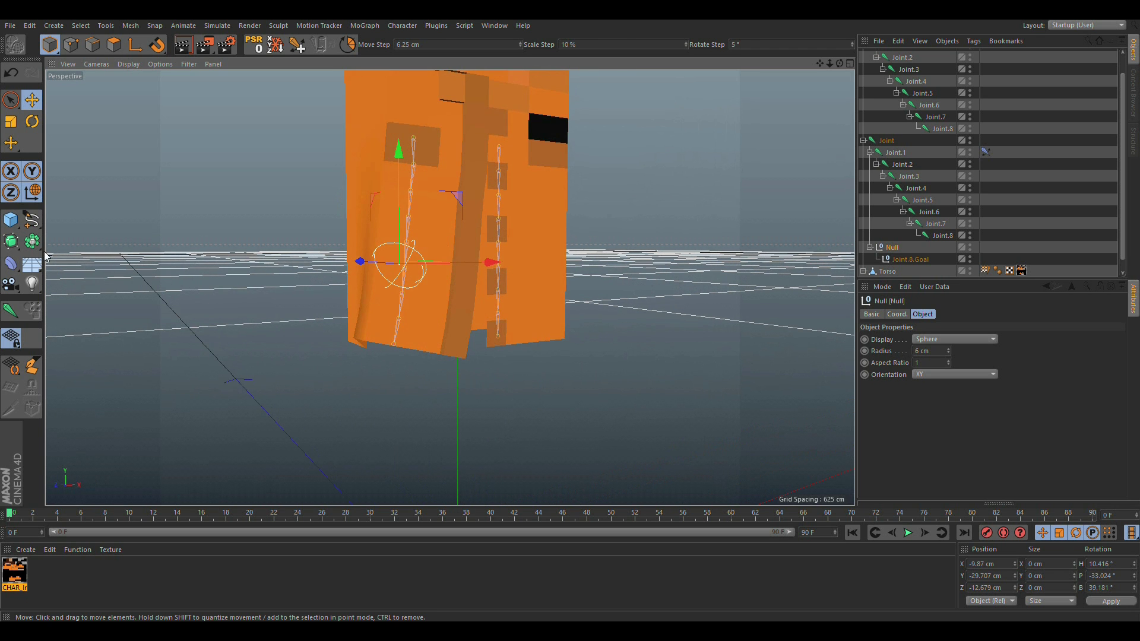
# Add a Subdivision Surface, nest the Torso under it, and check the smoothed jacket from several angles.
pyautogui.click(11, 240)
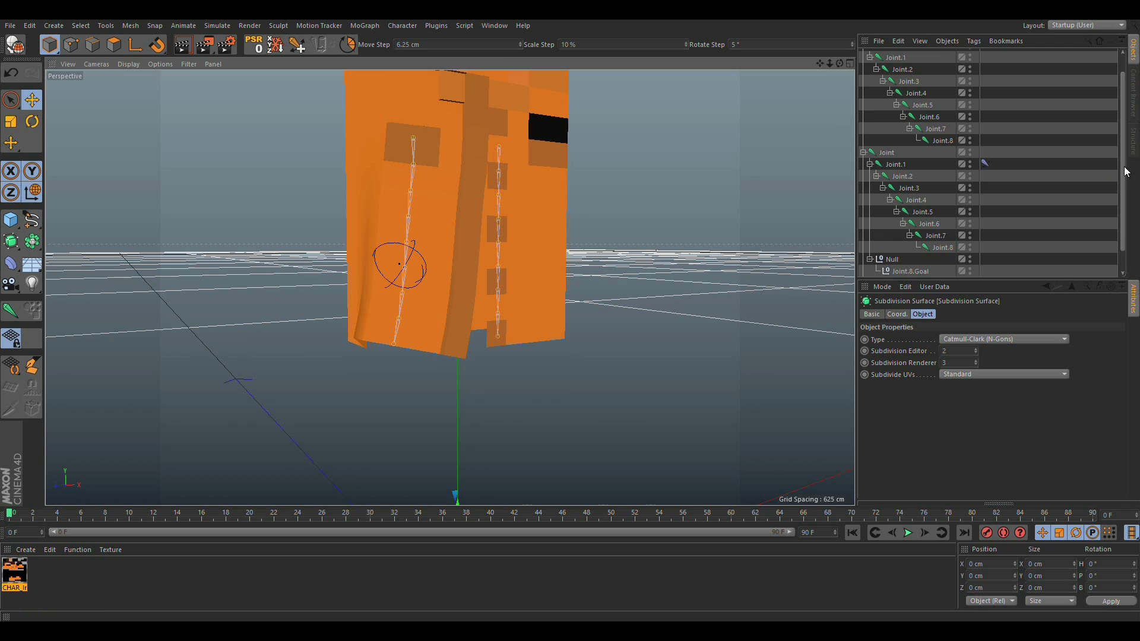
pyautogui.scroll(2, 1124, 172)
pyautogui.moveTo(917, 54); pyautogui.dragTo(885, 247)
pyautogui.keyDown('alt'); pyautogui.moveTo(412, 224); pyautogui.dragTo(450, 328, button='middle'); pyautogui.keyUp('alt')
pyautogui.keyDown('alt'); pyautogui.moveTo(450, 329); pyautogui.dragTo(446, 293); pyautogui.keyUp('alt')
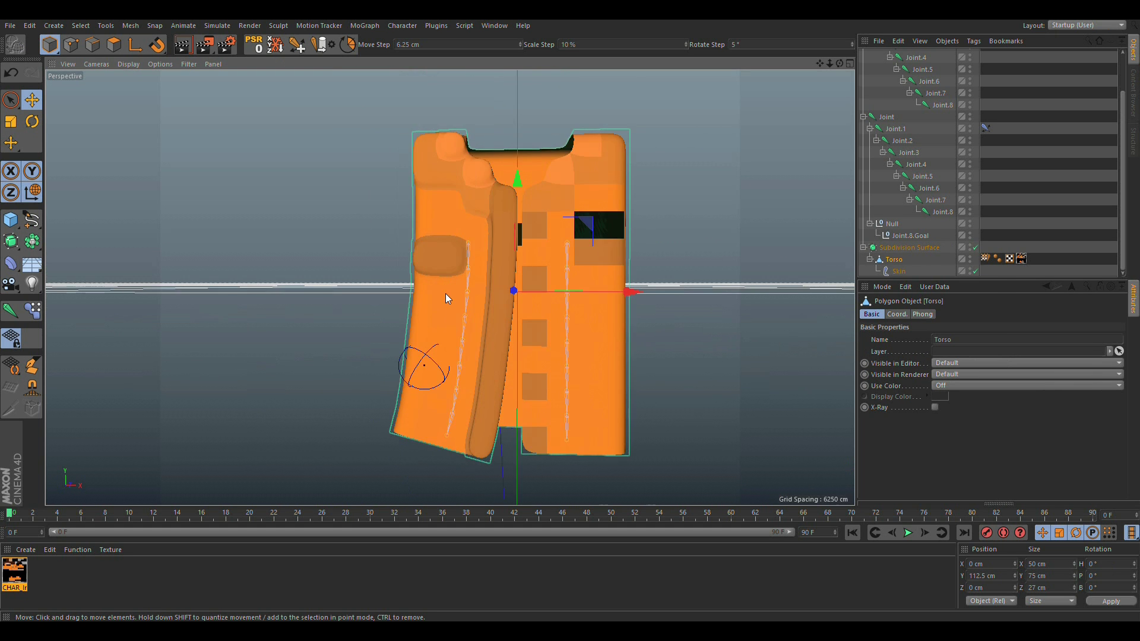
pyautogui.scroll(-3, 445, 293)
pyautogui.keyDown('alt'); pyautogui.moveTo(445, 293); pyautogui.dragTo(439, 333, button='middle'); pyautogui.keyUp('alt')
pyautogui.keyDown('alt'); pyautogui.moveTo(438, 332); pyautogui.dragTo(407, 242); pyautogui.keyUp('alt')
pyautogui.scroll(3, 433, 300)
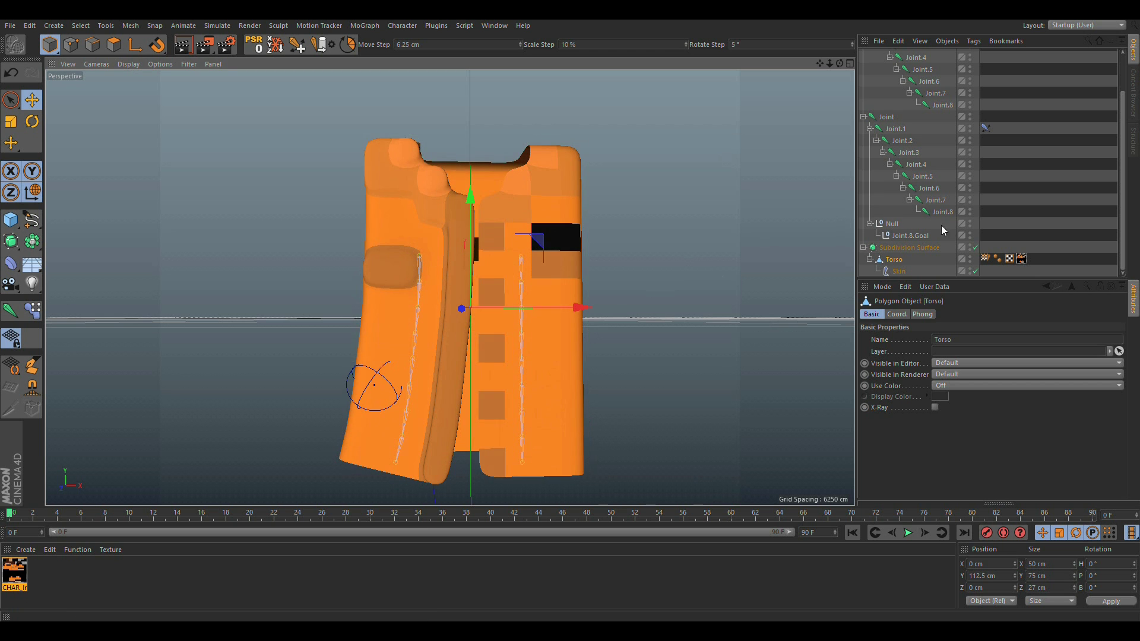
# Switch the Torso to polygon editing and start the Knife tool in Loop mode.
pyautogui.keyDown('alt'); pyautogui.moveTo(519, 259); pyautogui.dragTo(453, 299, button='right'); pyautogui.keyUp('alt')
pyautogui.moveTo(450, 288)
pyautogui.keyDown('alt'); pyautogui.mouseDown()
pyautogui.moveTo(478, 308)
pyautogui.moveTo(507, 232)
pyautogui.moveTo(521, 231)
pyautogui.mouseUp(); pyautogui.keyUp('alt')
pyautogui.keyDown('alt'); pyautogui.moveTo(501, 217); pyautogui.dragTo(486, 282, button='middle'); pyautogui.keyUp('alt')
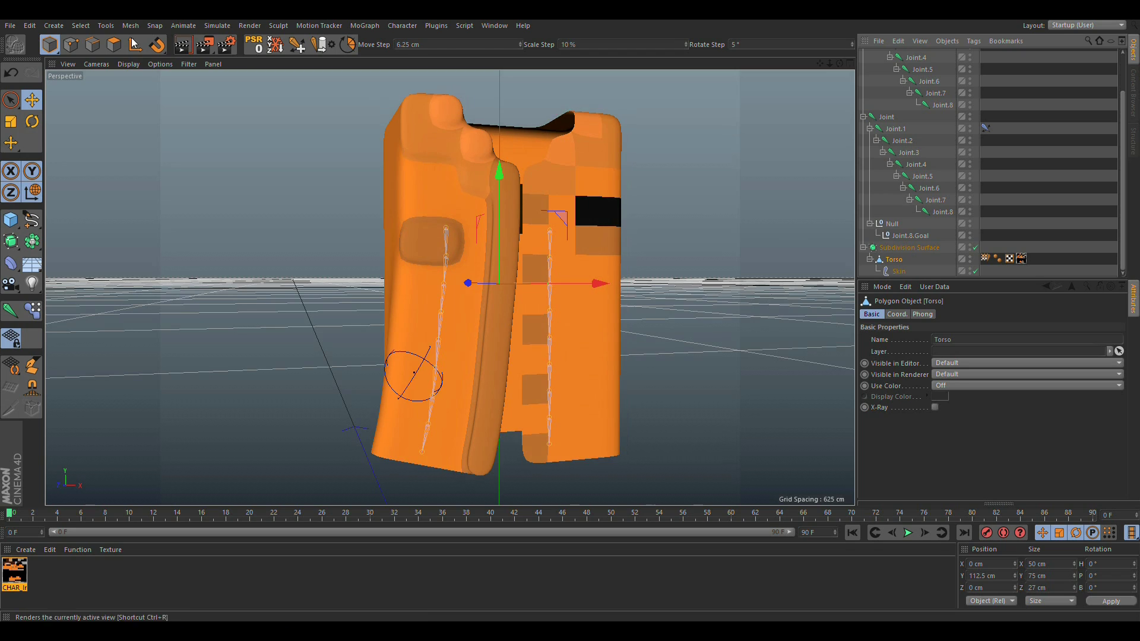
pyautogui.click(114, 44)
pyautogui.scroll(5, 425, 241)
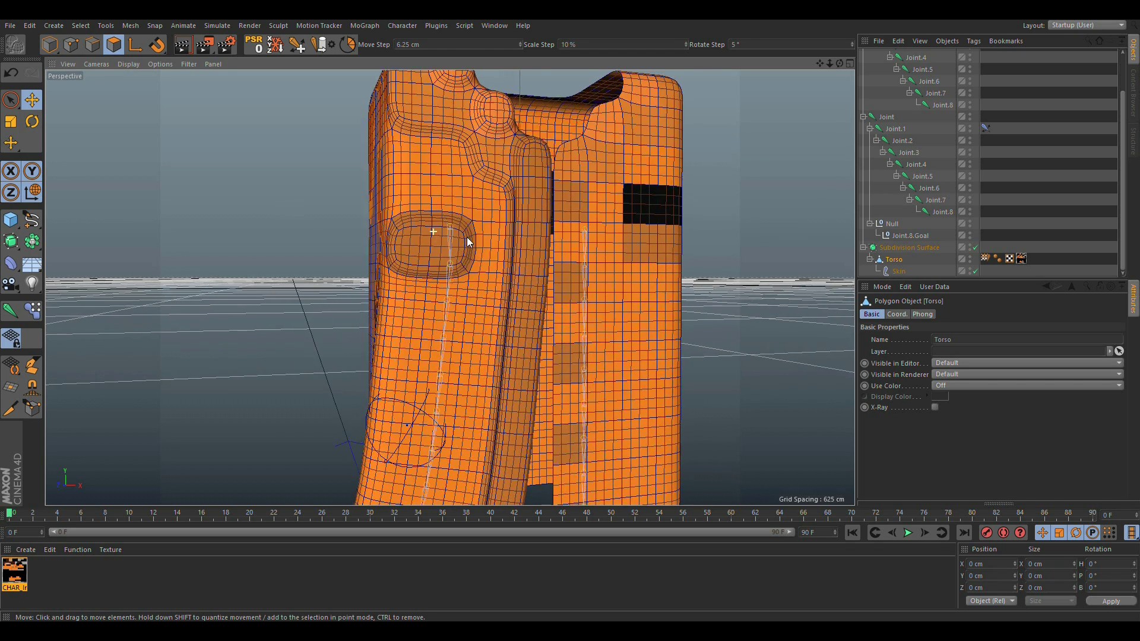
pyautogui.scroll(-5, 451, 240)
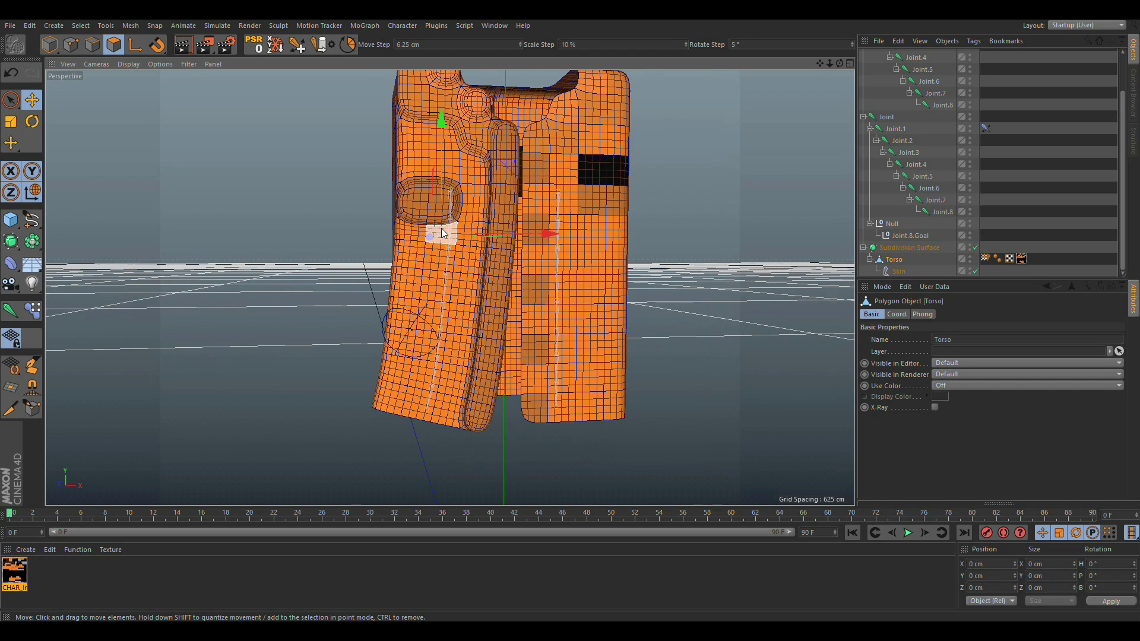
pyautogui.rightClick(440, 228)
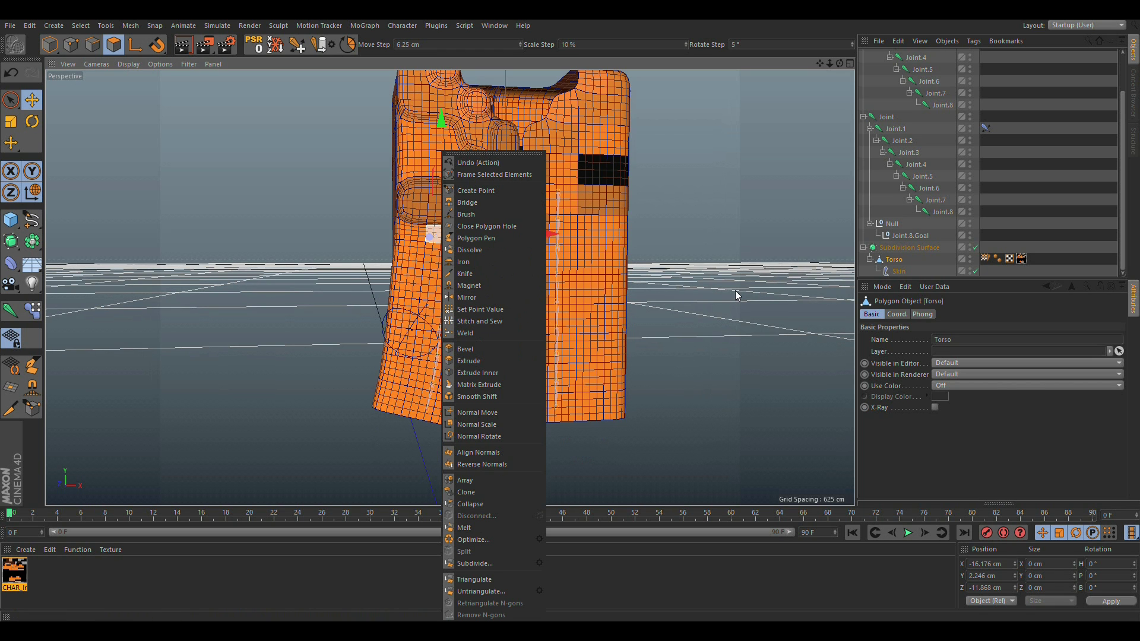
pyautogui.click(475, 273)
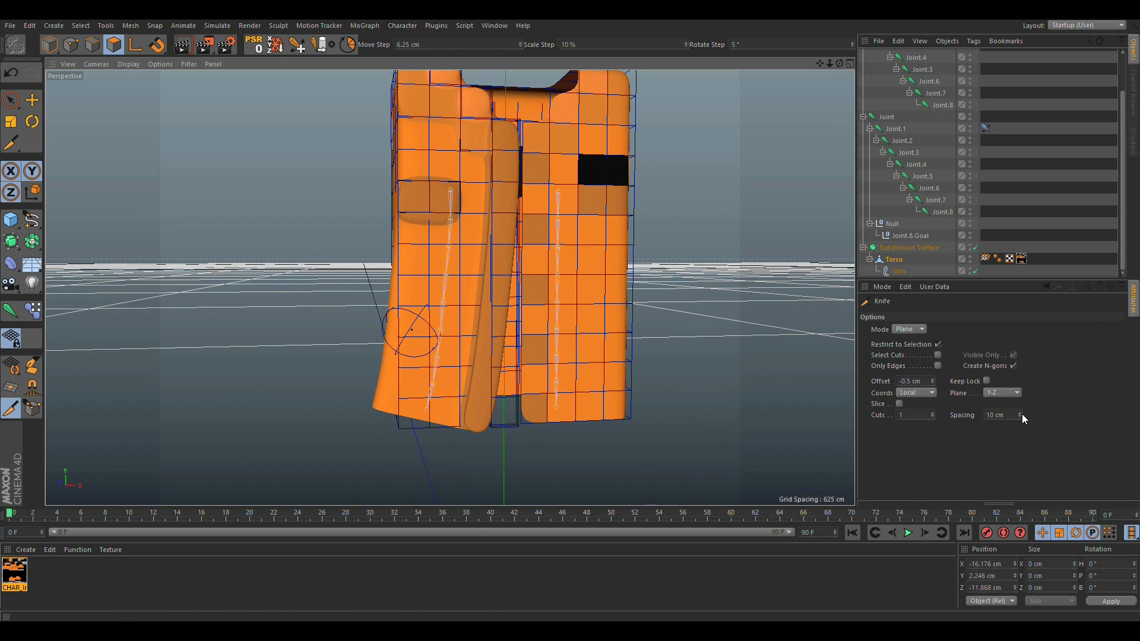
pyautogui.click(909, 328)
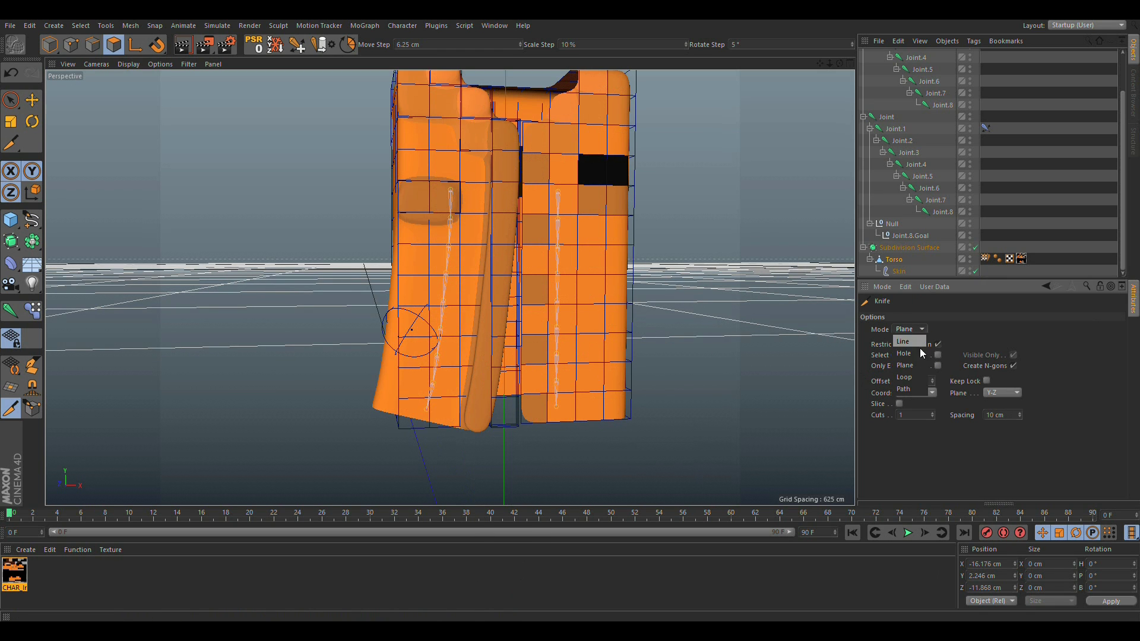
pyautogui.click(906, 378)
# Try a Knife loop cut close to the shoulder's outer upper corner.
pyautogui.keyDown('alt'); pyautogui.moveTo(419, 203); pyautogui.dragTo(488, 178, button='right'); pyautogui.keyUp('alt')
pyautogui.keyDown('alt'); pyautogui.moveTo(488, 178); pyautogui.dragTo(497, 363, button='middle'); pyautogui.keyUp('alt')
pyautogui.keyDown('alt'); pyautogui.moveTo(404, 290); pyautogui.dragTo(465, 168, button='right'); pyautogui.keyUp('alt')
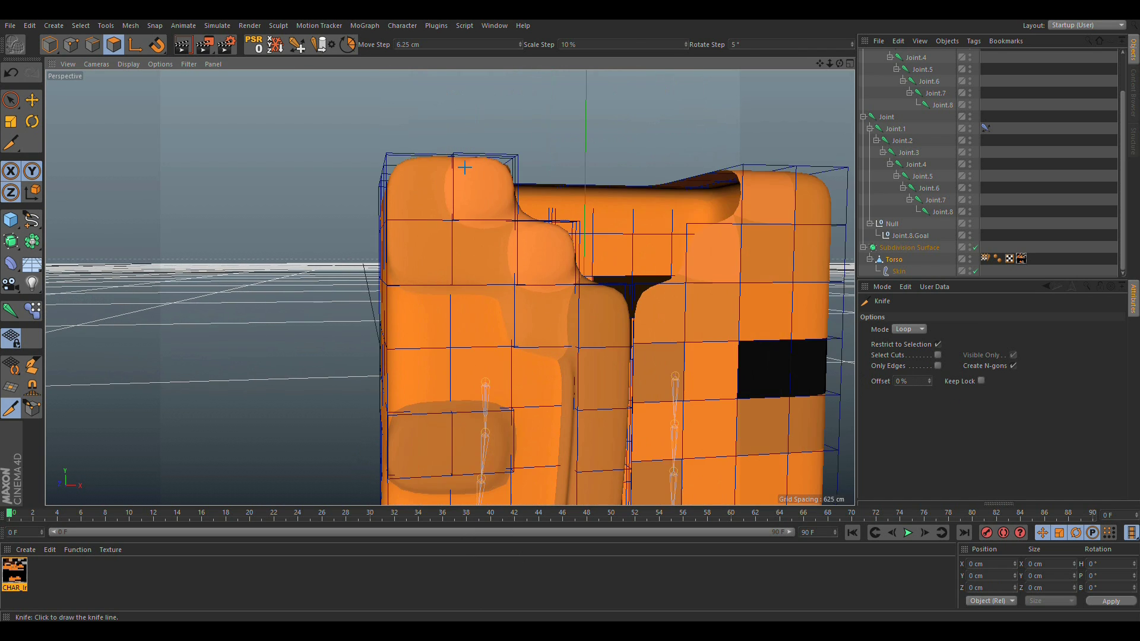
pyautogui.keyDown('alt'); pyautogui.moveTo(464, 168); pyautogui.dragTo(470, 300, button='middle'); pyautogui.keyUp('alt')
pyautogui.keyDown('alt'); pyautogui.moveTo(435, 296); pyautogui.dragTo(431, 342); pyautogui.keyUp('alt')
pyautogui.keyDown('alt'); pyautogui.moveTo(410, 283); pyautogui.dragTo(489, 262, button='right'); pyautogui.keyUp('alt')
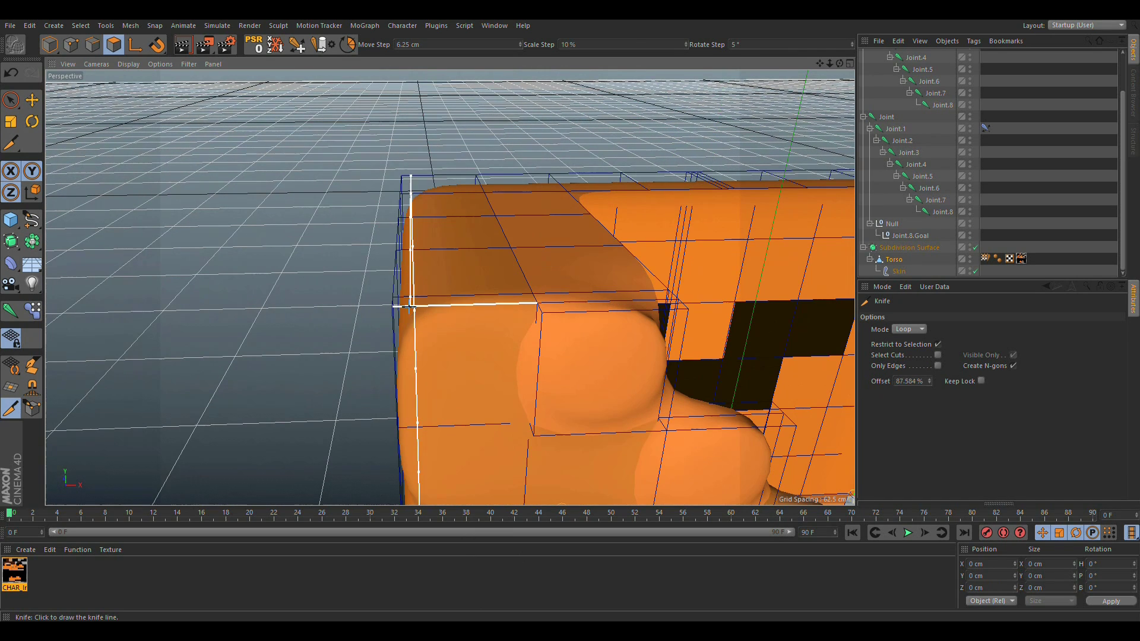
pyautogui.click(403, 295)
# Preview further loop cuts on the shoulder blocks and front panel, checking how the loops run across the mesh.
pyautogui.keyDown('alt'); pyautogui.moveTo(403, 295); pyautogui.dragTo(554, 267, button='middle'); pyautogui.keyUp('alt')
pyautogui.keyDown('alt'); pyautogui.moveTo(554, 267); pyautogui.dragTo(511, 282, button='right'); pyautogui.keyUp('alt')
pyautogui.keyDown('alt'); pyautogui.moveTo(554, 267); pyautogui.dragTo(570, 235); pyautogui.keyUp('alt')
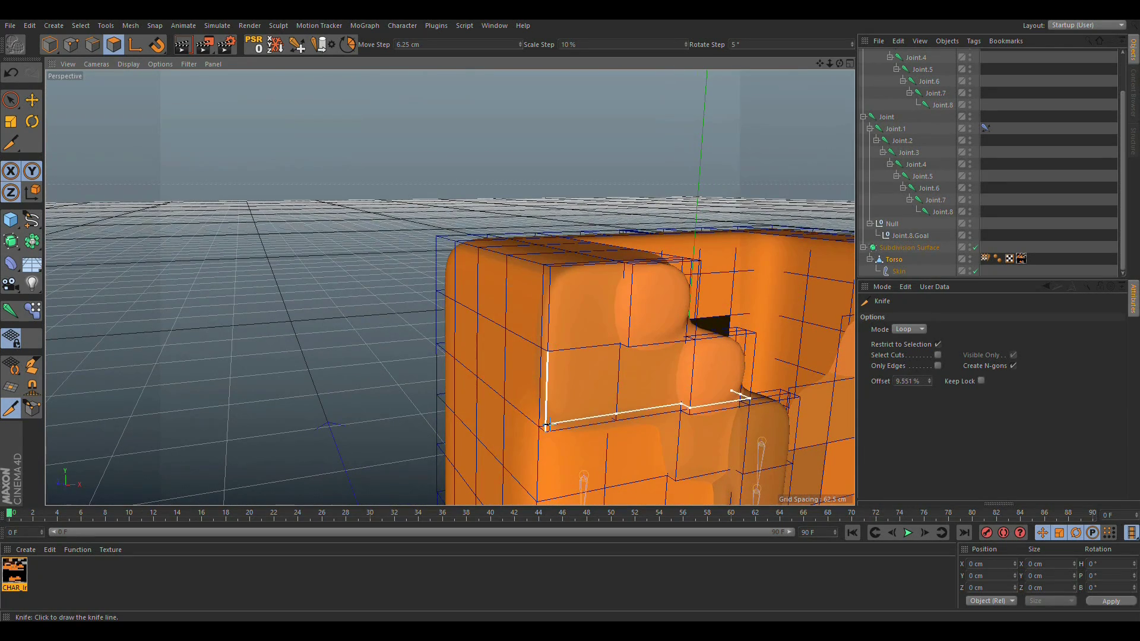
pyautogui.keyDown('alt'); pyautogui.moveTo(546, 425); pyautogui.dragTo(553, 405); pyautogui.keyUp('alt')
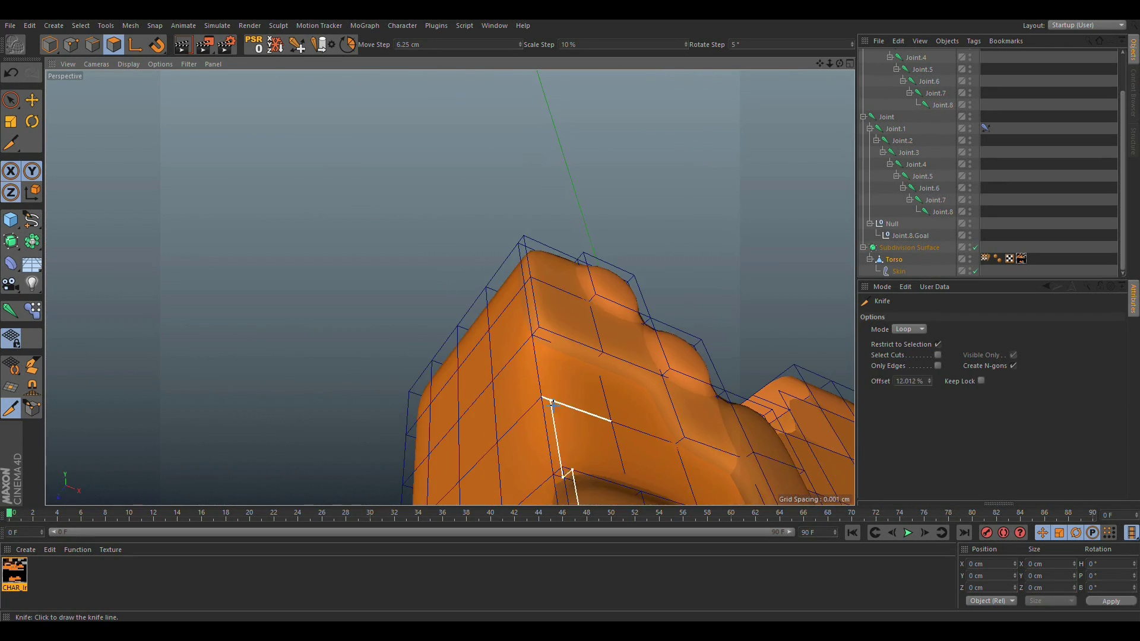
pyautogui.keyDown('alt'); pyautogui.moveTo(581, 369); pyautogui.dragTo(572, 380); pyautogui.keyUp('alt')
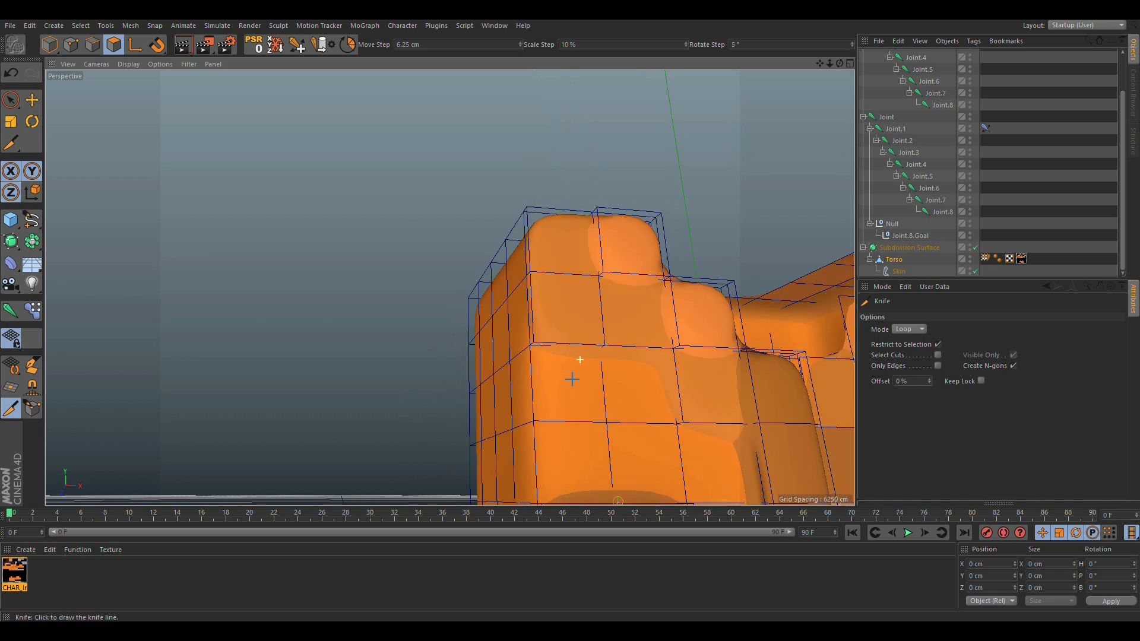
pyautogui.keyDown('alt'); pyautogui.moveTo(573, 380); pyautogui.dragTo(549, 341, button='right'); pyautogui.keyUp('alt')
pyautogui.keyDown('alt'); pyautogui.moveTo(549, 342); pyautogui.dragTo(539, 349); pyautogui.keyUp('alt')
pyautogui.keyDown('alt'); pyautogui.moveTo(540, 349); pyautogui.dragTo(549, 326, button='middle'); pyautogui.keyUp('alt')
pyautogui.keyDown('alt'); pyautogui.moveTo(549, 327); pyautogui.dragTo(538, 326, button='right'); pyautogui.keyUp('alt')
pyautogui.scroll(5, 538, 326)
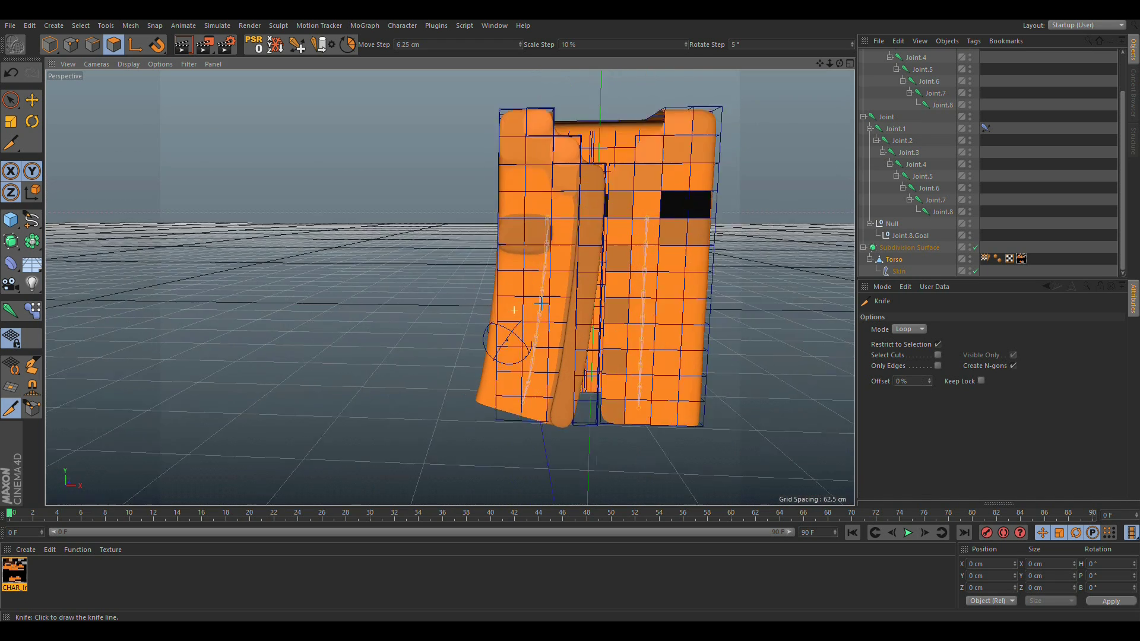
# Set the Knife to Plane mode and make Y-Z cuts close to the vertical edges of the shoulder and its raised block.
pyautogui.click(908, 329)
pyautogui.click(910, 369)
pyautogui.keyDown('alt'); pyautogui.moveTo(463, 89); pyautogui.dragTo(450, 288, button='middle'); pyautogui.keyUp('alt')
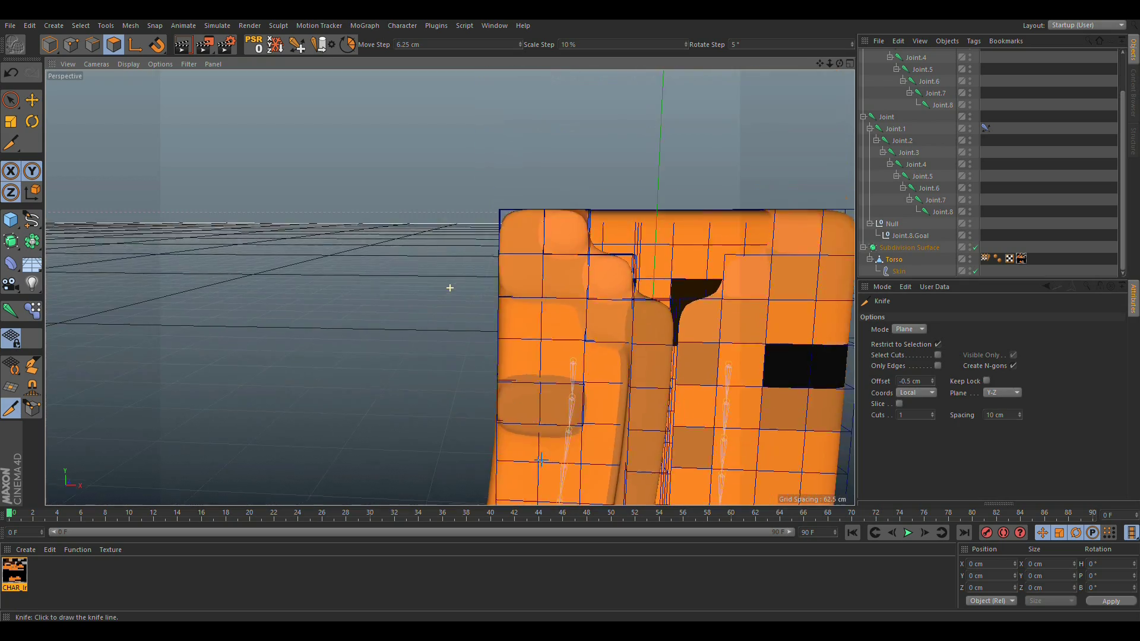
pyautogui.keyDown('alt'); pyautogui.moveTo(450, 288); pyautogui.dragTo(445, 315); pyautogui.keyUp('alt')
pyautogui.scroll(5, 509, 206)
pyautogui.keyDown('alt'); pyautogui.moveTo(509, 206); pyautogui.dragTo(466, 284); pyautogui.keyUp('alt')
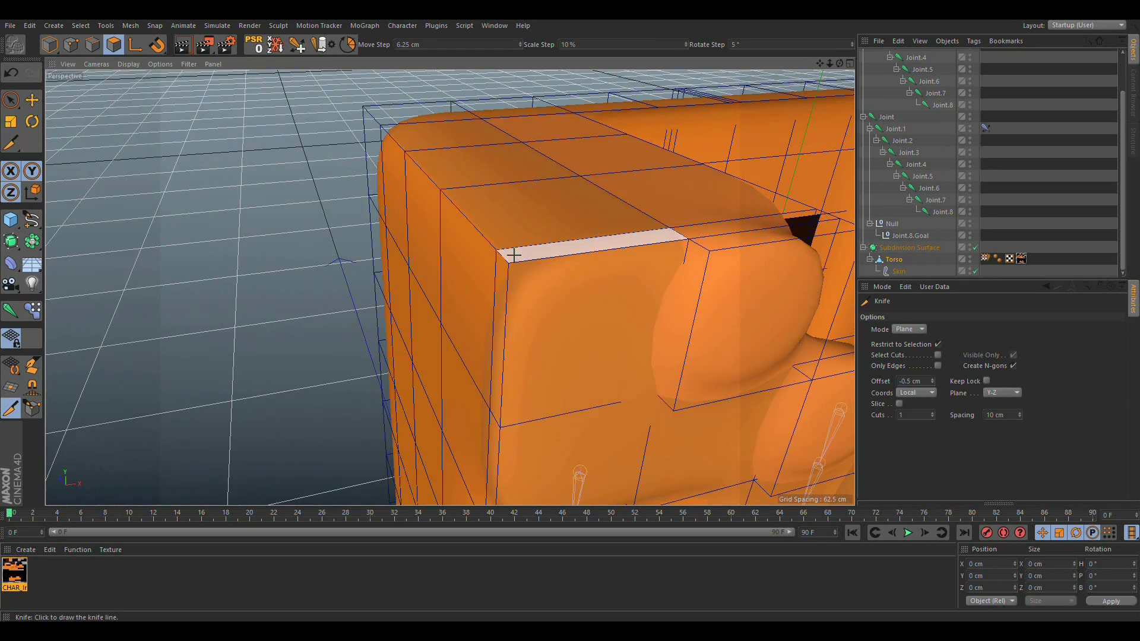
pyautogui.keyDown('alt'); pyautogui.moveTo(589, 317); pyautogui.dragTo(449, 145); pyautogui.keyUp('alt')
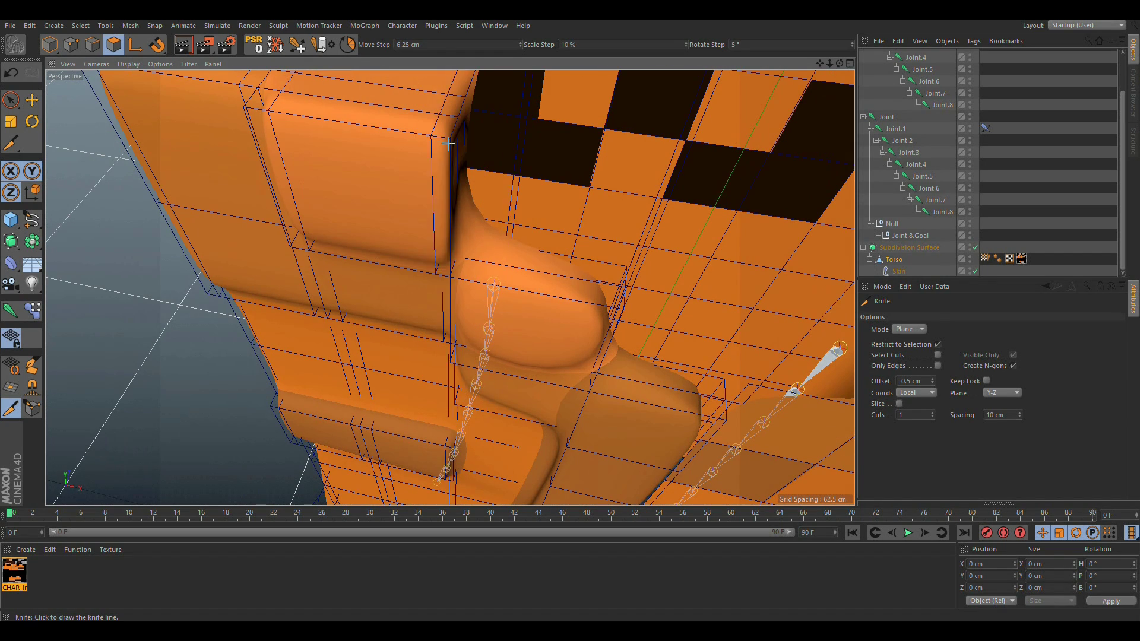
# Add Y-Z plane cuts beside the vertical edges of the remaining stepped blocks and the front opening strip.
pyautogui.moveTo(486, 257)
pyautogui.keyDown('alt'); pyautogui.mouseDown()
pyautogui.moveTo(608, 224)
pyautogui.moveTo(499, 251)
pyautogui.mouseUp(); pyautogui.keyUp('alt')
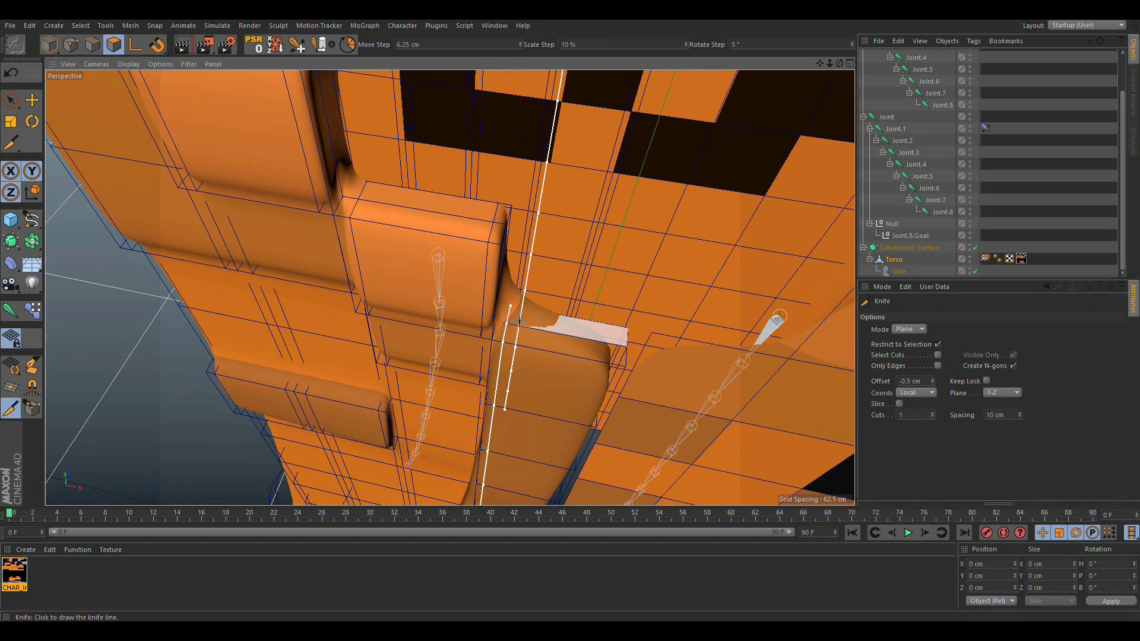
pyautogui.keyDown('alt'); pyautogui.moveTo(567, 375); pyautogui.dragTo(471, 287); pyautogui.keyUp('alt')
pyautogui.scroll(-10, 470, 287)
pyautogui.keyDown('alt'); pyautogui.moveTo(483, 221); pyautogui.dragTo(470, 315, button='middle'); pyautogui.keyUp('alt')
pyautogui.keyDown('alt'); pyautogui.moveTo(470, 315); pyautogui.dragTo(580, 264, button='right'); pyautogui.keyUp('alt')
pyautogui.keyDown('alt'); pyautogui.moveTo(540, 294); pyautogui.dragTo(463, 318); pyautogui.keyUp('alt')
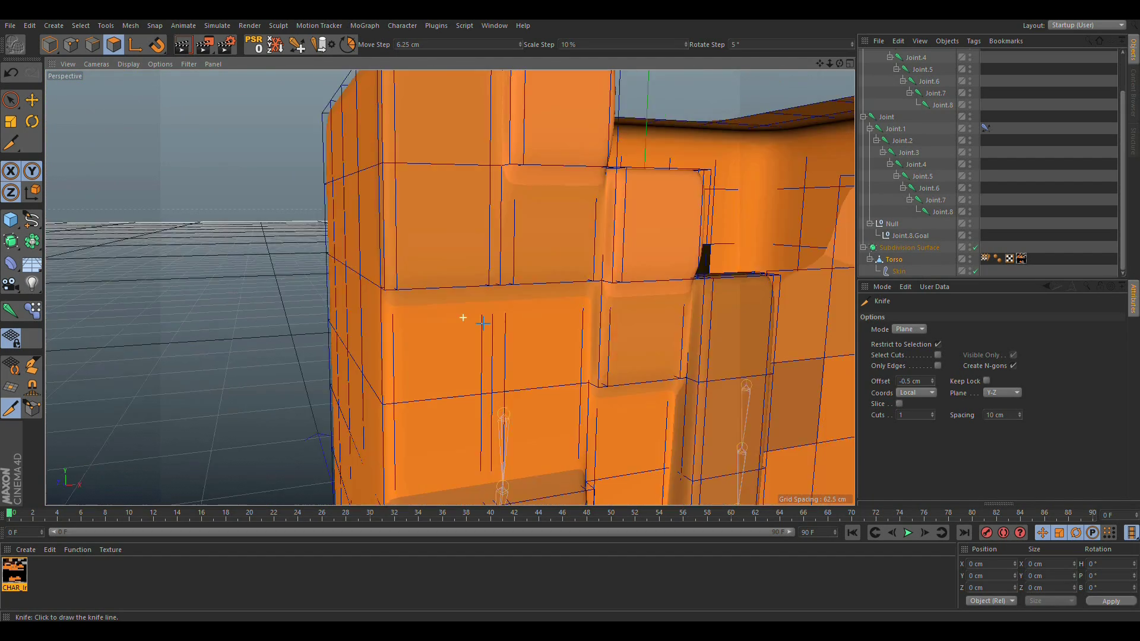
# Switch the knife plane to X-Y and cut close to the depth edges of the torso and its raised front blocks.
pyautogui.scroll(-8, 463, 321)
pyautogui.click(998, 393)
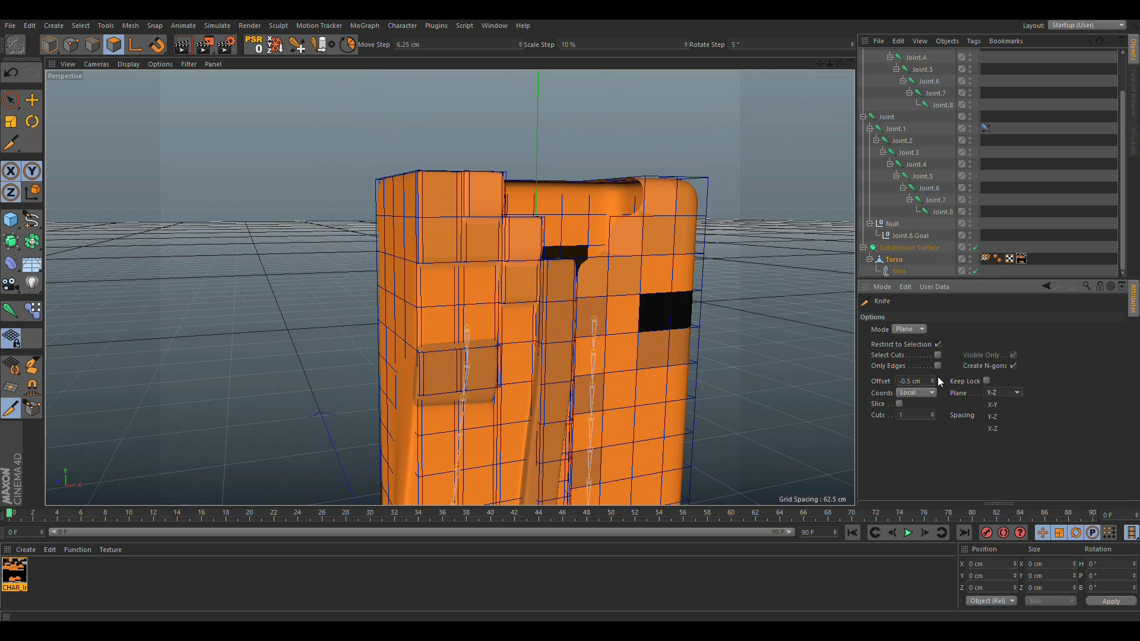
pyautogui.click(996, 406)
pyautogui.keyDown('alt'); pyautogui.moveTo(534, 297); pyautogui.dragTo(554, 288); pyautogui.keyUp('alt')
pyautogui.scroll(5, 471, 233)
pyautogui.keyDown('alt'); pyautogui.moveTo(470, 234); pyautogui.dragTo(468, 194); pyautogui.keyUp('alt')
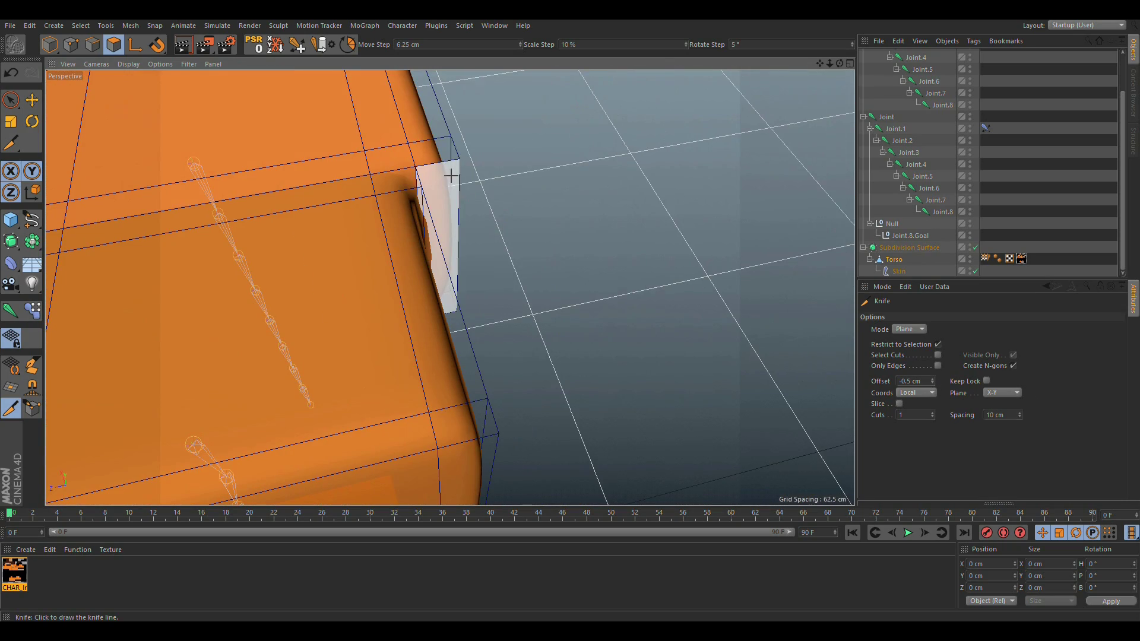
pyautogui.scroll(-4, 441, 180)
pyautogui.moveTo(440, 180)
pyautogui.keyDown('alt'); pyautogui.mouseDown()
pyautogui.moveTo(420, 249)
pyautogui.moveTo(389, 227)
pyautogui.moveTo(448, 258)
pyautogui.mouseUp(); pyautogui.keyUp('alt')
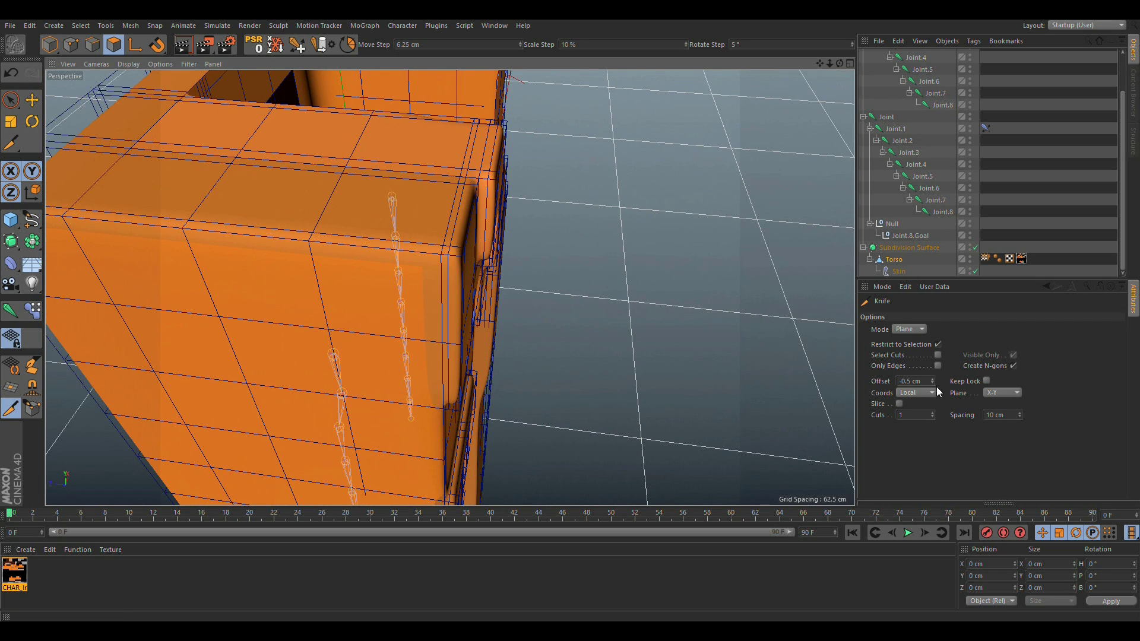
# Switch the knife plane to X-Z and cut just below the shoulder's top edge.
pyautogui.click(1009, 392)
pyautogui.click(990, 427)
pyautogui.keyDown('alt'); pyautogui.moveTo(351, 275); pyautogui.dragTo(300, 279); pyautogui.keyUp('alt')
pyautogui.keyDown('alt'); pyautogui.moveTo(486, 320); pyautogui.dragTo(425, 246); pyautogui.keyUp('alt')
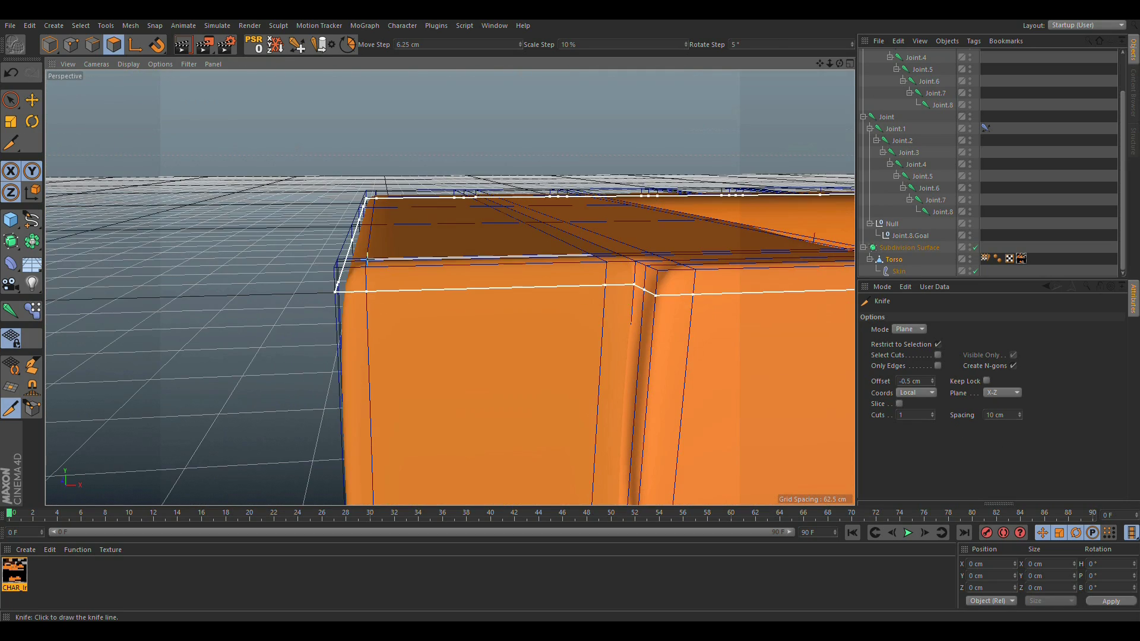
pyautogui.click(367, 260)
pyautogui.keyDown('alt'); pyautogui.moveTo(491, 283); pyautogui.dragTo(481, 249, button='middle'); pyautogui.keyUp('alt')
pyautogui.scroll(-4, 480, 250)
pyautogui.keyDown('alt'); pyautogui.moveTo(481, 314); pyautogui.dragTo(398, 217, button='middle'); pyautogui.keyUp('alt')
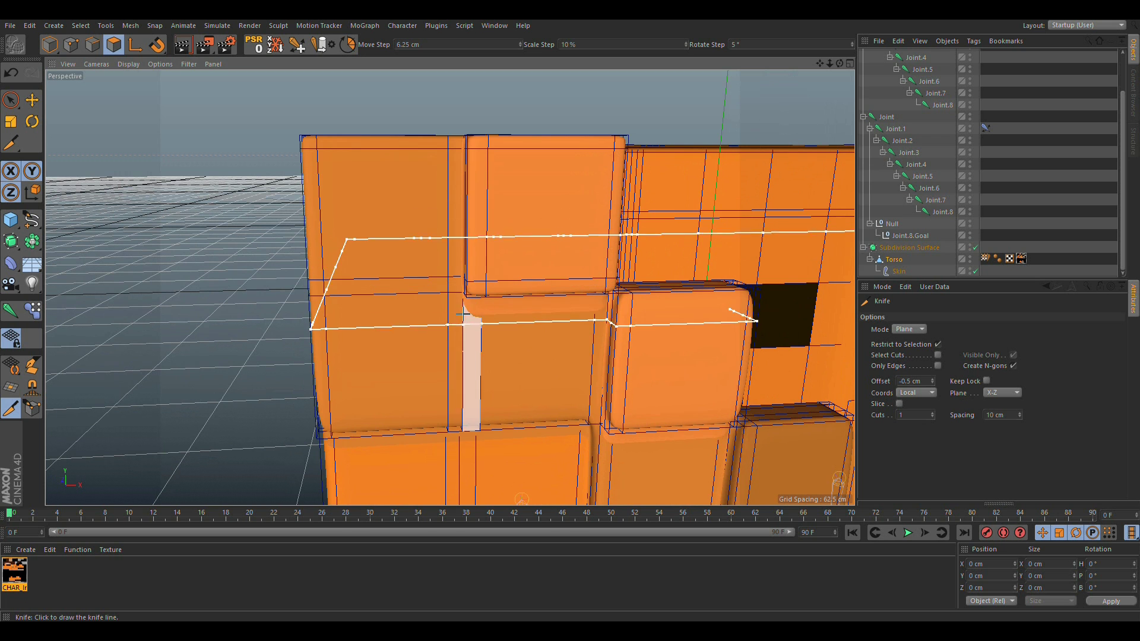
# Add X-Z plane cuts close to the horizontal edges of the stepped blocks beneath the shoulder.
pyautogui.click(452, 296)
pyautogui.keyDown('alt'); pyautogui.moveTo(530, 338); pyautogui.dragTo(415, 239, button='middle'); pyautogui.keyUp('alt')
pyautogui.keyDown('alt'); pyautogui.moveTo(515, 285); pyautogui.dragTo(522, 198, button='middle'); pyautogui.keyUp('alt')
pyautogui.keyDown('alt'); pyautogui.moveTo(493, 248); pyautogui.dragTo(500, 239); pyautogui.keyUp('alt')
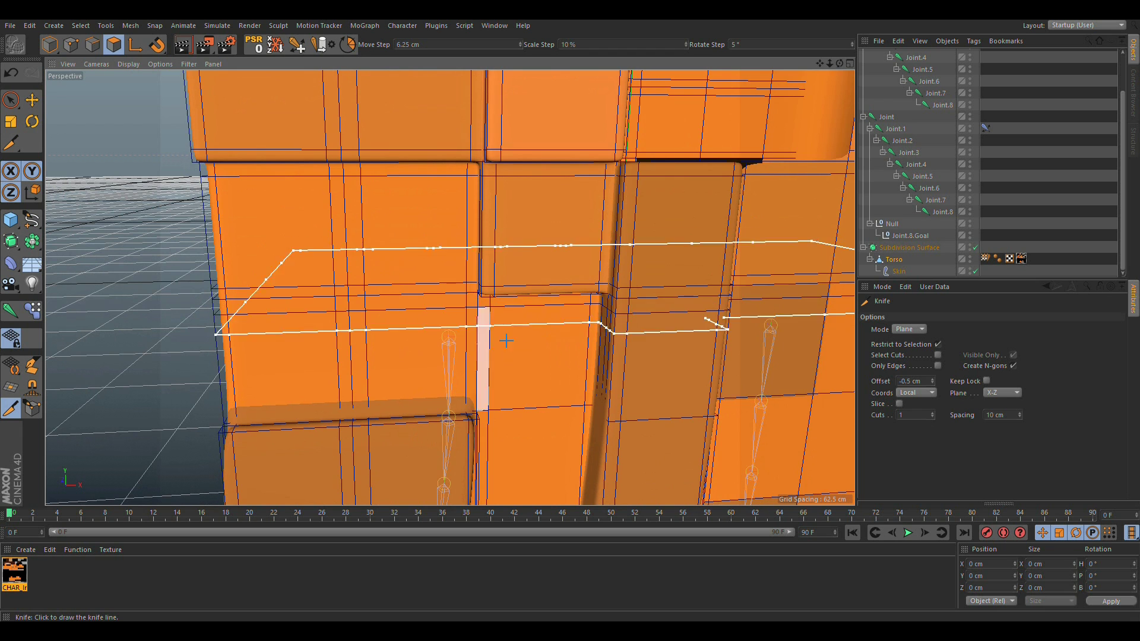
pyautogui.keyDown('alt'); pyautogui.moveTo(505, 340); pyautogui.dragTo(487, 135); pyautogui.keyUp('alt')
pyautogui.click(438, 239)
# Add X-Z plane cuts along the pocket's horizontal edges and just above the jacket's bottom hem.
pyautogui.keyDown('alt'); pyautogui.moveTo(466, 302); pyautogui.dragTo(465, 206, button='middle'); pyautogui.keyUp('alt')
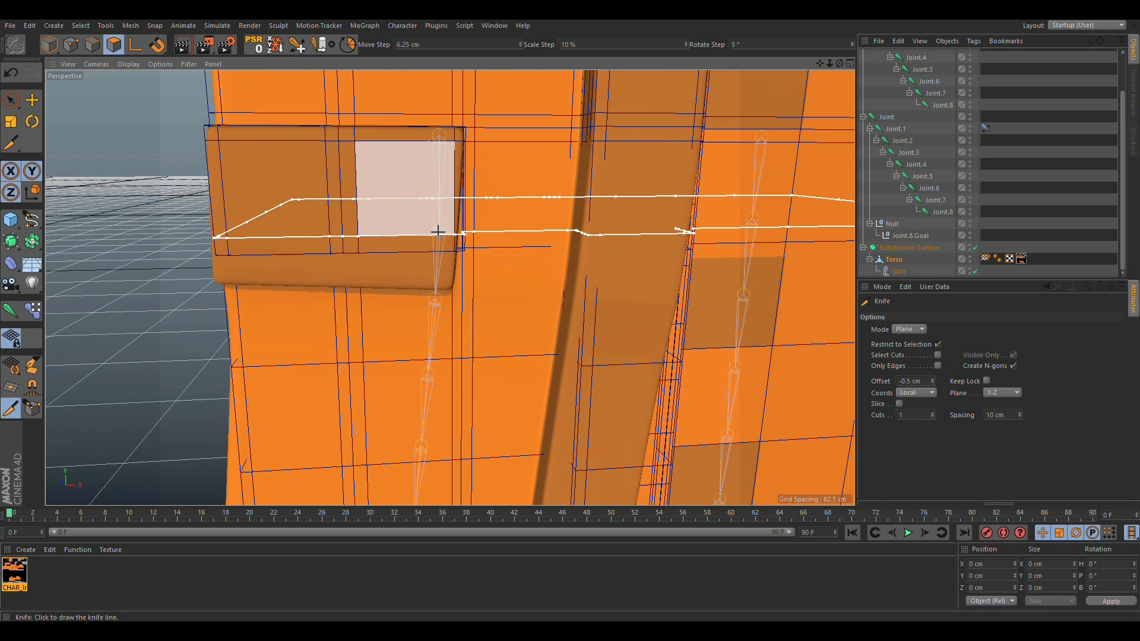
pyautogui.keyDown('alt'); pyautogui.moveTo(477, 299); pyautogui.dragTo(484, 130, button='middle'); pyautogui.keyUp('alt')
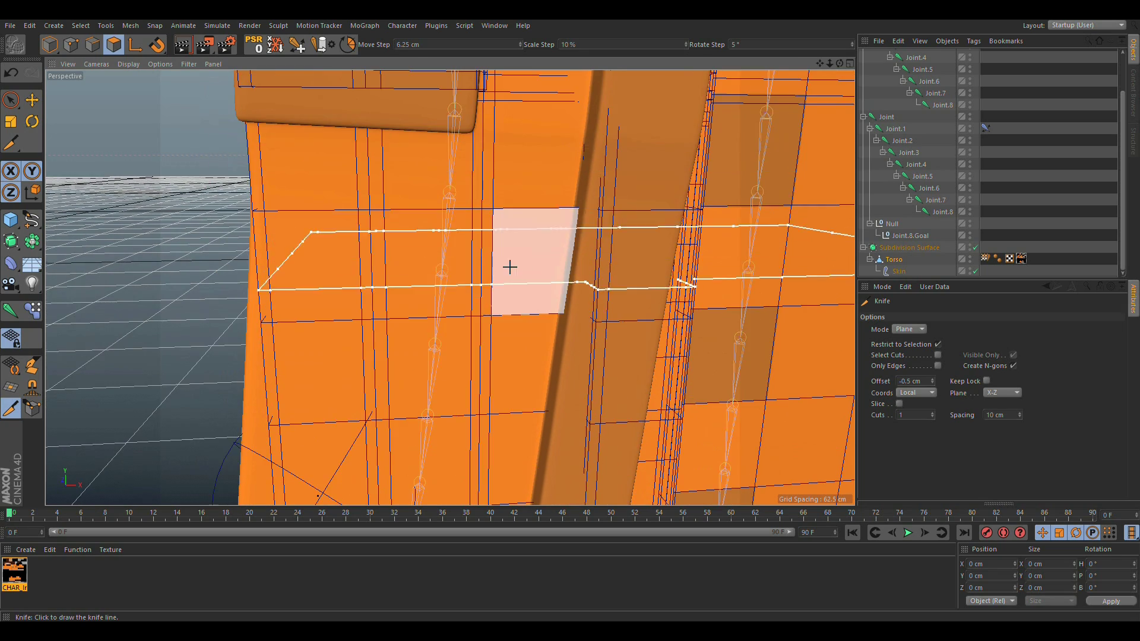
pyautogui.keyDown('alt'); pyautogui.moveTo(508, 279); pyautogui.dragTo(507, 89, button='middle'); pyautogui.keyUp('alt')
pyautogui.keyDown('alt'); pyautogui.moveTo(506, 346); pyautogui.dragTo(520, 104, button='middle'); pyautogui.keyUp('alt')
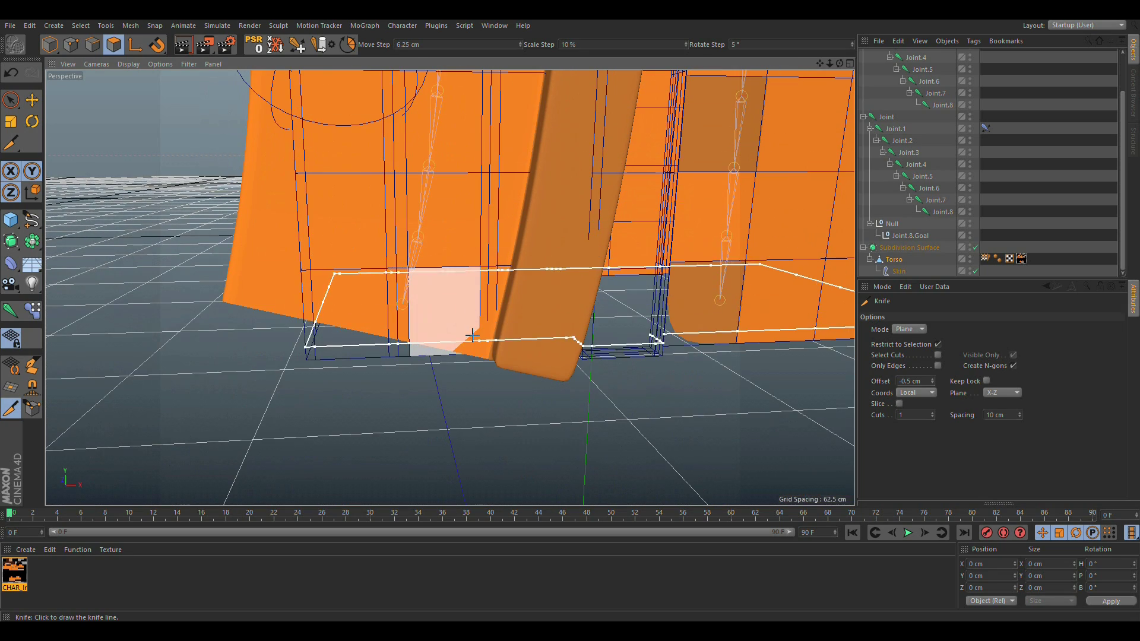
pyautogui.scroll(-5, 458, 249)
pyautogui.keyDown('alt'); pyautogui.moveTo(457, 191); pyautogui.dragTo(430, 381, button='middle'); pyautogui.keyUp('alt')
pyautogui.keyDown('alt'); pyautogui.moveTo(431, 329); pyautogui.dragTo(411, 444, button='middle'); pyautogui.keyUp('alt')
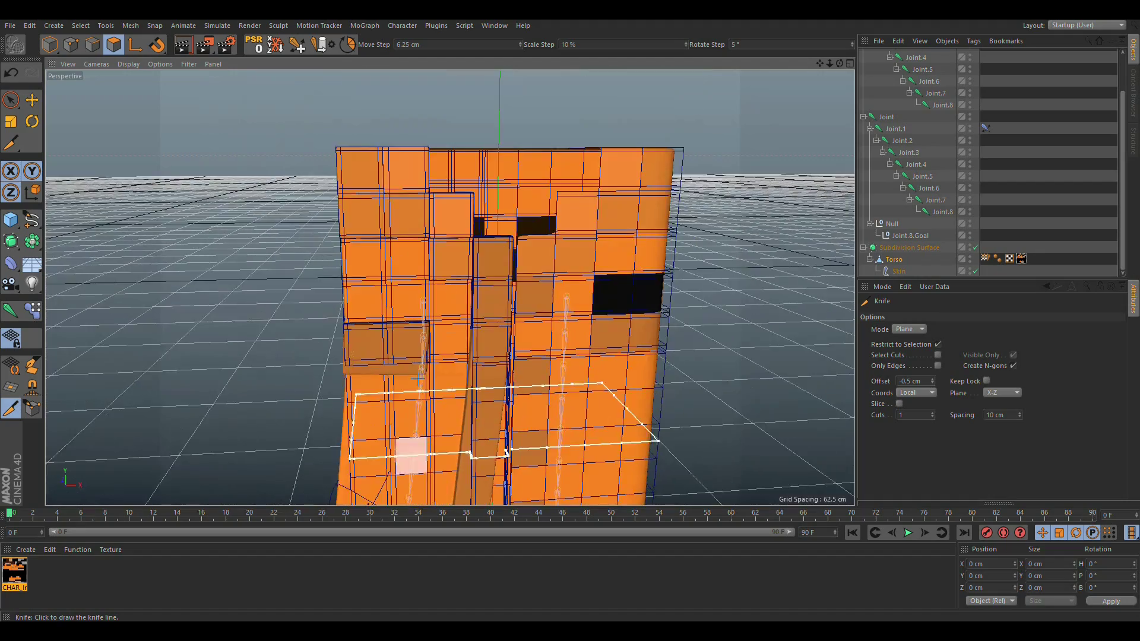
# Check the sharpened torso edges, then leave the Knife for the Move tool and return to Model mode.
pyautogui.scroll(4, 445, 369)
pyautogui.keyDown('alt'); pyautogui.moveTo(475, 352); pyautogui.dragTo(481, 282); pyautogui.keyUp('alt')
pyautogui.scroll(-2, 478, 288)
pyautogui.keyDown('alt'); pyautogui.moveTo(463, 307); pyautogui.dragTo(451, 433, button='middle'); pyautogui.keyUp('alt')
pyautogui.moveTo(452, 383)
pyautogui.keyDown('alt'); pyautogui.mouseDown()
pyautogui.moveTo(371, 404)
pyautogui.moveTo(439, 373)
pyautogui.moveTo(469, 378)
pyautogui.mouseUp(); pyautogui.keyUp('alt')
pyautogui.click(31, 97)
pyautogui.click(50, 44)
pyautogui.scroll(-3, 449, 288)
pyautogui.keyDown('alt'); pyautogui.moveTo(449, 289); pyautogui.dragTo(433, 175, button='middle'); pyautogui.keyUp('alt')
pyautogui.keyDown('alt'); pyautogui.moveTo(472, 264); pyautogui.dragTo(385, 347); pyautogui.keyUp('alt')
# Select the sphere null and move it to about X -17.5, Y -22.7, Z -24.4 cm to bend the flap outward.
pyautogui.click(385, 347)
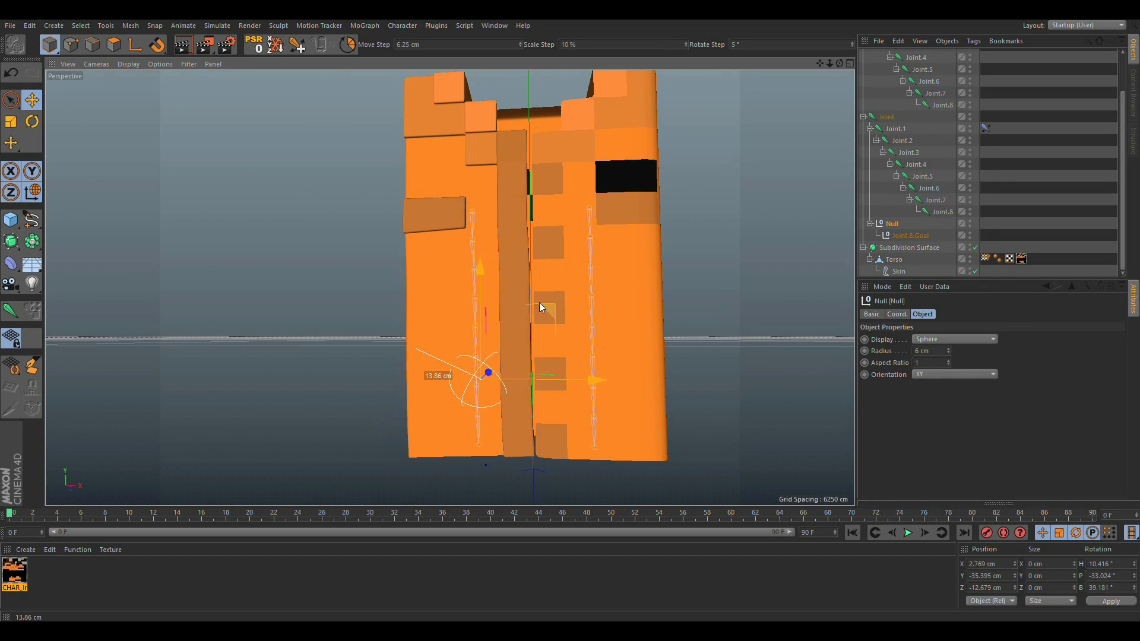
pyautogui.moveTo(463, 263); pyautogui.dragTo(448, 236)
pyautogui.keyDown('alt'); pyautogui.moveTo(495, 303); pyautogui.dragTo(596, 313); pyautogui.keyUp('alt')
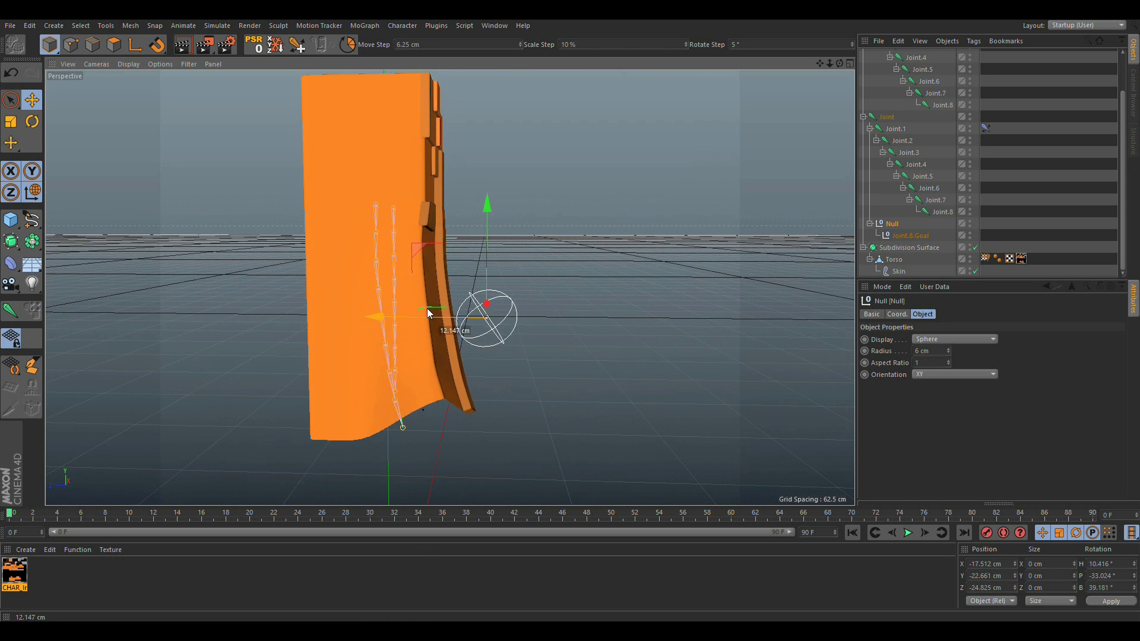
pyautogui.keyDown('alt'); pyautogui.moveTo(429, 308); pyautogui.dragTo(212, 174); pyautogui.keyUp('alt')
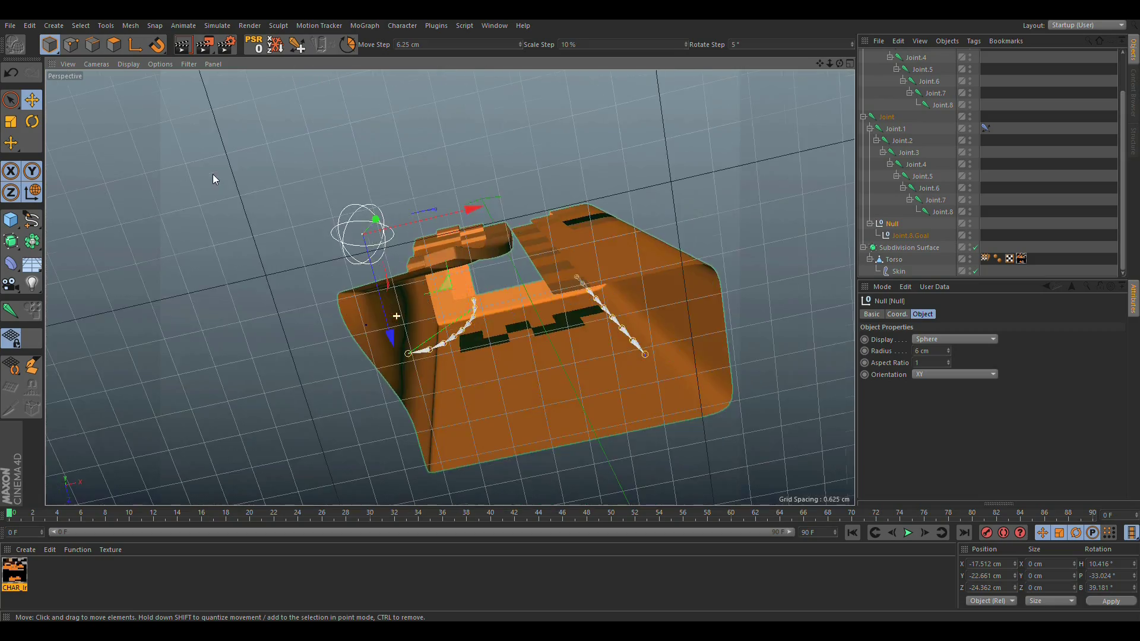